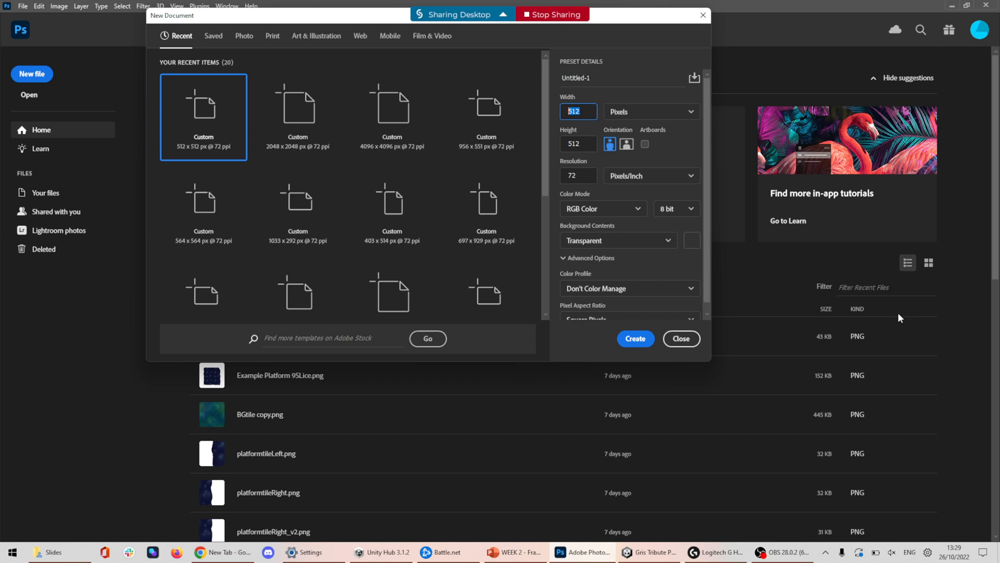
Create a new document 128 pixels wide and 128 pixels high
text(128)
click(582, 148)
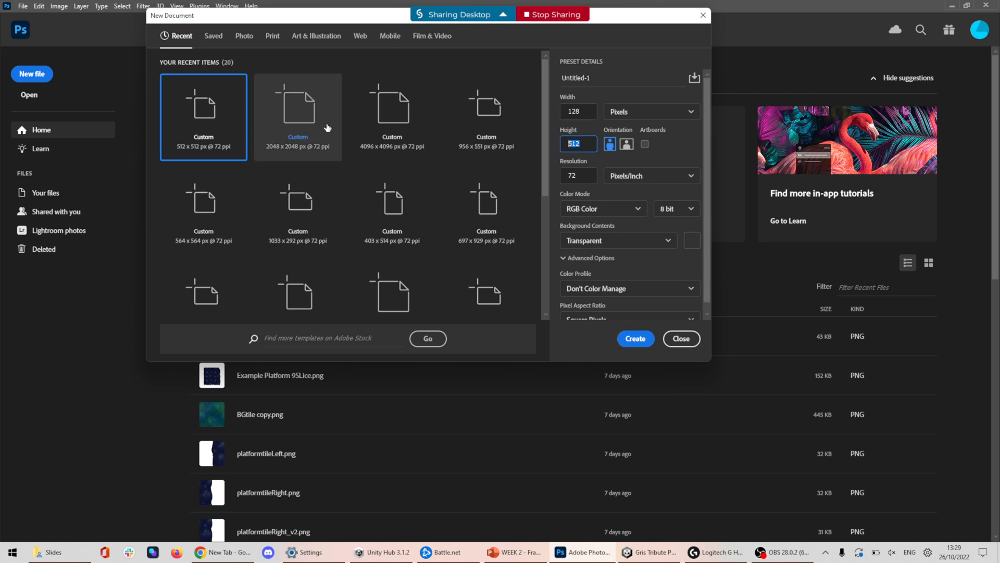
text(128)
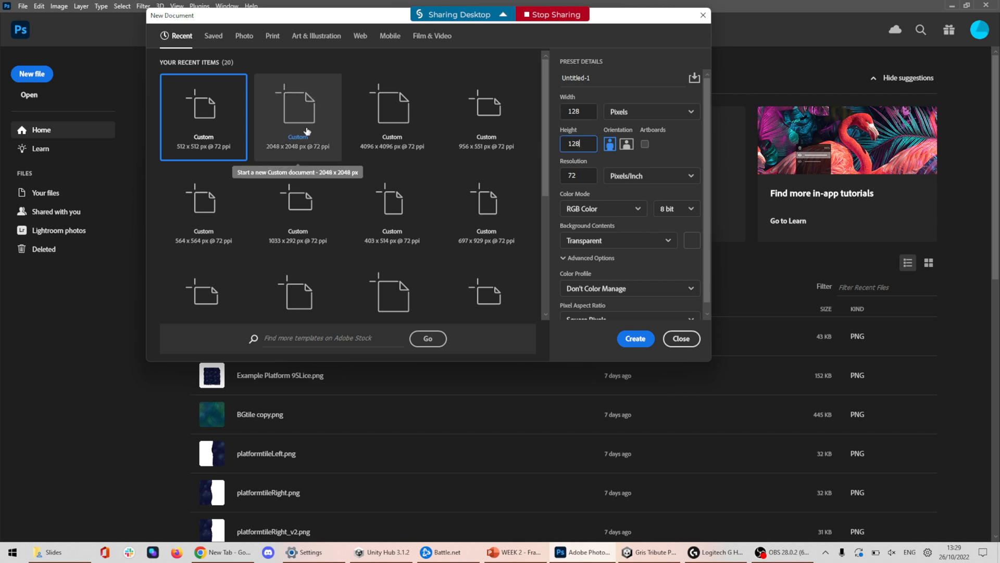
click(639, 339)
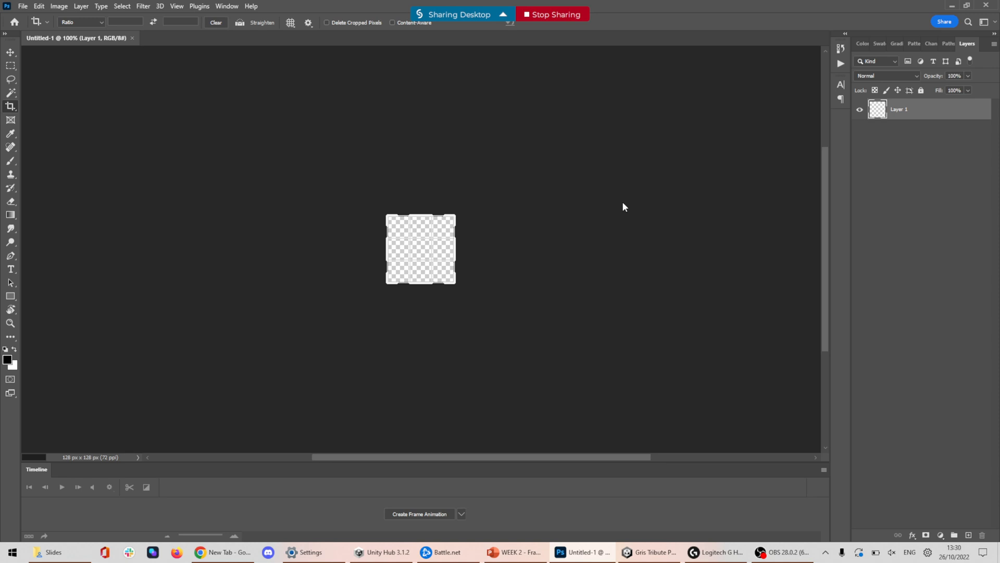
click(625, 207)
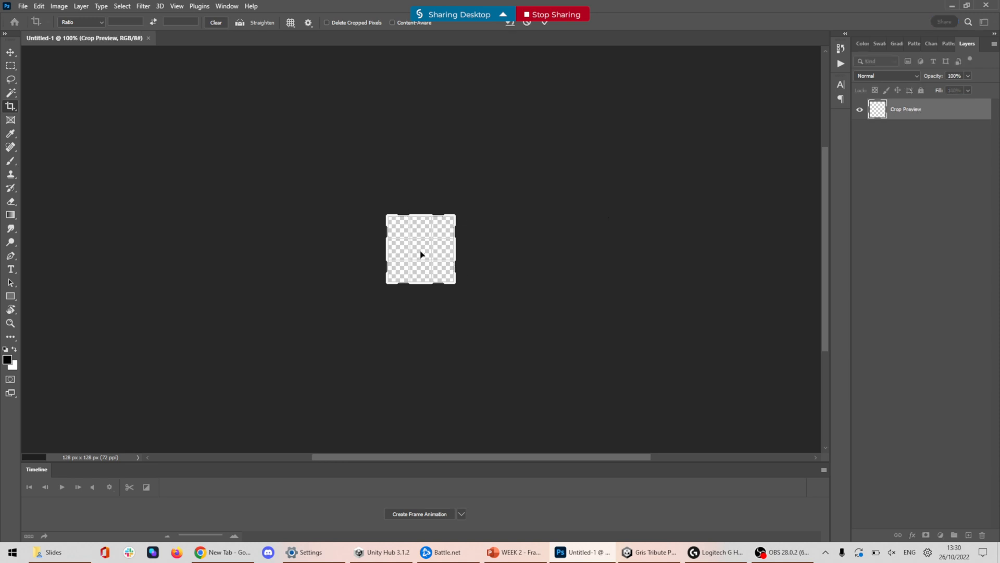
scroll(407, 271, up, 13)
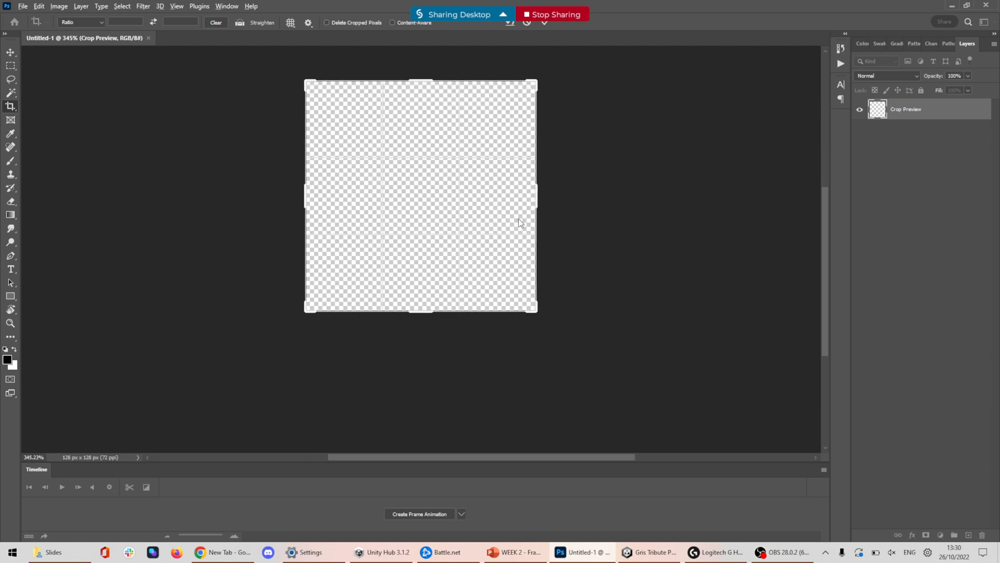
key(alt+space)
drag(535, 127, 417, 273)
drag(345, 323, 468, 268)
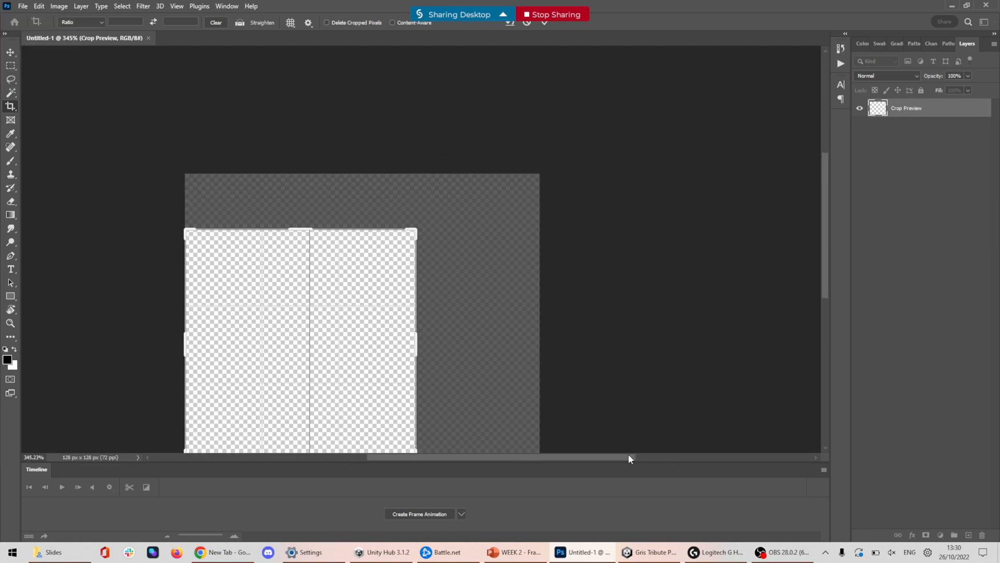
Undock the Timeline from below the canvas and close it
click(824, 469)
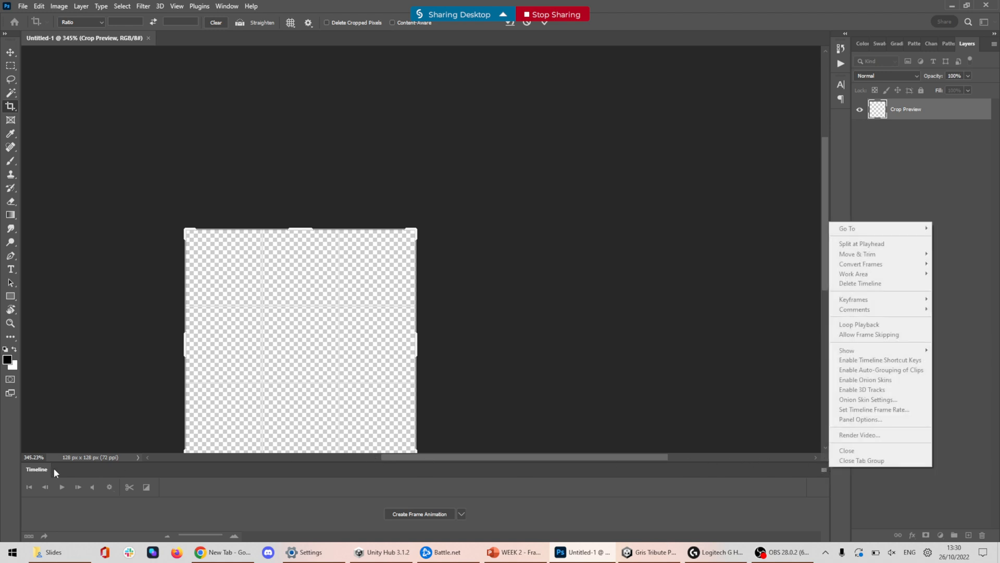
click(152, 352)
drag(51, 468, 168, 338)
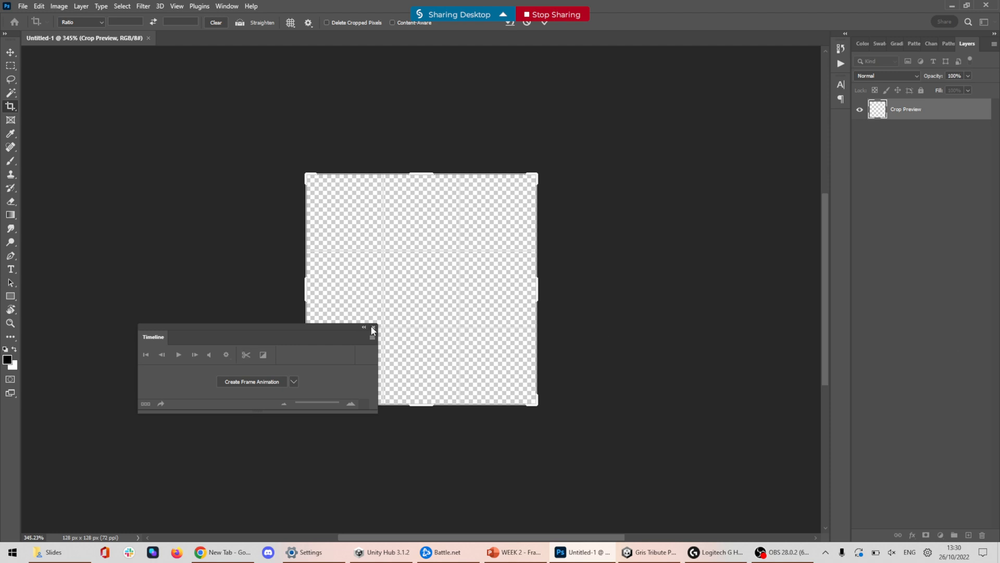
click(374, 327)
Leave the crop, switch to the Brush tool on Layer 1 and reduce the brush size to 30
key(Return)
key(b)
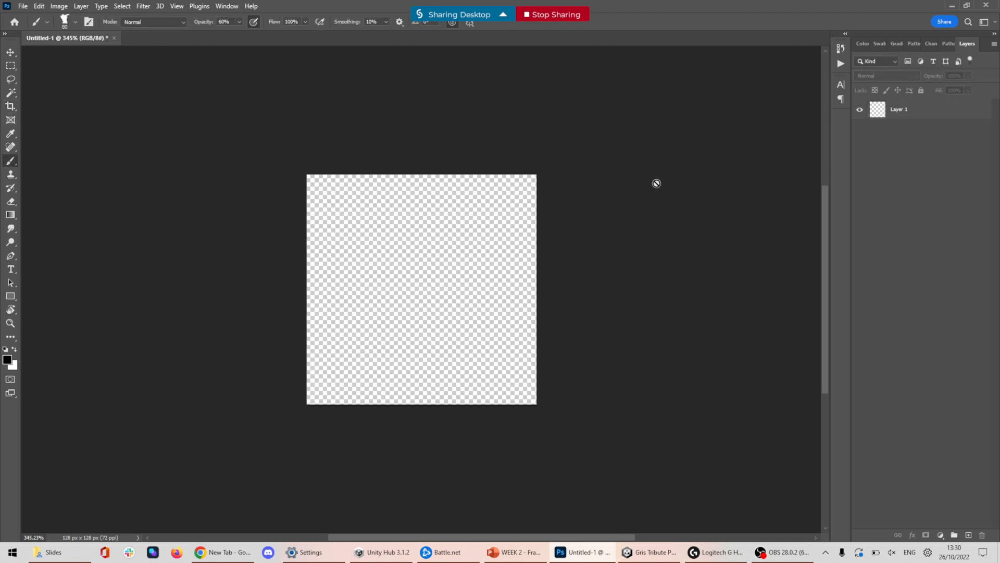
click(933, 112)
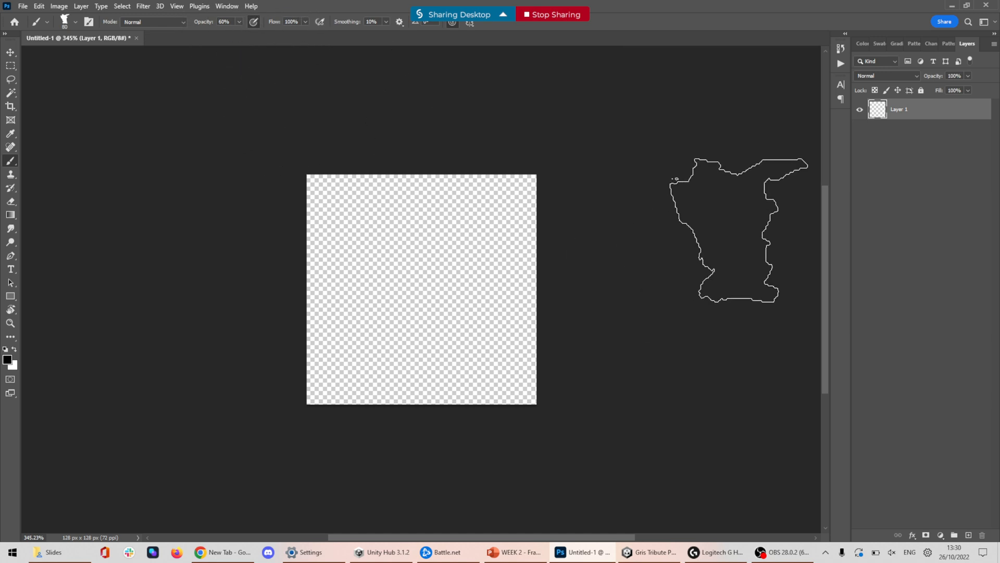
key(bracketleft)
key(bracketleft)
key(bracketleft)
key(bracketleft)
key(bracketleft)
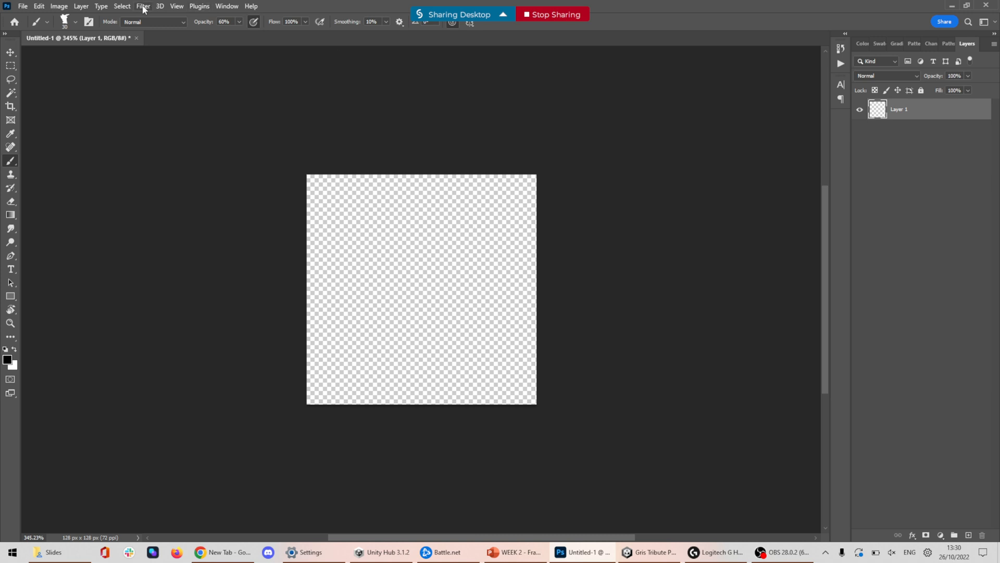
Reopen the Timeline and dock it beneath the canvas
click(226, 6)
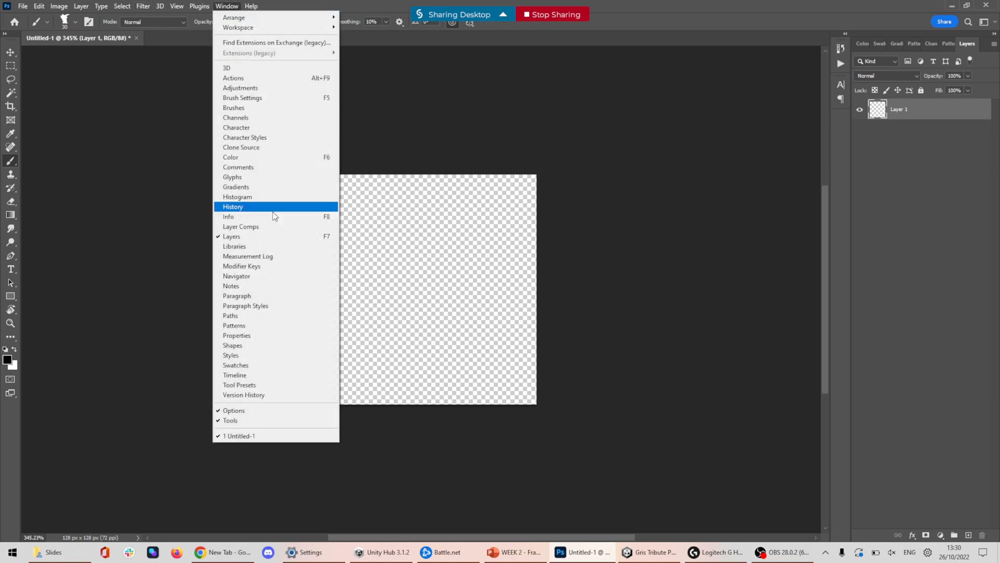
click(285, 377)
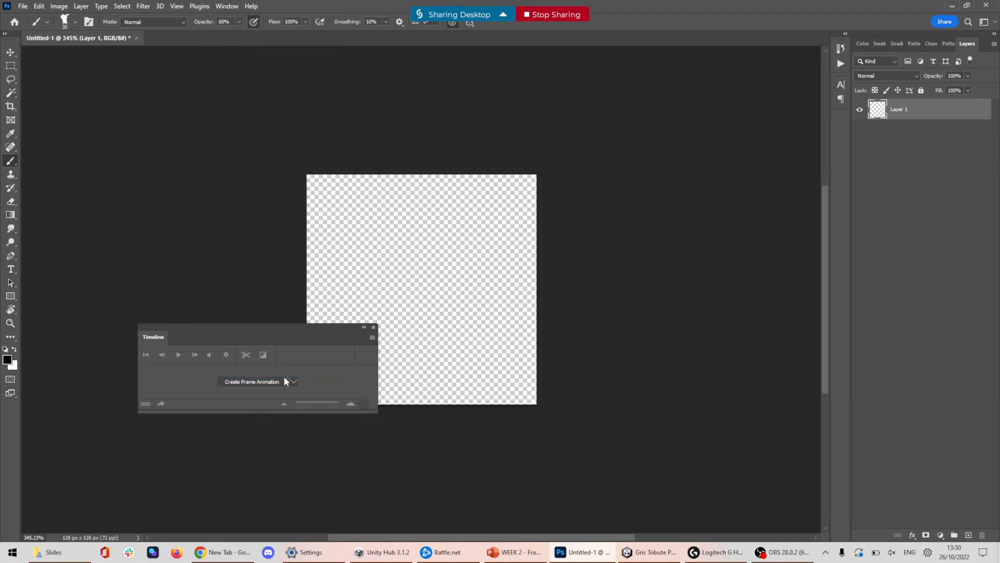
drag(189, 337, 132, 465)
drag(108, 521, 133, 495)
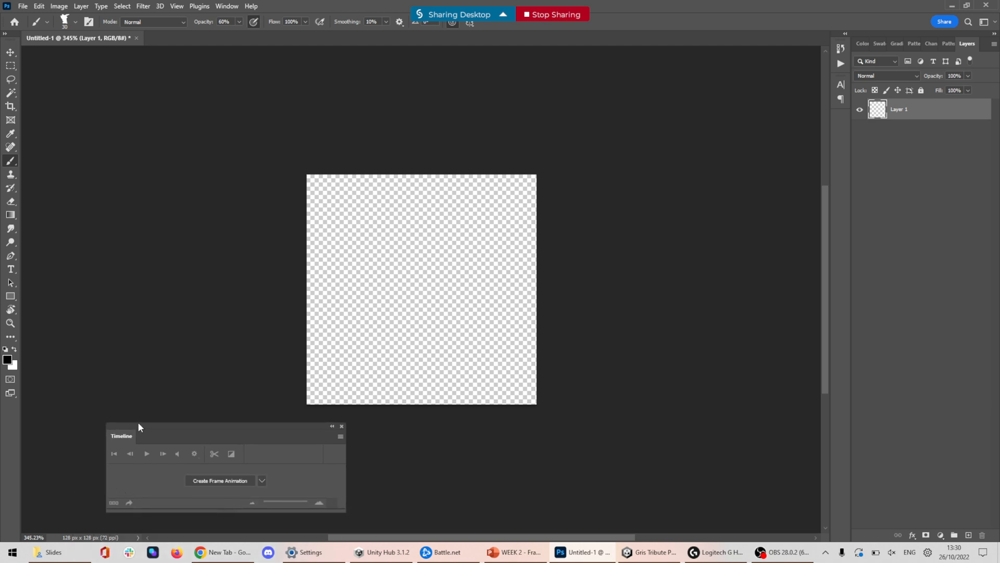
drag(148, 422, 91, 534)
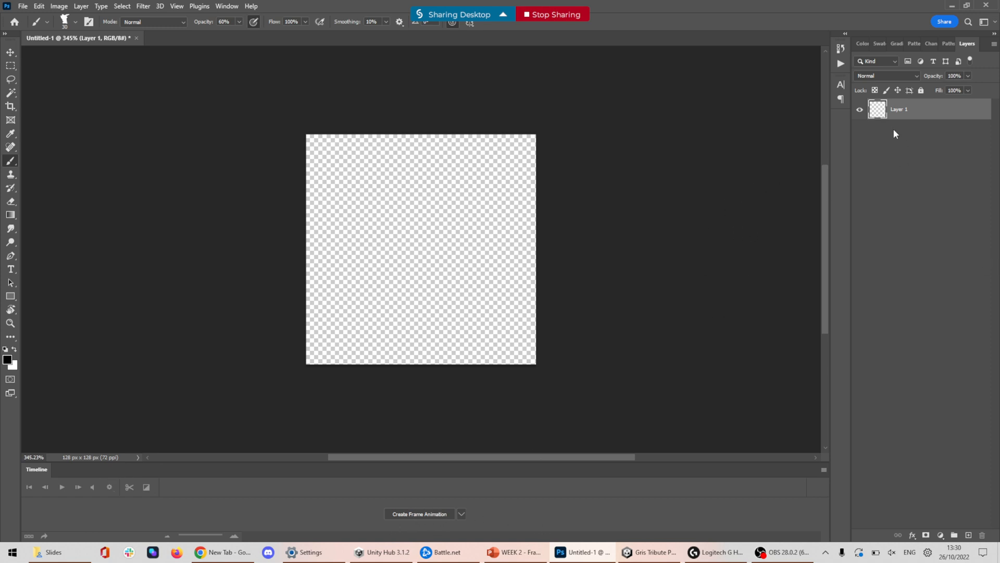
Set the foreground color to green #1baa69
click(7, 359)
click(695, 282)
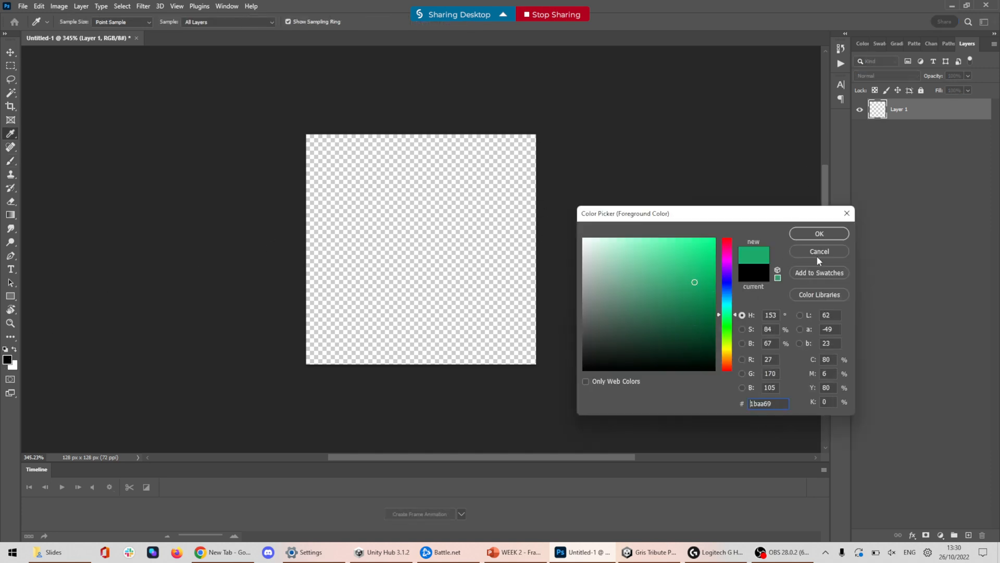
click(820, 233)
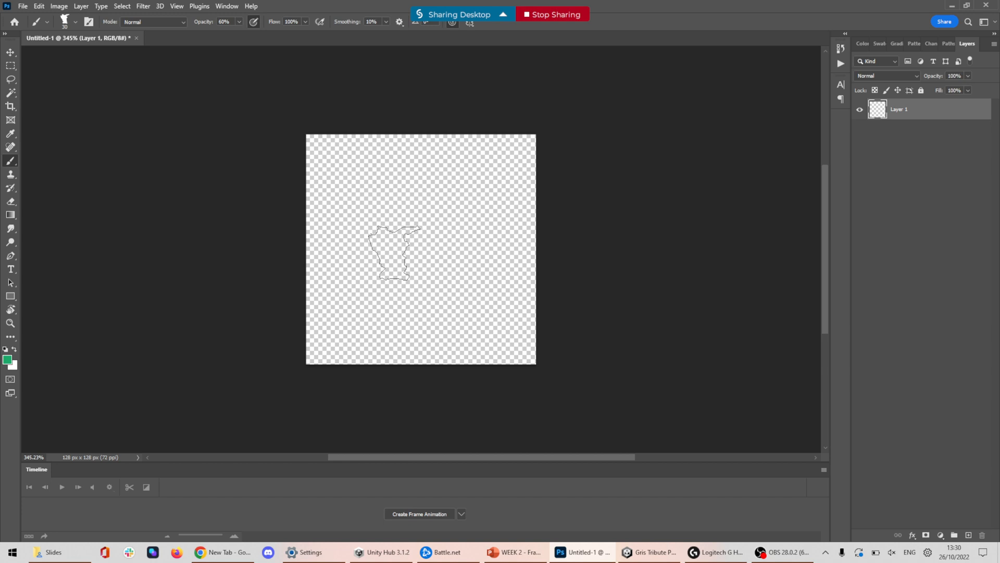
Paint a solid green circle near the canvas center on Layer 1 with a smaller brush, ending at size 10
key(bracketleft)
key(bracketleft)
key(bracketleft)
key(bracketleft)
mouse_move(416, 231)
mouse_down()
mouse_move(392, 219)
mouse_move(389, 232)
mouse_move(428, 246)
mouse_move(403, 236)
mouse_move(415, 248)
mouse_move(405, 249)
mouse_move(425, 239)
mouse_move(421, 246)
mouse_move(402, 231)
mouse_move(424, 232)
mouse_move(405, 250)
mouse_move(414, 232)
mouse_up()
key(bracketright)
key(bracketright)
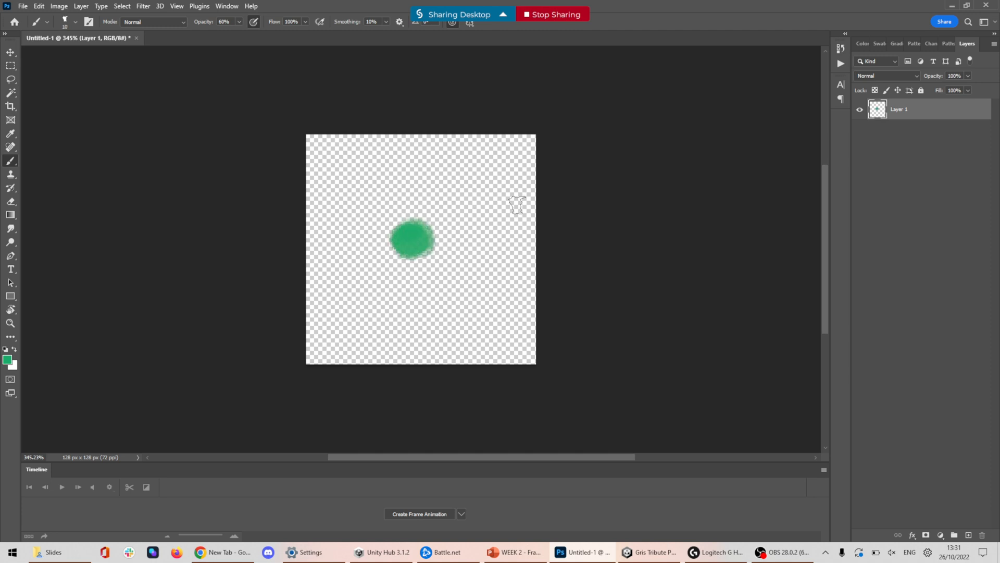
Add a new layer, paint the green drop stretching upward into a second blob above the circle, and set the brush opacity to 100%
key(ctrl+shift+n)
key(Return)
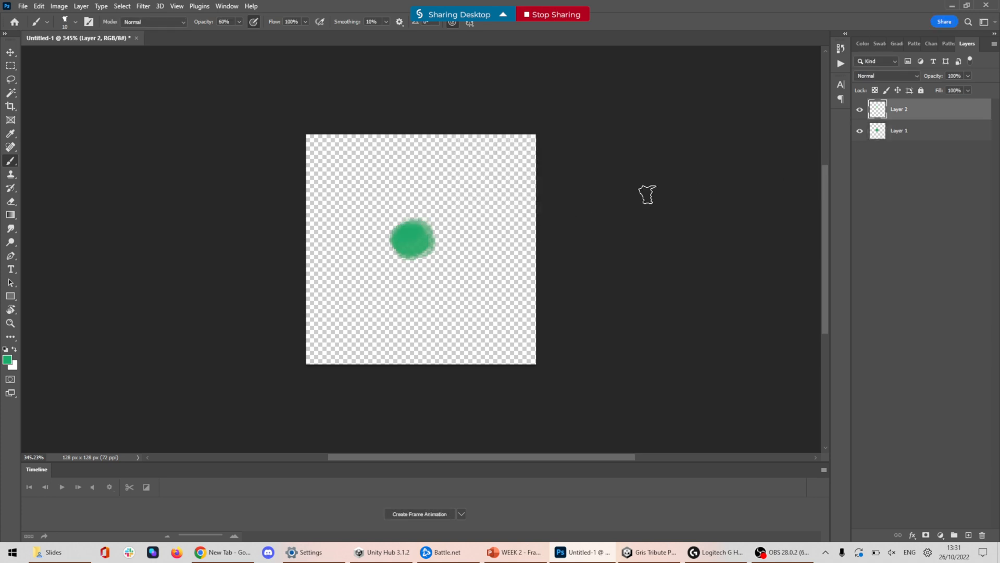
key(bracketleft)
mouse_move(411, 224)
mouse_down()
mouse_move(404, 187)
mouse_move(429, 200)
mouse_move(411, 217)
mouse_move(400, 198)
mouse_move(418, 188)
mouse_move(411, 199)
mouse_move(402, 185)
mouse_move(408, 224)
mouse_move(424, 199)
mouse_move(407, 201)
mouse_move(404, 181)
mouse_move(424, 196)
mouse_up()
key(bracketleft)
key(bracketleft)
key(0)
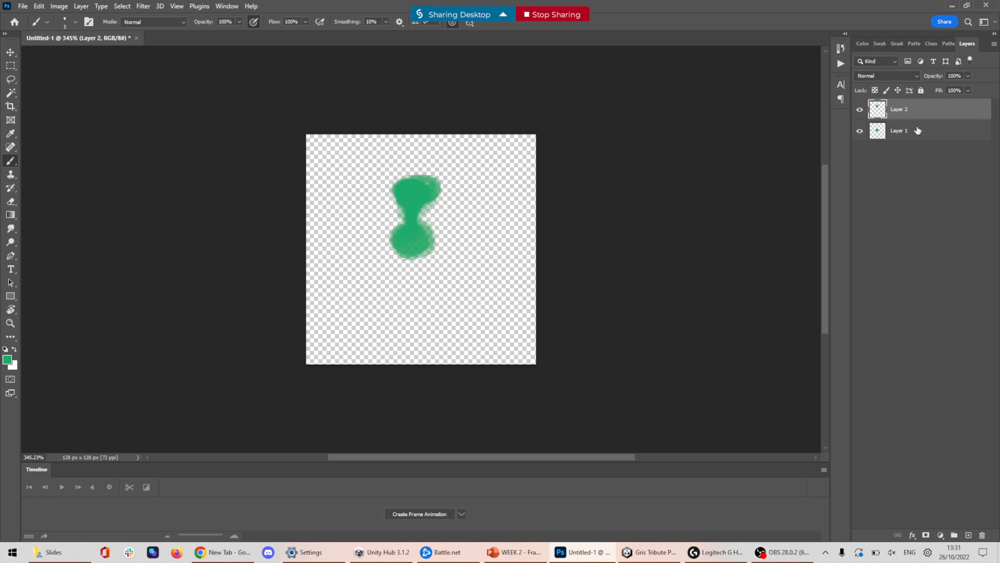
Toggle the visibility of Layer 1 and Layer 2 to compare the two frames, leaving both hidden
click(859, 131)
click(860, 131)
click(860, 109)
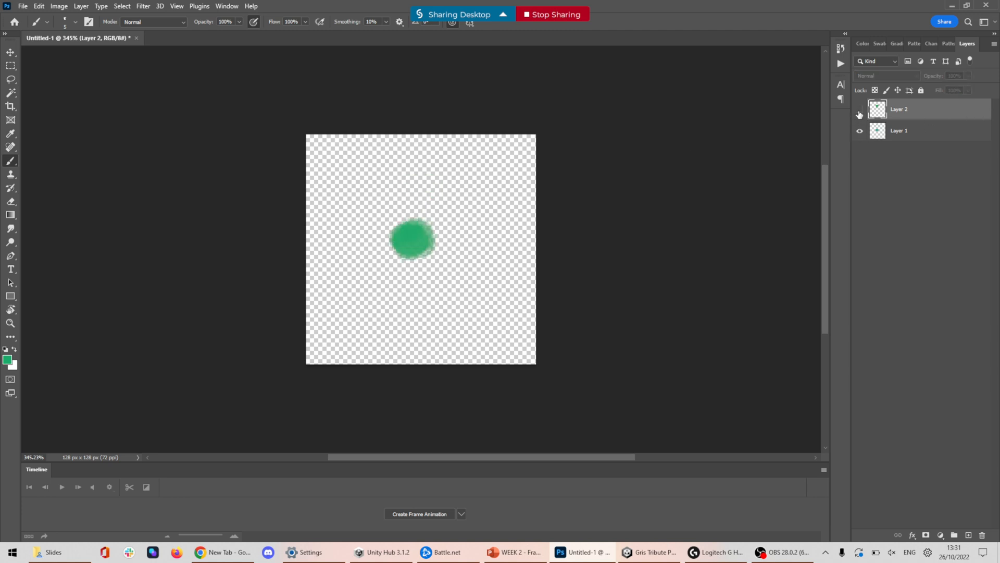
click(860, 131)
click(860, 110)
click(859, 109)
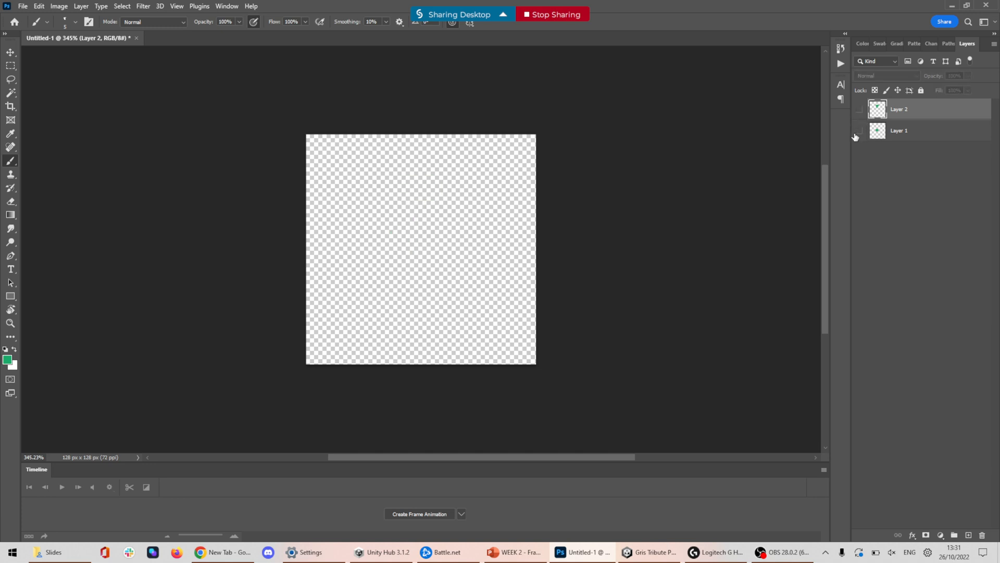
click(859, 130)
click(859, 131)
click(860, 109)
click(860, 109)
Add a new layer and paint a green splat spreading along the canvas's upper edge with a short stem hanging below it
key(ctrl+shift+alt+n)
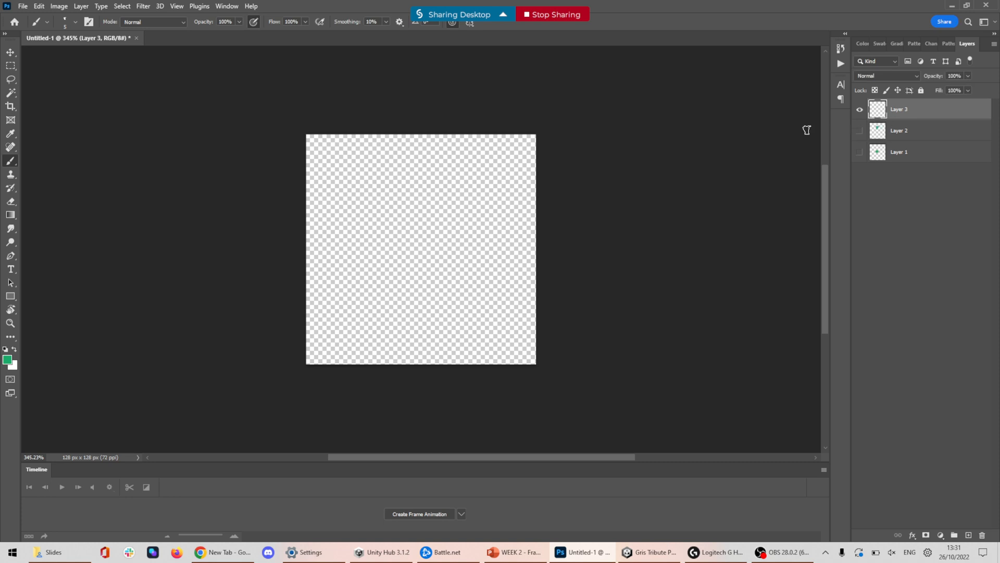
mouse_move(409, 167)
mouse_down()
mouse_move(389, 148)
mouse_move(434, 141)
mouse_move(389, 143)
mouse_move(426, 135)
mouse_move(411, 138)
mouse_move(427, 148)
mouse_move(410, 156)
mouse_move(410, 170)
mouse_move(434, 148)
mouse_move(414, 173)
mouse_up()
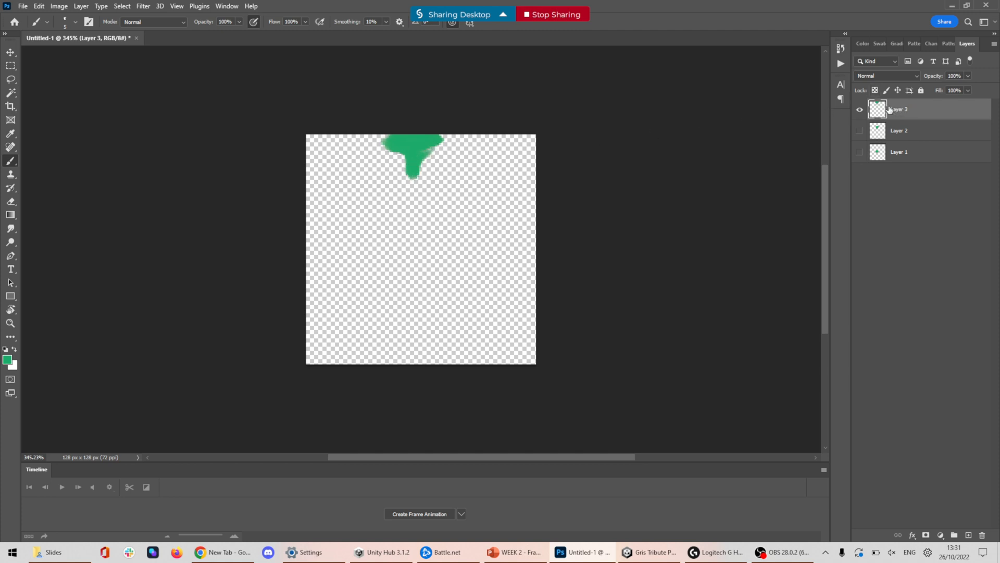
Add another layer, hide Layer 3, and paint a flat horizontal green strip along the canvas's upper edge
key(ctrl+shift+n)
key(Return)
click(859, 131)
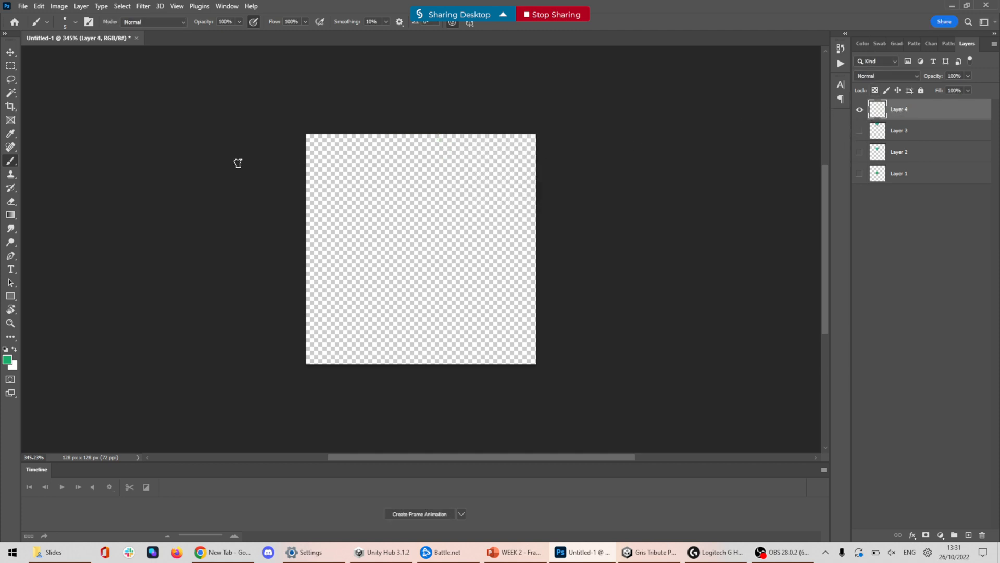
mouse_move(369, 142)
mouse_down()
mouse_move(455, 139)
mouse_move(417, 142)
mouse_move(443, 140)
mouse_up()
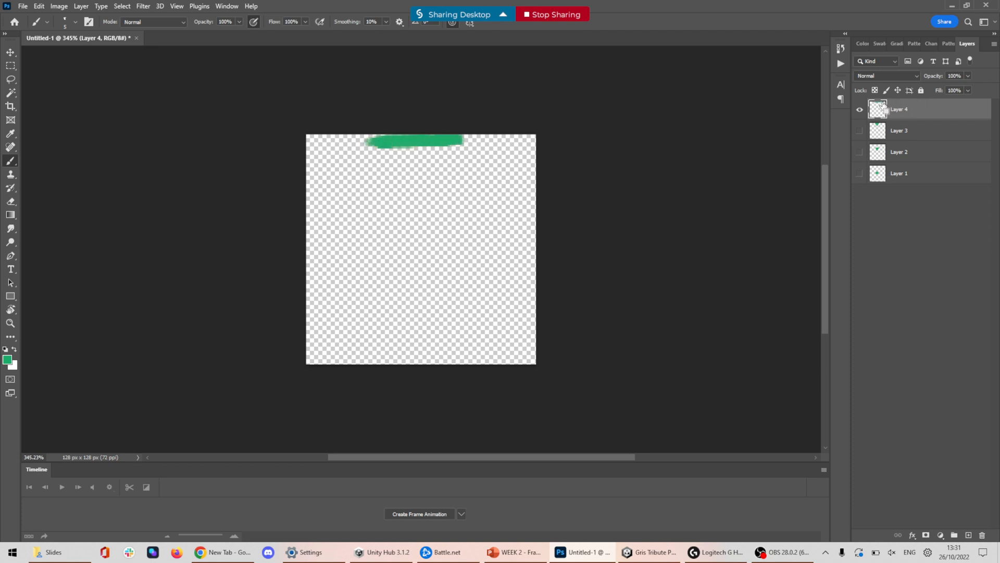
Add another layer, hide Layer 4, and paint a narrower green strip at the upper edge with a small drop forming beneath it
key(ctrl+shift+n)
key(Return)
click(859, 131)
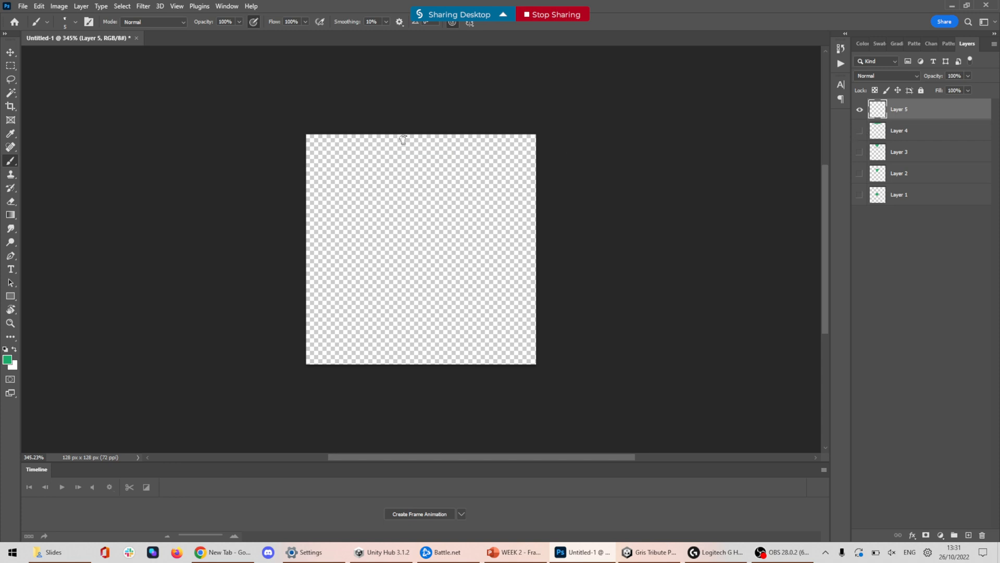
mouse_move(394, 138)
mouse_down()
mouse_move(403, 140)
mouse_move(438, 139)
mouse_move(397, 140)
mouse_move(421, 140)
mouse_move(425, 151)
mouse_move(445, 138)
mouse_move(411, 164)
mouse_move(428, 152)
mouse_up()
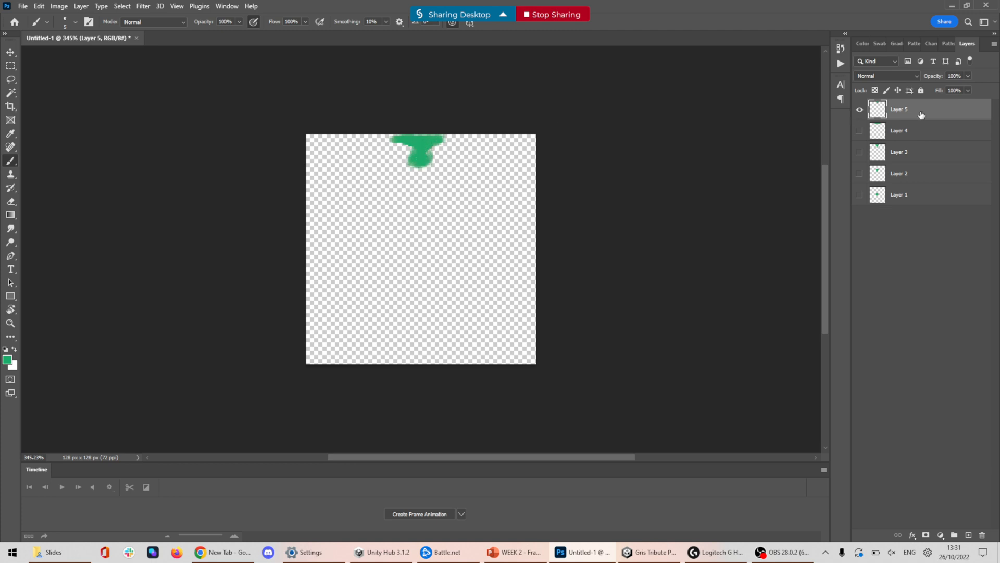
Add another layer, hide Layer 5, and paint a green teardrop with a thin neck falling from the canvas's upper edge
key(ctrl+shift+n)
key(Return)
click(860, 130)
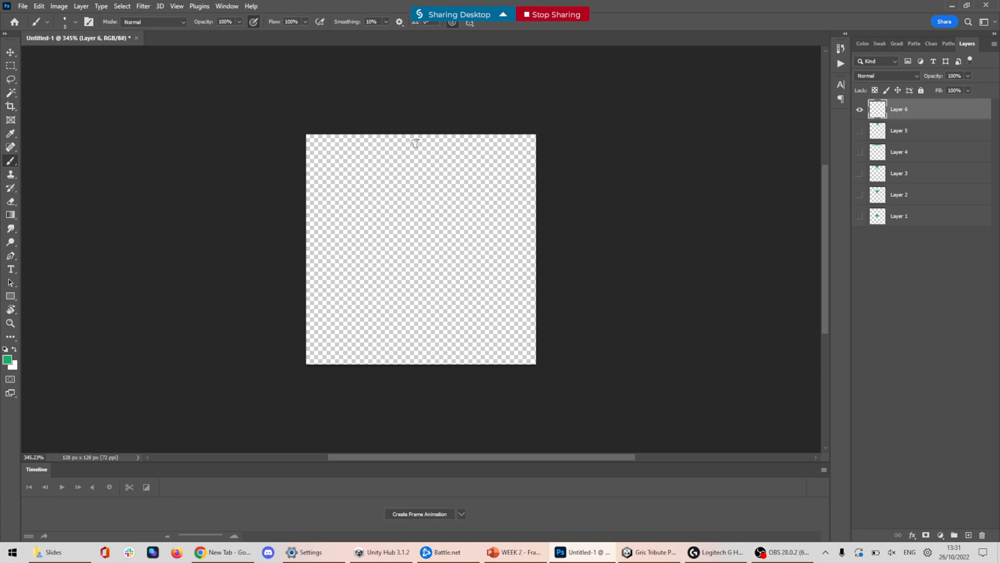
mouse_move(417, 141)
mouse_down()
mouse_move(409, 172)
mouse_move(428, 188)
mouse_move(418, 151)
mouse_move(421, 182)
mouse_move(410, 197)
mouse_move(422, 173)
mouse_up()
Show Layer 1 together with Layer 6 to compare the falling drop with the original circle
click(860, 110)
click(859, 216)
click(859, 110)
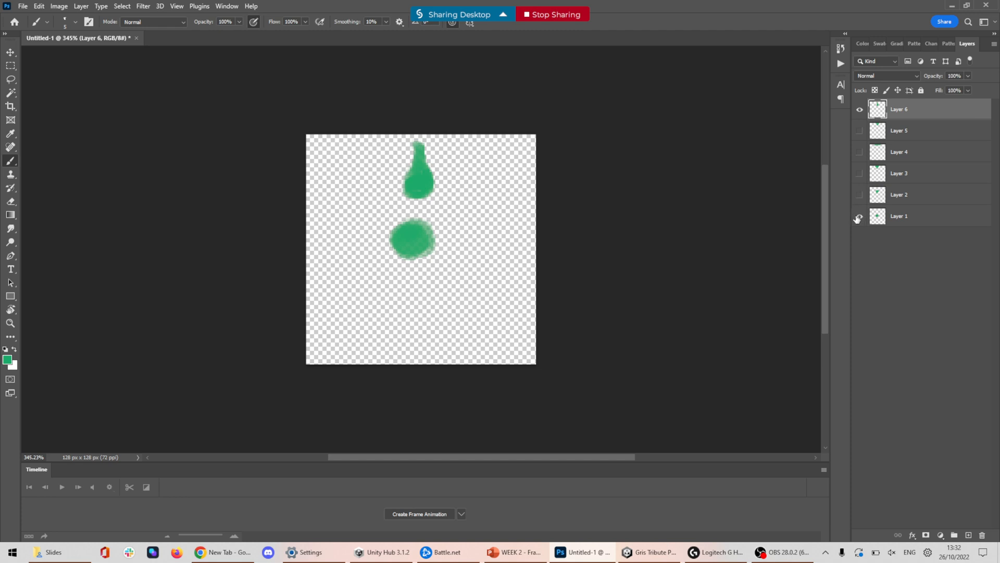
Add another layer, hide Layers 6 and 1, and paint a long-tailed green drop reaching down to the original circle's position
key(ctrl+shift+n)
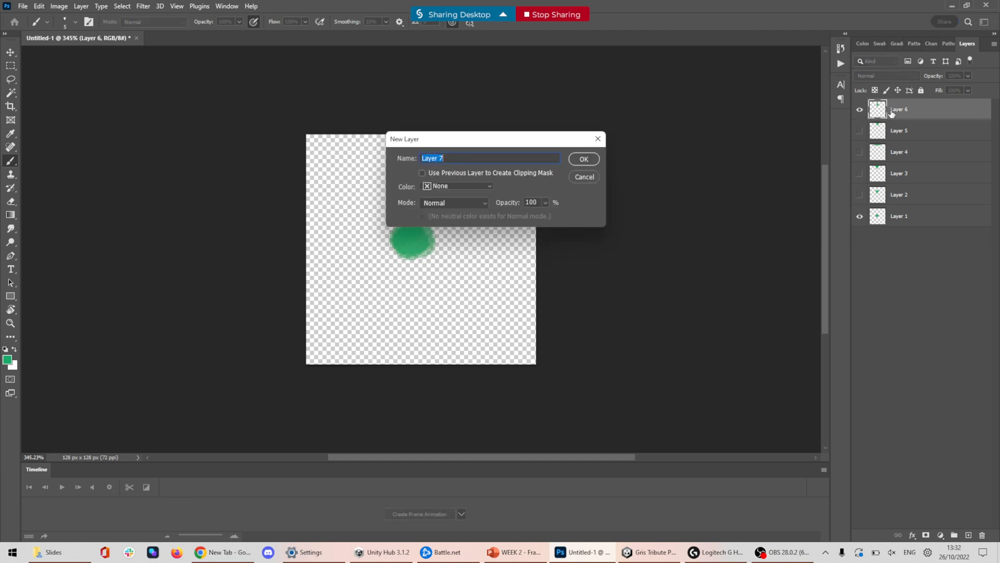
key(Return)
click(860, 130)
click(860, 237)
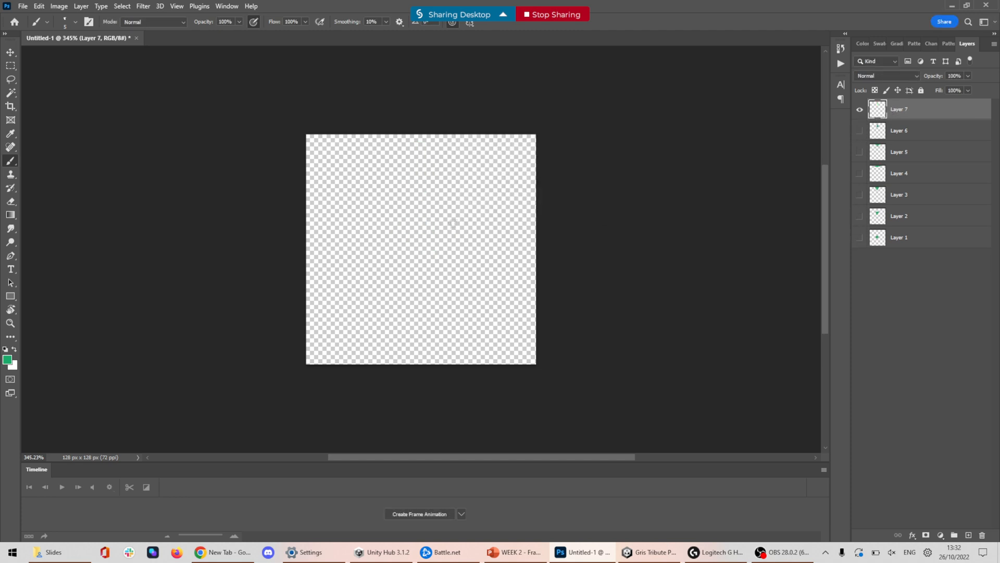
mouse_move(413, 161)
mouse_down()
mouse_move(407, 242)
mouse_move(417, 231)
mouse_move(414, 176)
mouse_move(416, 227)
mouse_move(429, 242)
mouse_move(404, 242)
mouse_move(414, 224)
mouse_up()
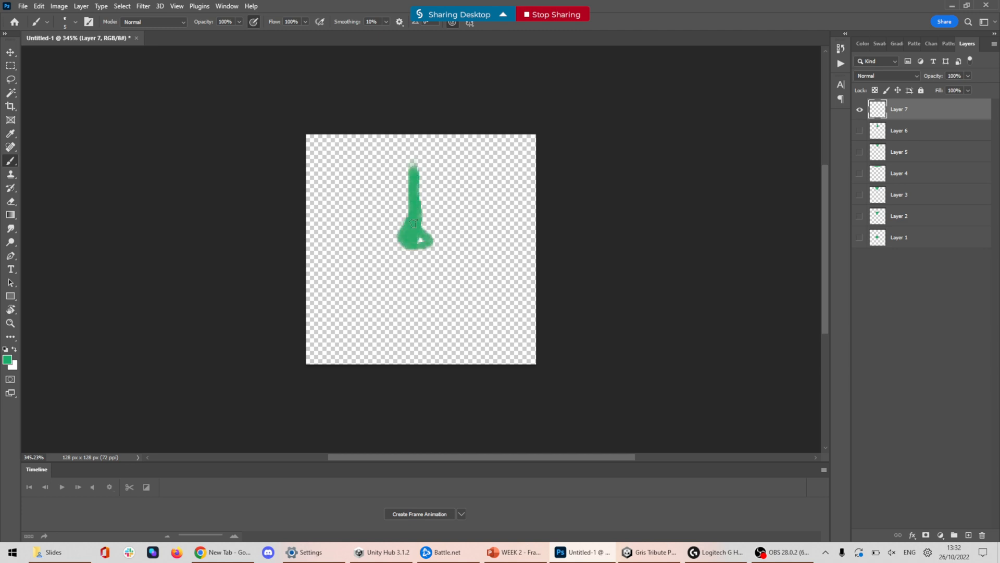
Erase the upper end of the drop's tail on Layer 7 into a thin tip with a smaller eraser, and set eraser opacity to 70%
key(e)
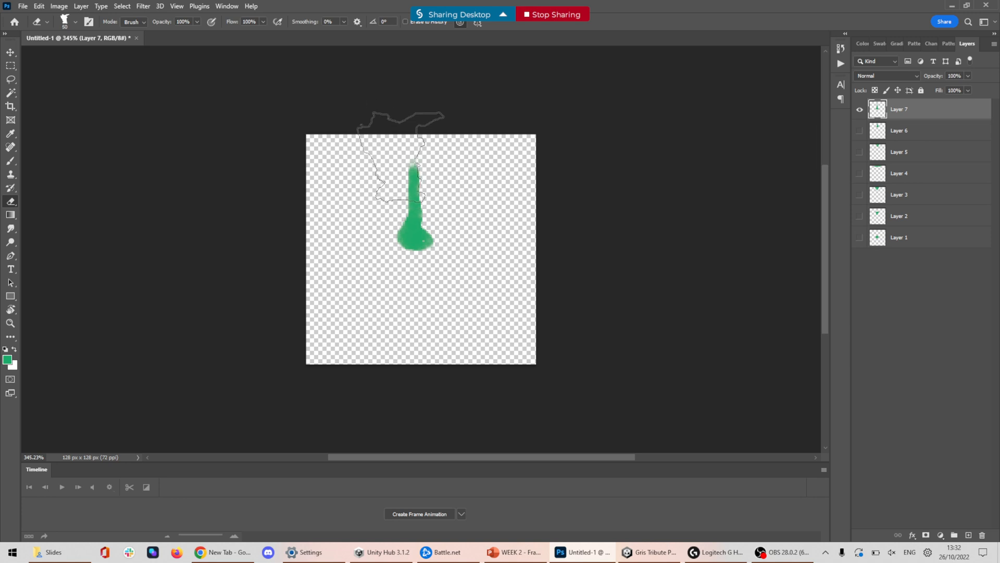
key(bracketleft)
key(bracketleft)
key(bracketleft)
key(bracketleft)
key(bracketleft)
mouse_move(406, 165)
mouse_down()
mouse_move(406, 184)
mouse_move(406, 168)
mouse_move(407, 184)
mouse_move(419, 170)
mouse_up()
key(7)
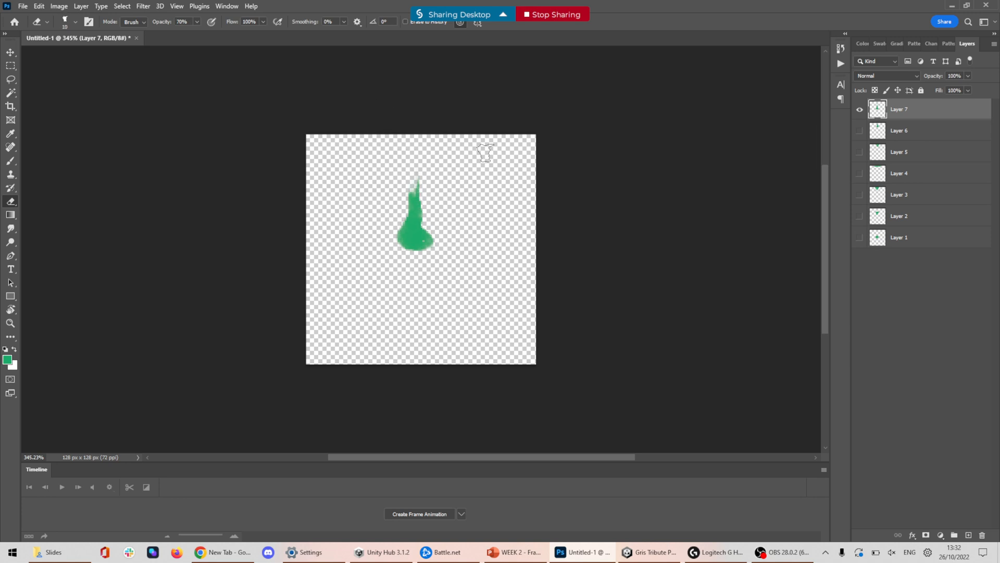
Hide Layer 7 and create a frame animation in the Timeline
click(860, 110)
key(ctrl+s)
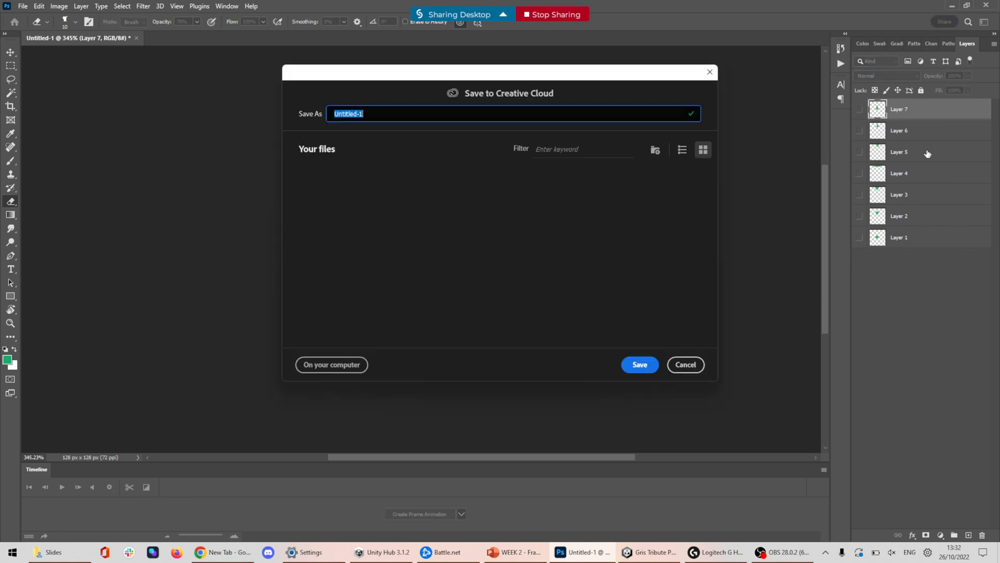
click(686, 364)
click(824, 470)
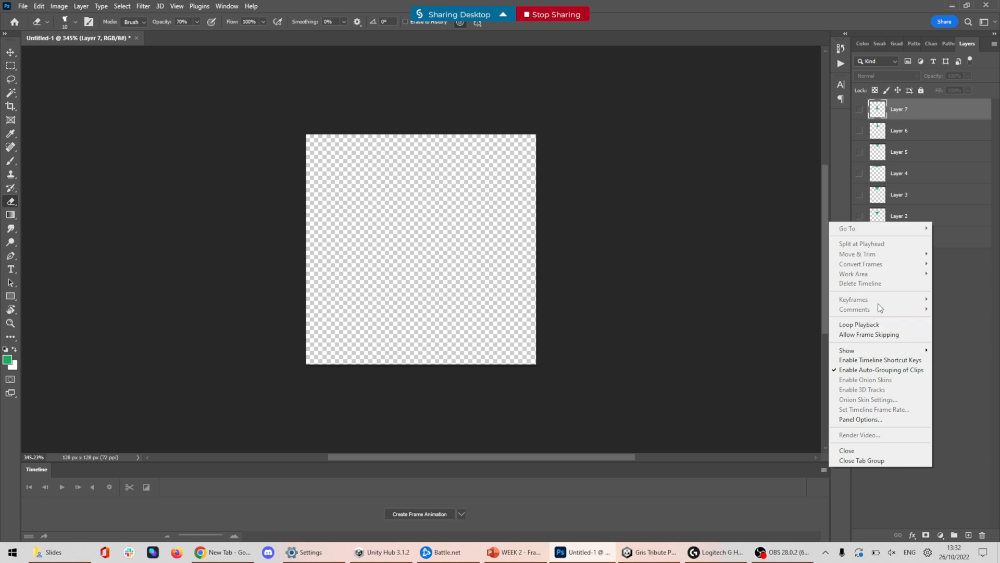
click(419, 515)
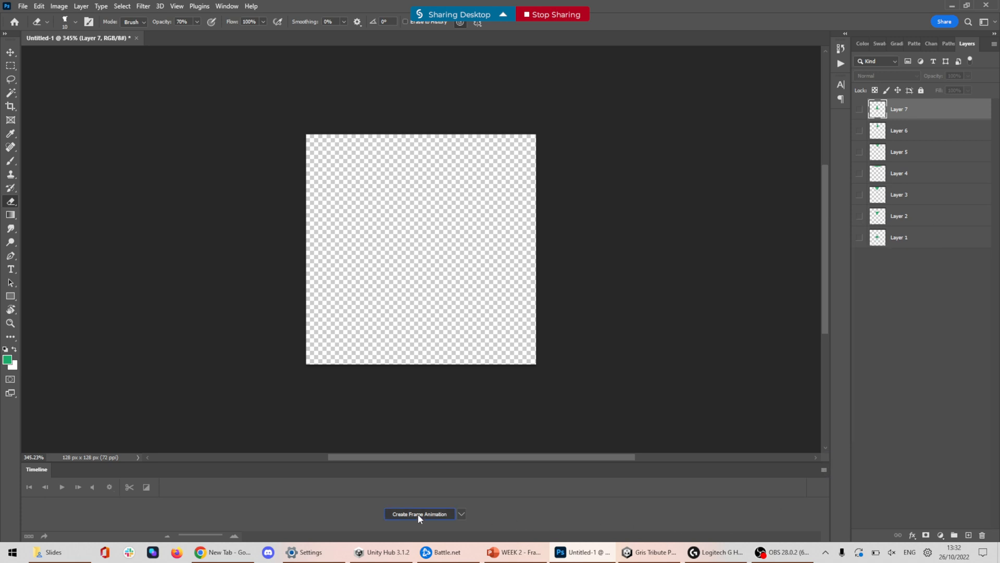
click(418, 514)
Make animation frames from all seven layers and play the animation, stopping it after a few loops
click(823, 484)
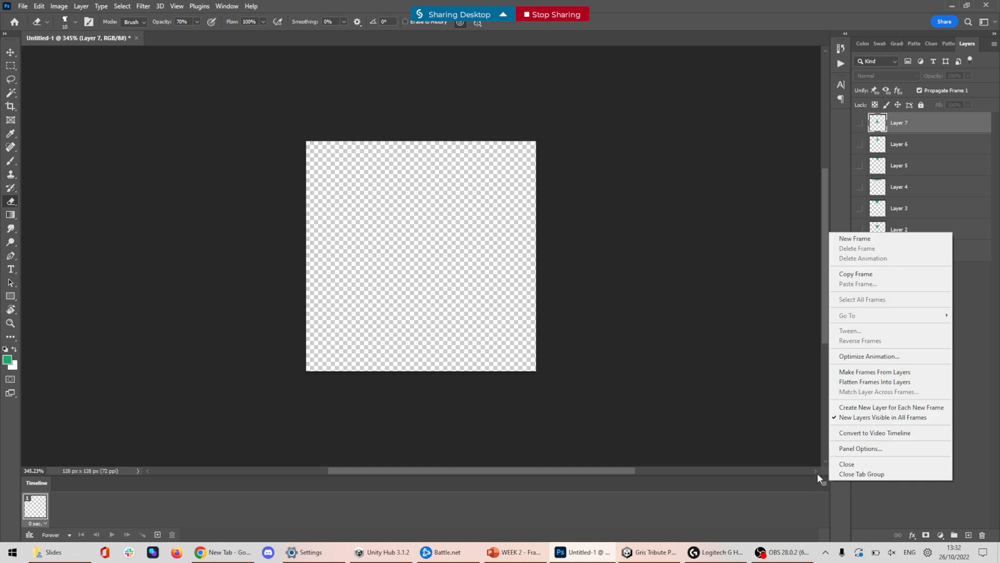
click(873, 373)
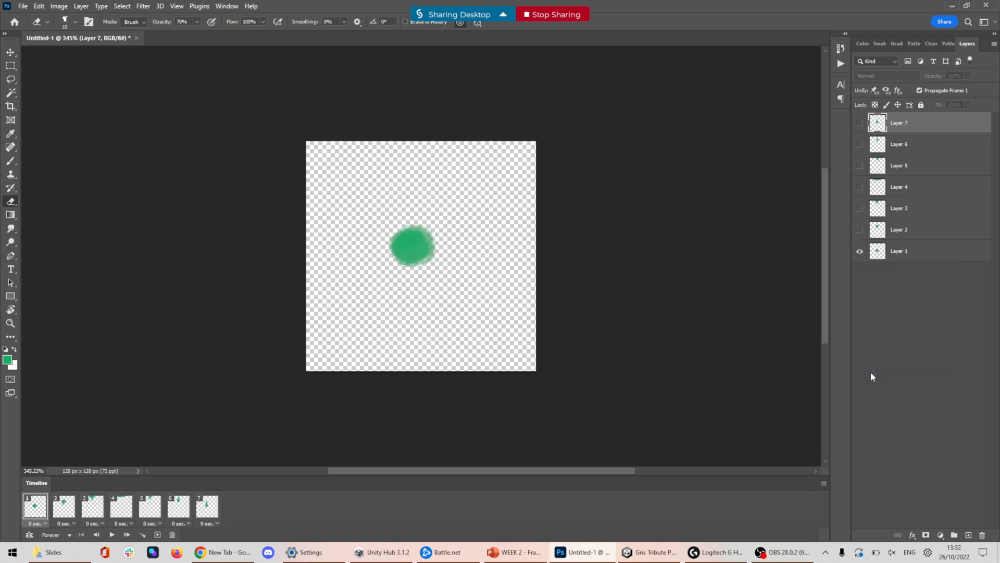
click(112, 535)
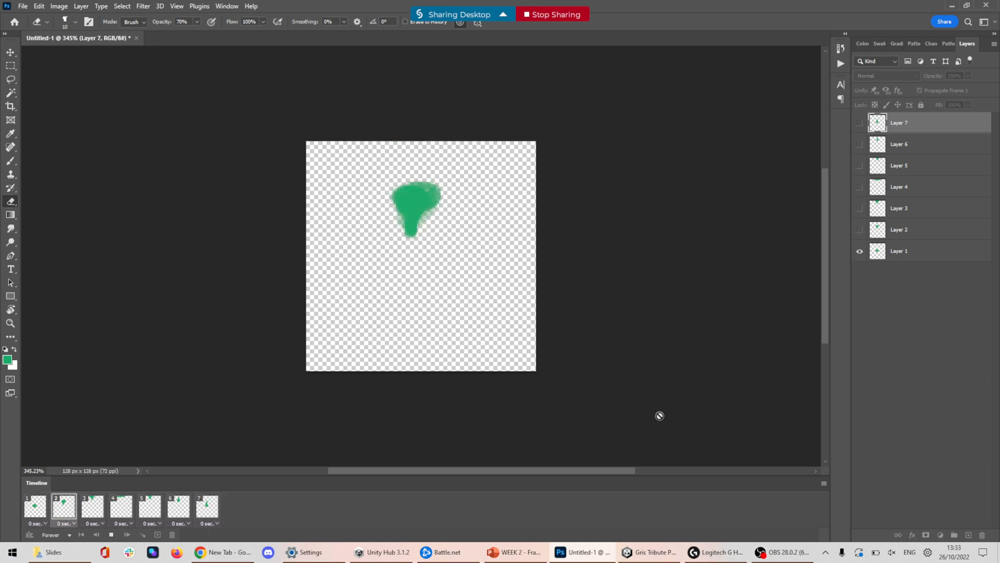
click(824, 483)
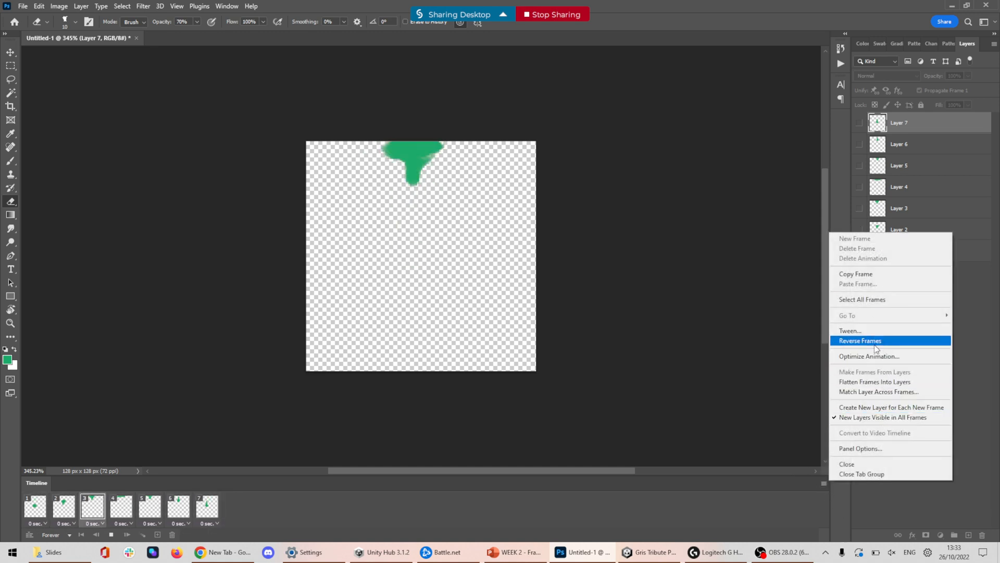
click(441, 526)
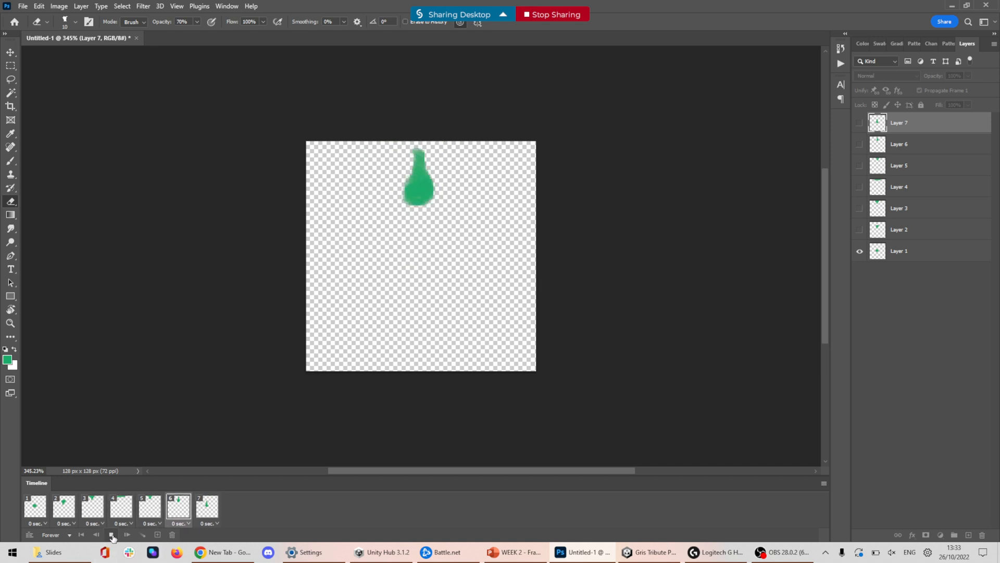
key(space)
Delete the existing frames along with Layer 7, and make new frames from the six remaining layers
click(207, 506)
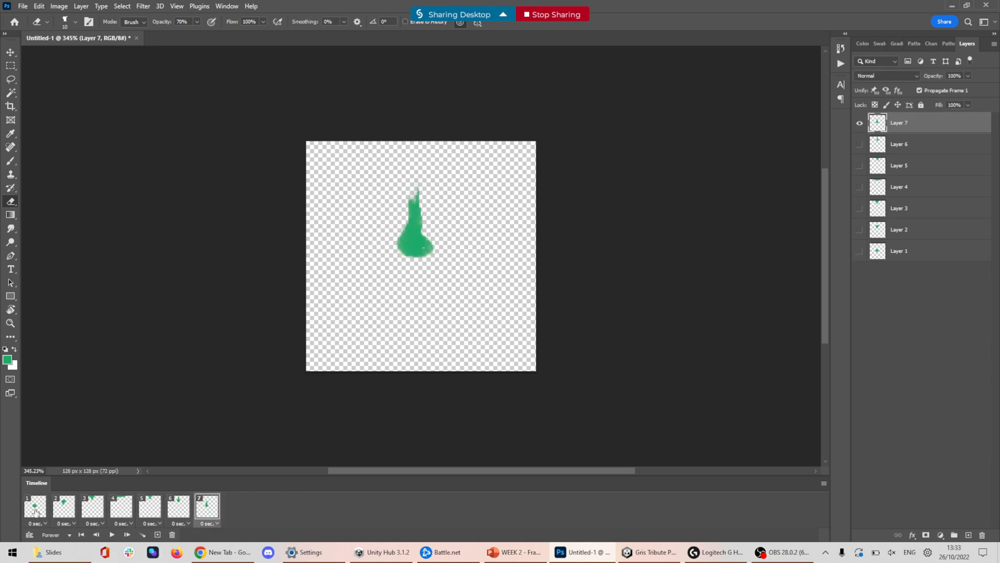
shift+click(35, 513)
drag(35, 513, 166, 536)
click(823, 483)
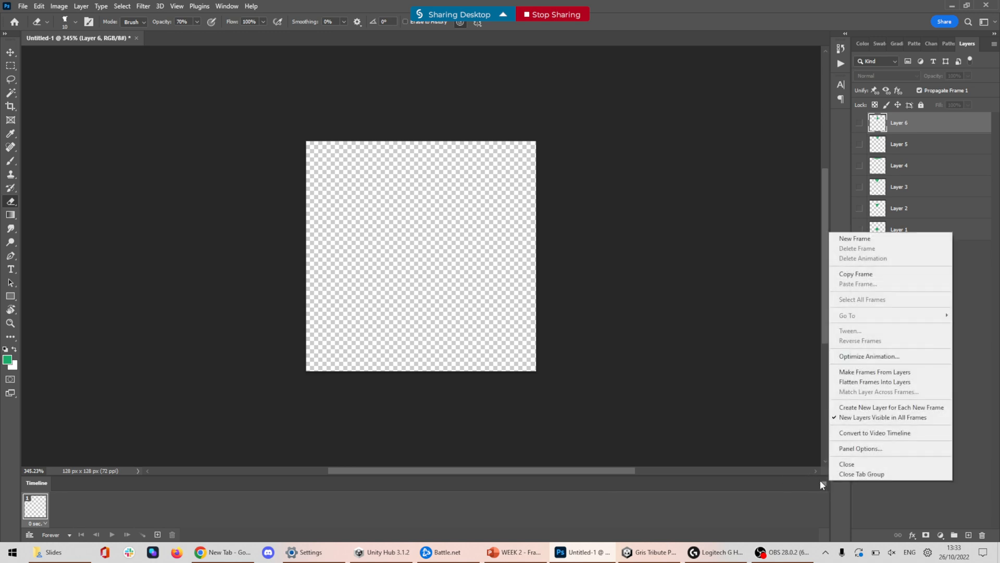
click(856, 373)
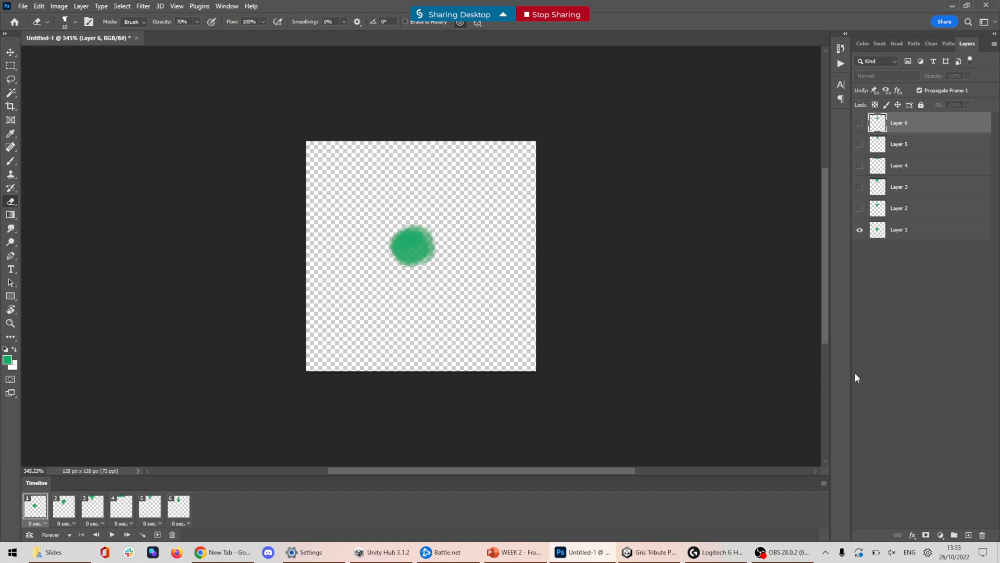
Play the six-frame animation and stop it
click(825, 483)
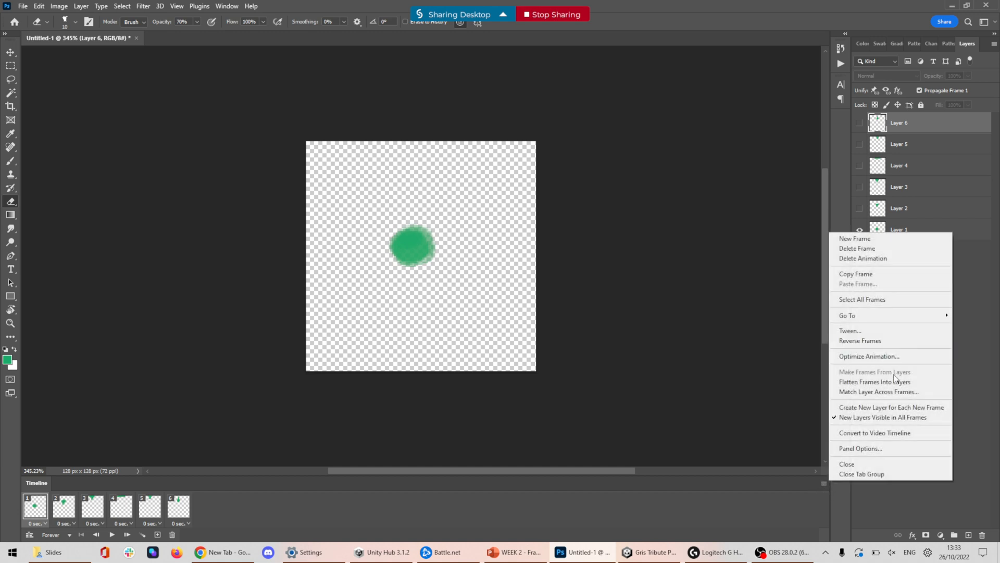
click(904, 511)
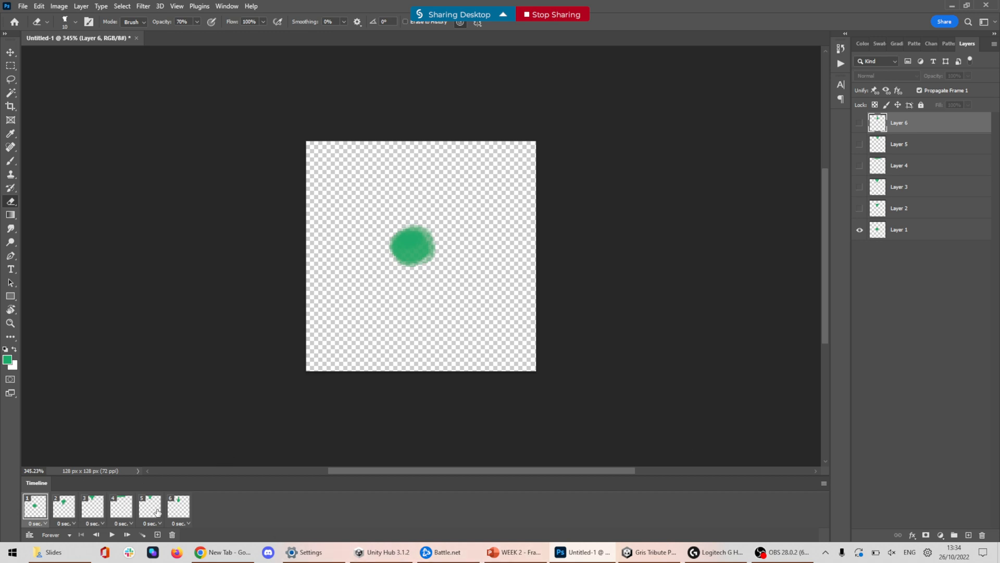
click(111, 535)
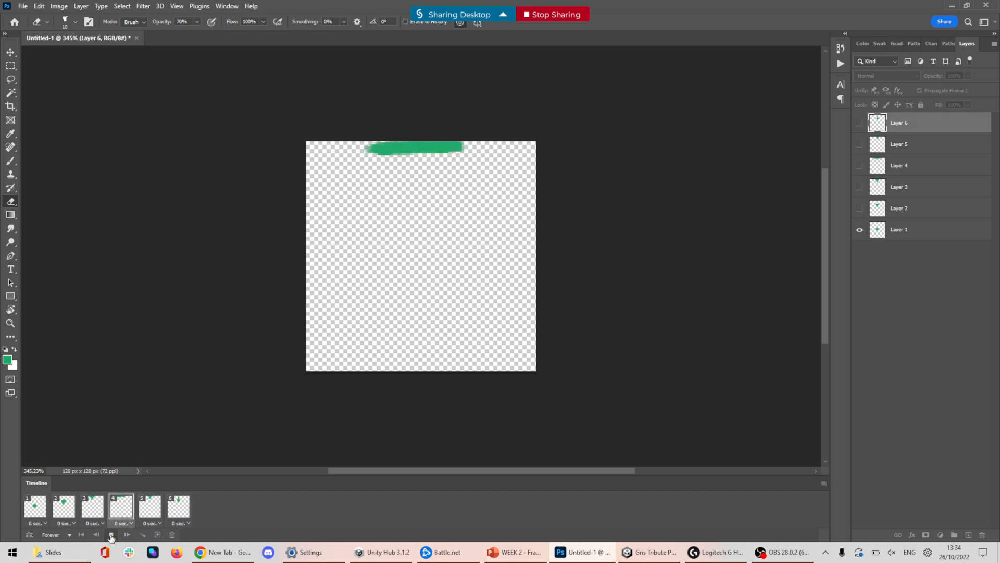
click(110, 535)
Set the delay of all six frames to 0.1 seconds and play the animation to check its speed
click(177, 508)
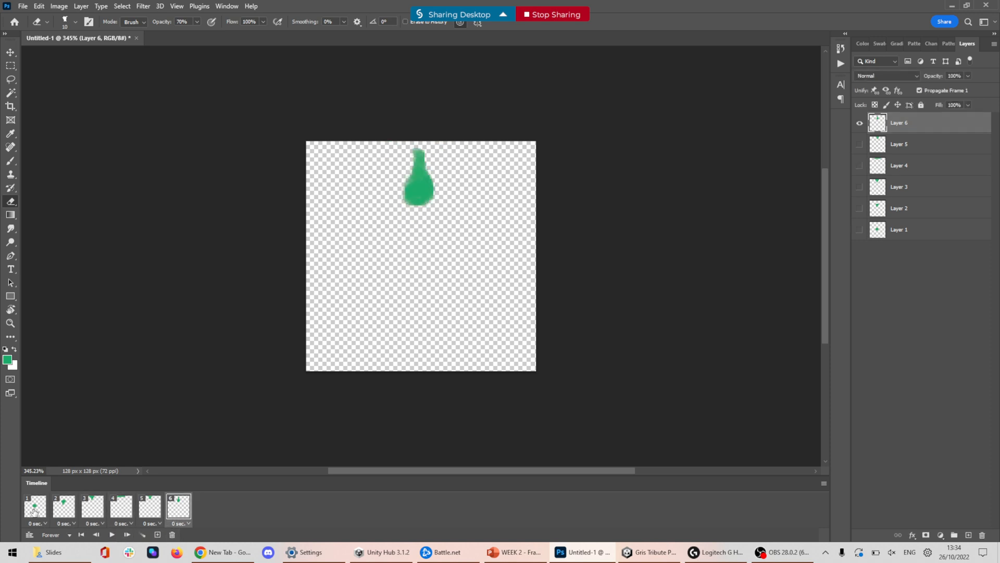
click(46, 523)
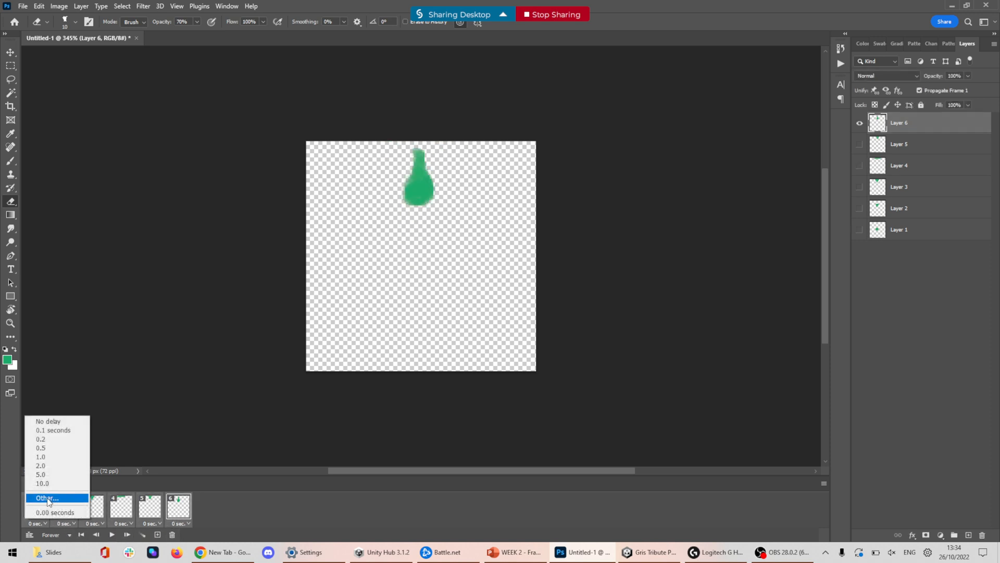
click(41, 429)
click(112, 535)
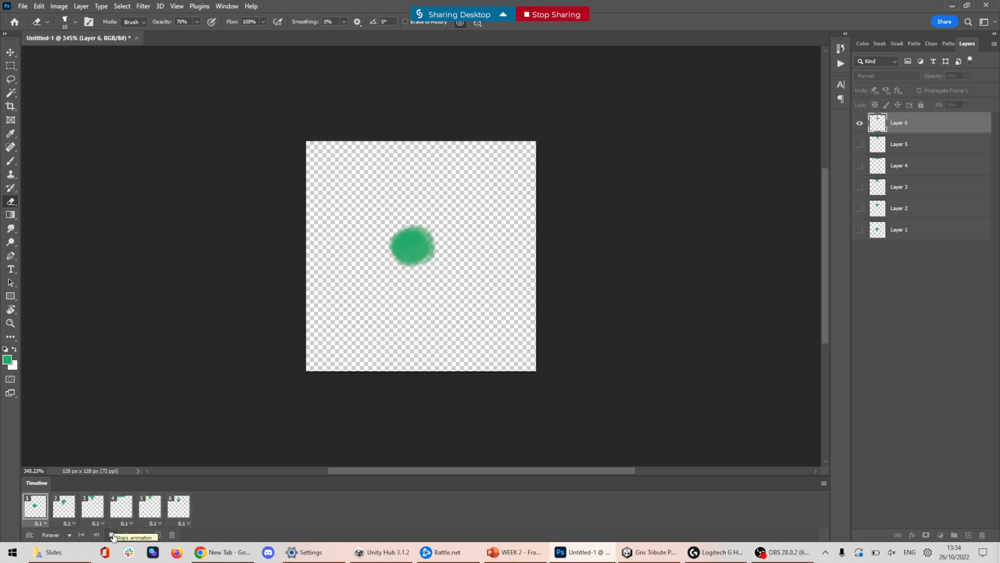
click(112, 535)
Set a custom delay of 0.05 seconds on all six frames and preview the animation
click(44, 514)
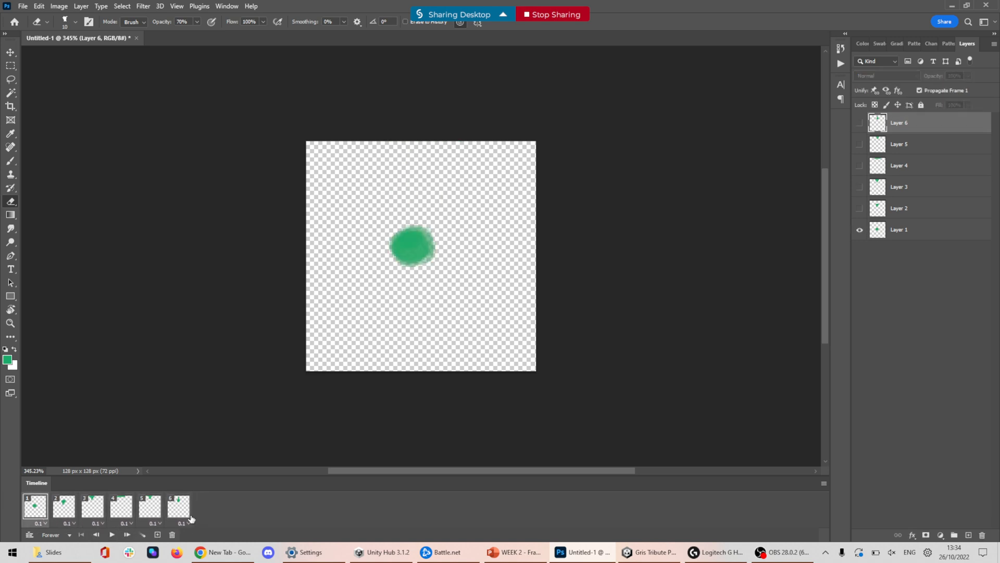
click(182, 526)
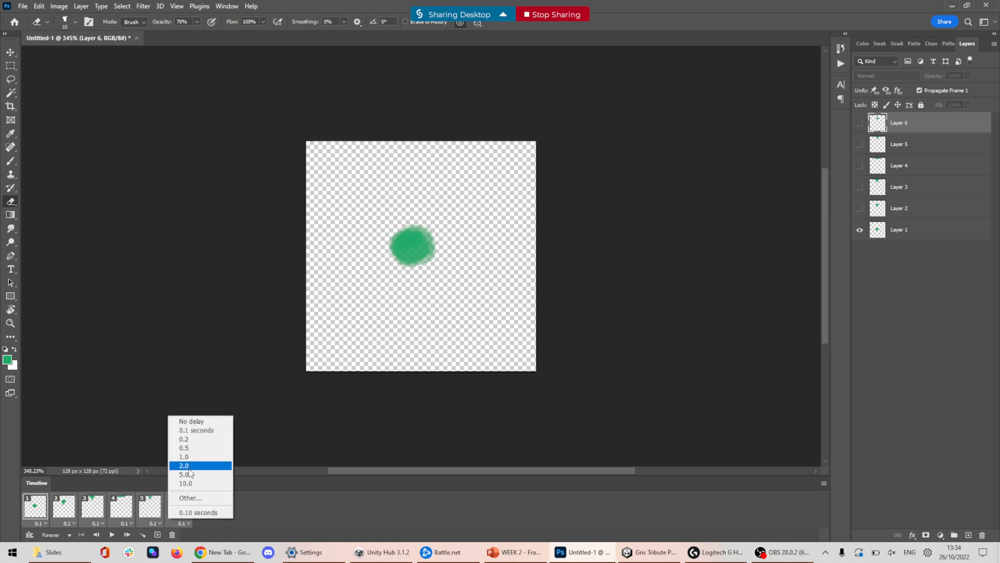
click(198, 498)
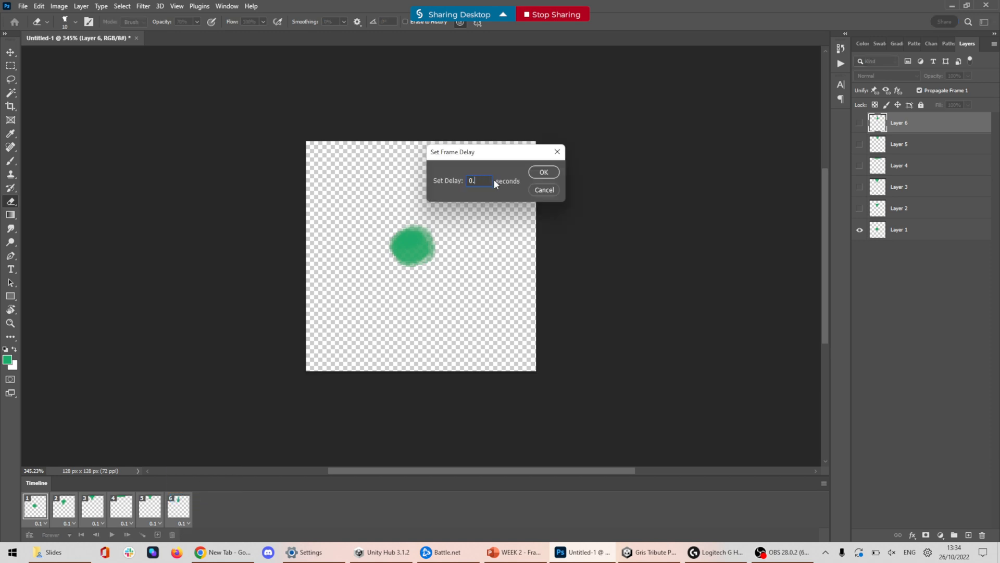
key(BackSpace)
text(05)
key(Return)
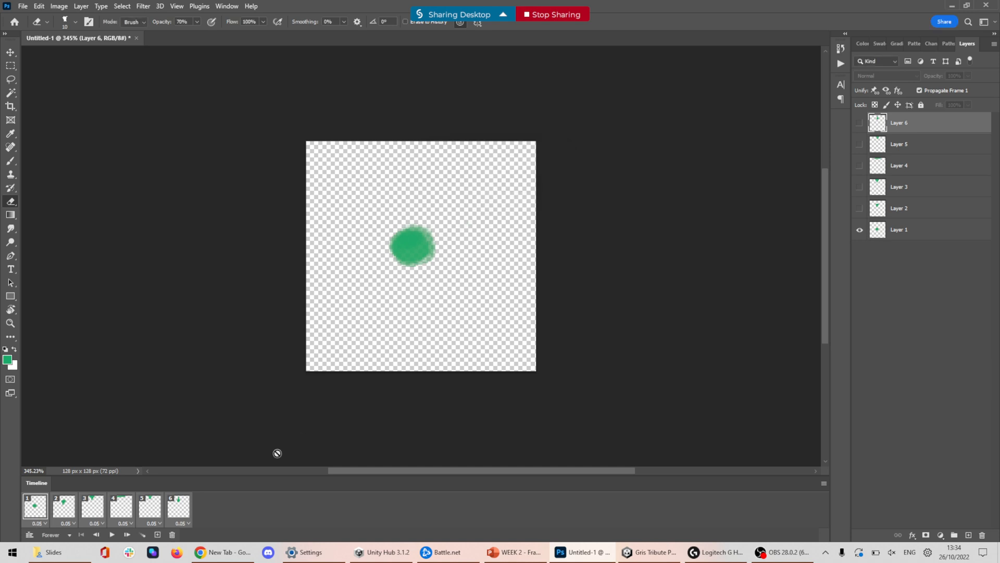
click(111, 535)
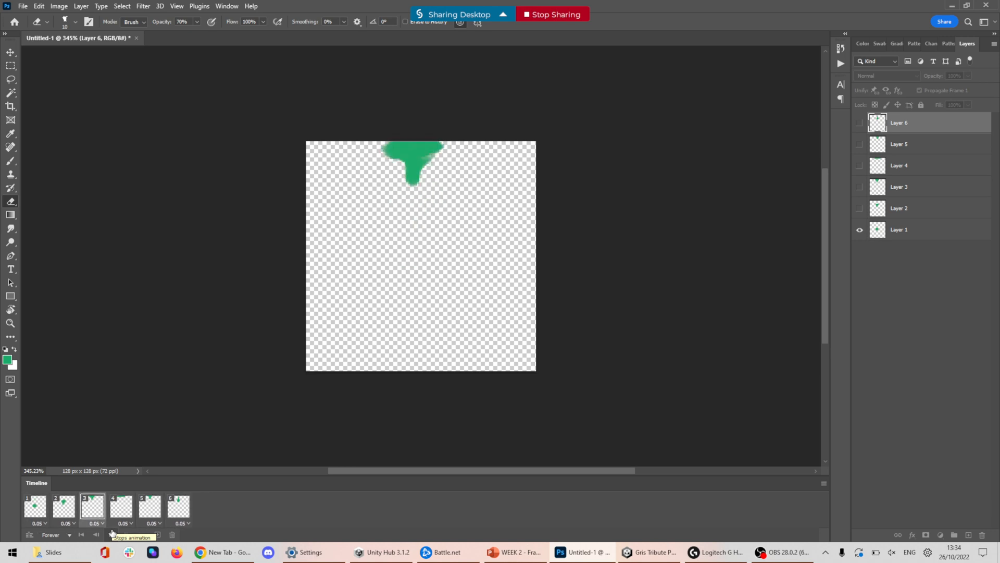
click(111, 535)
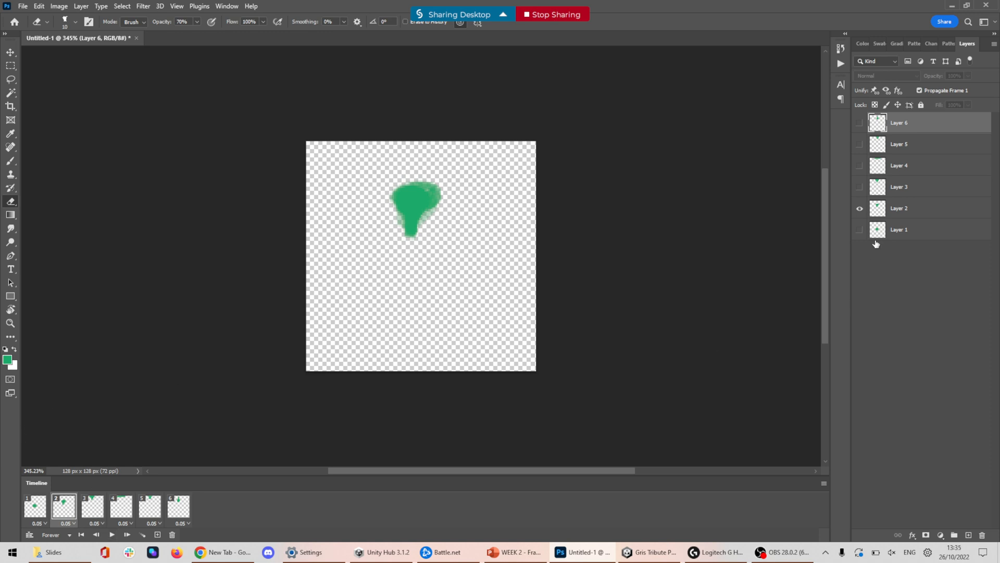
Add a new empty layer and delete Layers 1 to 6
click(895, 232)
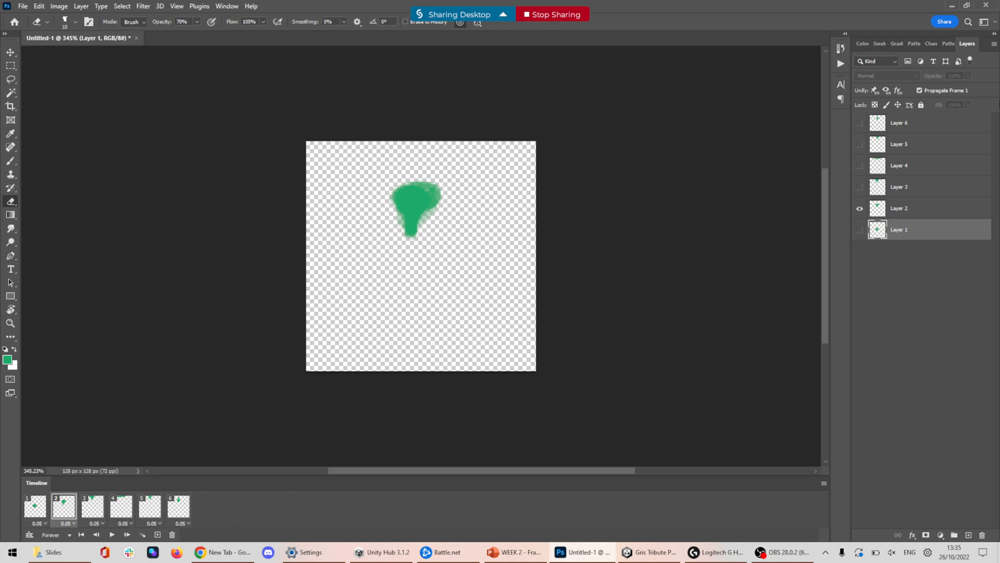
shift+click(907, 126)
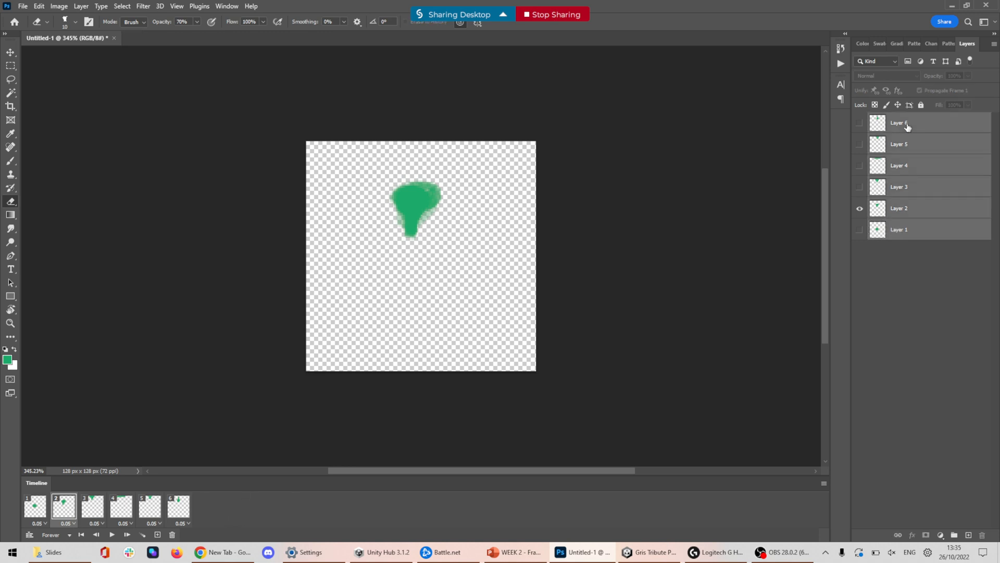
key(ctrl+shift+n)
key(Return)
click(909, 144)
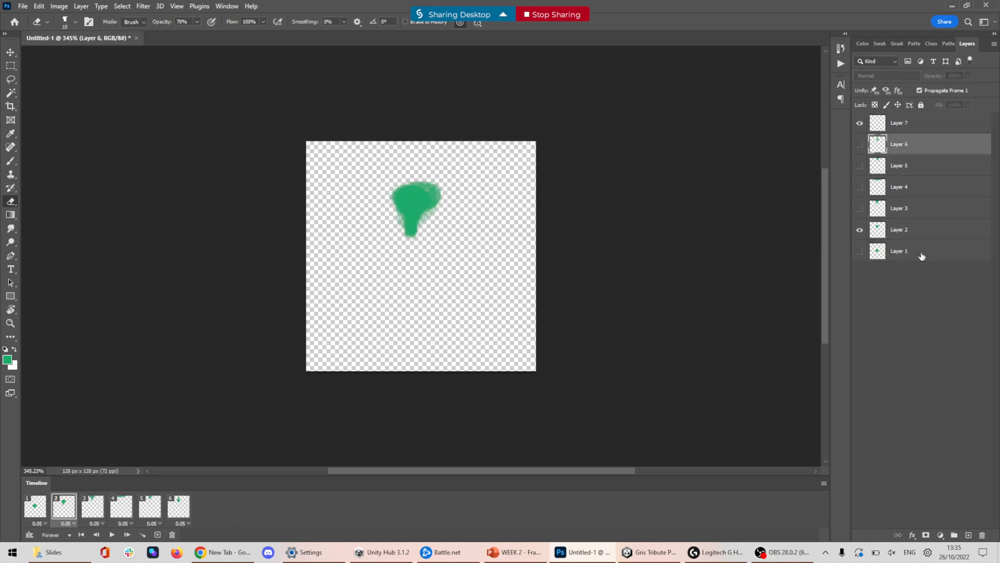
shift+click(921, 255)
key(Delete)
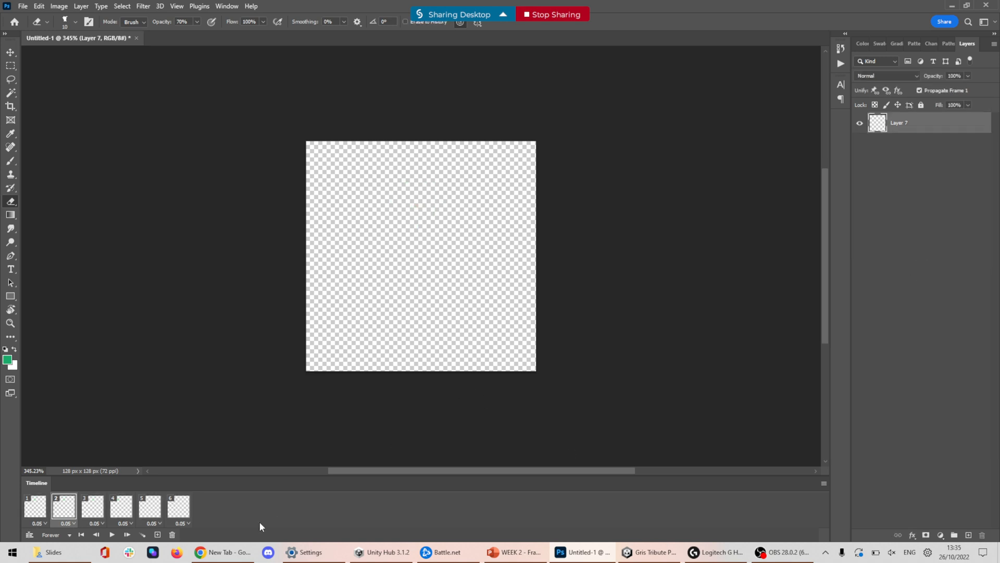
Delete the six empty frames so the Timeline keeps a single frame
click(178, 516)
shift+click(37, 512)
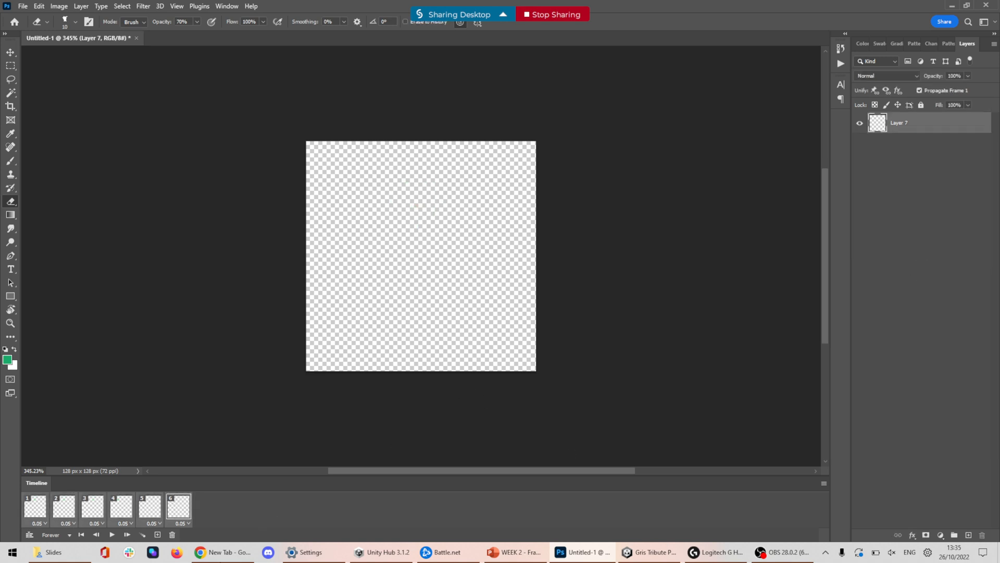
click(173, 535)
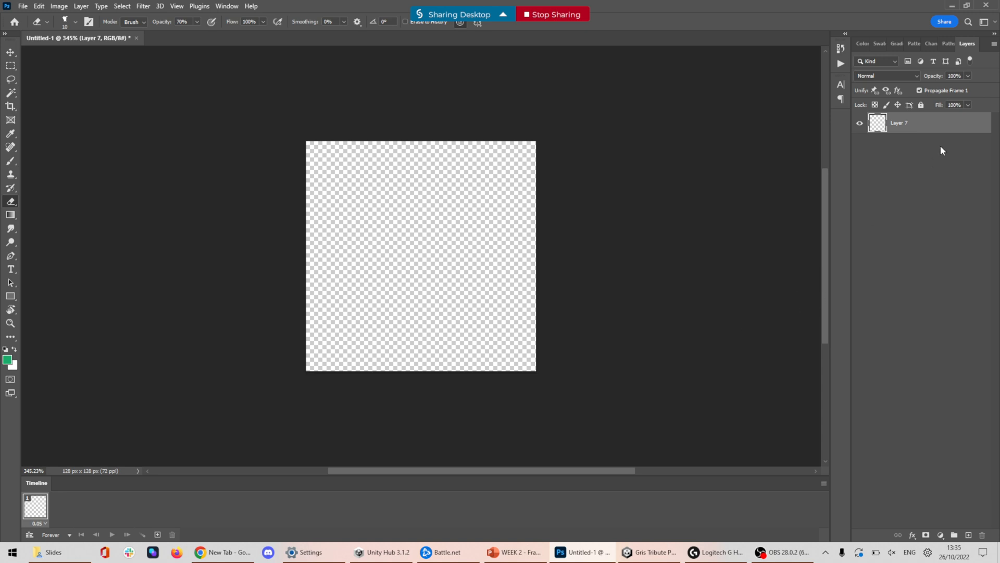
Choose the Clouds 1 brush preset for the eraser
click(888, 138)
click(881, 129)
right_click(408, 215)
scroll(538, 362, down, 5)
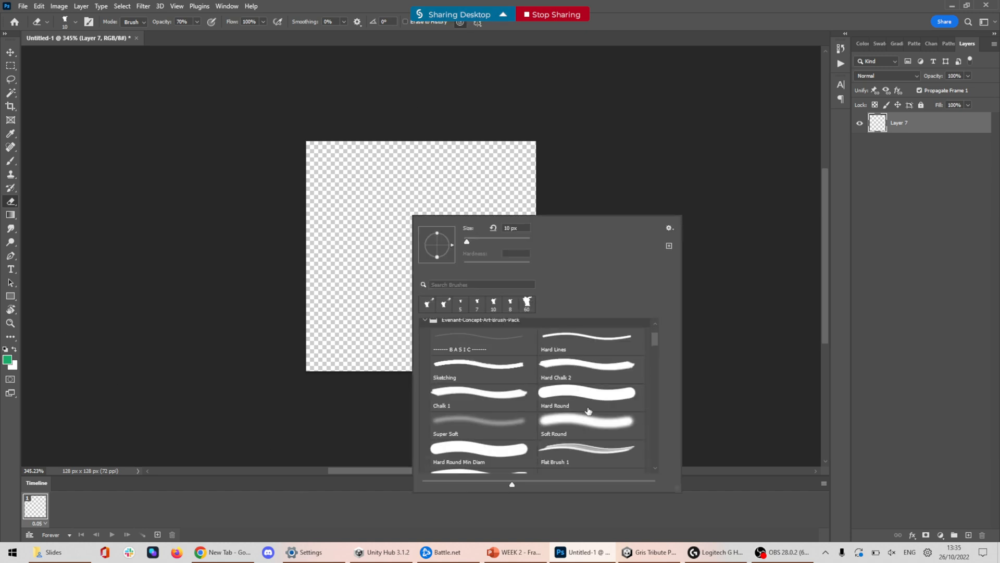
scroll(580, 414, down, 8)
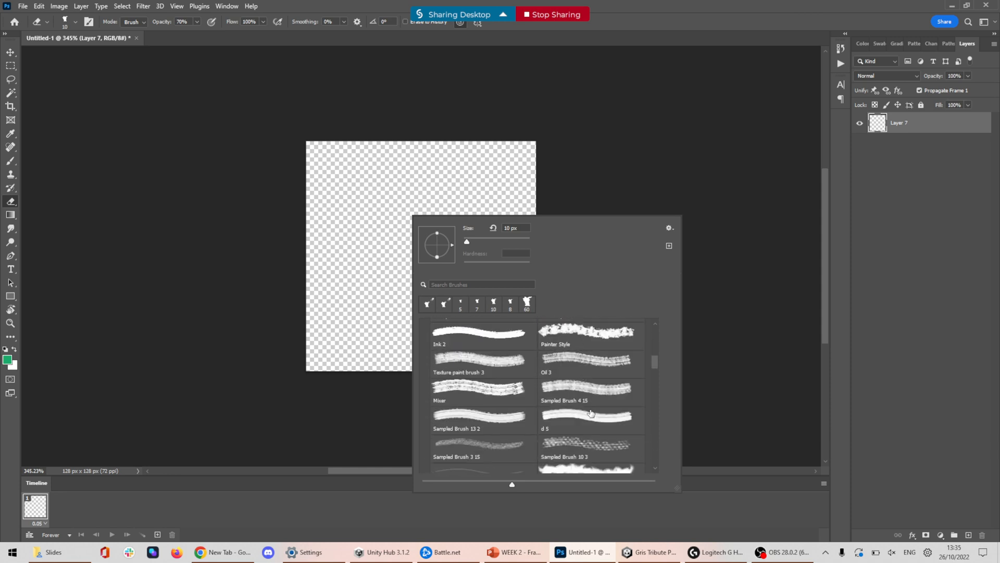
scroll(590, 414, down, 1)
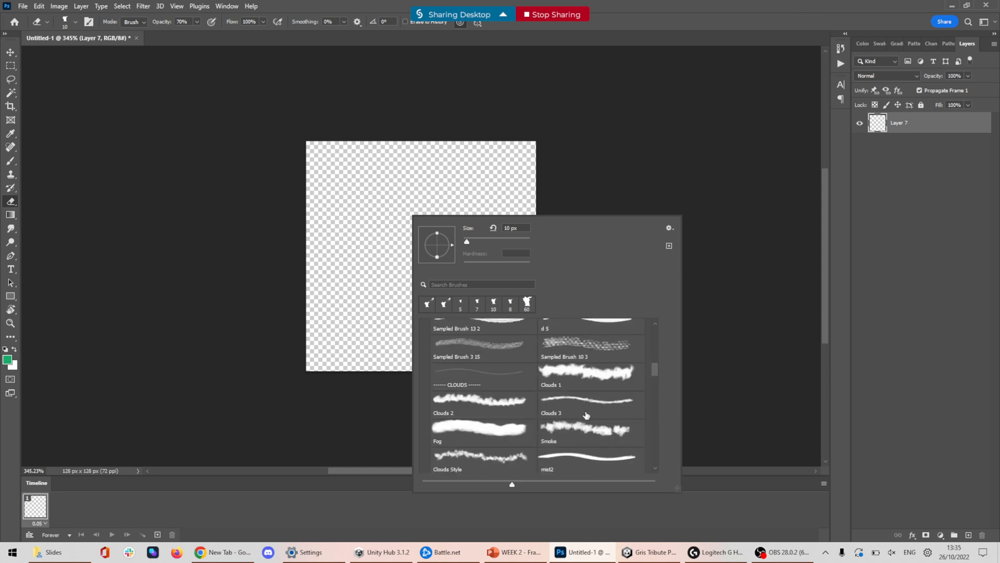
click(569, 373)
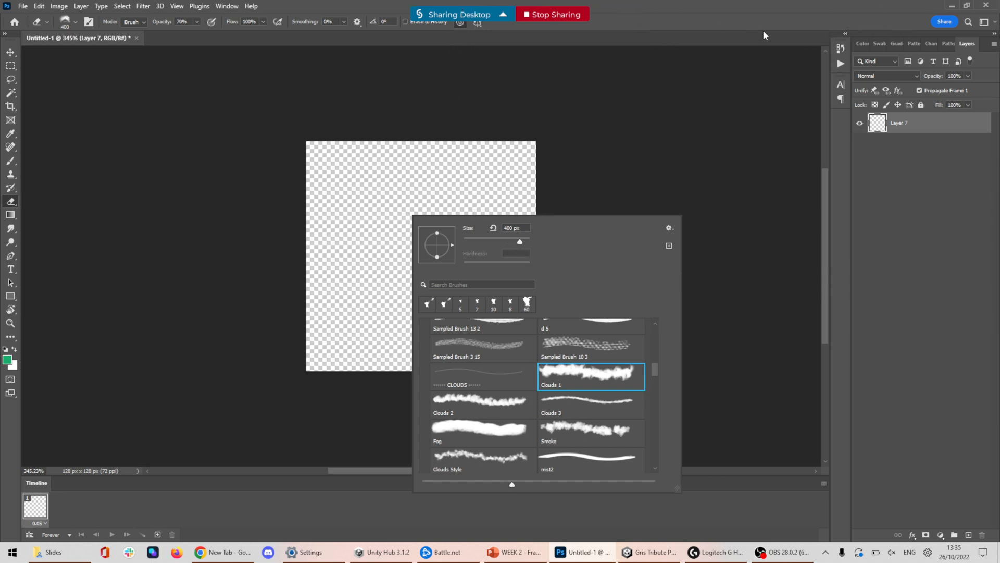
click(854, 304)
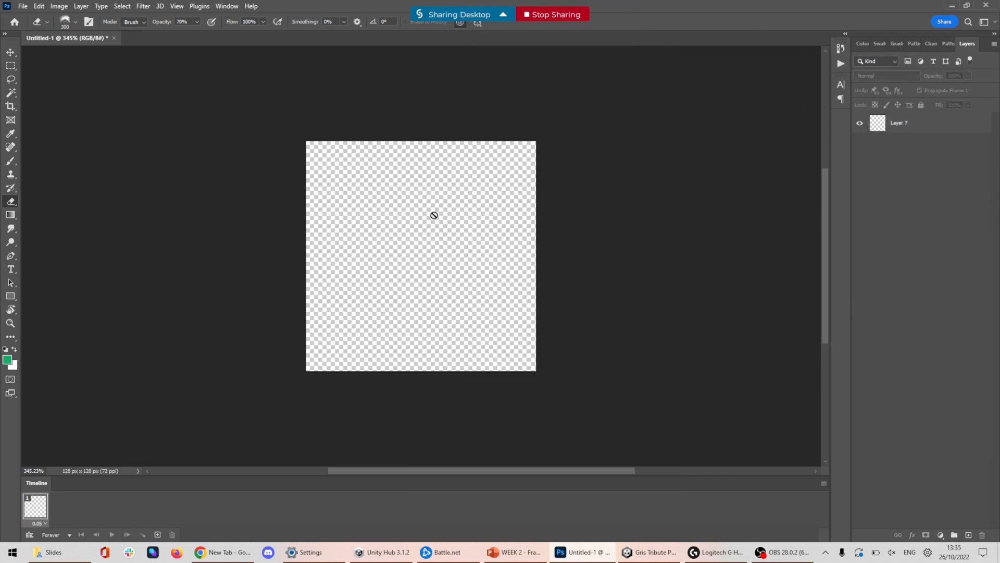
Activate the Brush tool and select Layer 7 as the layer to paint on
key(bracketleft)
key(b)
click(608, 212)
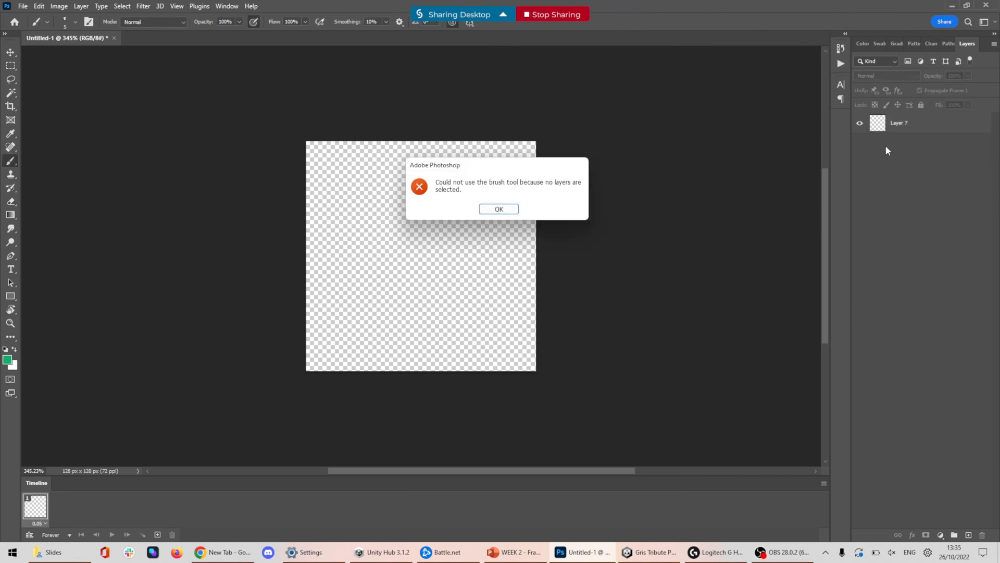
click(495, 209)
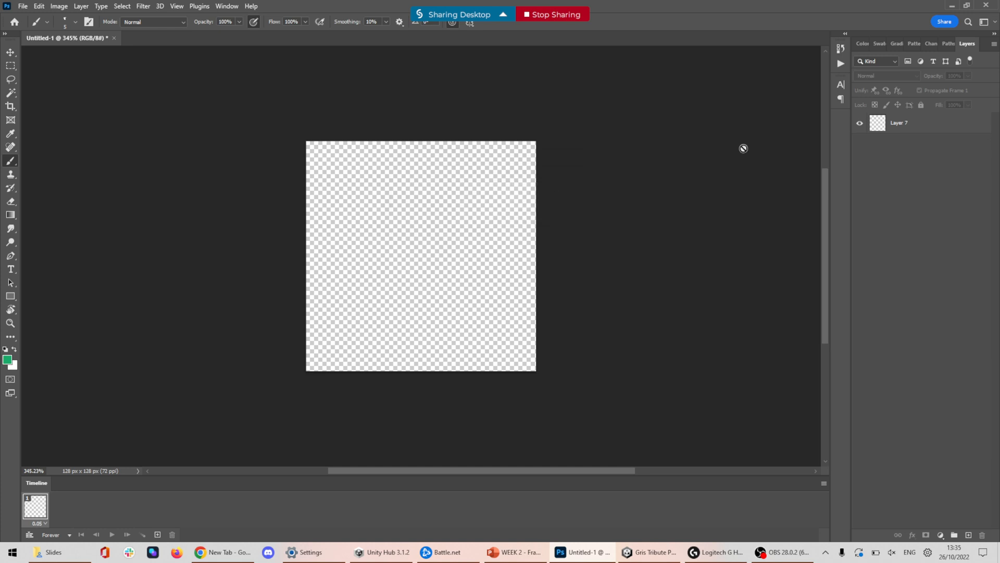
click(916, 123)
Try a green stroke in the middle of the canvas with the Clouds 1 brush reduced to 70 px, and undo it
right_click(408, 253)
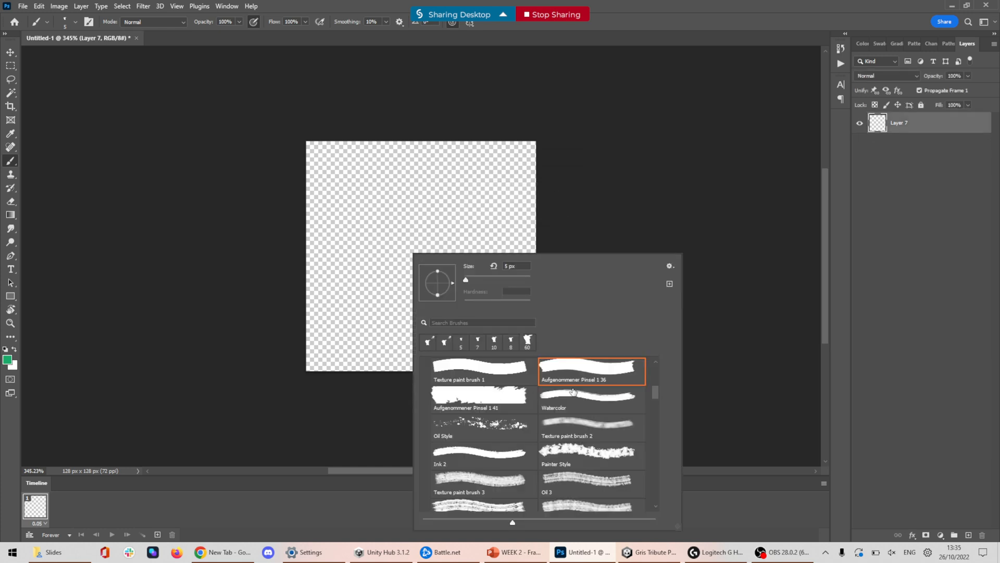
scroll(573, 390, down, 5)
click(558, 454)
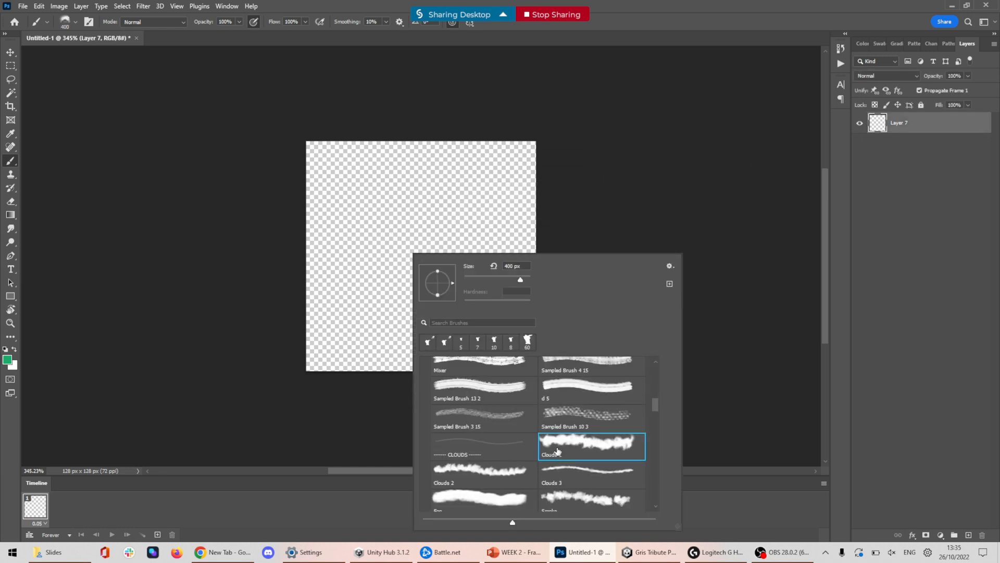
key(Return)
key(bracketleft)
key(bracketleft)
key(bracketleft)
key(bracketleft)
key(bracketleft)
key(bracketleft)
key(bracketleft)
key(bracketleft)
key(bracketleft)
key(bracketleft)
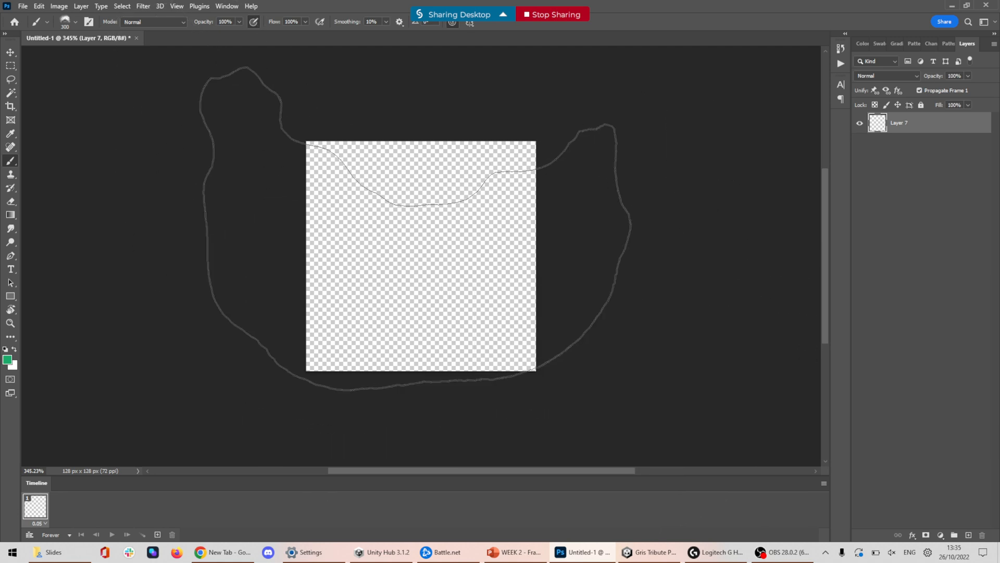
drag(424, 272, 469, 292)
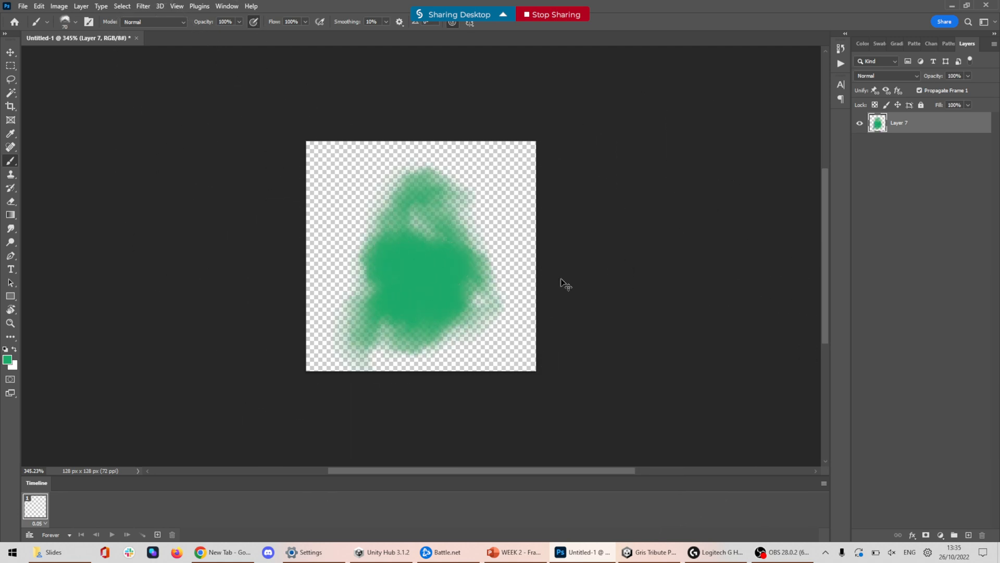
key(ctrl+z)
key(bracketleft)
key(bracketleft)
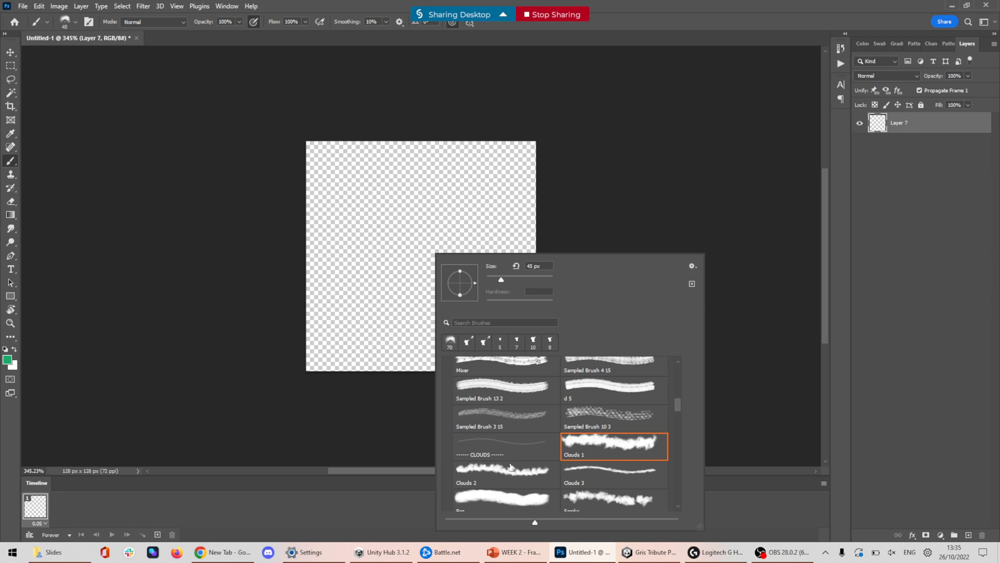
Try green strokes with the Clouds 2 brush at 150 px, and undo them
click(510, 467)
click(591, 294)
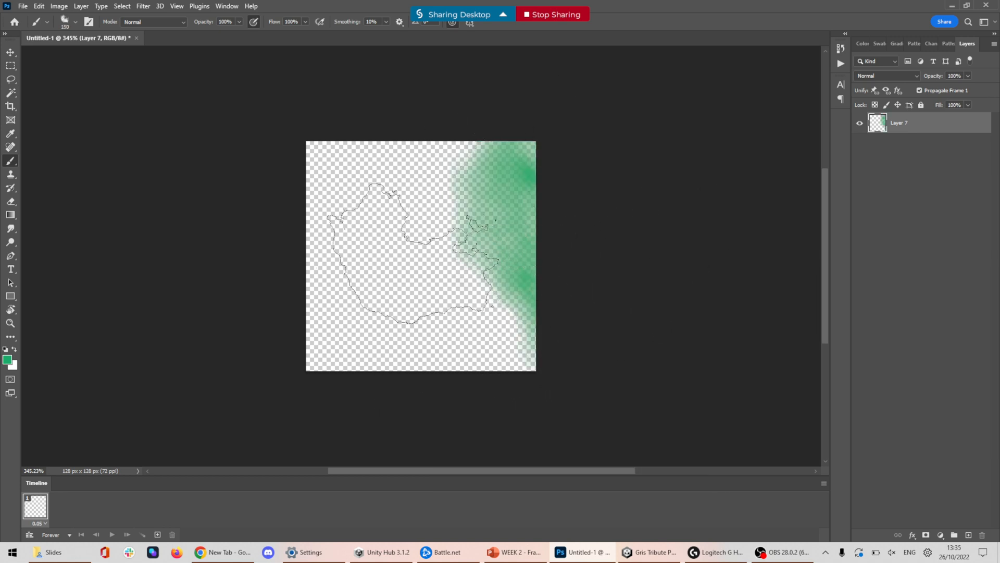
drag(412, 252, 419, 251)
key(ctrl+z)
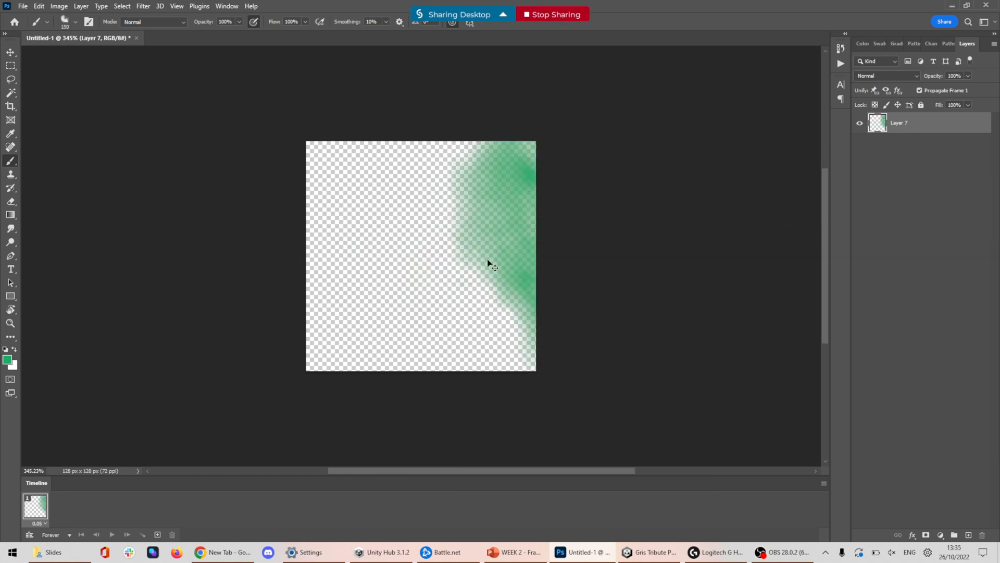
key(ctrl+z)
Choose the Smoke brush preset and shrink its tip to fit the small canvas
right_click(489, 261)
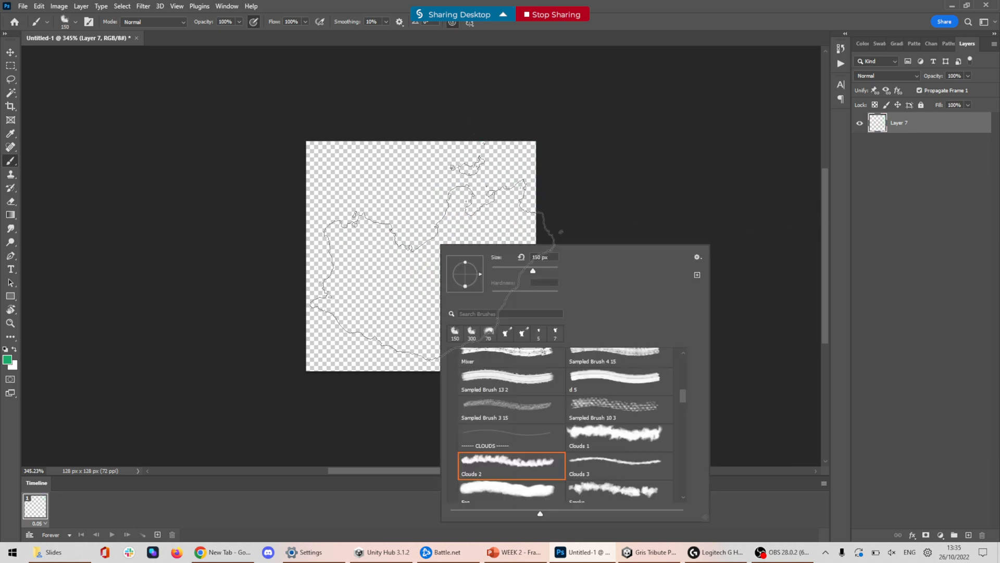
click(612, 488)
scroll(605, 469, down, 1)
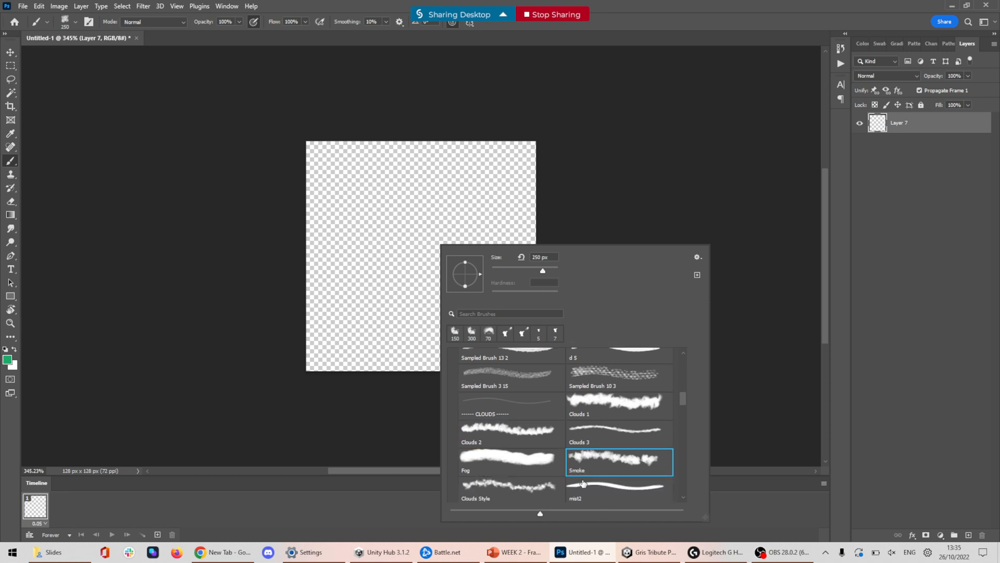
double_click(599, 453)
key(bracketleft)
key(bracketleft)
key(bracketleft)
key(bracketleft)
key(bracketleft)
key(bracketleft)
key(bracketleft)
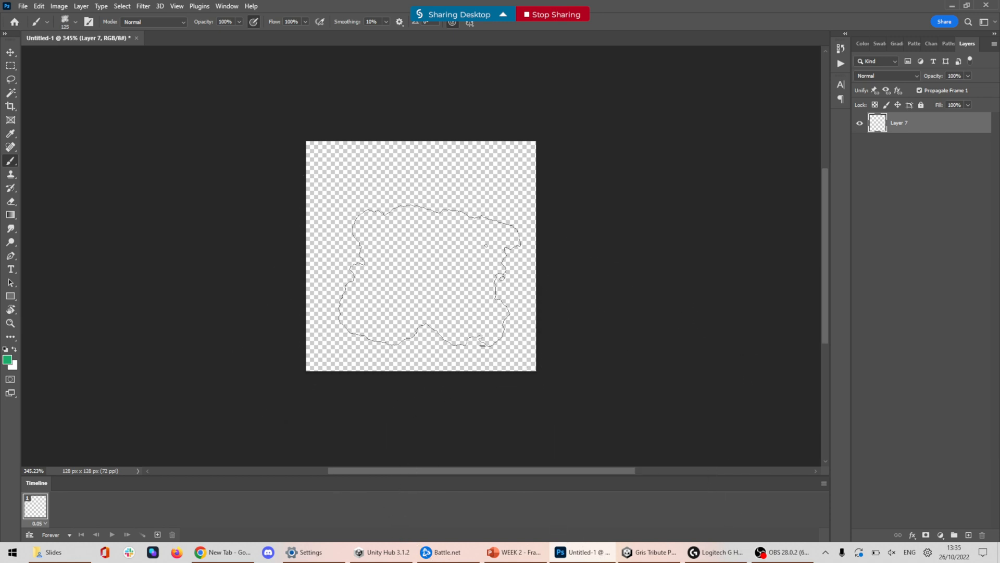
Try a green Smoke brush stroke in the middle of Layer 7 and undo it
mouse_move(420, 264)
mouse_down()
mouse_move(424, 282)
mouse_move(433, 271)
mouse_up()
key(bracketleft)
key(bracketleft)
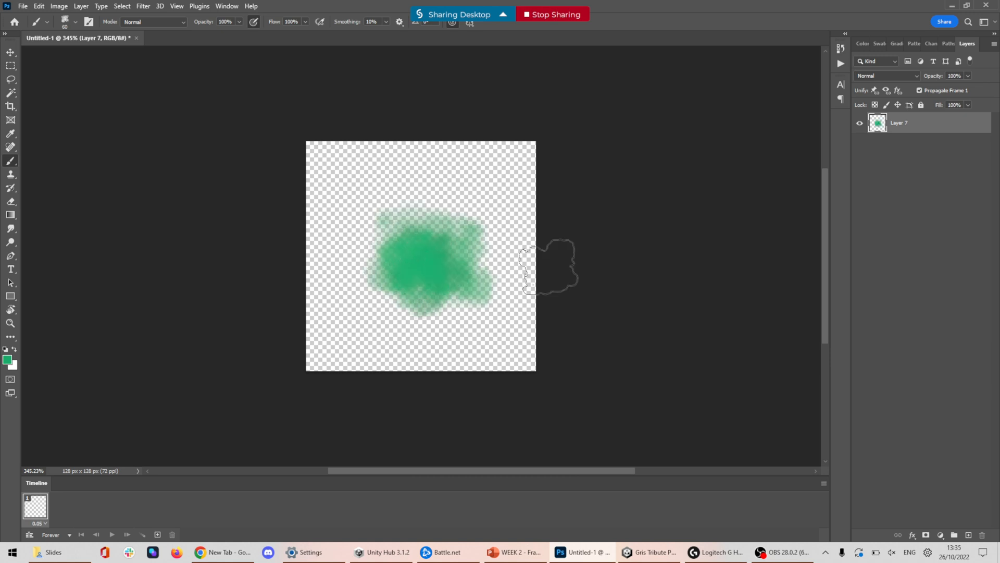
key(ctrl+z)
key(ctrl+z)
key(ctrl+z)
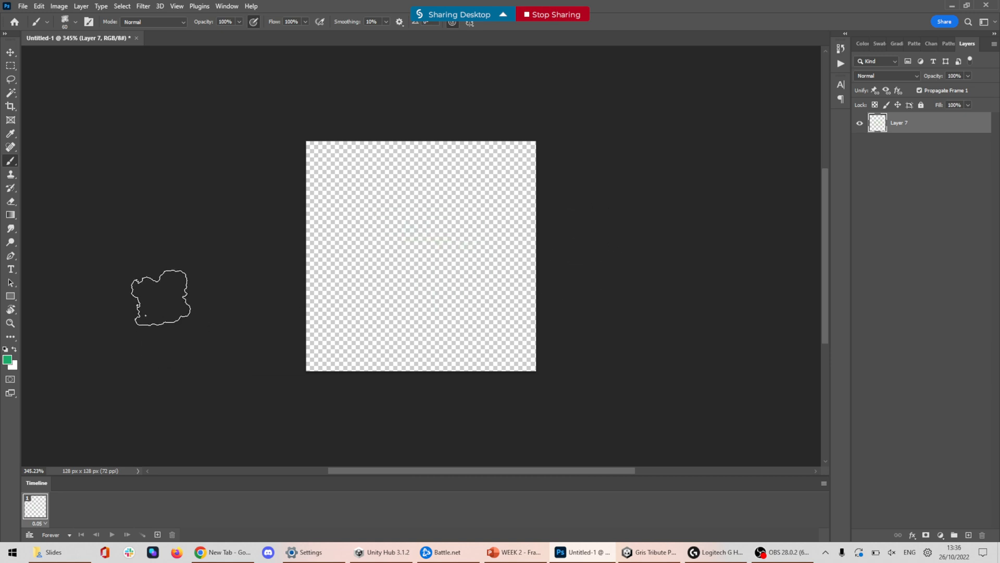
Open the foreground colour picker and shift the hue to orange, 37°
click(8, 361)
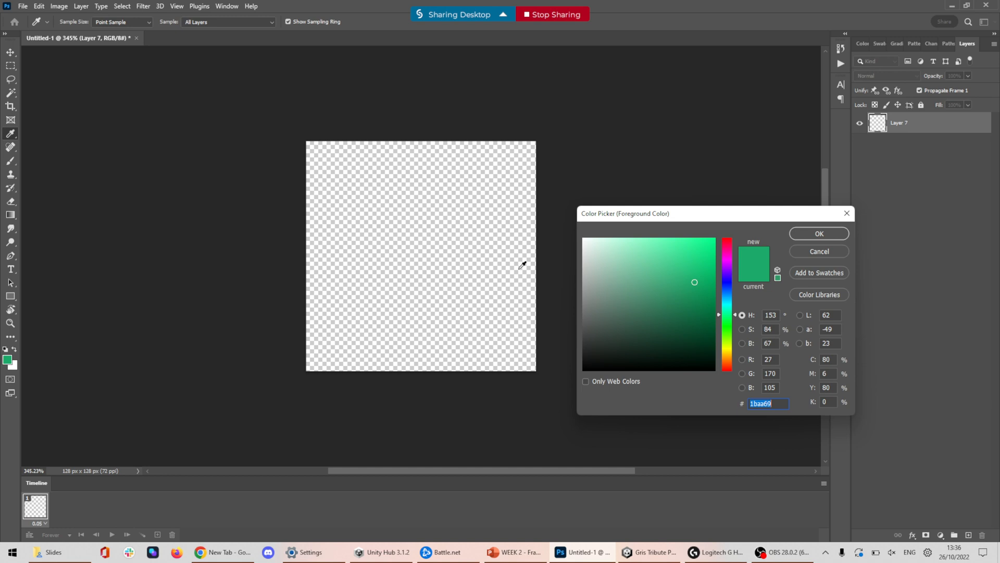
click(728, 358)
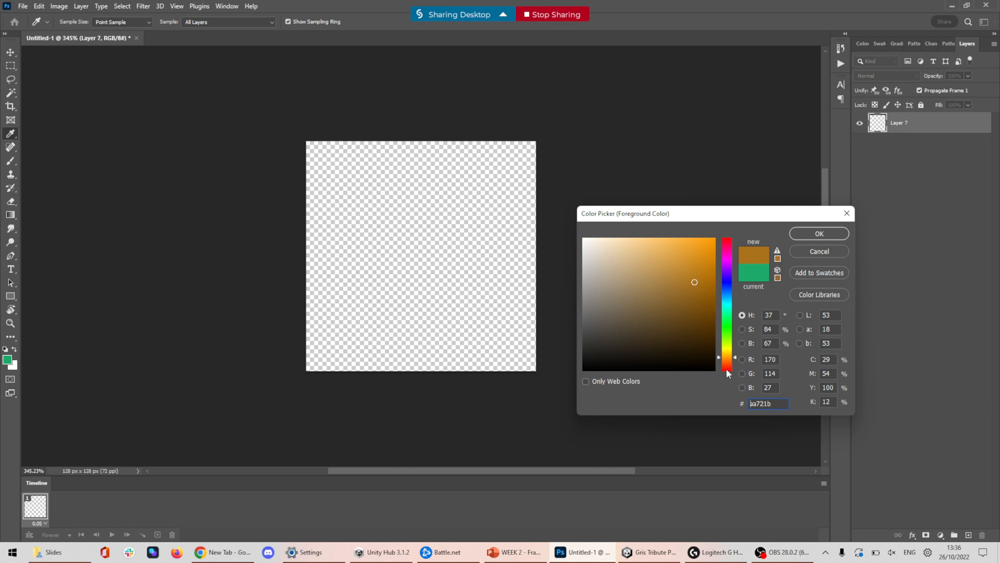
Switch to Chrome, search Google Images for "fire" to study flame colours, and return to Photoshop
click(224, 551)
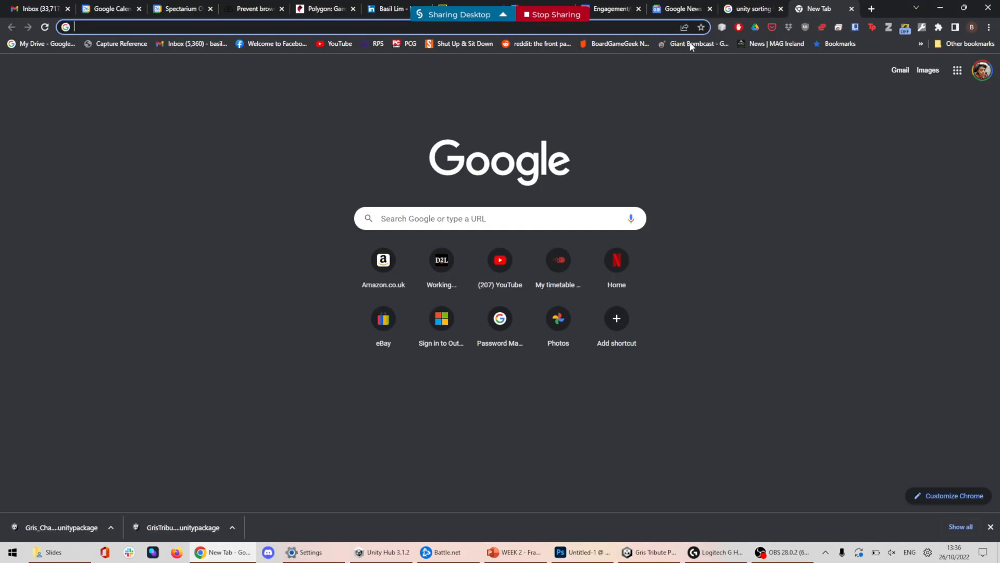
click(651, 29)
text(fire)
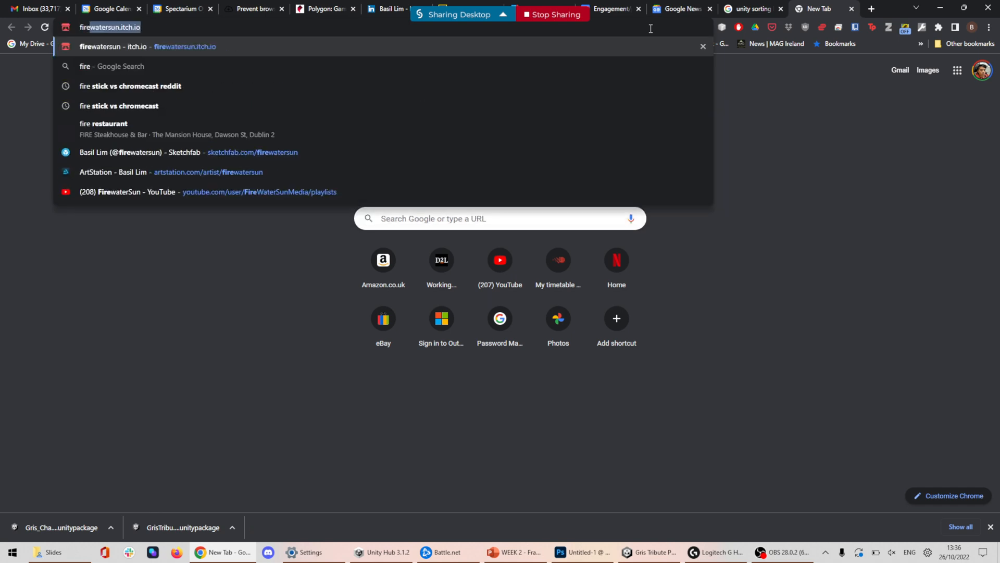
key(Return)
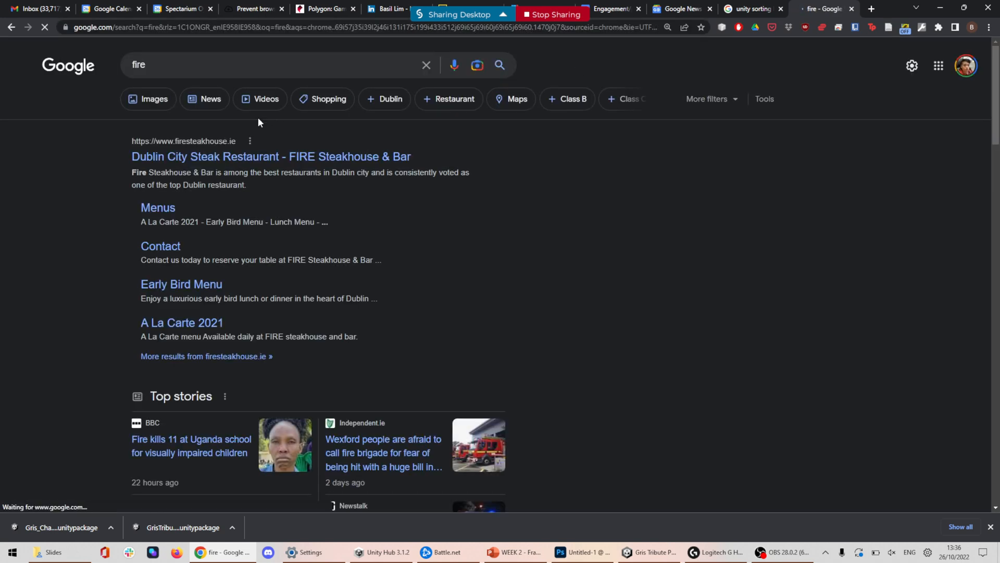
click(139, 99)
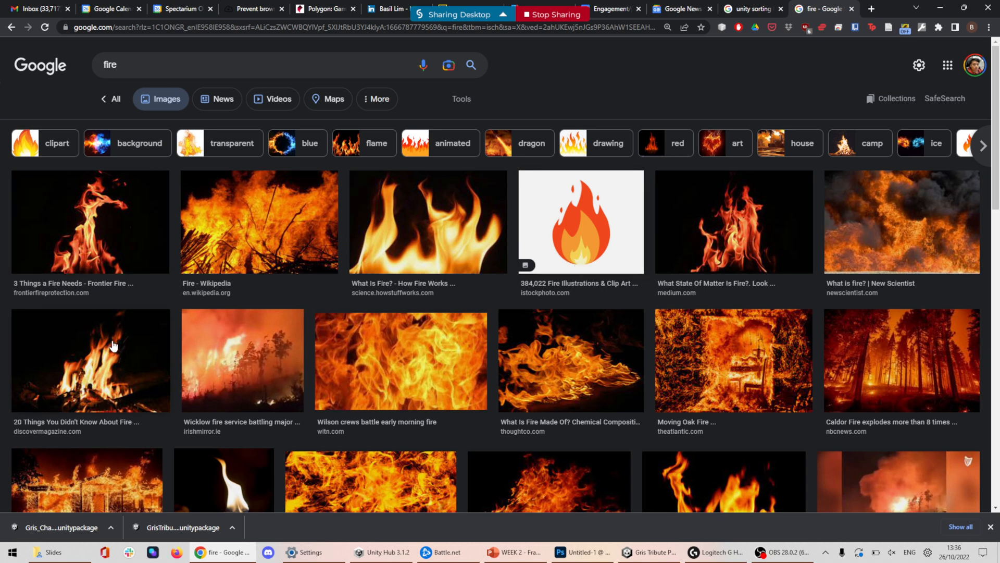
click(941, 7)
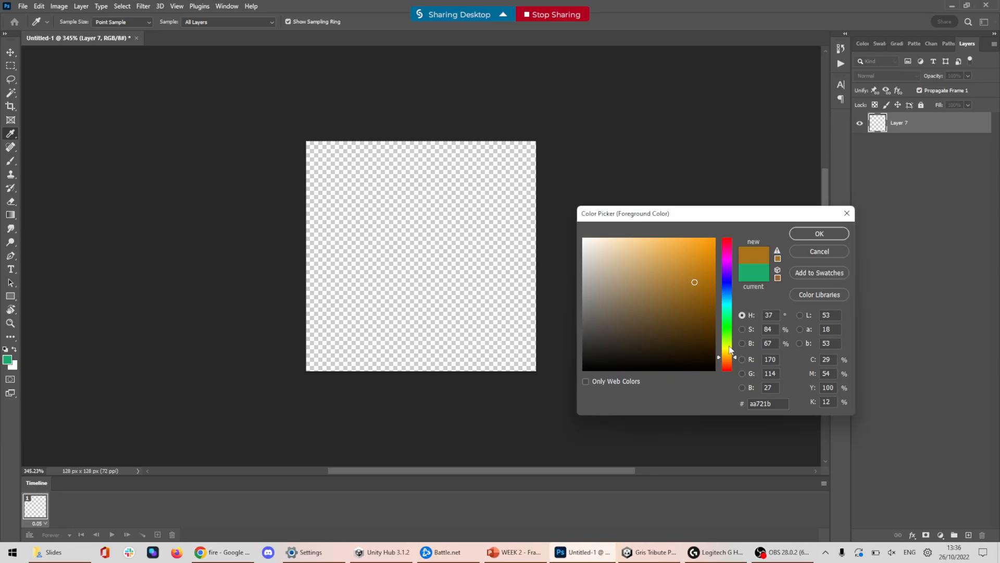
Set the foreground colour to dark red 8a1c06 and reactivate the Brush tool
click(729, 370)
drag(728, 369, 727, 363)
click(727, 367)
drag(705, 288, 710, 298)
click(806, 239)
key(b)
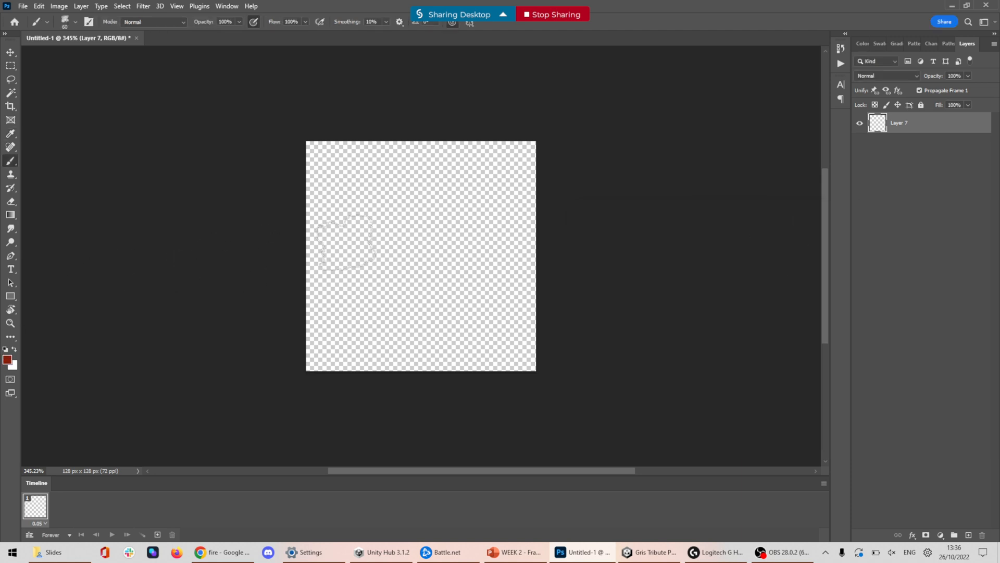
Paint a dark red flame shape with a curved tip in the middle of Layer 7, reducing the Smoke brush to 25 px
key(bracketleft)
key(bracketleft)
key(bracketleft)
key(bracketleft)
mouse_move(405, 292)
mouse_down()
mouse_move(421, 305)
mouse_move(430, 286)
mouse_move(417, 275)
mouse_move(404, 301)
mouse_move(439, 298)
mouse_move(389, 302)
mouse_move(390, 285)
mouse_move(384, 295)
mouse_move(442, 276)
mouse_move(430, 294)
mouse_move(410, 250)
mouse_move(417, 273)
mouse_move(402, 275)
mouse_move(410, 232)
mouse_move(409, 275)
mouse_move(411, 241)
mouse_move(433, 248)
mouse_move(417, 270)
mouse_move(441, 239)
mouse_move(437, 260)
mouse_move(423, 222)
mouse_move(442, 232)
mouse_move(423, 227)
mouse_move(420, 248)
mouse_move(439, 270)
mouse_move(415, 274)
mouse_move(446, 273)
mouse_move(442, 290)
mouse_move(416, 281)
mouse_move(401, 304)
mouse_move(388, 293)
mouse_move(389, 259)
mouse_move(393, 273)
mouse_move(418, 245)
mouse_move(387, 265)
mouse_move(438, 279)
mouse_move(433, 257)
mouse_up()
key(bracketleft)
key(bracketright)
key(bracketleft)
key(bracketleft)
key(bracketleft)
key(bracketright)
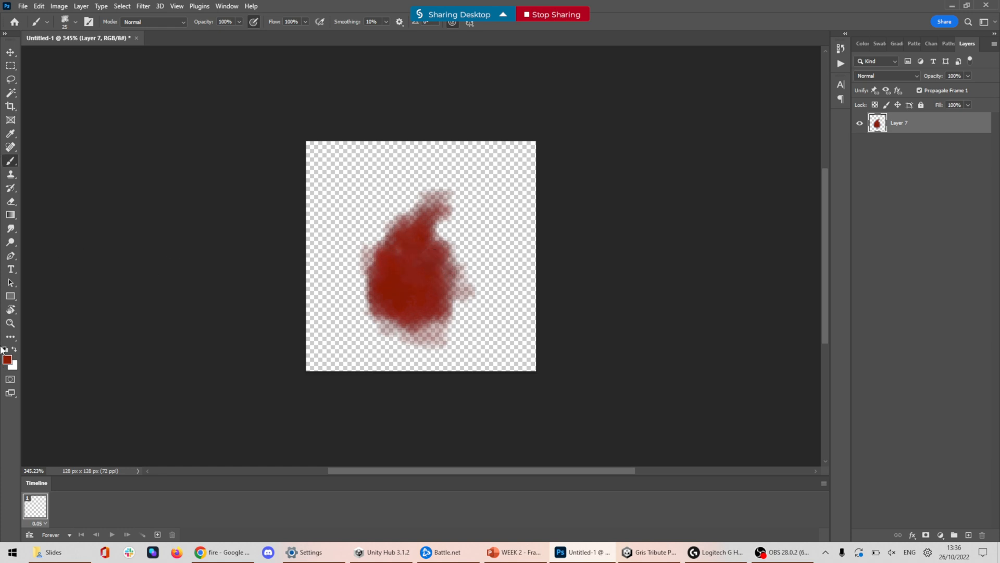
Set the foreground colour to a warm orange and reactivate the Brush tool
click(8, 360)
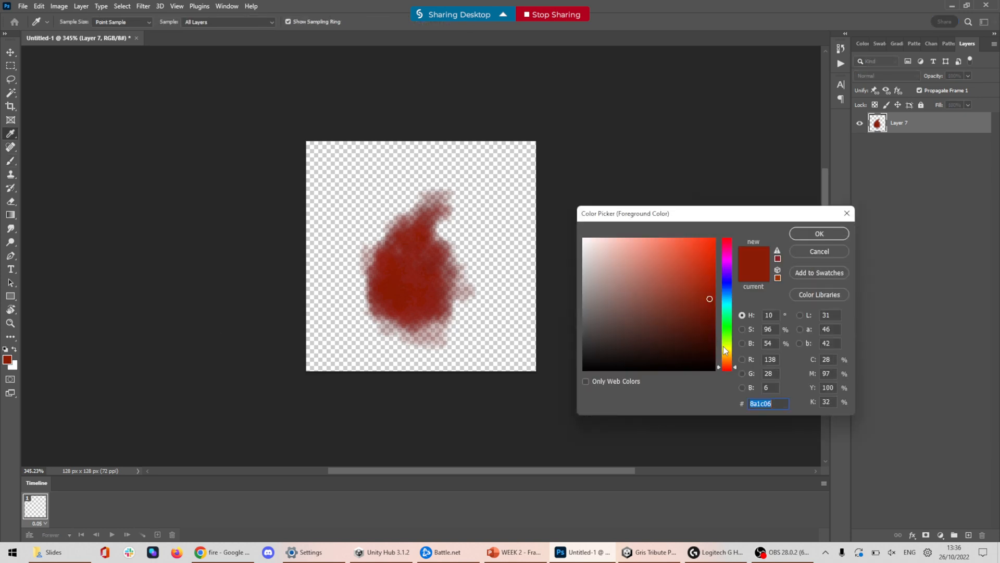
drag(728, 366, 727, 360)
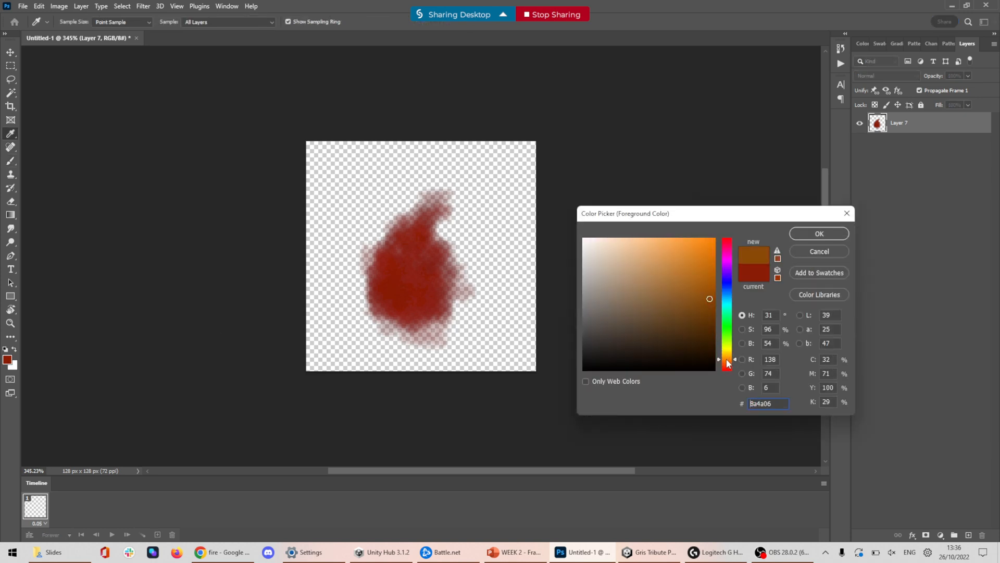
click(693, 278)
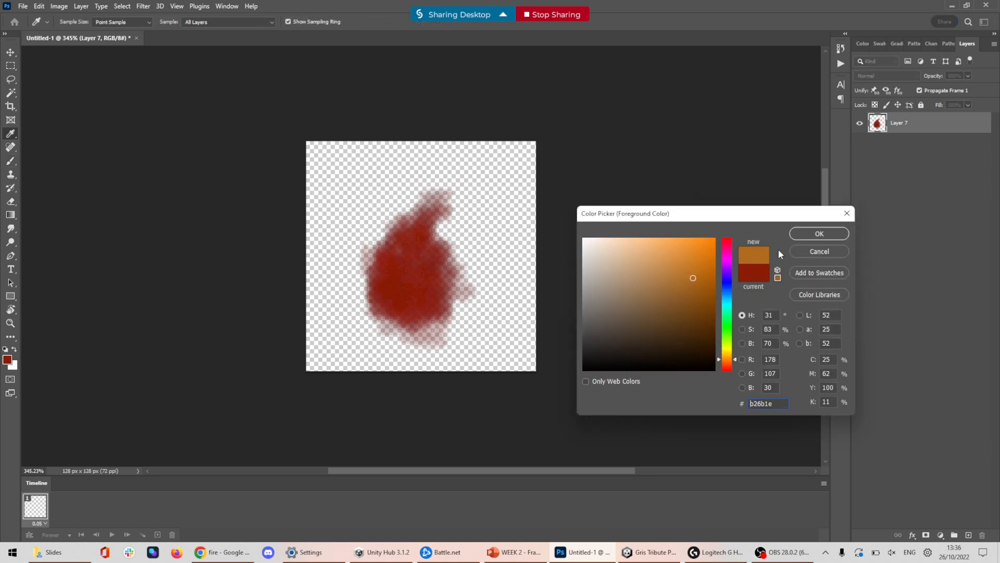
click(687, 270)
drag(726, 363, 726, 359)
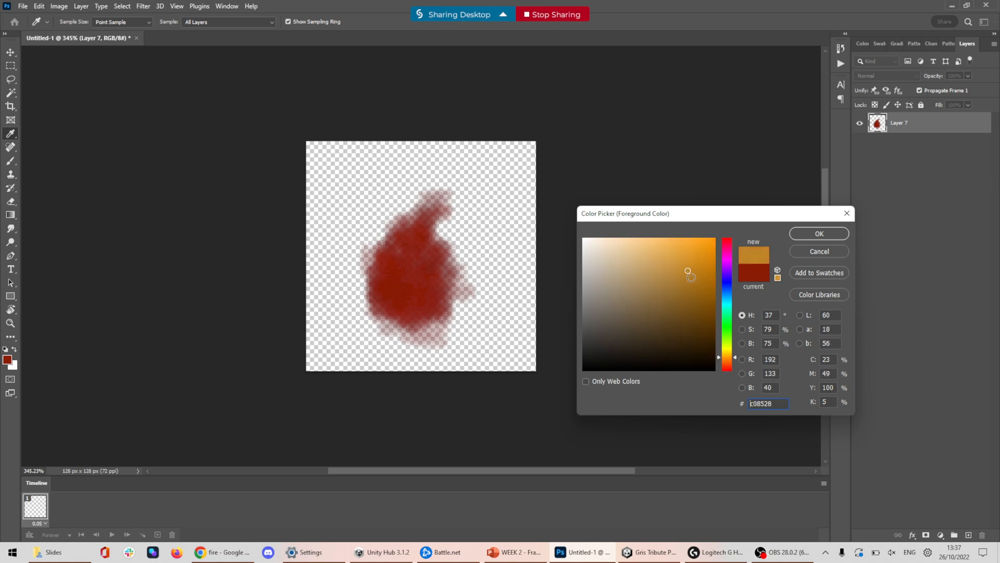
click(819, 233)
key(b)
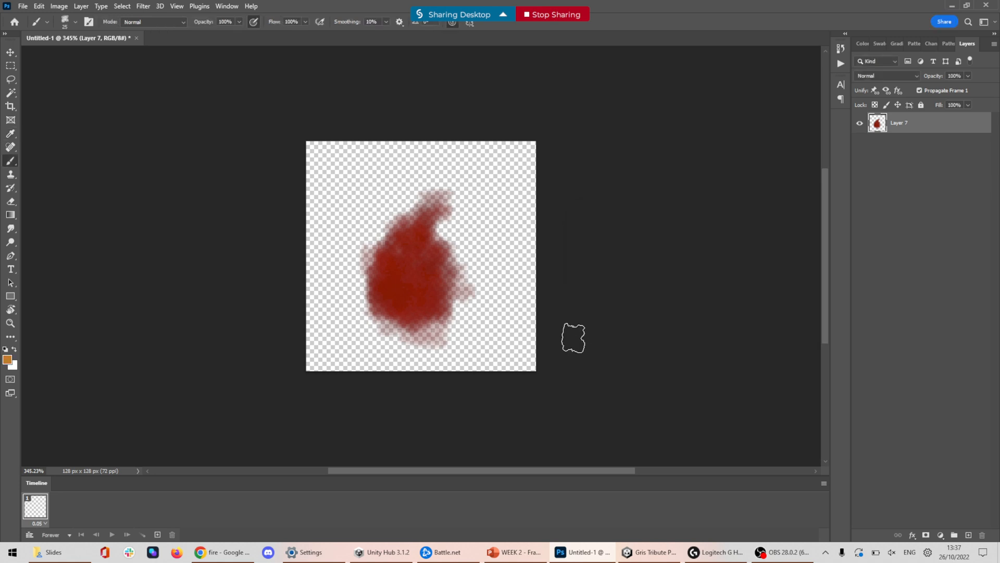
Paint an orange glow inside the red flame with the brush at 20% opacity
key(2)
mouse_move(408, 276)
mouse_down()
mouse_move(411, 298)
mouse_move(405, 281)
mouse_move(414, 277)
mouse_move(395, 285)
mouse_move(411, 307)
mouse_move(431, 288)
mouse_move(420, 288)
mouse_move(425, 268)
mouse_move(411, 304)
mouse_move(413, 254)
mouse_move(423, 278)
mouse_move(386, 291)
mouse_move(394, 310)
mouse_move(416, 276)
mouse_move(417, 250)
mouse_move(418, 304)
mouse_up()
right_click(499, 248)
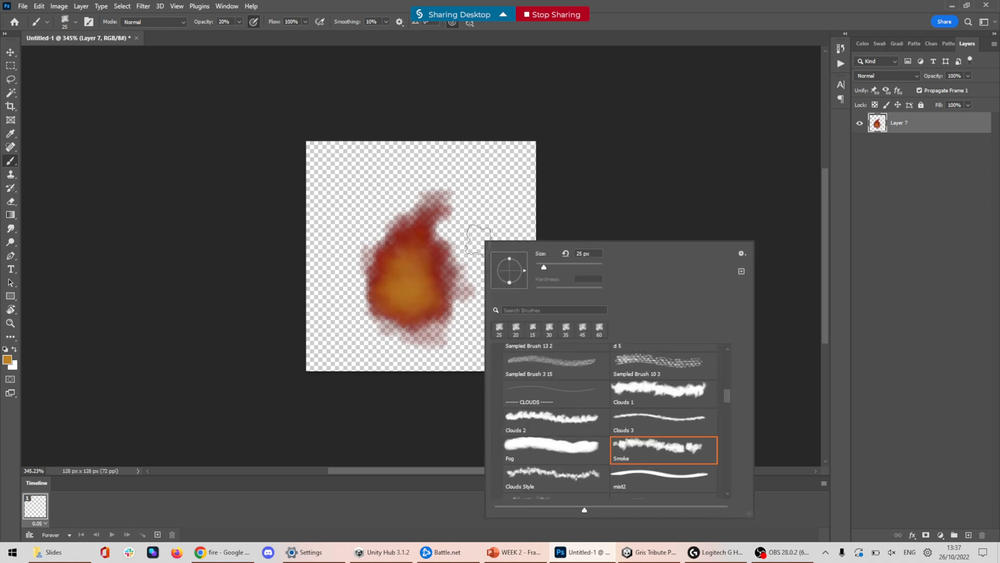
click(725, 144)
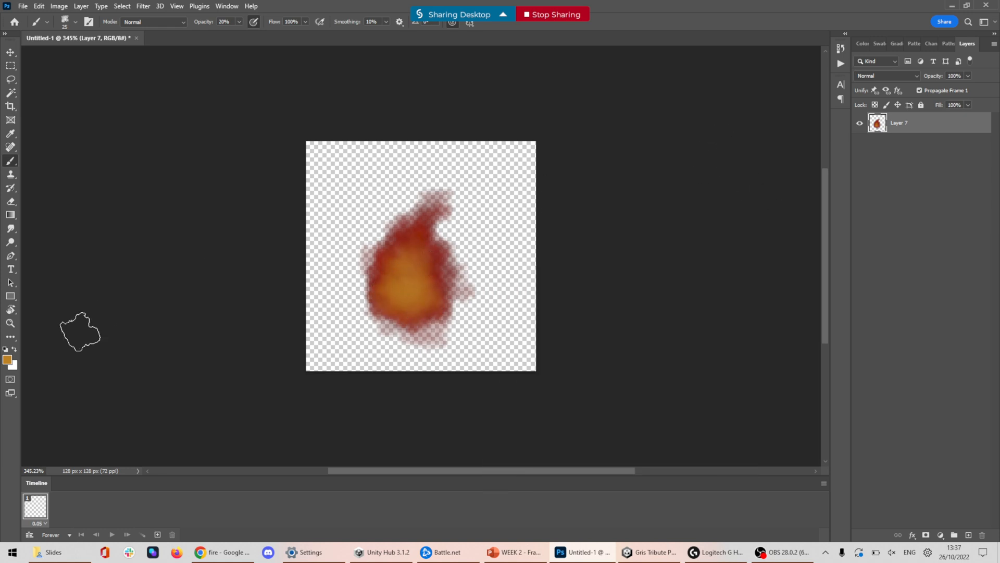
Set the foreground colour to a bright yellow with hue 54°
click(7, 359)
drag(725, 359, 729, 355)
drag(686, 272, 666, 251)
click(816, 234)
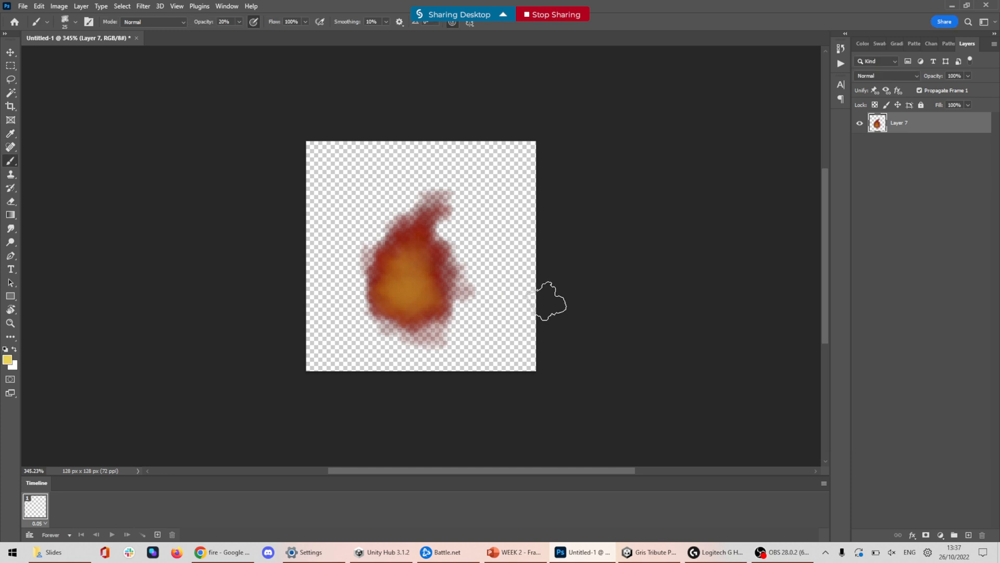
Paint a yellow core in the lower middle of the flame with a smaller Smoke brush, ending at 10 px
key(bracketleft)
key(bracketleft)
key(bracketleft)
mouse_move(401, 306)
mouse_down()
mouse_move(424, 290)
mouse_move(399, 293)
mouse_move(414, 298)
mouse_move(399, 310)
mouse_move(418, 291)
mouse_move(410, 278)
mouse_move(415, 305)
mouse_up()
key(bracketleft)
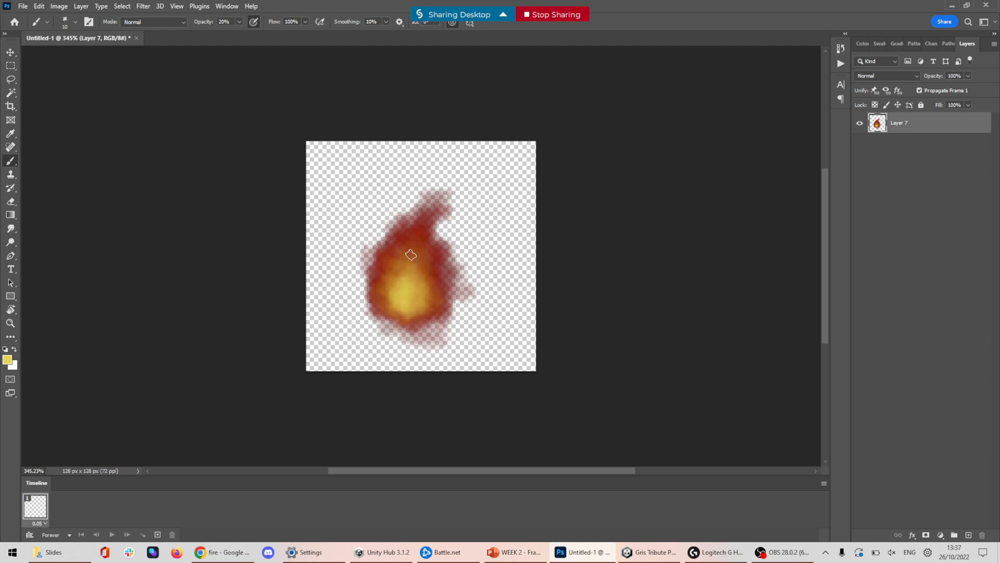
Set the foreground colour to a very pale yellow for the flame's hottest area
right_click(421, 270)
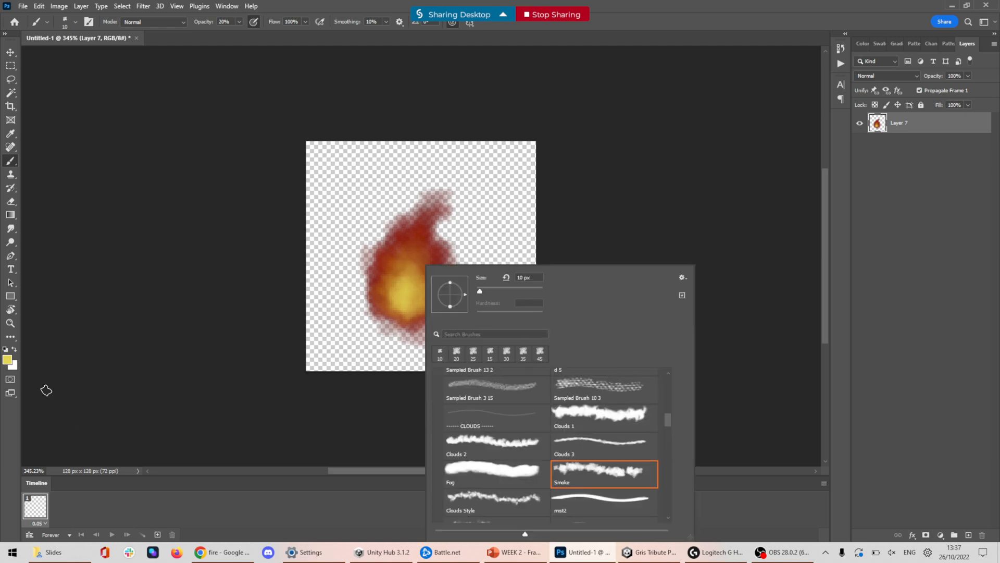
click(8, 360)
drag(628, 246, 623, 241)
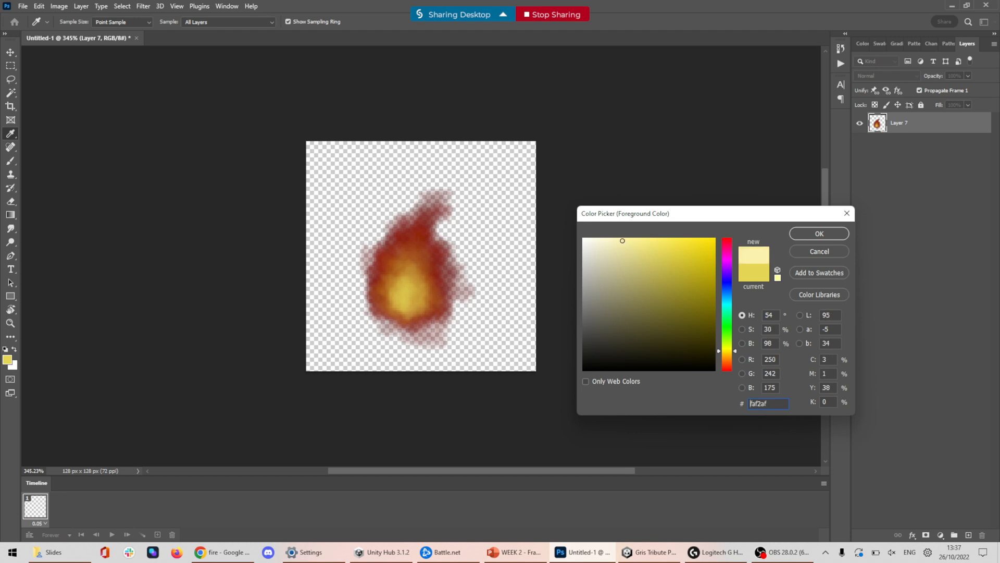
click(833, 235)
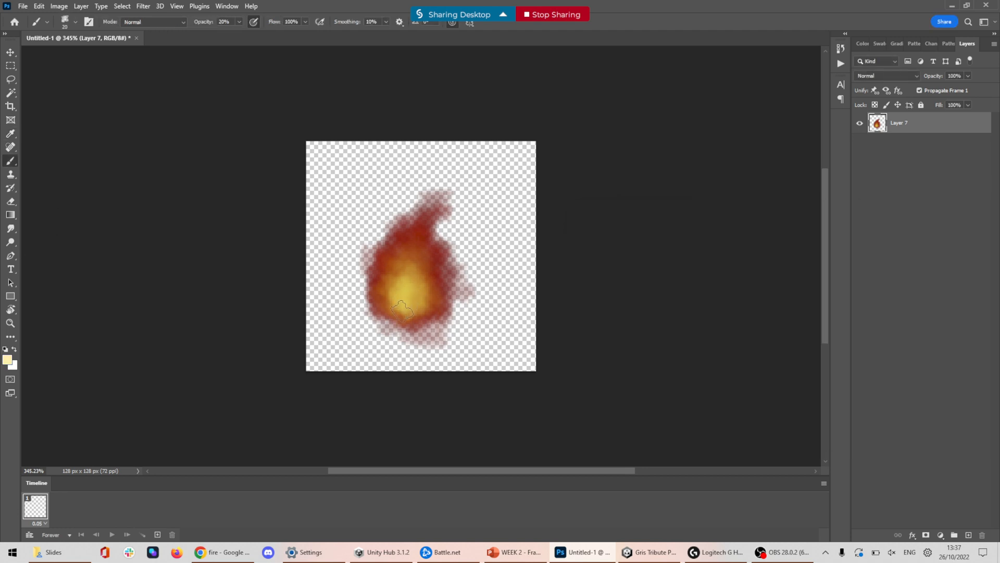
Paint a small pale yellow hot spot at the base of the flame's core with a smaller brush
key(bracketleft)
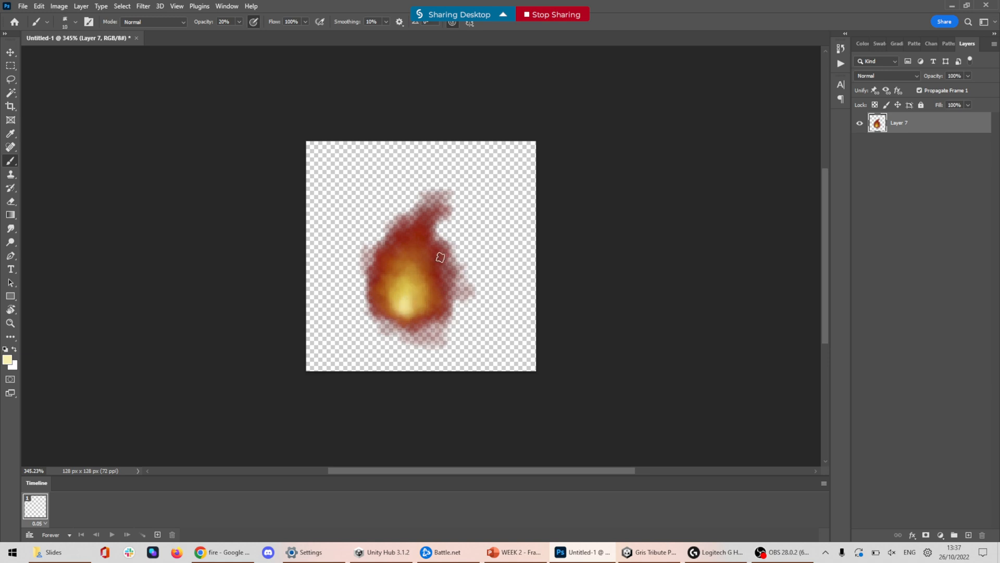
Smudge the flame's left side and centre upward towards the tip, using the Smudge tool reduced to 10 px
click(9, 229)
key(bracketleft)
key(bracketleft)
key(bracketleft)
key(bracketleft)
key(bracketleft)
key(bracketleft)
key(bracketleft)
key(bracketleft)
key(bracketleft)
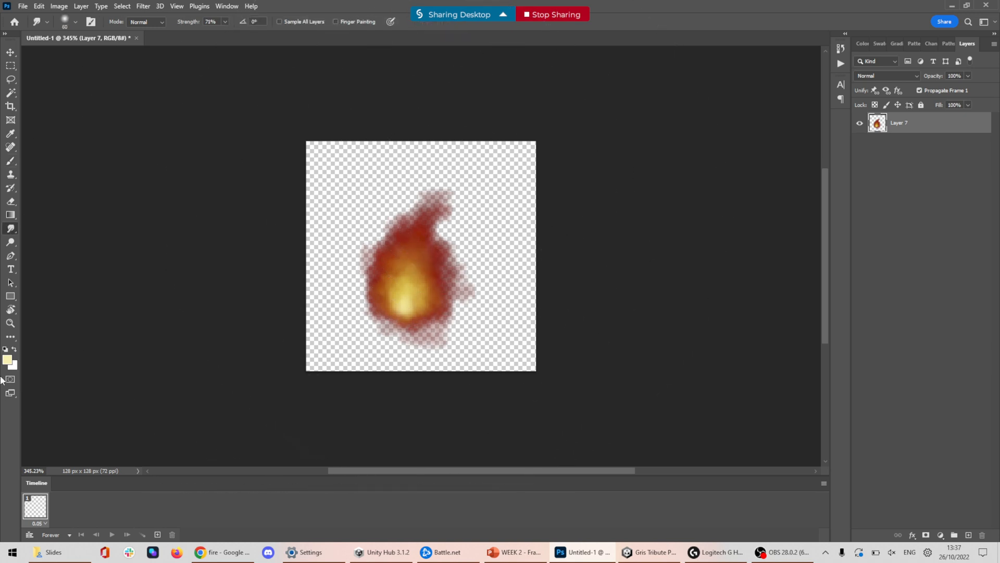
key(bracketleft)
key(bracketleft)
key(bracketleft)
key(bracketleft)
key(bracketleft)
key(bracketleft)
key(bracketleft)
key(bracketleft)
key(bracketleft)
key(bracketleft)
key(bracketright)
mouse_move(387, 281)
mouse_down()
mouse_move(372, 257)
mouse_move(404, 222)
mouse_up()
key(bracketleft)
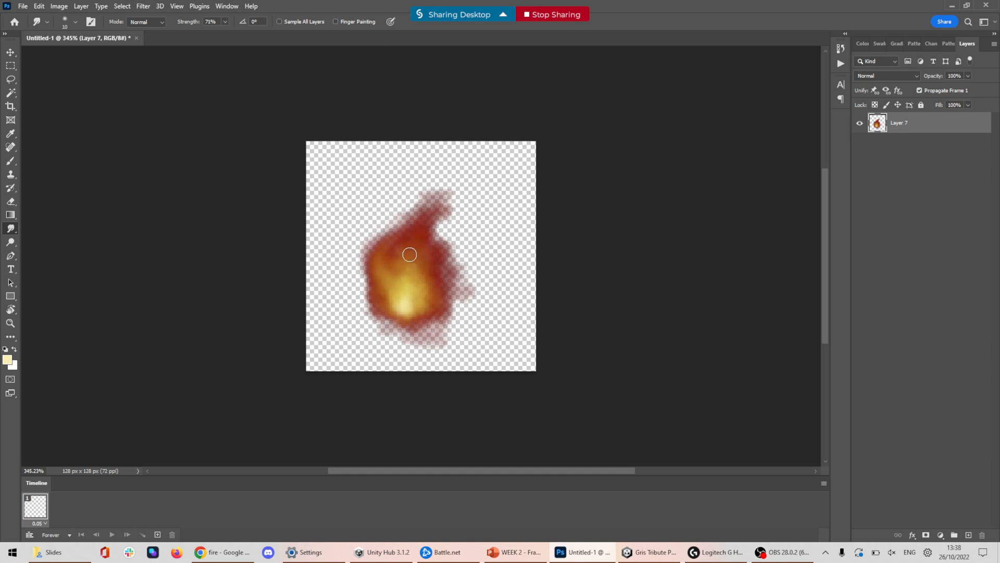
drag(402, 262, 423, 191)
Try smudging the flame's right side up into a second tongue with larger brush sizes, undoing each stroke
key(bracketright)
key(bracketright)
drag(419, 283, 461, 222)
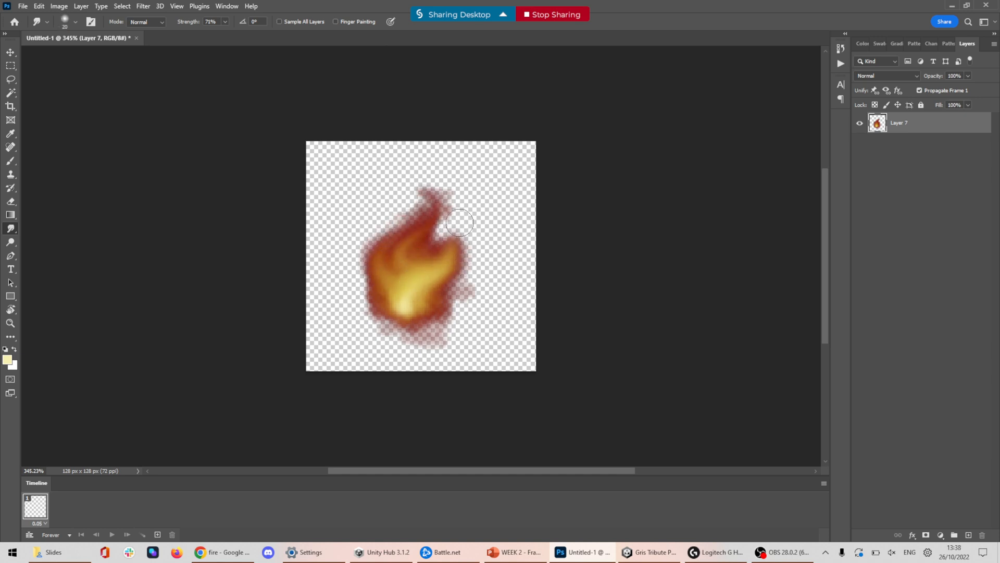
key(bracketleft)
key(bracketleft)
key(ctrl+z)
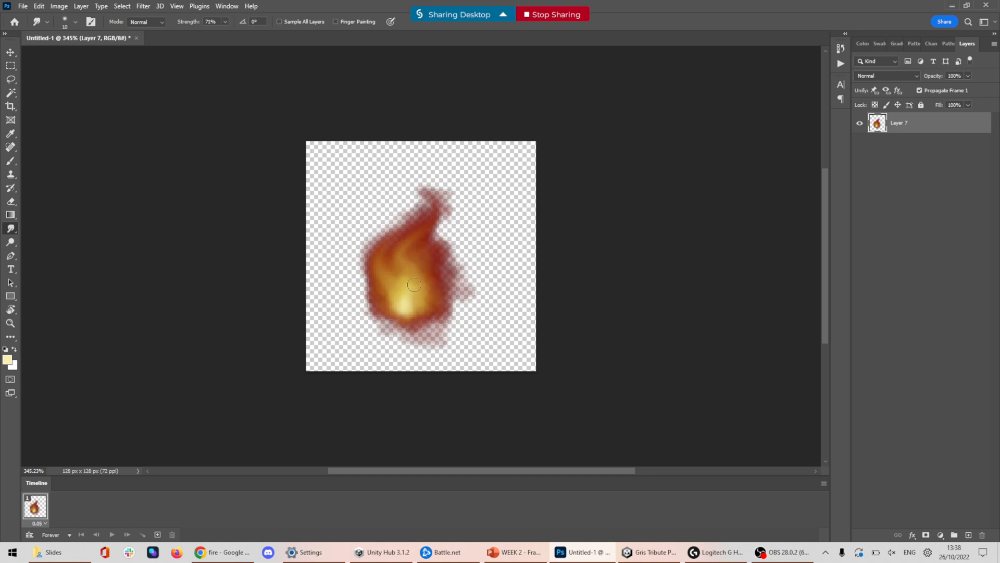
drag(414, 284, 456, 228)
key(ctrl+z)
key(bracketright)
drag(412, 288, 459, 232)
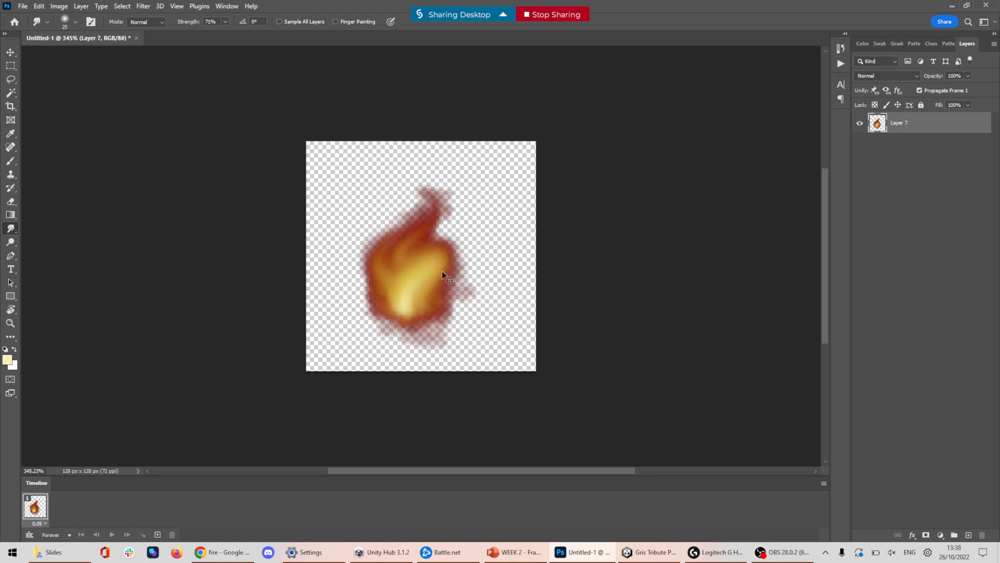
key(ctrl+z)
Smudge the flame's right side upward into a pointed second tongue with a 13 px brush
key(bracketleft)
key(bracketleft)
drag(420, 287, 455, 228)
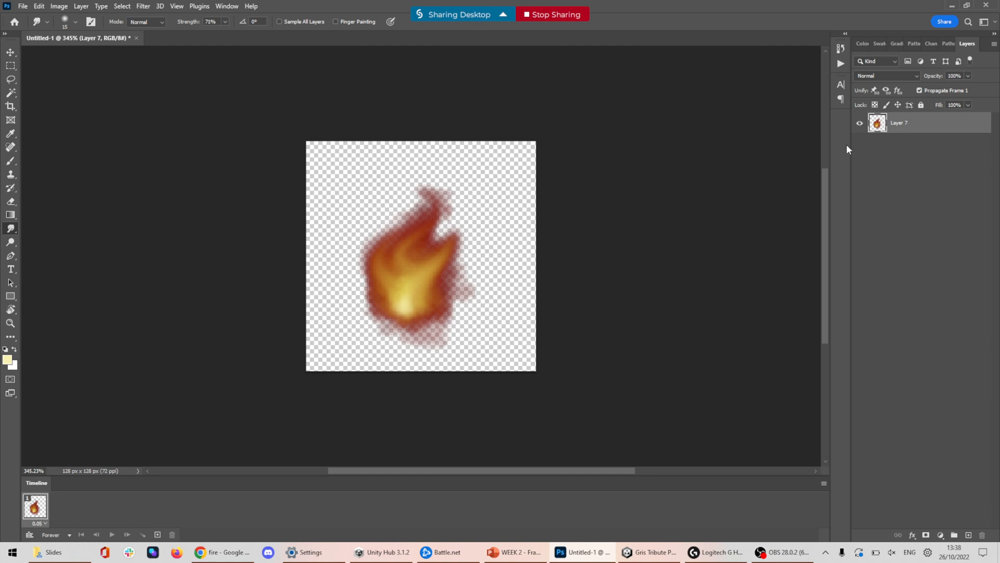
Duplicate Layer 7 under its default name and hide the original layer
right_click(917, 131)
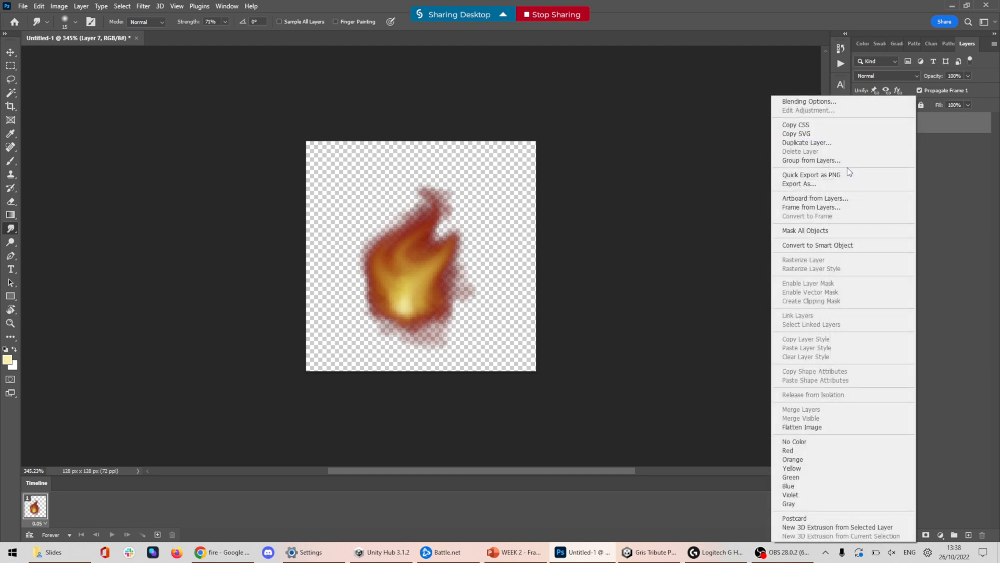
click(812, 142)
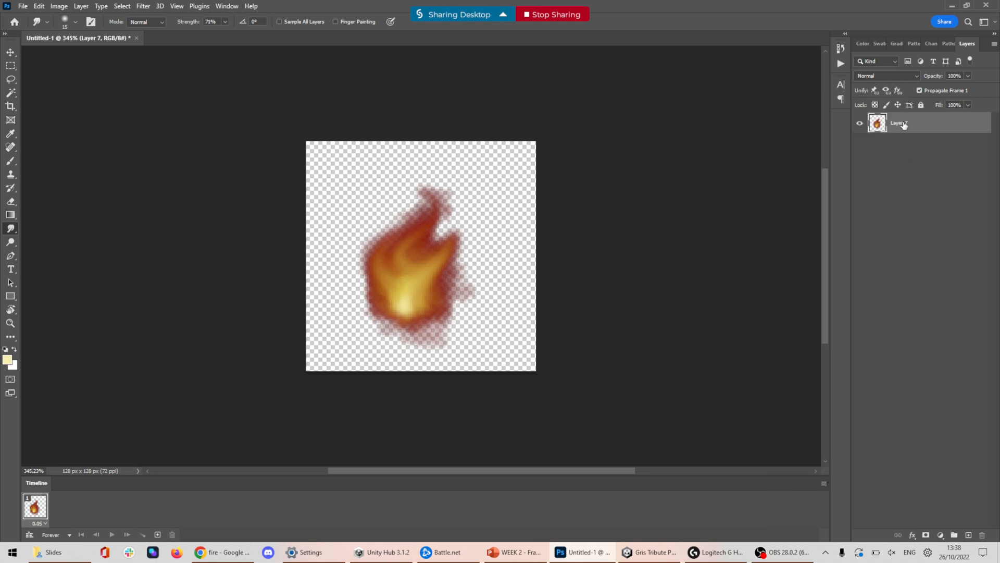
key(Return)
click(859, 145)
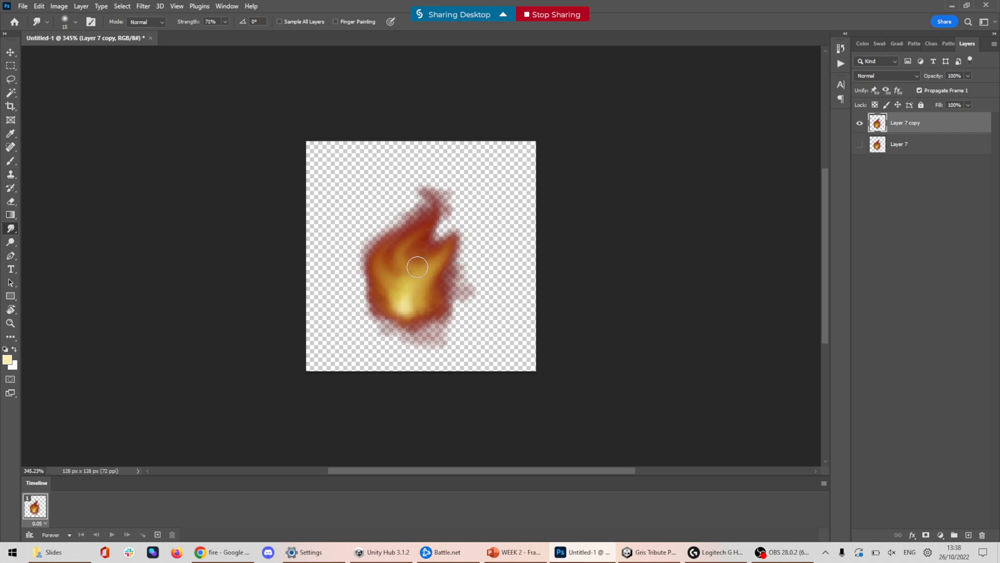
Open Liquify on Layer 7 copy and push the flame's upper left side inward with a 70 px brush
click(143, 7)
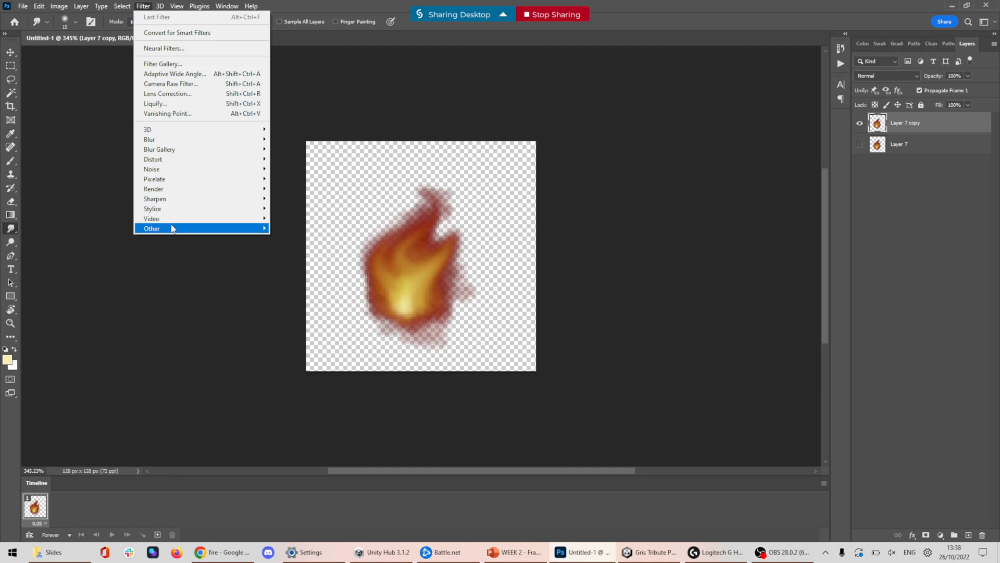
click(170, 104)
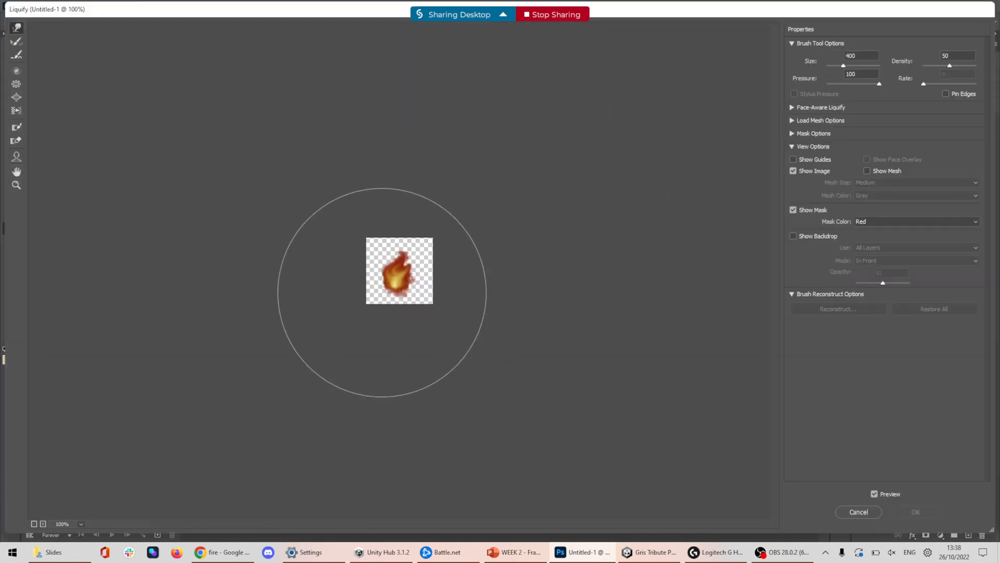
scroll(372, 295, up, 5)
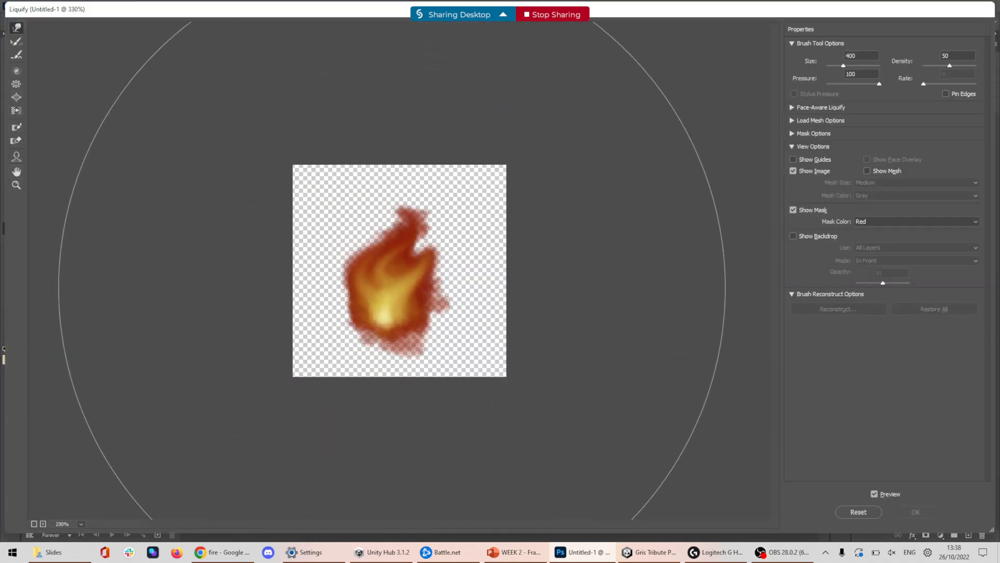
key(bracketleft)
key(bracketleft)
key(bracketleft)
key(bracketleft)
key(bracketleft)
key(bracketleft)
key(bracketleft)
key(bracketleft)
key(bracketleft)
key(bracketleft)
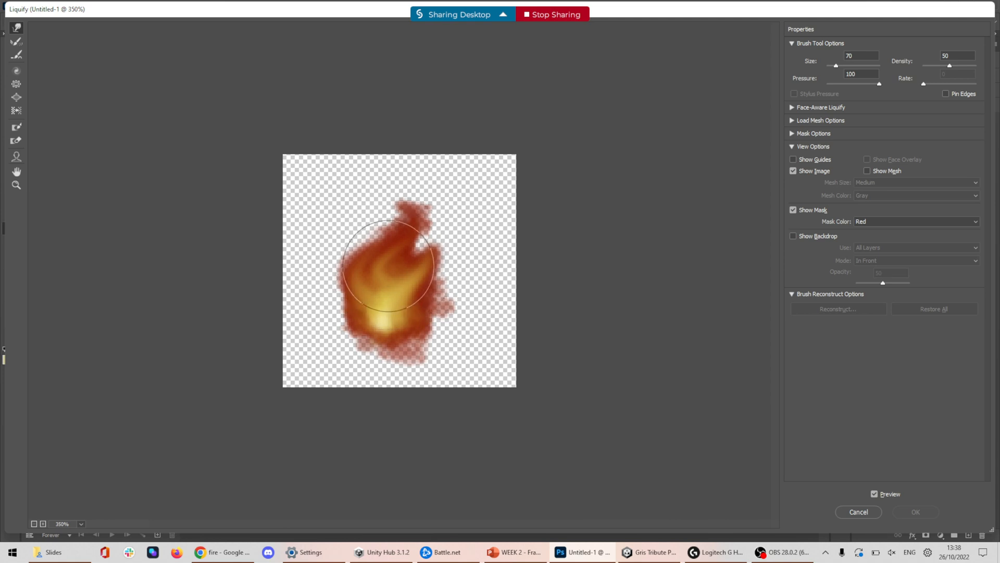
mouse_move(384, 269)
mouse_down()
mouse_move(367, 270)
mouse_move(446, 267)
mouse_move(340, 268)
mouse_move(403, 287)
mouse_up()
Warp the bright core to the left and pull the tip and inner flame upward with a 30 px brush, applying the Liquify changes
key(bracketright)
key(bracketleft)
key(bracketleft)
key(bracketleft)
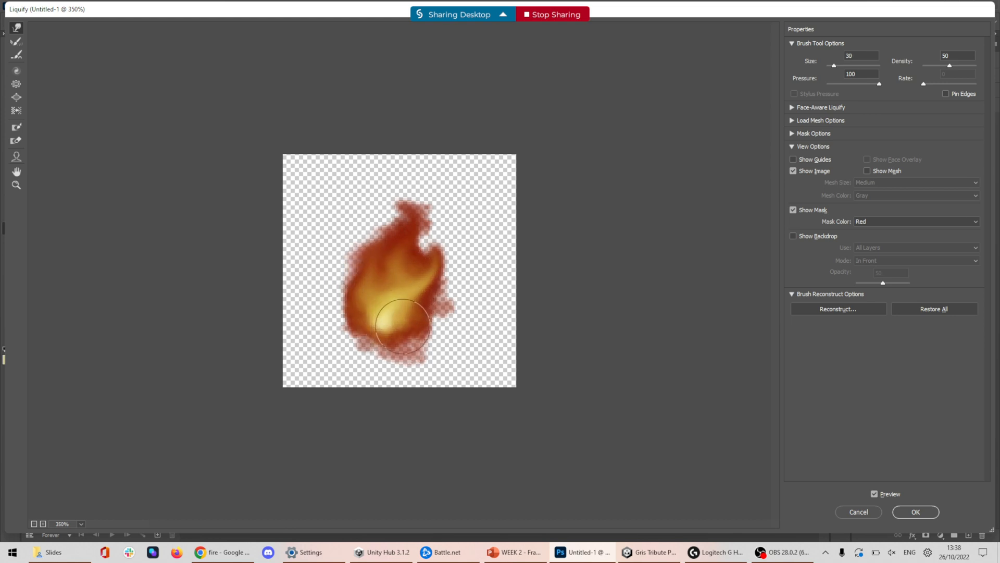
mouse_move(402, 328)
mouse_down()
mouse_move(413, 330)
mouse_move(398, 315)
mouse_move(368, 324)
mouse_move(380, 313)
mouse_up()
drag(408, 221, 399, 193)
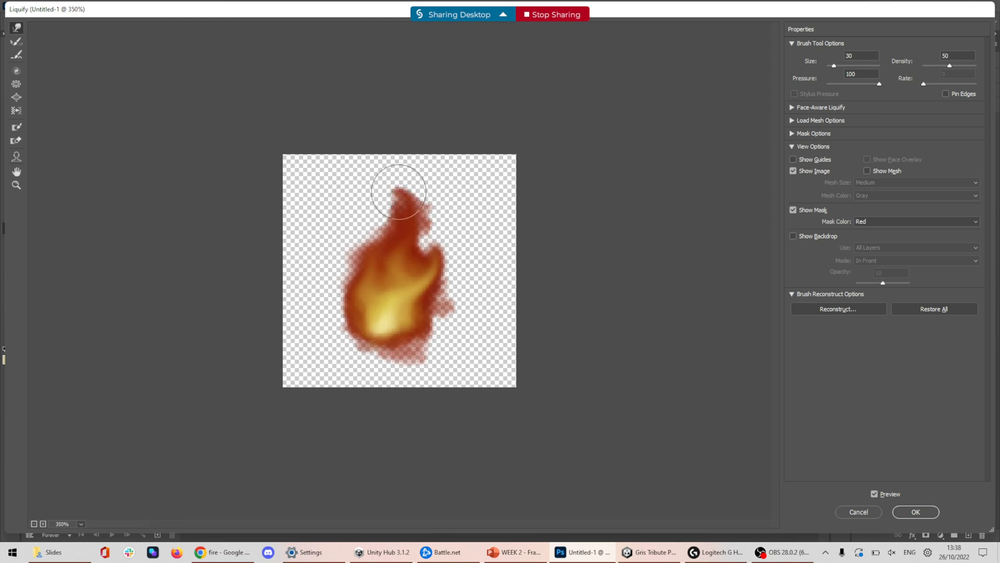
drag(391, 270, 404, 220)
key(bracketleft)
key(bracketleft)
key(bracketleft)
key(bracketleft)
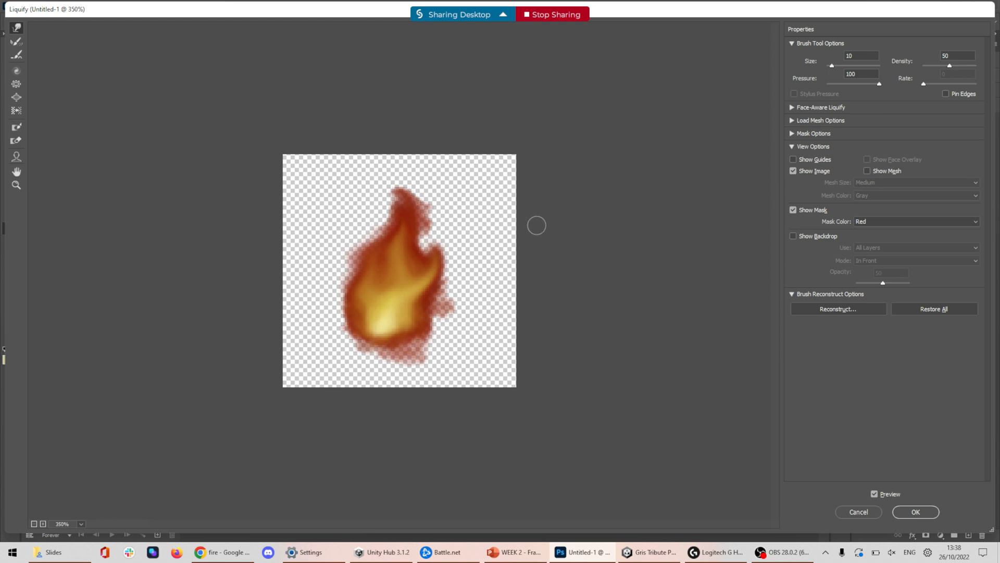
click(915, 513)
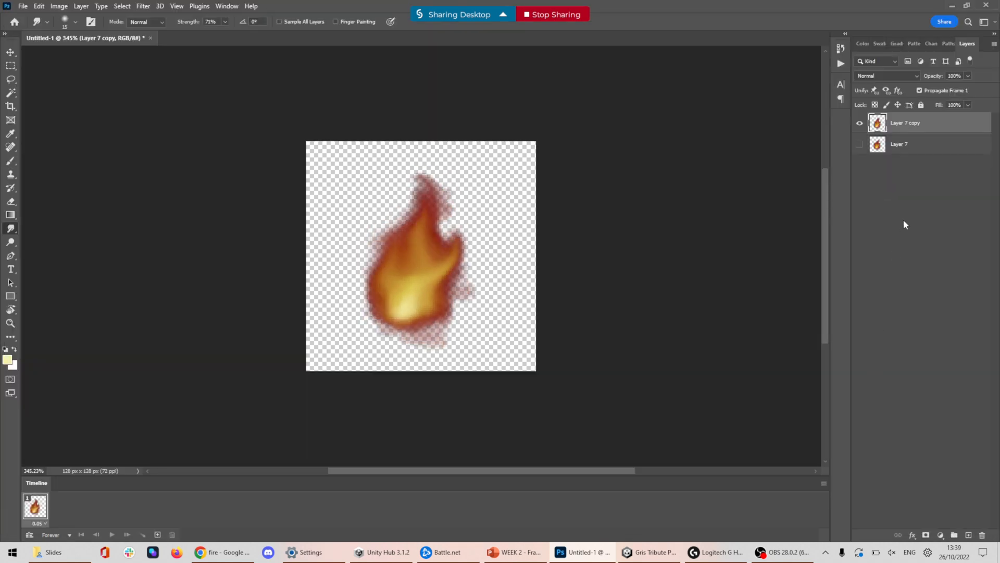
Toggle the visibility of Layer 7 copy to review the warp, duplicate the layer and hide the one underneath
click(861, 123)
click(861, 123)
click(860, 123)
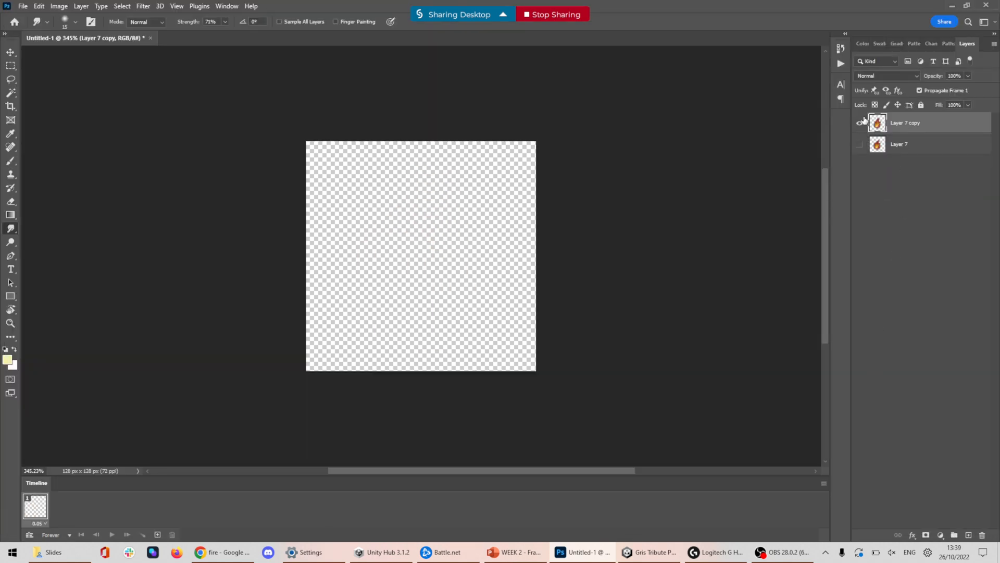
click(862, 122)
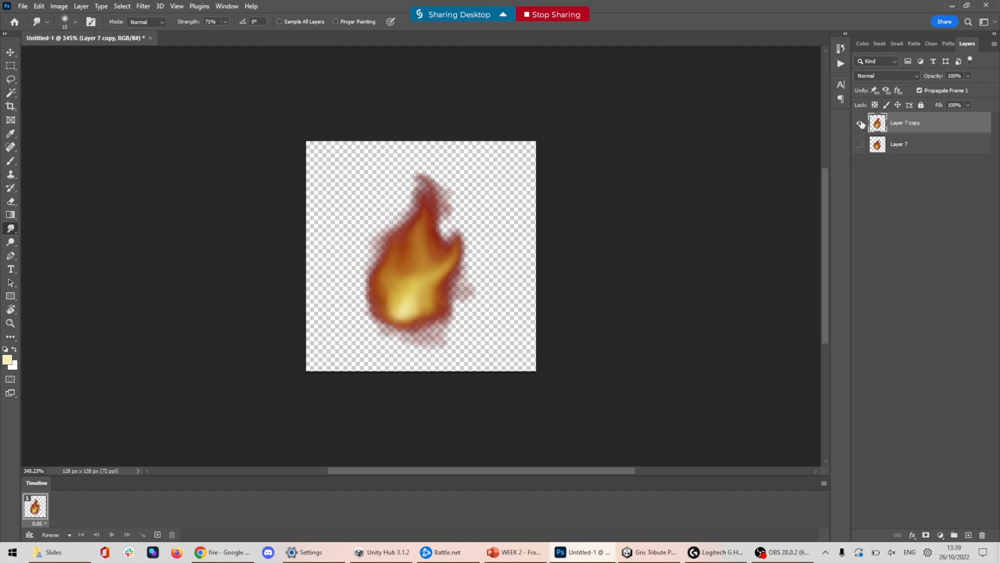
key(ctrl+j)
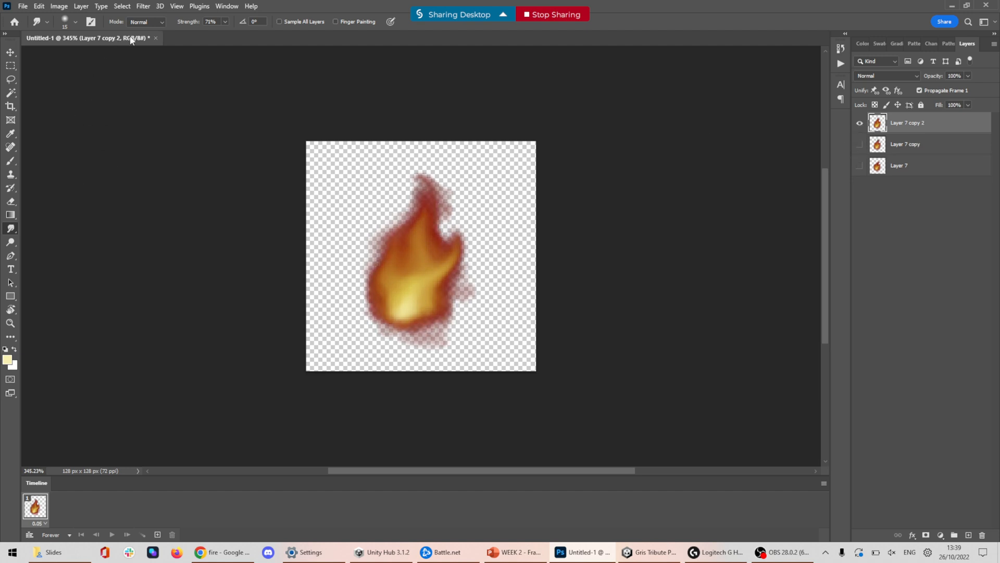
Open Liquify on Layer 7 copy 2 and push the outer edge of the flame's right tongue inward with a small brush
click(143, 6)
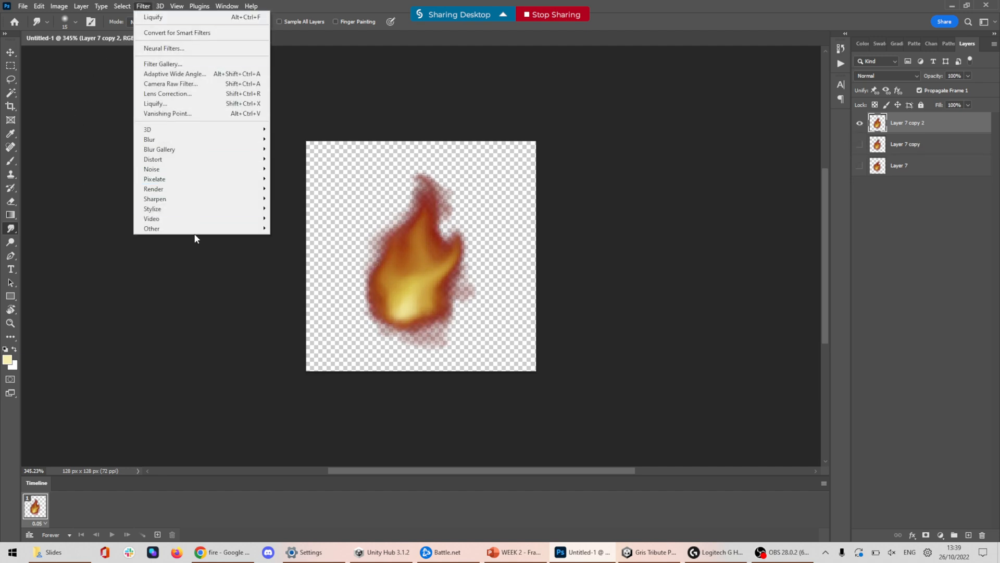
click(193, 103)
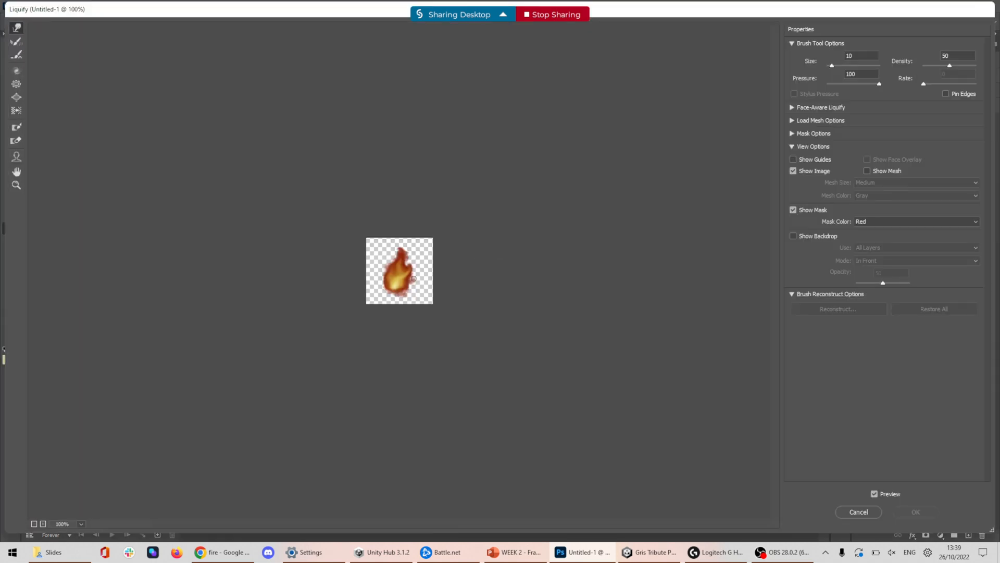
scroll(374, 285, up, 6)
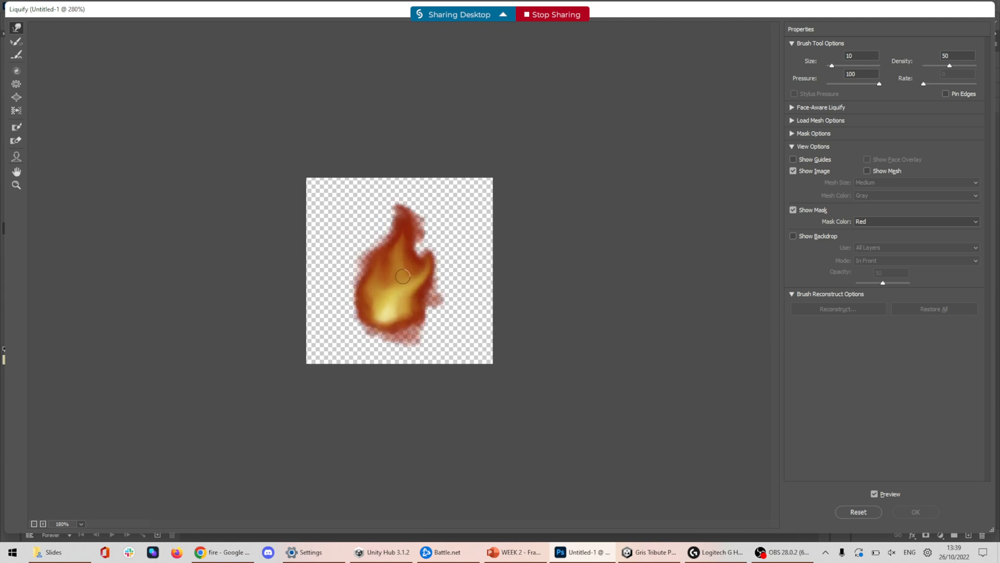
key(bracketright)
key(bracketright)
key(bracketright)
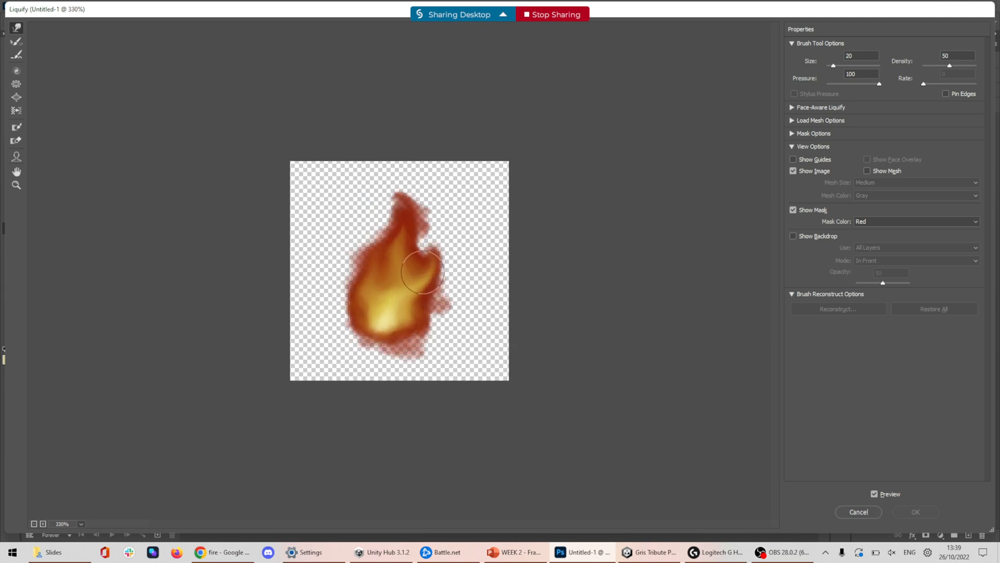
key(bracketleft)
drag(447, 281, 433, 273)
key(bracketleft)
key(bracketleft)
key(bracketleft)
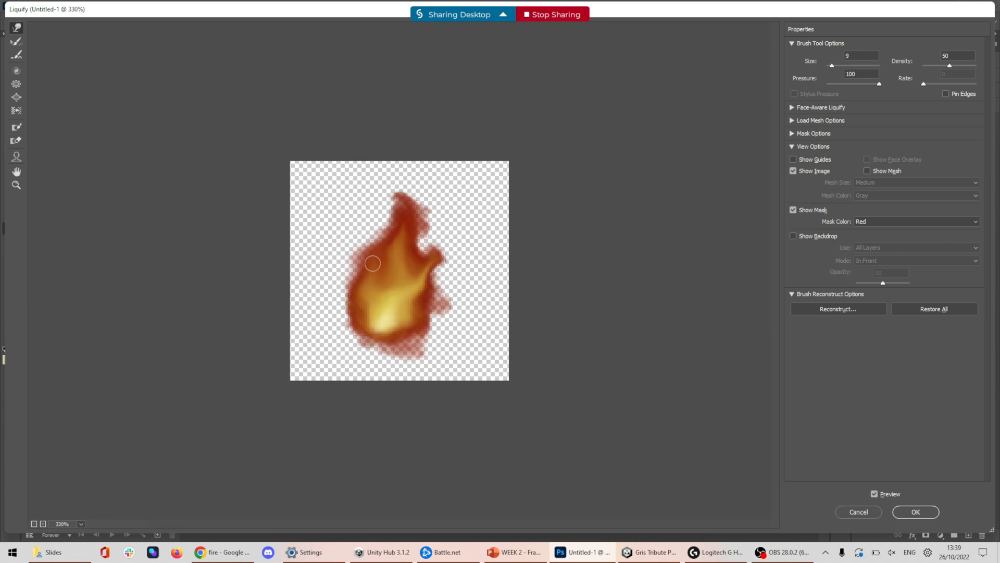
Reshape the flame's core, bulge its upper left edge outward and broaden the tip in Liquify, ending at brush size 10, and apply it
key(bracketright)
key(bracketright)
key(bracketright)
key(bracketright)
key(bracketright)
key(bracketright)
key(bracketright)
mouse_move(392, 315)
mouse_down()
mouse_move(384, 323)
mouse_move(383, 312)
mouse_move(366, 314)
mouse_move(375, 308)
mouse_up()
key(bracketleft)
key(bracketleft)
key(bracketleft)
mouse_move(369, 263)
mouse_down()
mouse_move(352, 257)
mouse_move(369, 258)
mouse_move(386, 211)
mouse_move(416, 201)
mouse_up()
key(bracketright)
key(bracketright)
key(bracketleft)
key(bracketleft)
key(bracketleft)
key(bracketleft)
drag(398, 238, 415, 190)
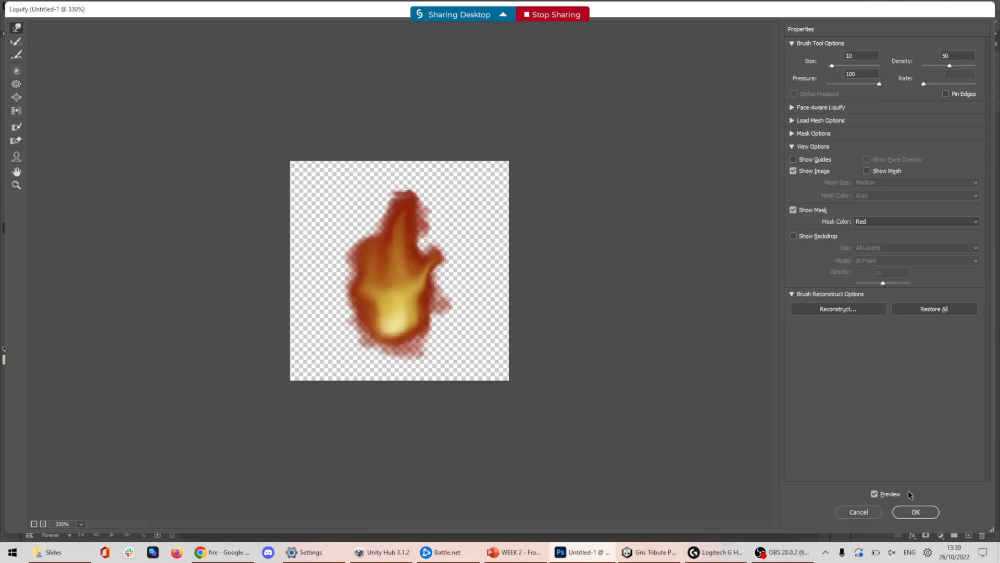
click(915, 511)
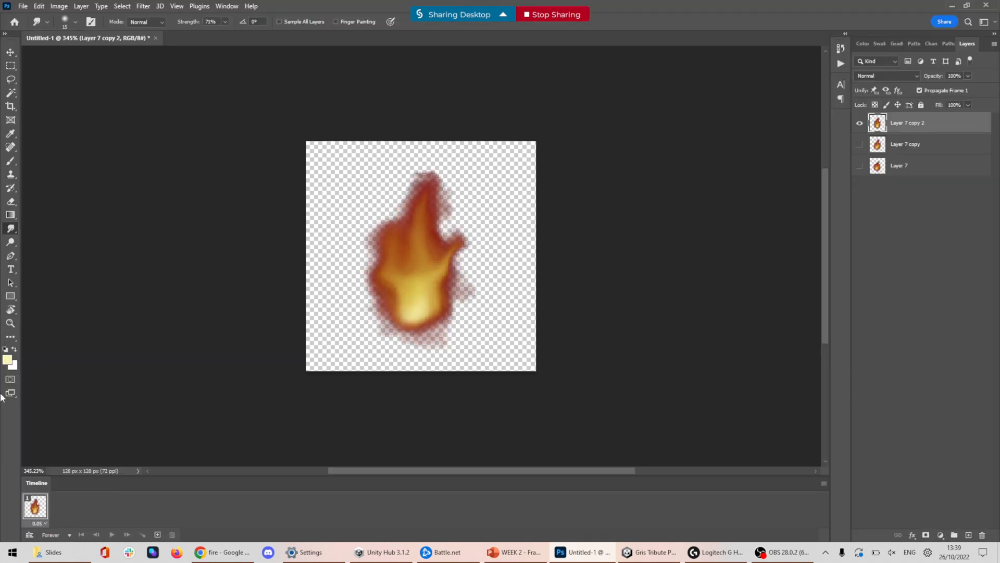
Smudge the left side of the core downward and the orange centre up into the tip on Layer 7 copy 2
drag(399, 286, 396, 300)
drag(423, 230, 444, 191)
mouse_move(428, 219)
mouse_down()
mouse_move(436, 207)
mouse_move(427, 198)
mouse_up()
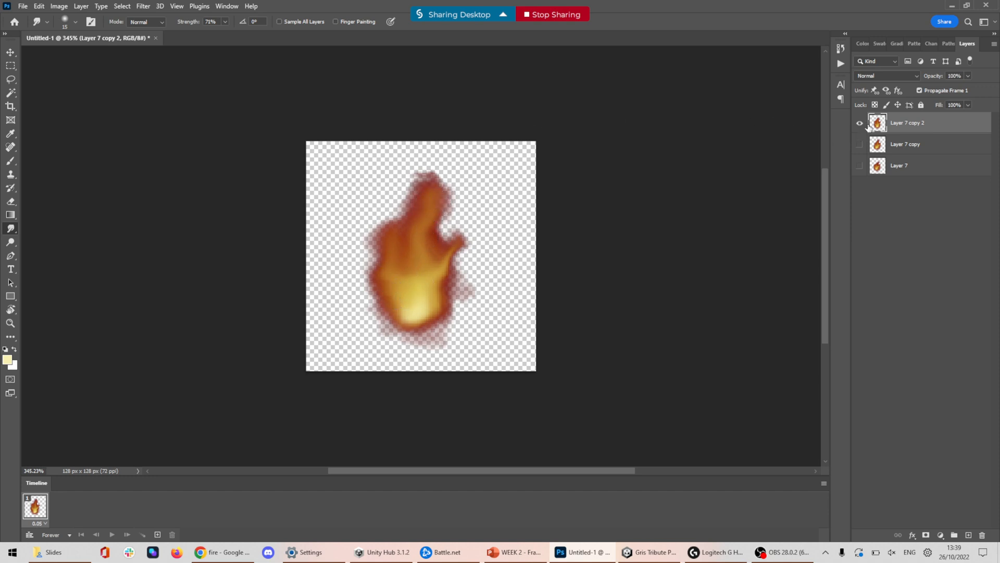
Make animation frames from the three fire layers and briefly preview the playback
click(824, 483)
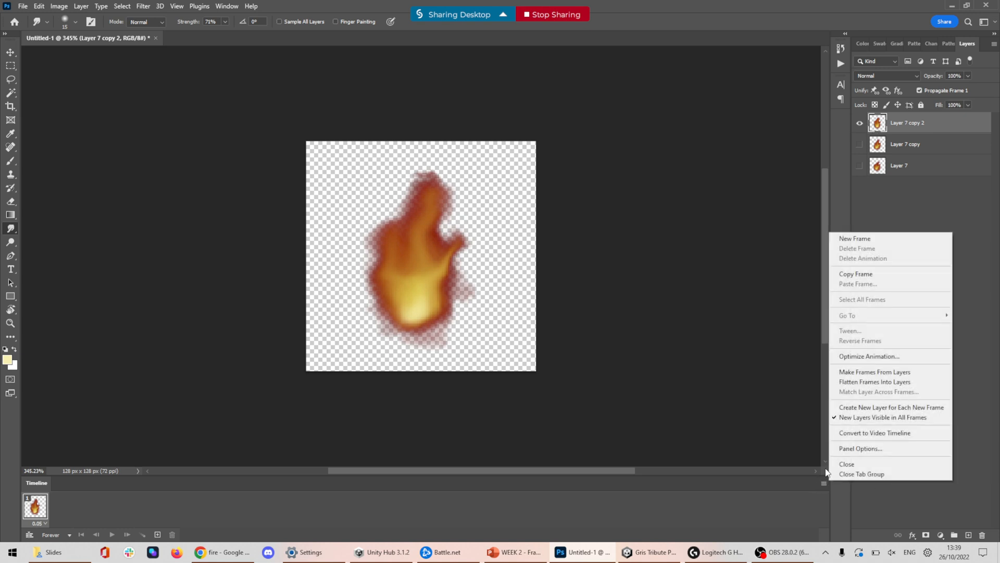
click(895, 371)
click(113, 534)
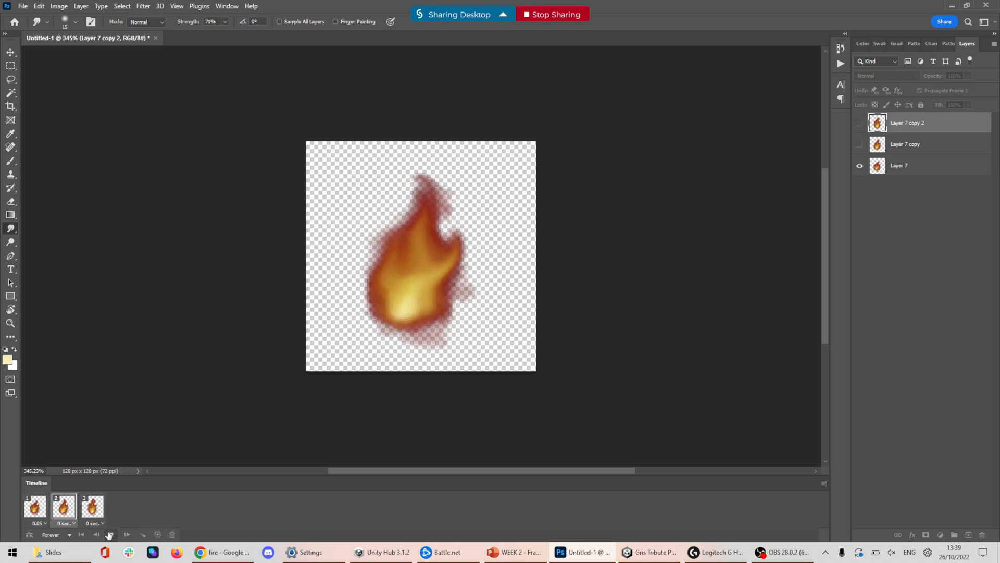
click(108, 535)
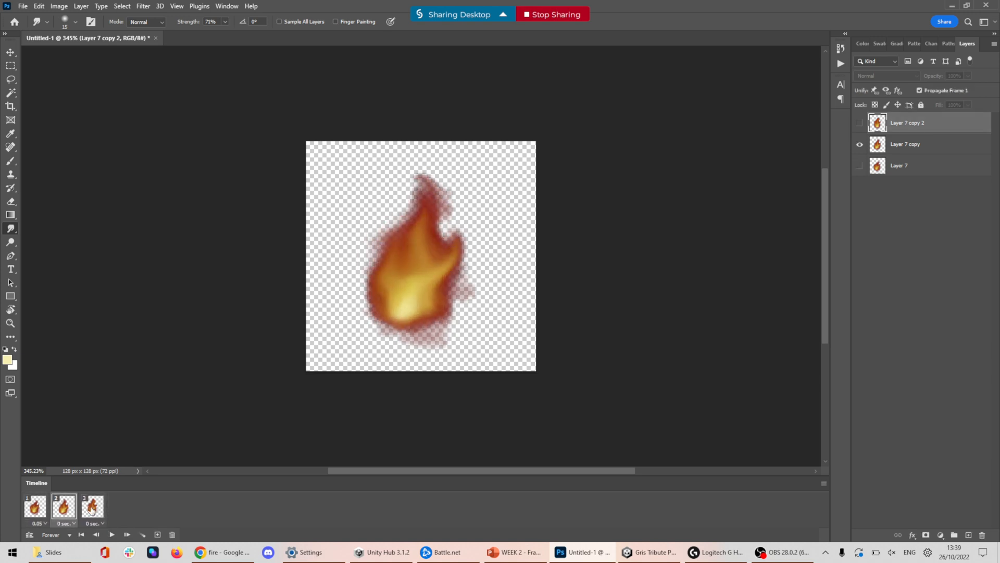
Set the delay of all three frames to 0.1 seconds and play the animation
click(40, 511)
click(99, 524)
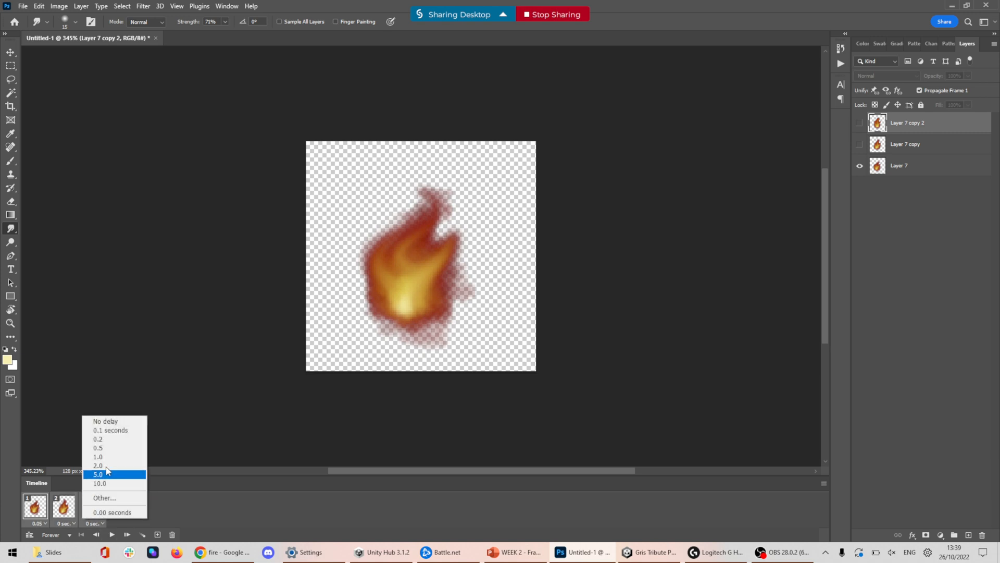
click(115, 431)
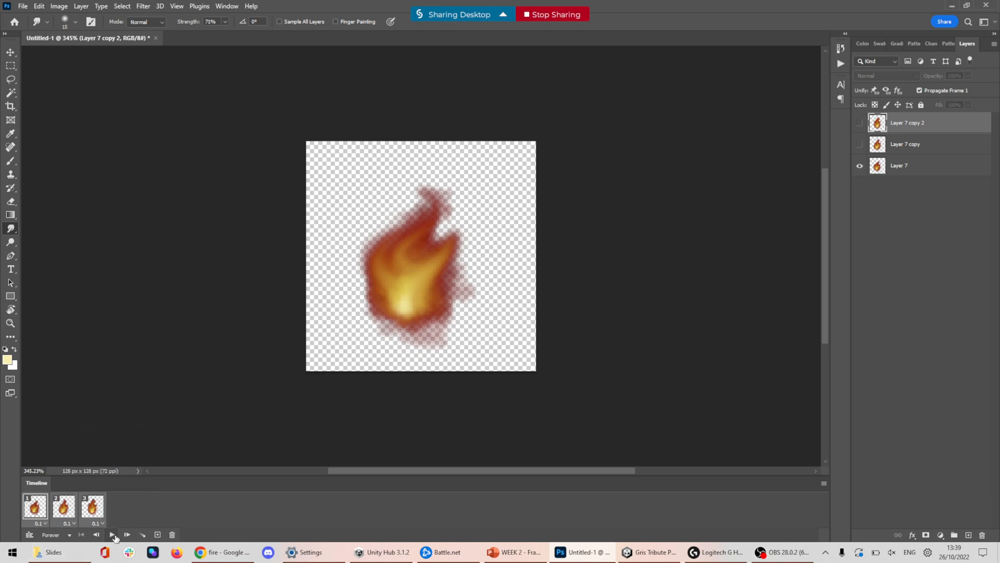
click(112, 534)
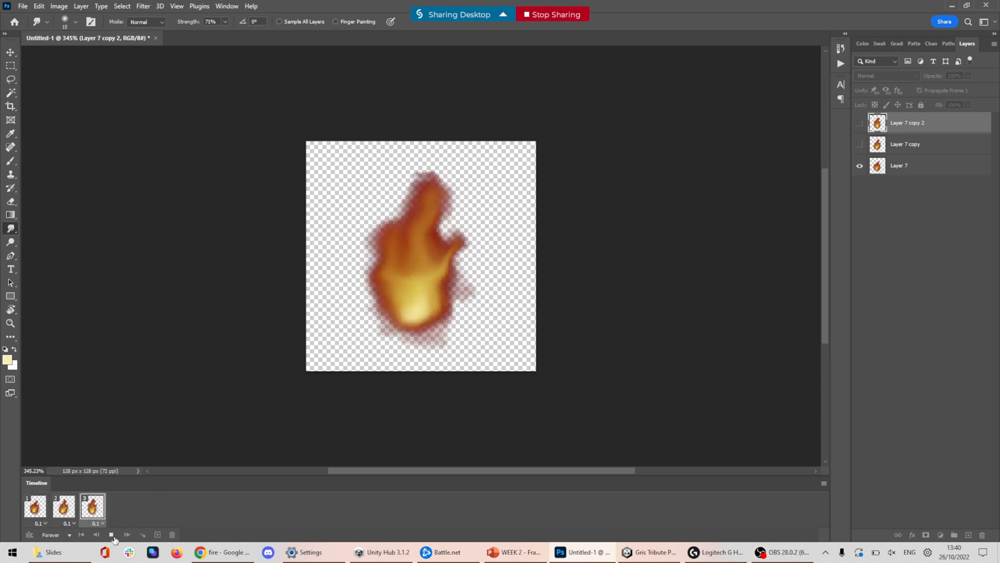
Stop the playback, show Layer 7 copy and smudge the flame's base to the right with a large brush
key(space)
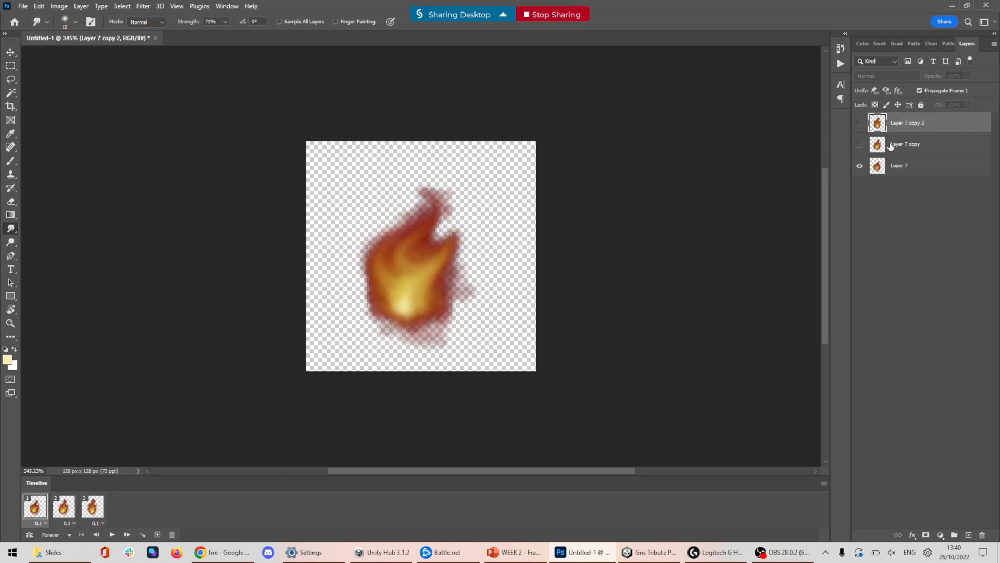
click(860, 146)
click(905, 145)
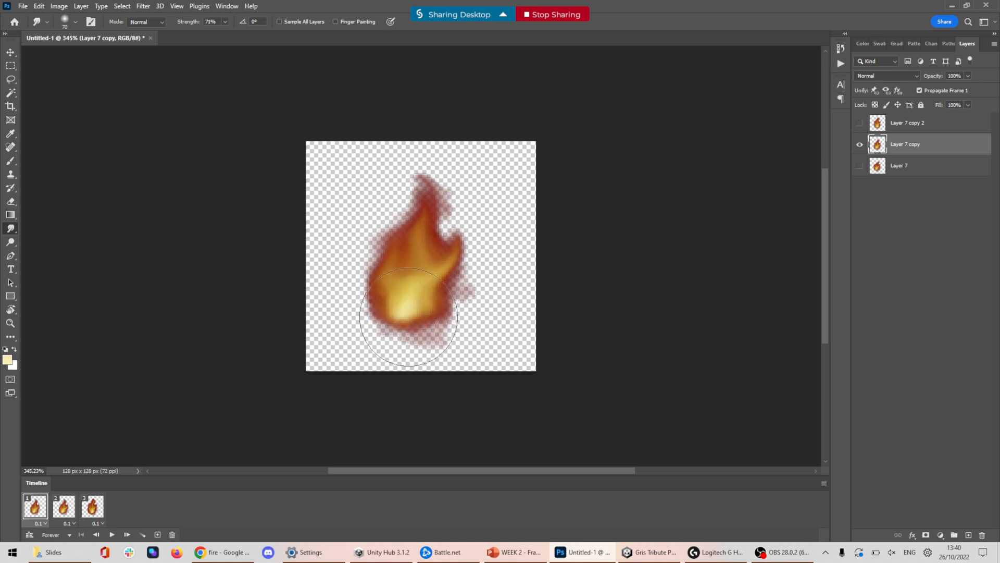
key(bracketright)
key(bracketright)
drag(407, 317, 420, 317)
key(bracketleft)
key(bracketleft)
key(bracketleft)
key(bracketleft)
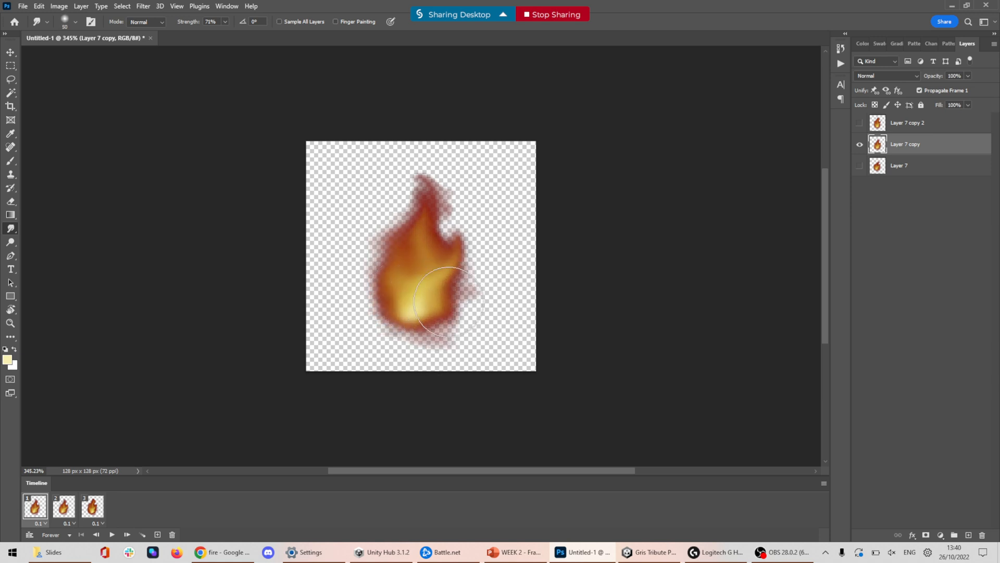
key(bracketleft)
Show only Layer 7 copy 2 and smudge its flame base to the right with the brush at size 70
click(859, 144)
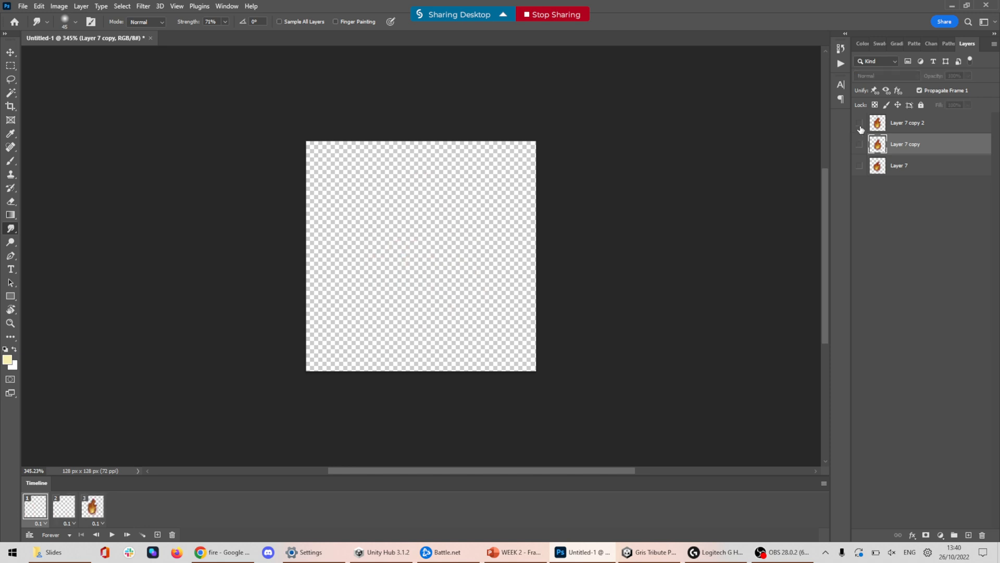
click(860, 125)
click(906, 123)
key(bracketright)
key(bracketright)
key(bracketright)
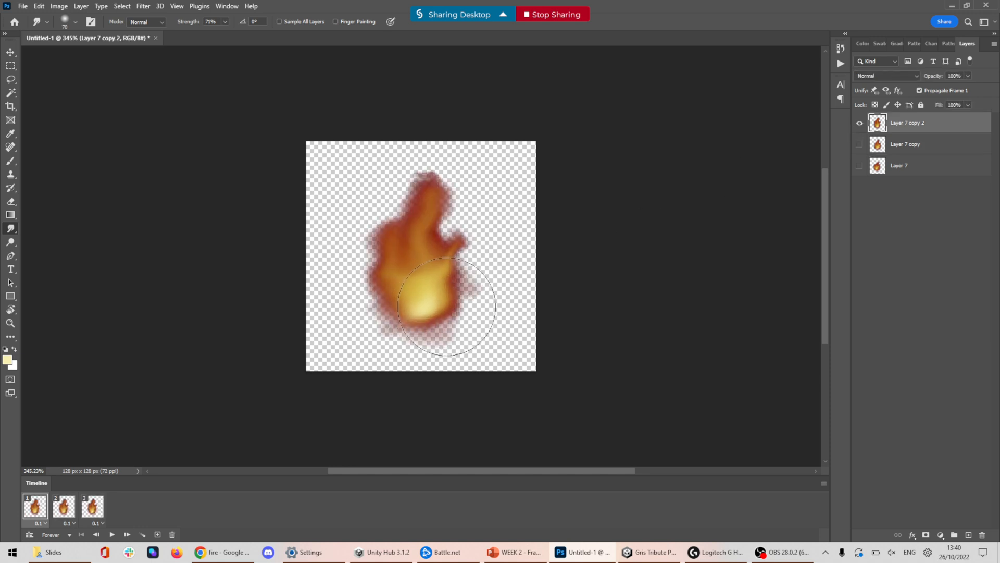
key(bracketleft)
key(bracketleft)
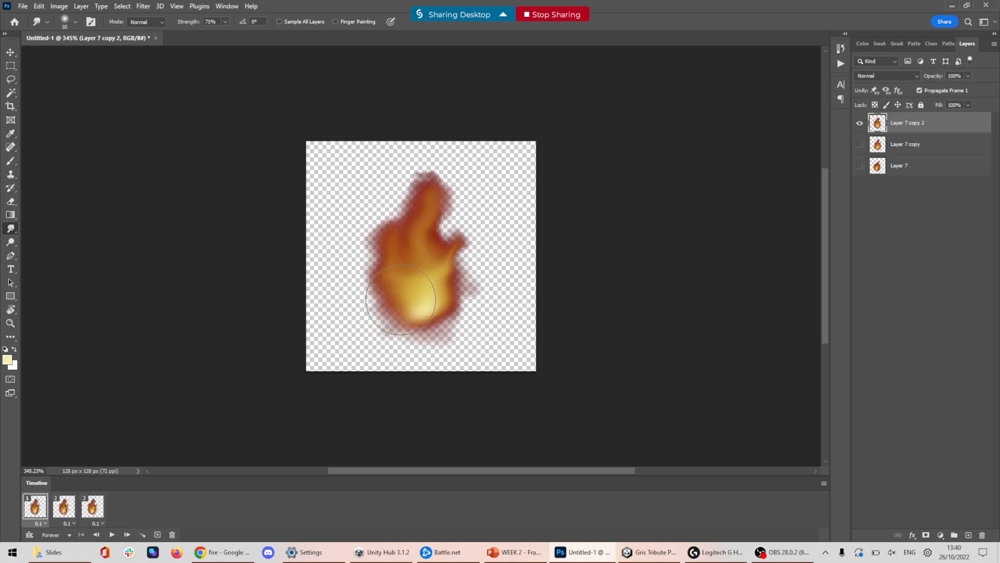
Smudge the flame's upper left lobe upward into a tip on Layer 7 copy 2 with the brush at size 20
key(bracketleft)
key(bracketleft)
key(bracketleft)
key(bracketleft)
key(bracketleft)
key(bracketleft)
drag(389, 230, 383, 218)
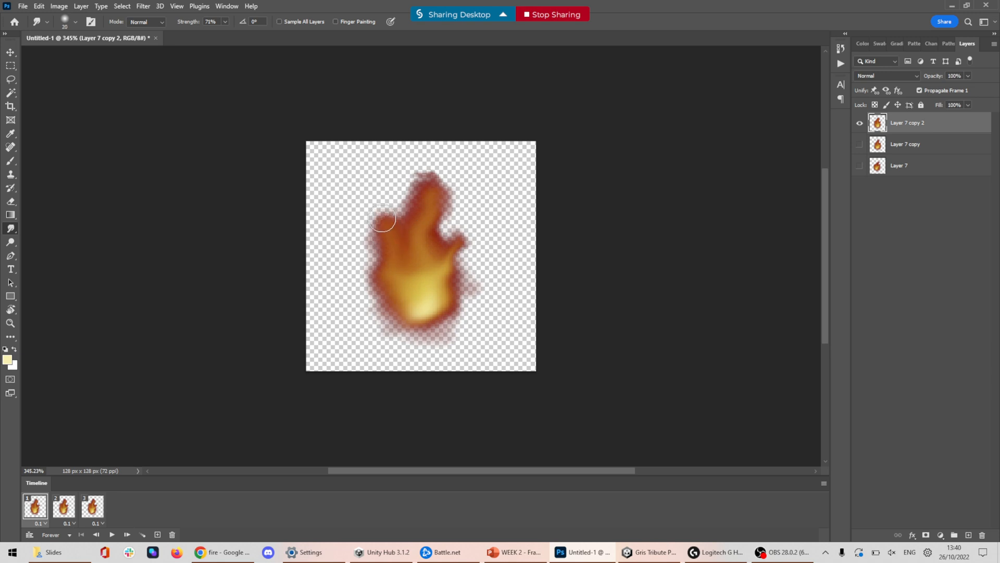
key(bracketleft)
Paint small pale yellow sparks in the left half of the flame on Layer 7 with the Brush tool
key(b)
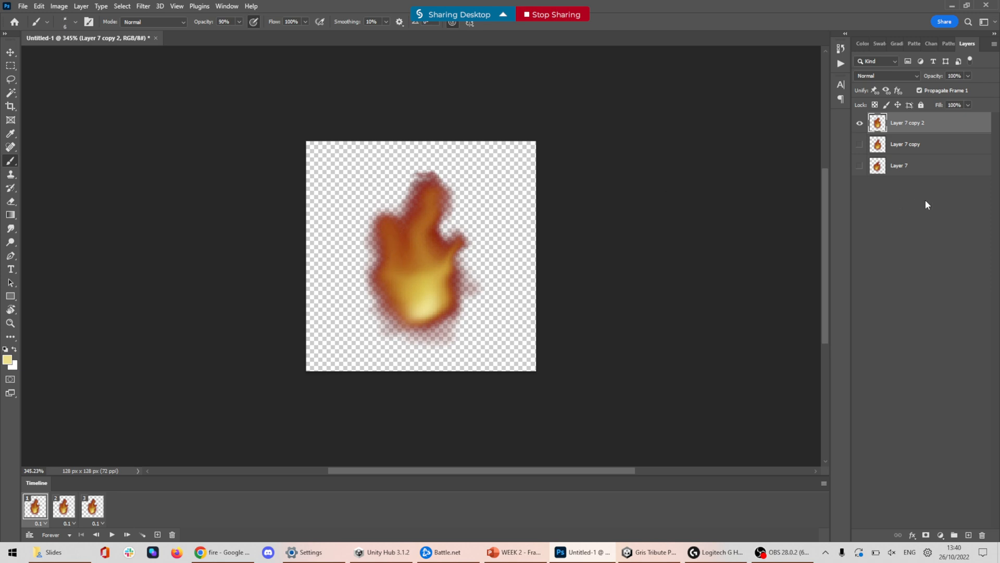
click(860, 123)
click(889, 169)
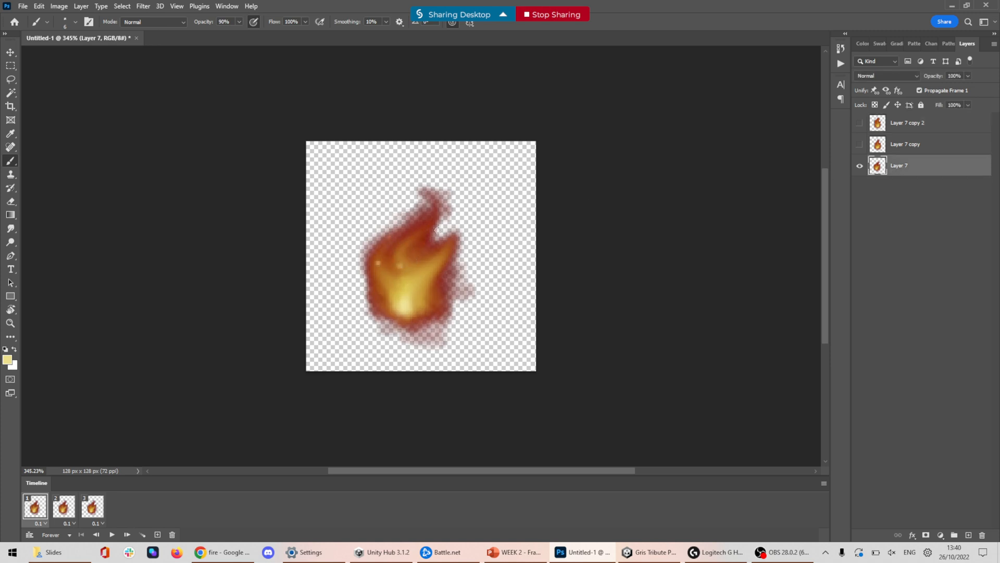
Show only Layer 7 copy and paint small pale yellow sparks in and beside its flame
click(860, 165)
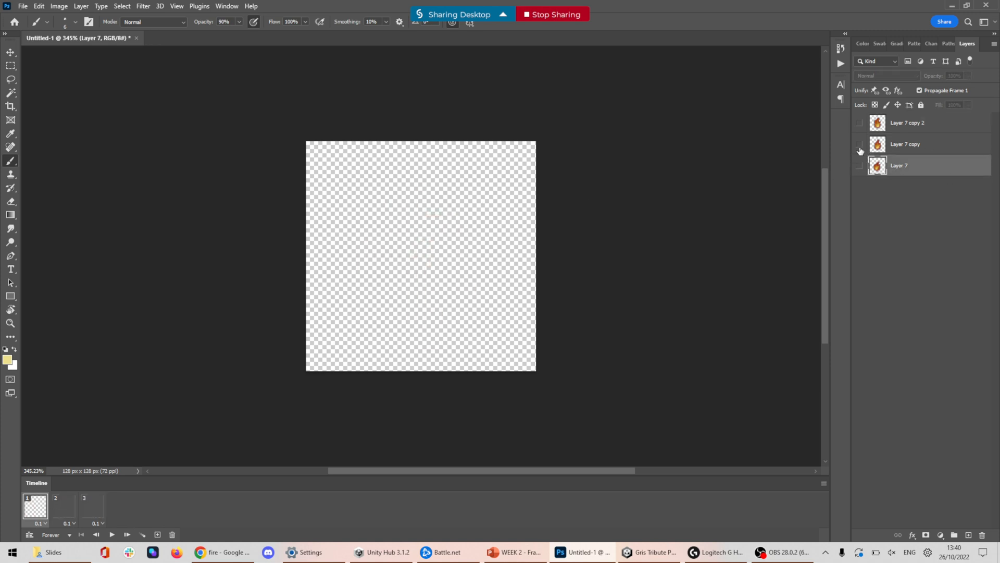
click(859, 144)
click(906, 144)
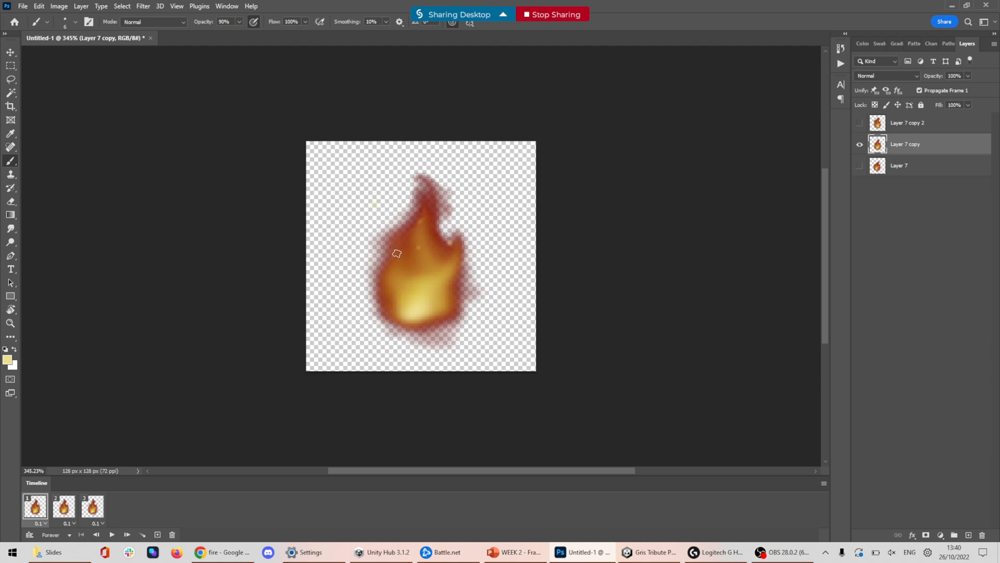
Show only Layer 7 copy 2 and scatter small pale yellow sparks across the middle and upper left of its flame
click(860, 123)
click(859, 144)
click(907, 123)
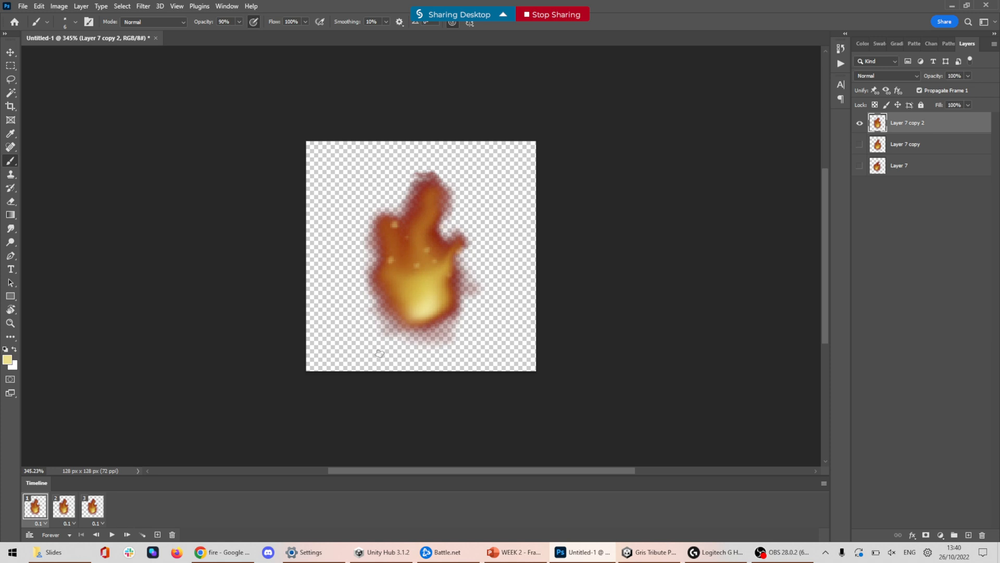
Make all three fire layers visible and briefly preview the animation
click(112, 535)
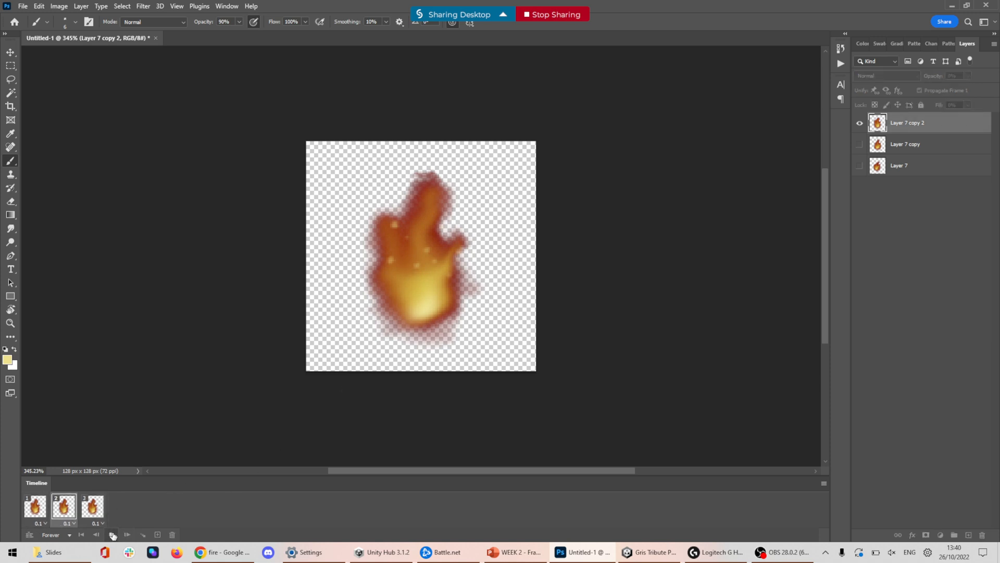
click(113, 535)
click(869, 145)
click(859, 145)
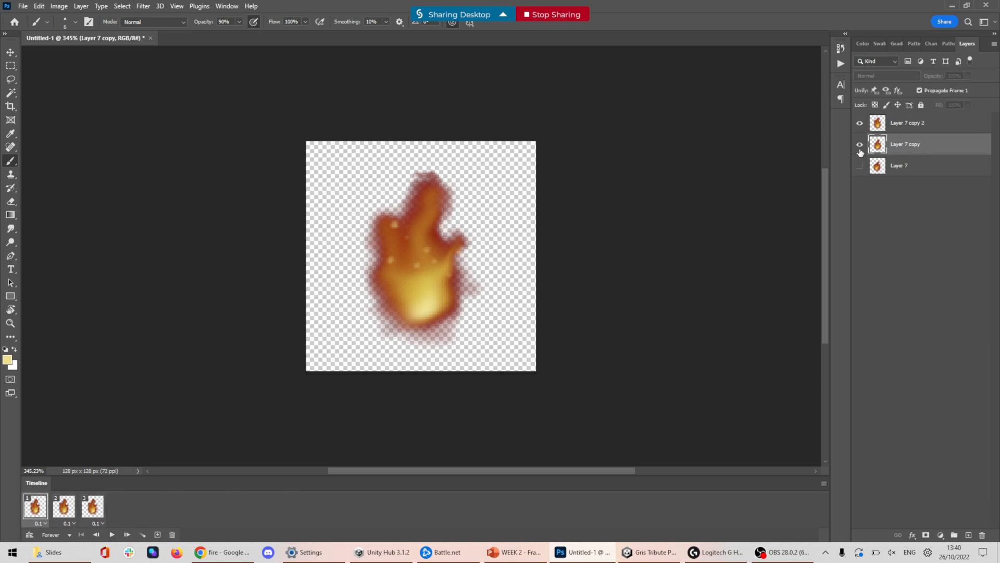
click(860, 165)
click(112, 534)
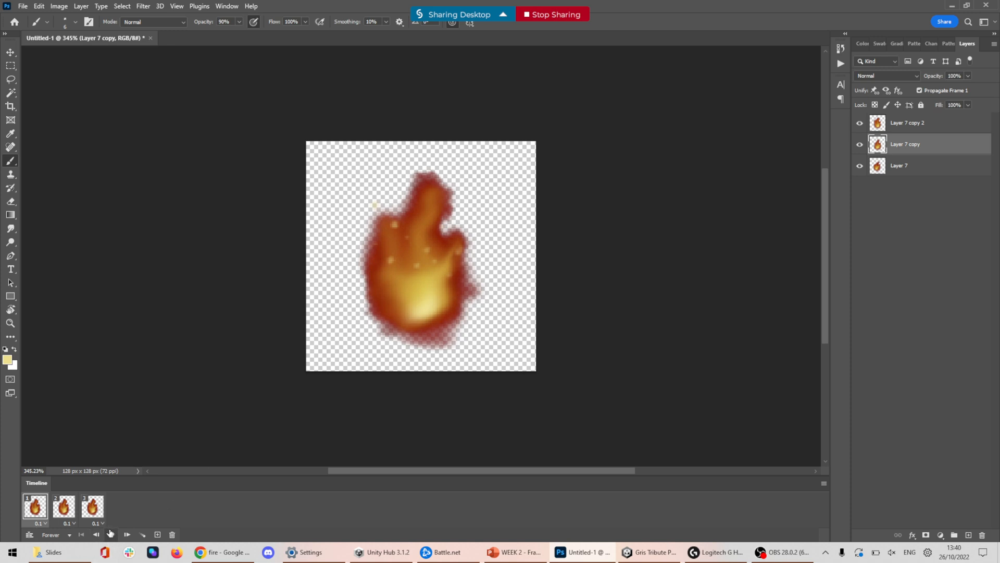
click(111, 534)
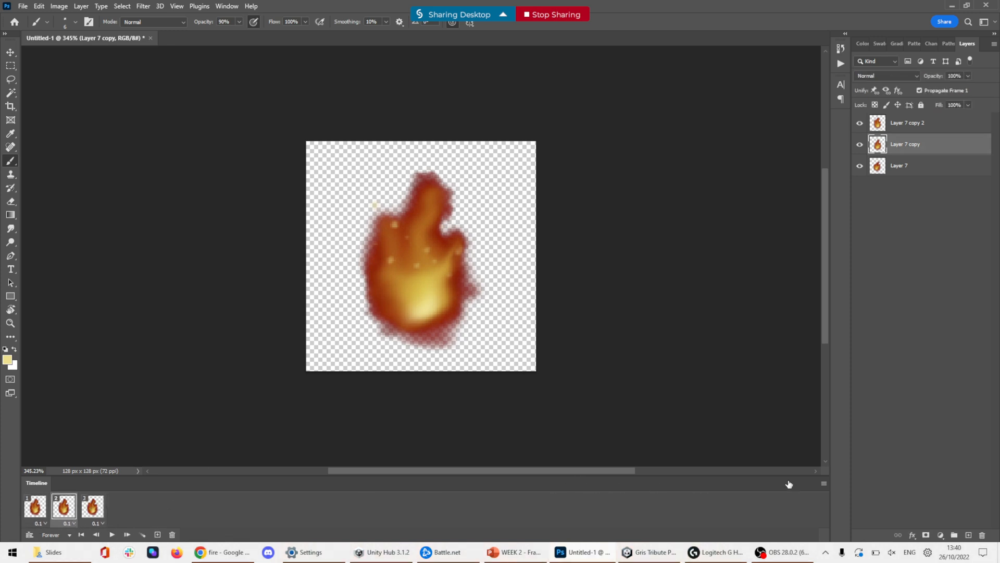
Delete all animation frames except the first and make new frames from the three fire layers
click(824, 483)
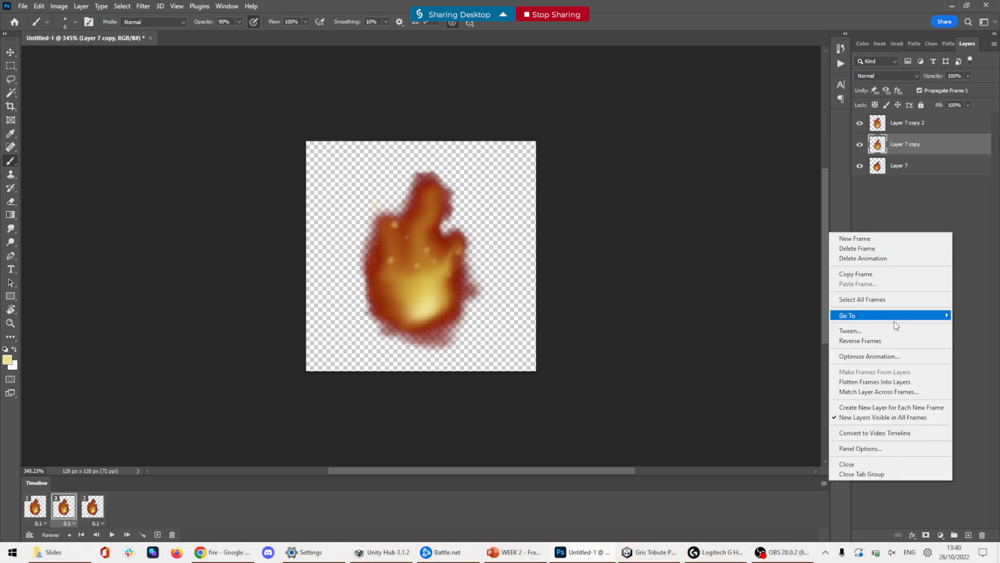
click(843, 198)
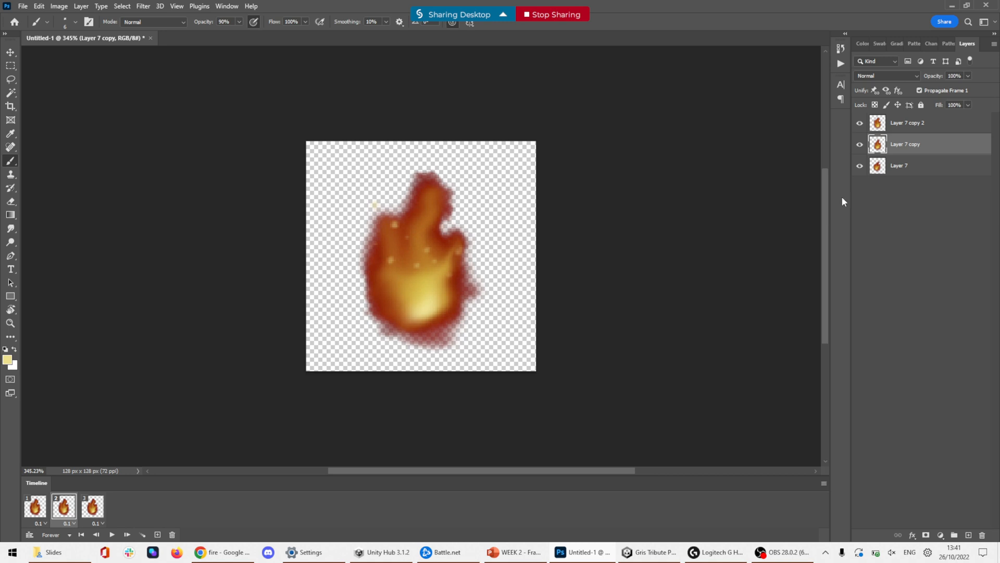
click(85, 509)
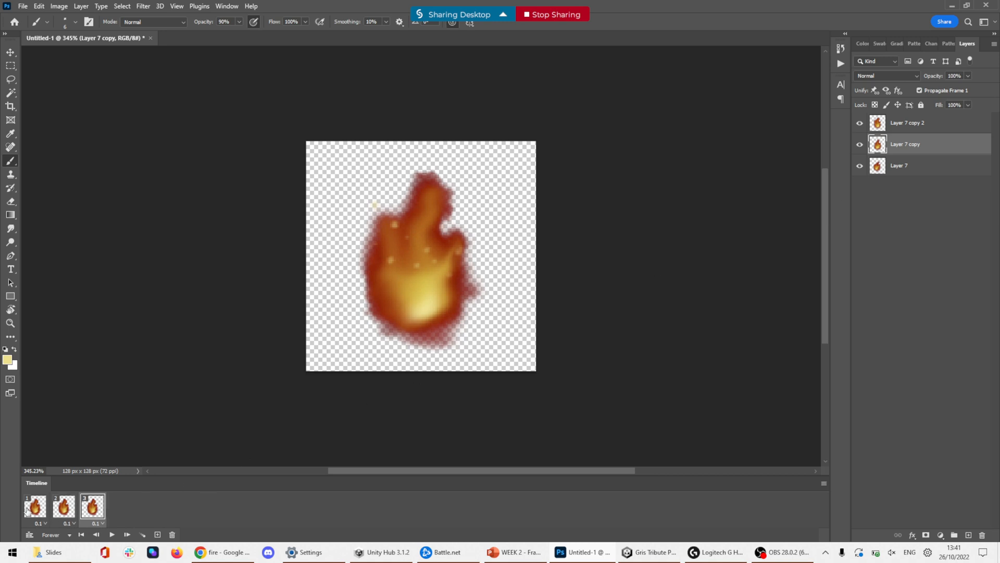
double_click(172, 535)
click(823, 484)
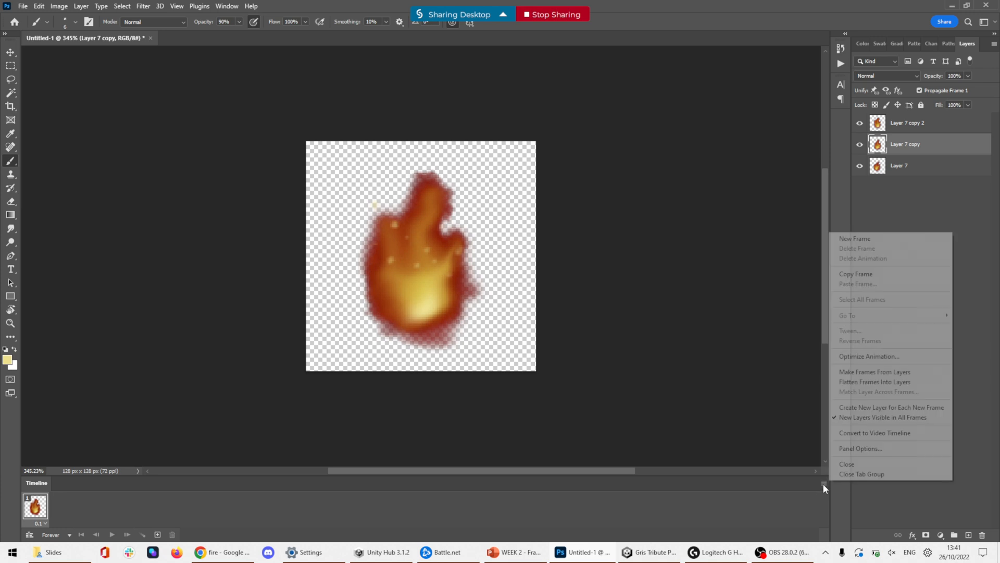
click(855, 372)
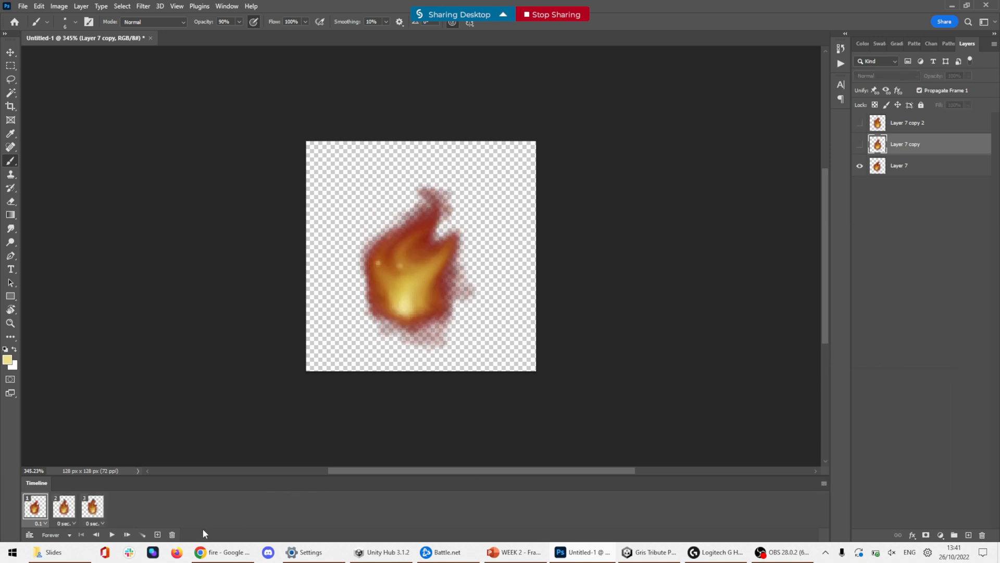
Set the delay of all three frames to 0.5 seconds and preview the playback
click(112, 534)
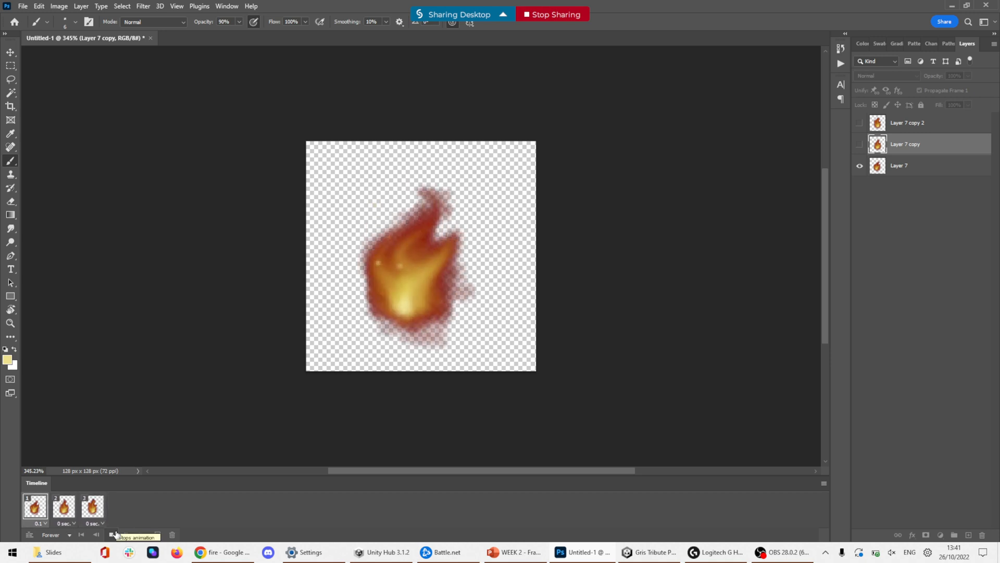
click(113, 534)
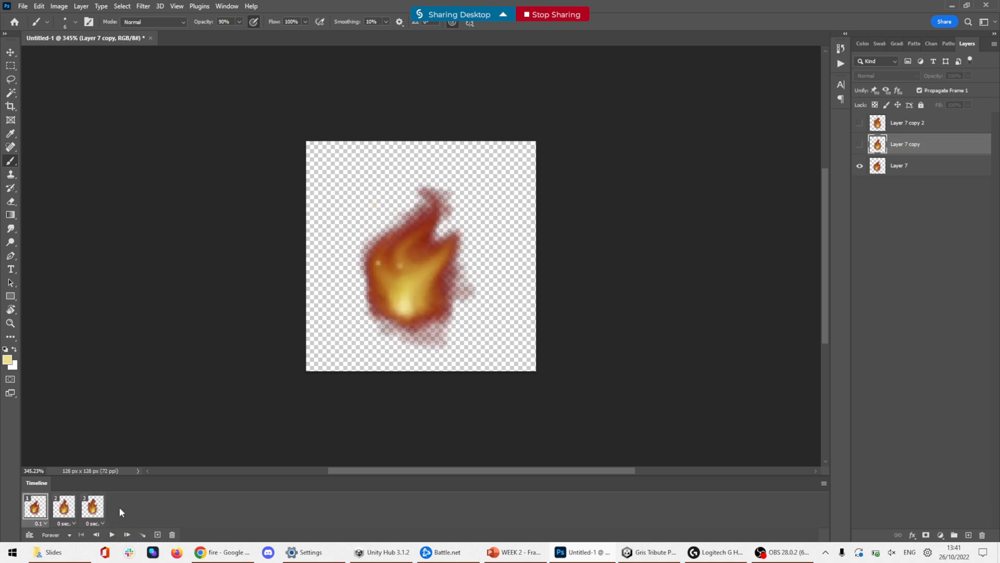
click(96, 523)
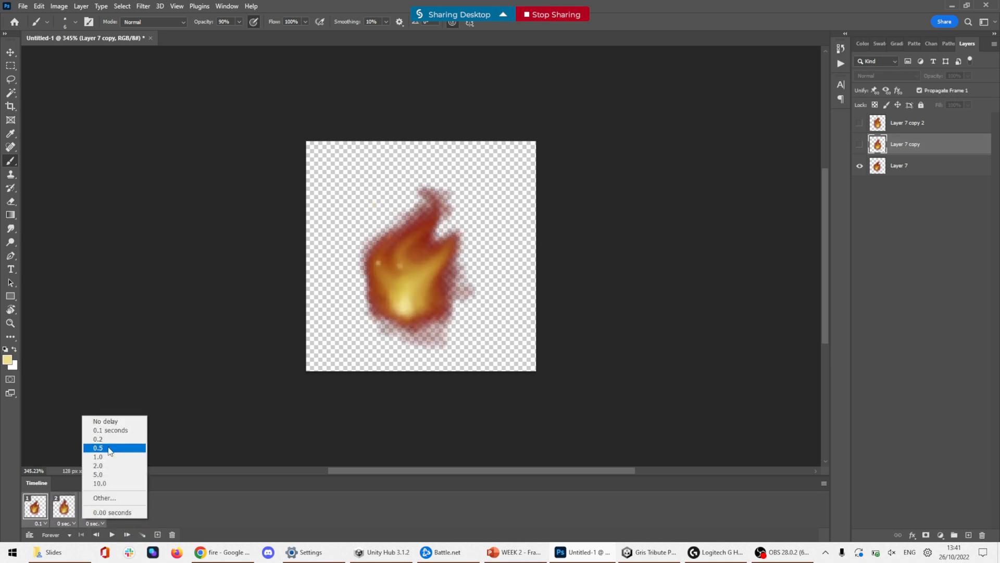
click(112, 449)
click(110, 535)
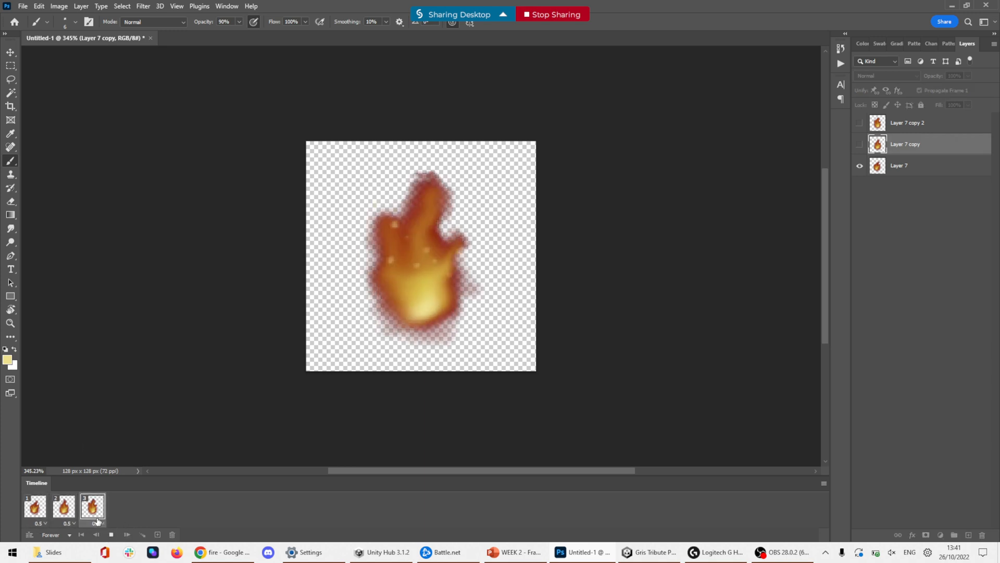
click(111, 535)
Set the delay of all three frames to 0.1 seconds, then play and stop the animation
click(94, 522)
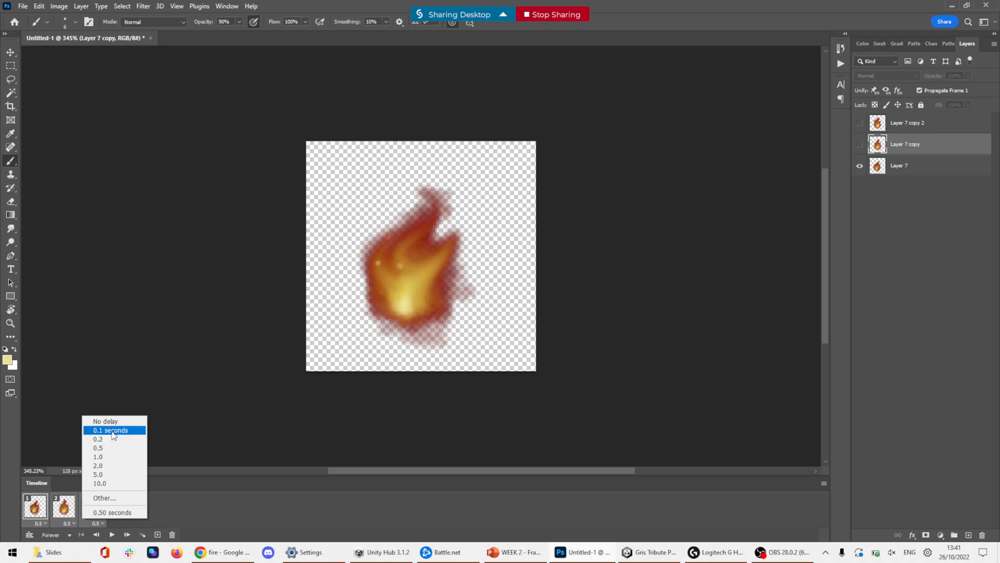
click(105, 431)
click(111, 535)
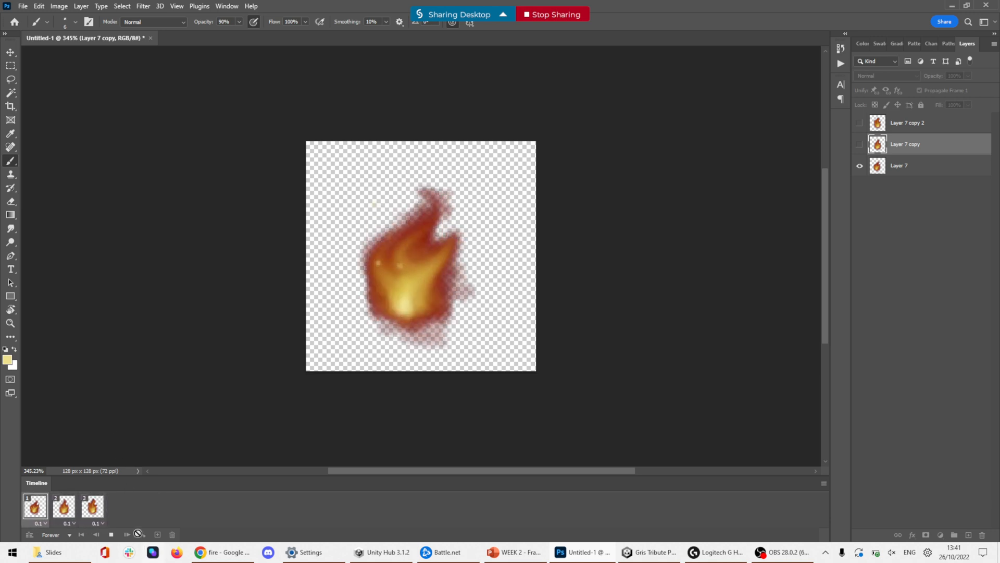
click(111, 534)
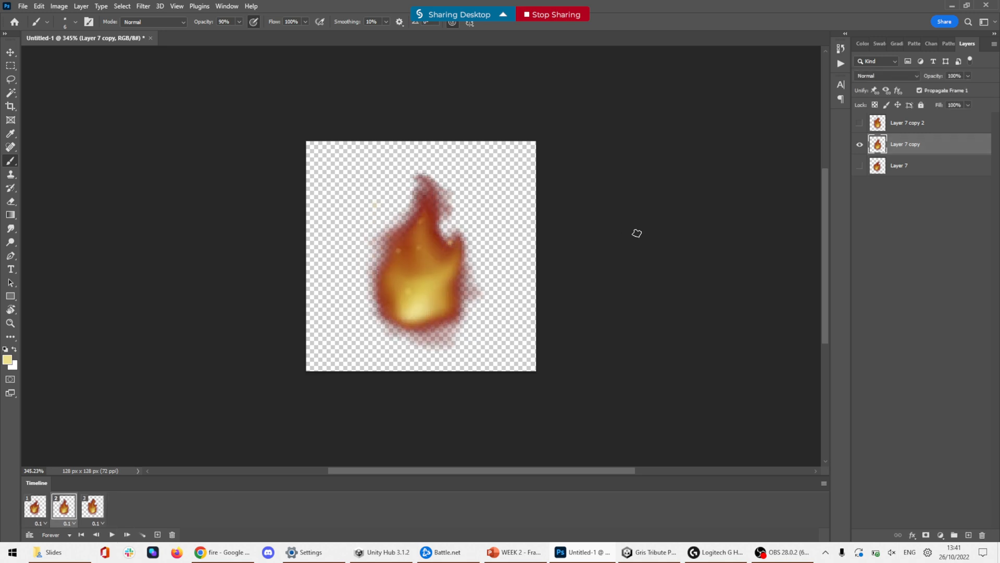
Smudge pointed wisps out of the left edge and tip on Layer 7 copy 2, and reshape its right lobe and bright core
click(859, 144)
click(860, 123)
click(909, 123)
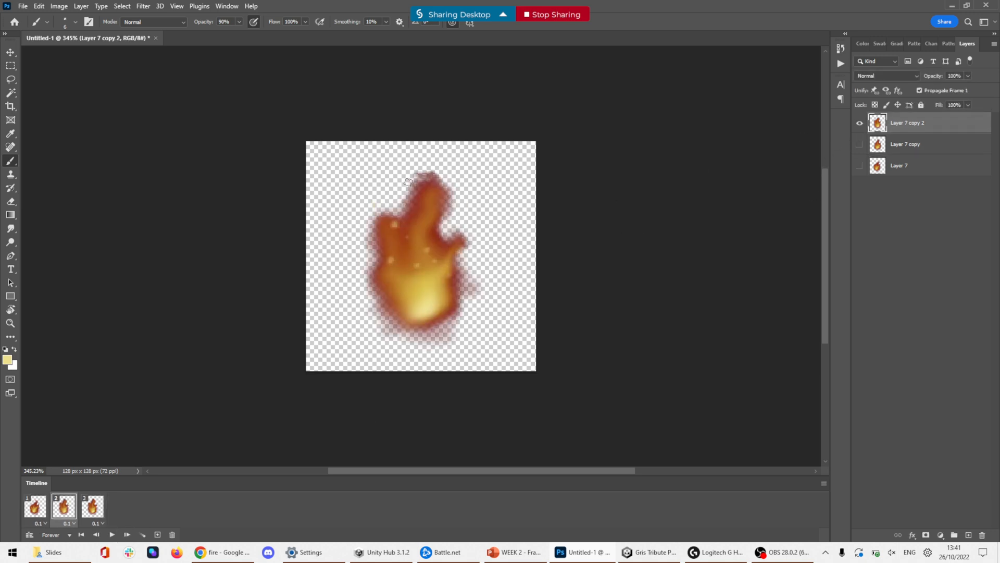
click(10, 228)
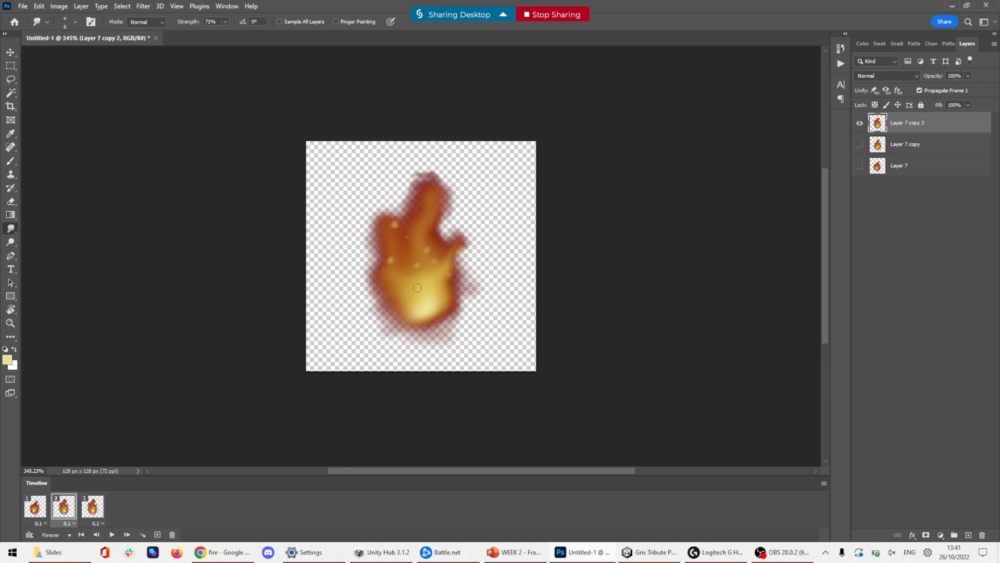
mouse_move(370, 273)
mouse_down()
mouse_move(393, 254)
mouse_move(377, 203)
mouse_move(412, 231)
mouse_move(444, 217)
mouse_move(420, 214)
mouse_move(431, 201)
mouse_move(418, 184)
mouse_up()
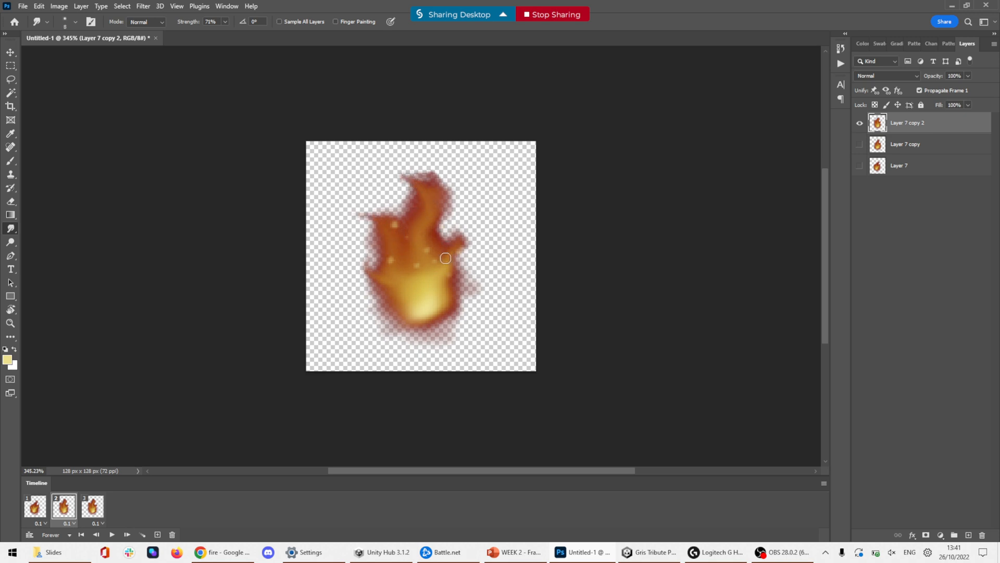
drag(446, 258, 452, 293)
mouse_move(394, 308)
mouse_down()
mouse_move(413, 311)
mouse_move(404, 300)
mouse_move(444, 309)
mouse_move(413, 311)
mouse_move(451, 310)
mouse_up()
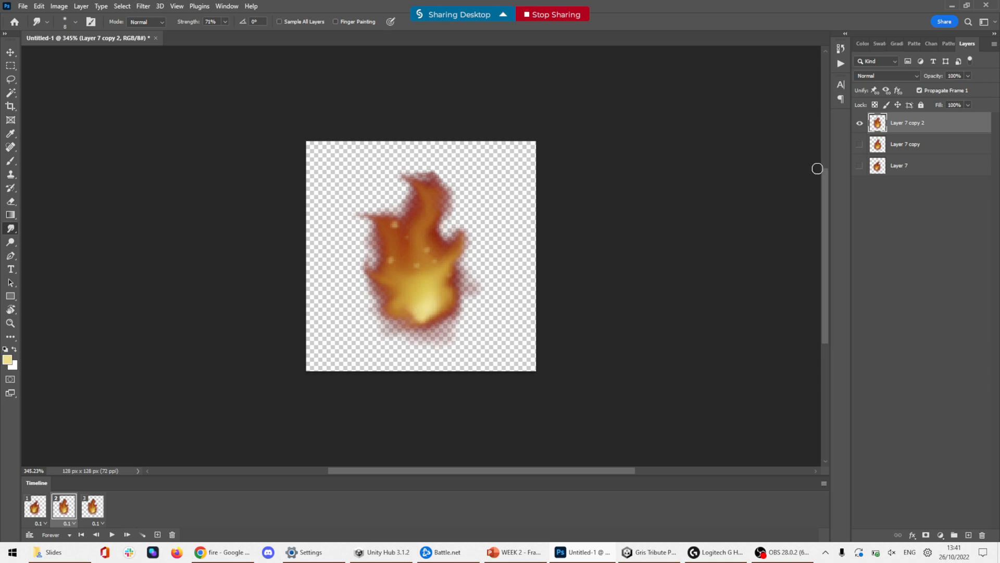
Smudge a wisp out of the left edge on Layer 7 copy, sharpen its right lobe and pull the bright core upward
click(859, 123)
click(859, 144)
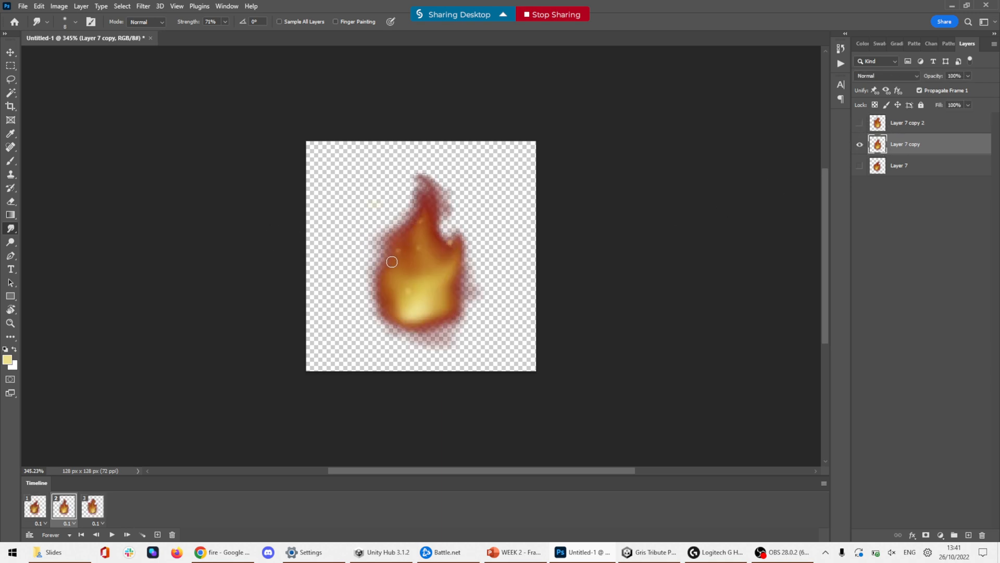
drag(392, 262, 367, 244)
drag(457, 255, 437, 185)
drag(414, 288, 408, 255)
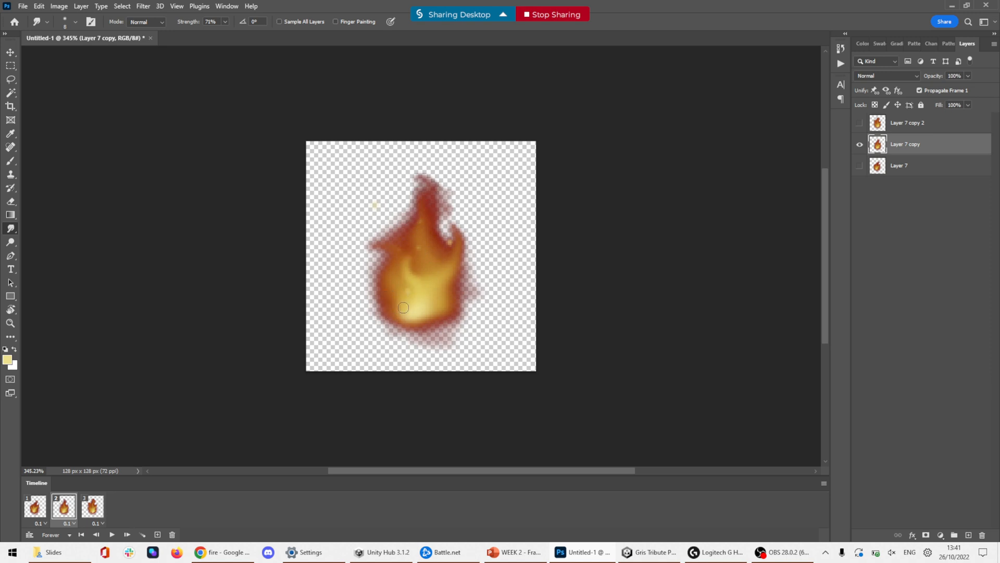
drag(403, 308, 388, 312)
Show only Layer 7 and smudge its bright core out to the left, and rework the faint wisps along its base
click(859, 145)
click(859, 166)
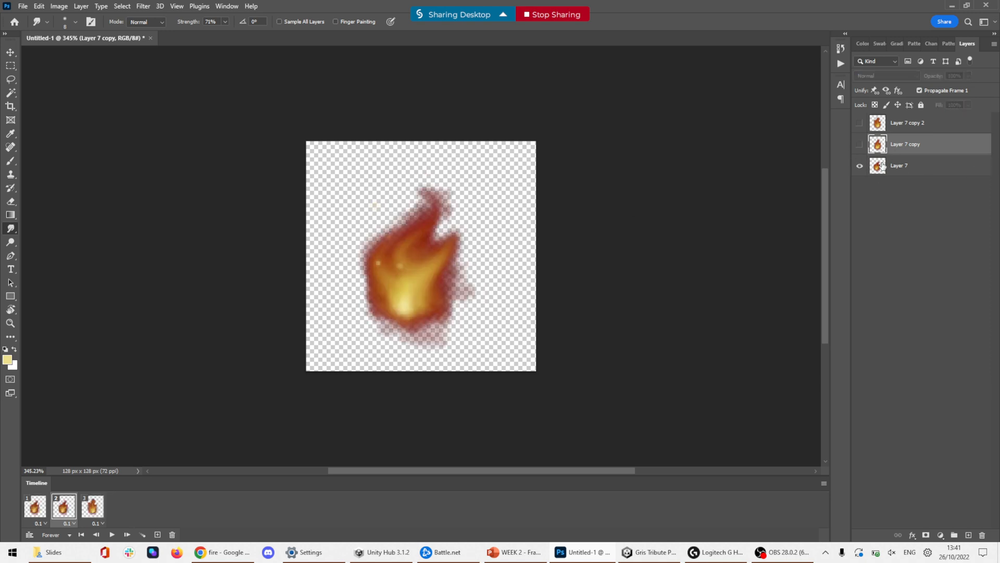
click(906, 166)
drag(397, 302, 392, 296)
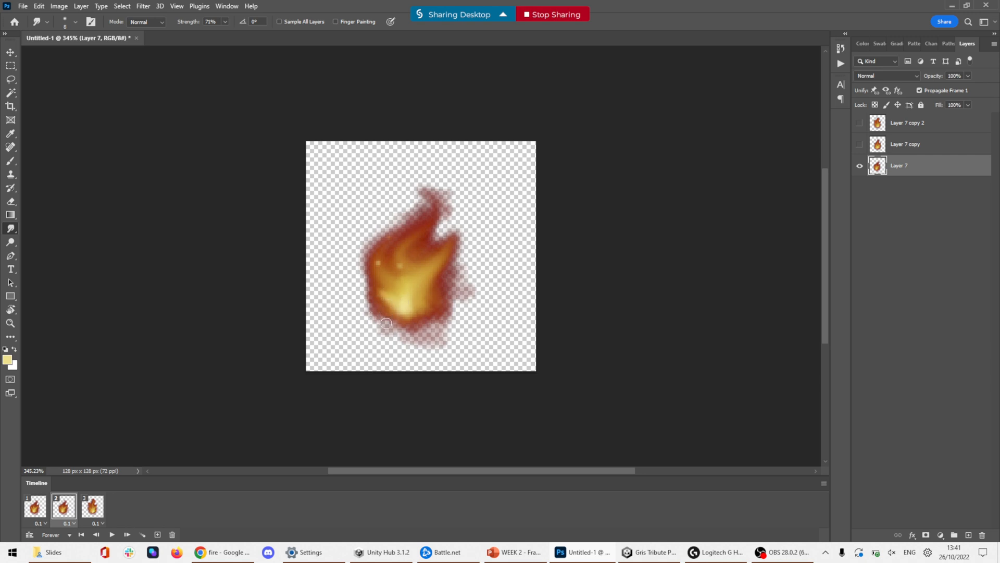
mouse_move(389, 332)
mouse_down()
mouse_move(423, 345)
mouse_move(445, 339)
mouse_up()
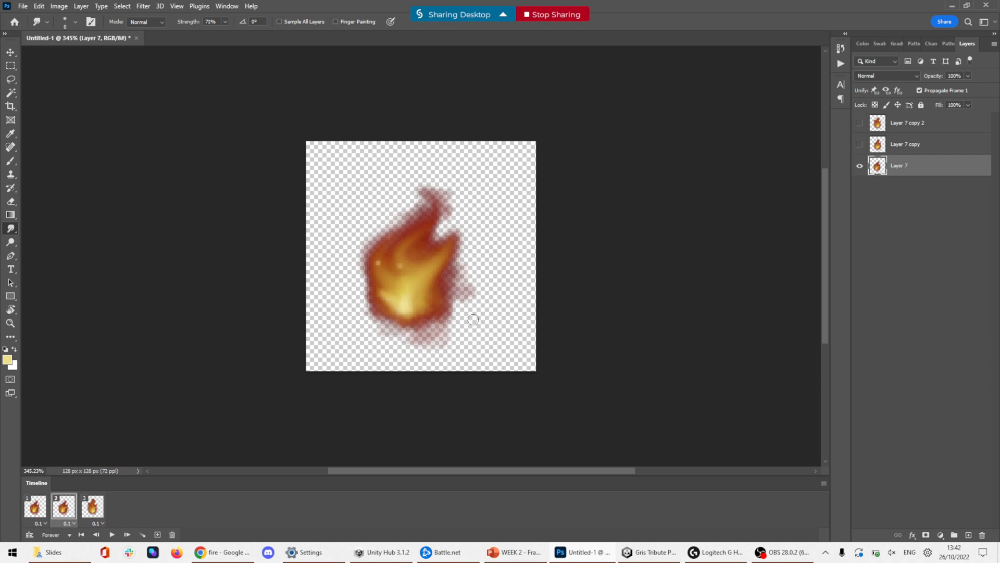
Show only Layer 7 copy and smudge its faint base wisps, right-side wisp and lower-left edge into rougher shapes
click(859, 144)
click(860, 165)
click(906, 144)
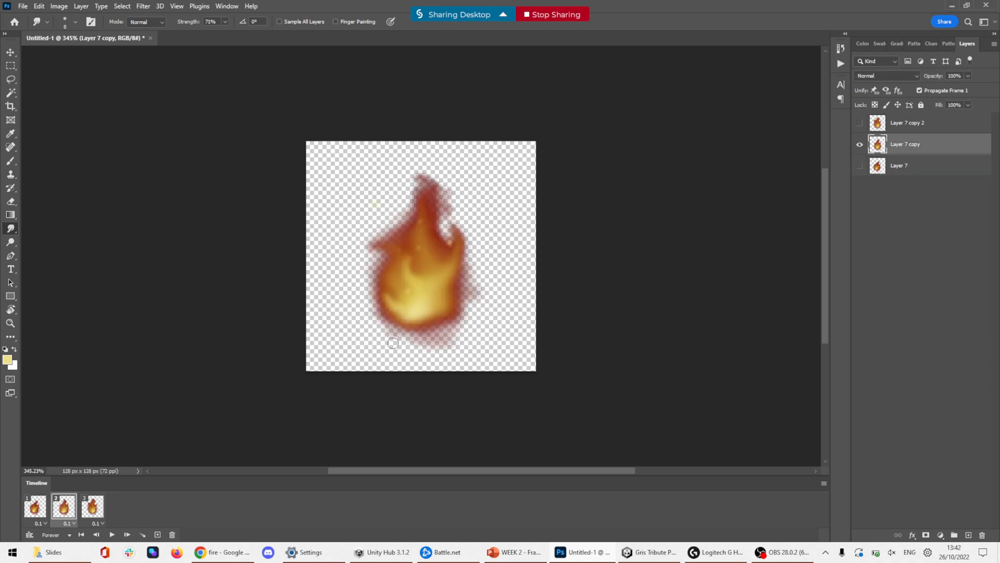
drag(392, 342, 438, 344)
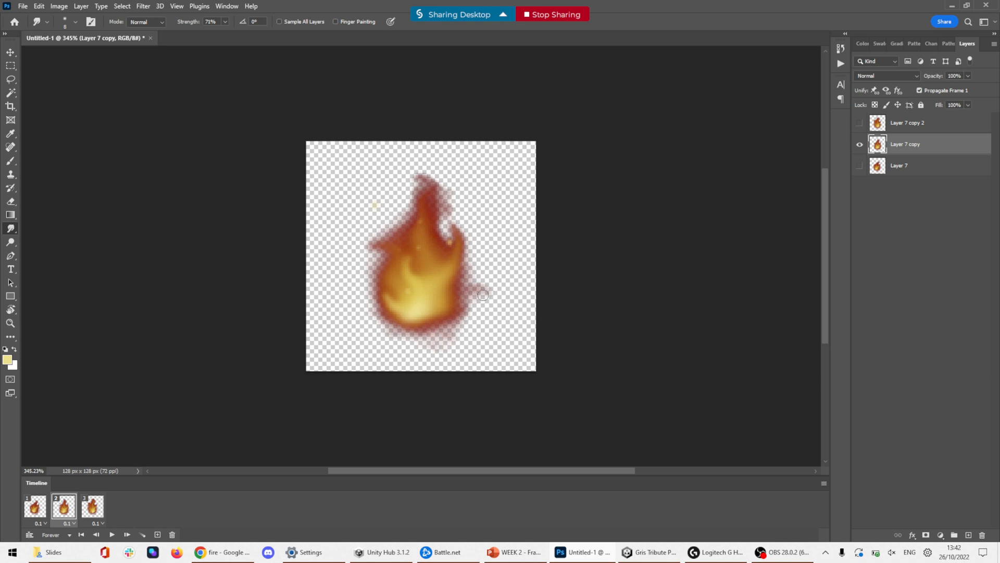
mouse_move(466, 295)
mouse_down()
mouse_move(495, 288)
mouse_move(477, 298)
mouse_up()
drag(366, 322, 389, 323)
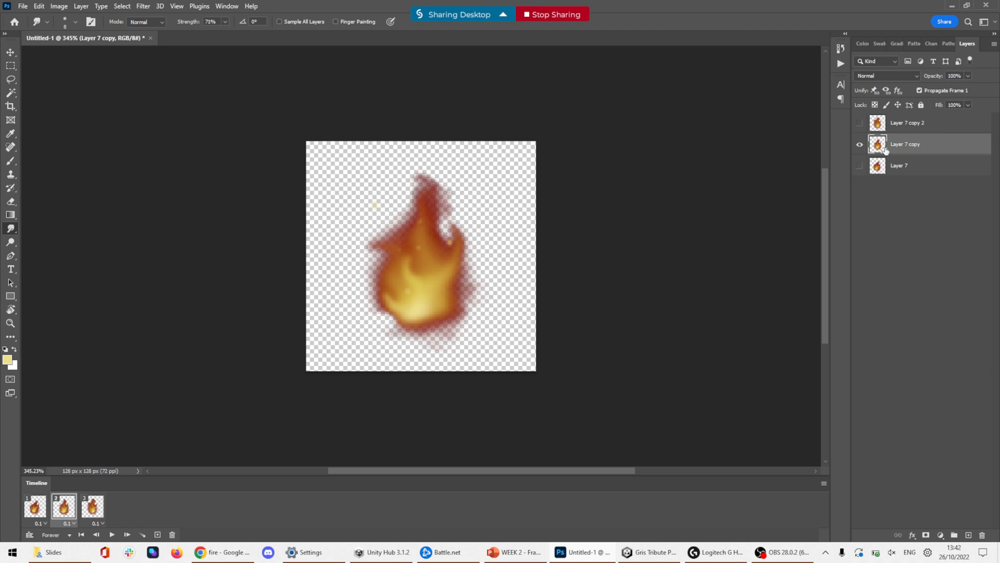
Show only Layer 7 copy 2 and smudge its lower right edge and base into ragged wisps
click(860, 144)
click(860, 123)
click(892, 129)
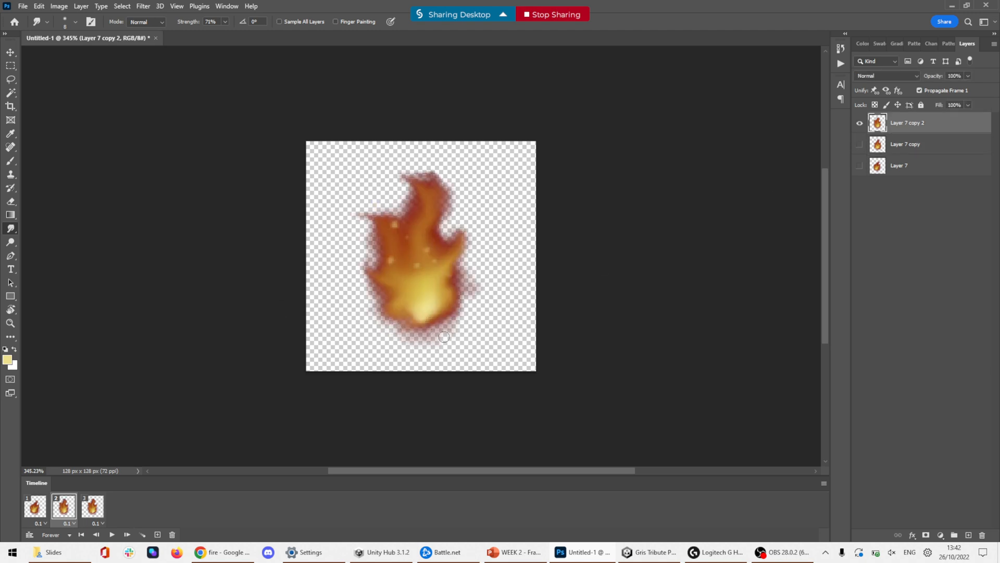
drag(483, 296, 460, 276)
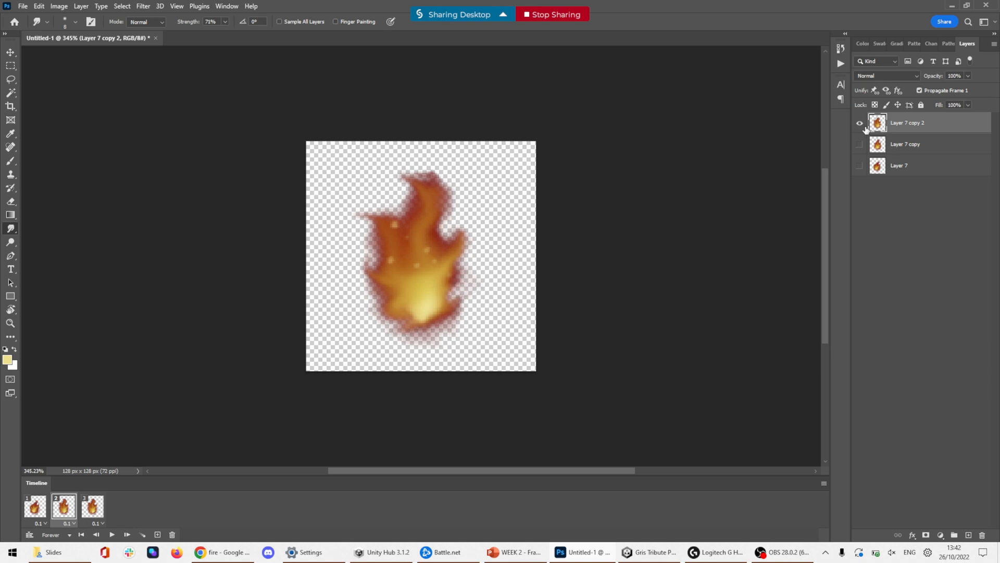
Delete the existing animation frames and rebuild three frames from the layers
click(96, 510)
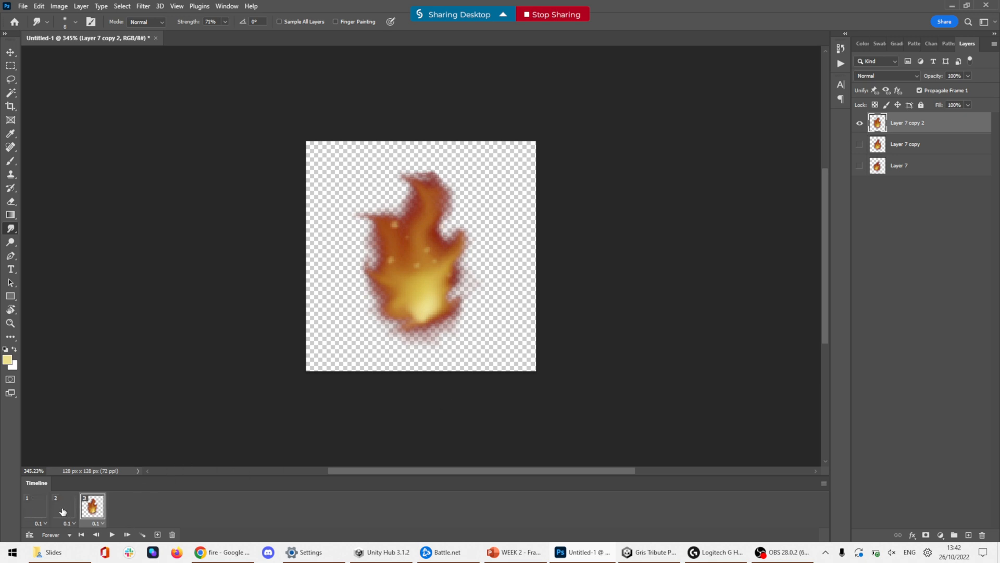
shift+click(33, 512)
click(172, 536)
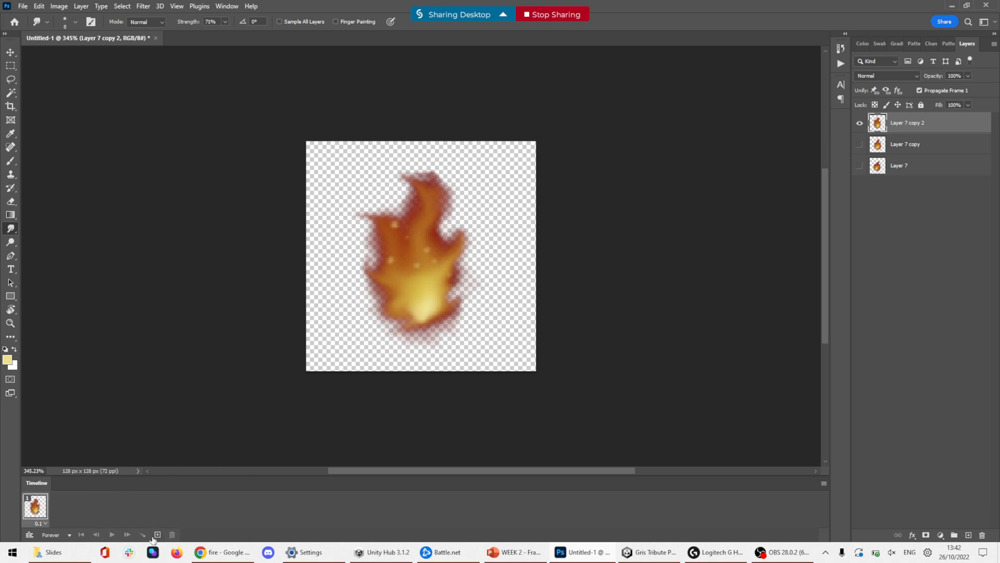
click(823, 481)
click(856, 374)
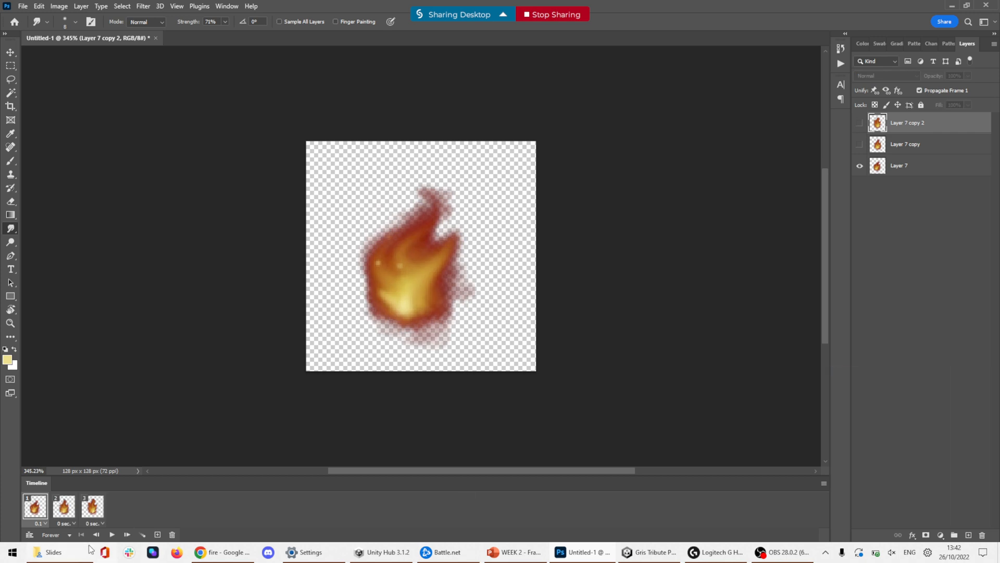
Preview the rebuilt animation, stop it, and smudge the faint wisps under the flame on Layer 7
click(111, 535)
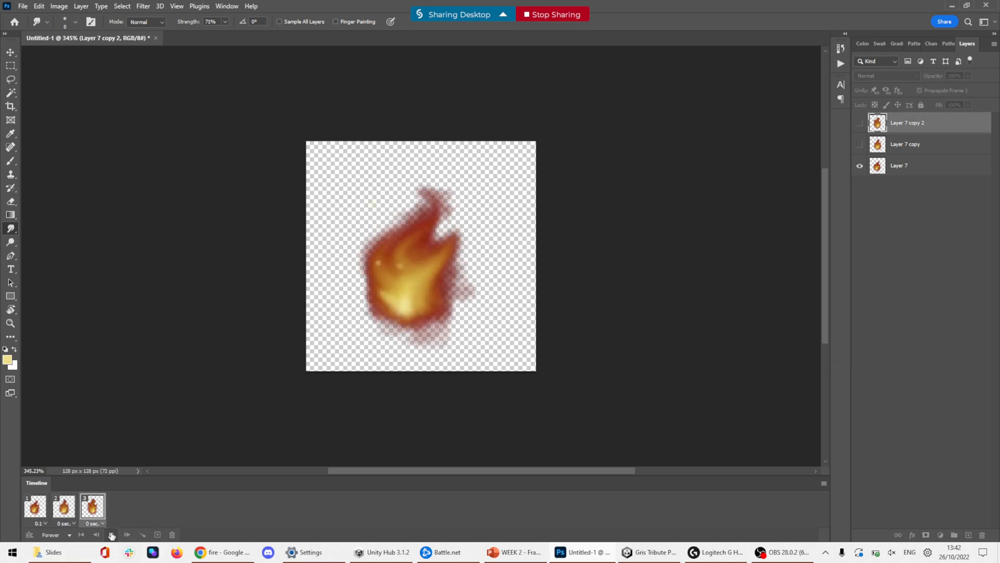
click(112, 534)
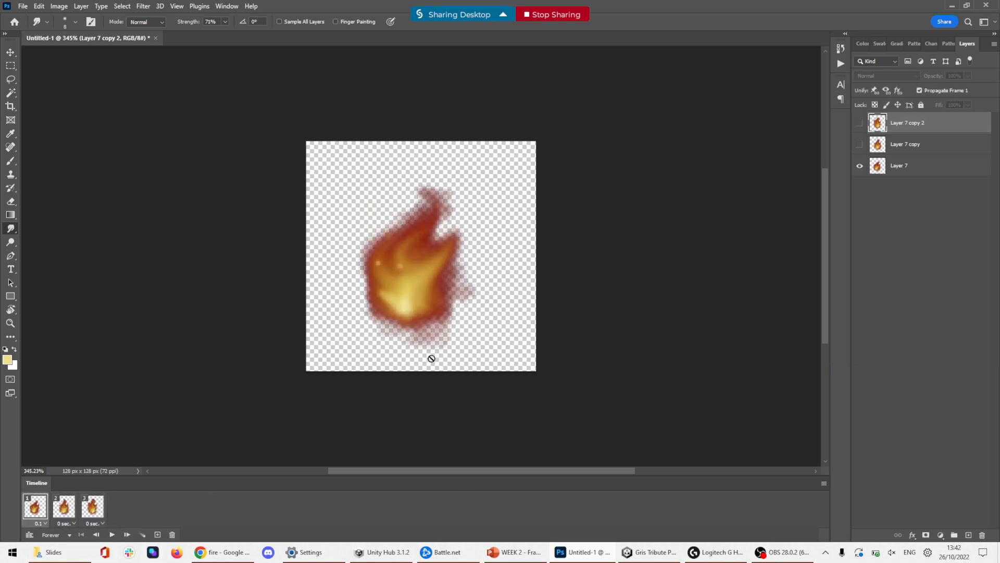
click(885, 167)
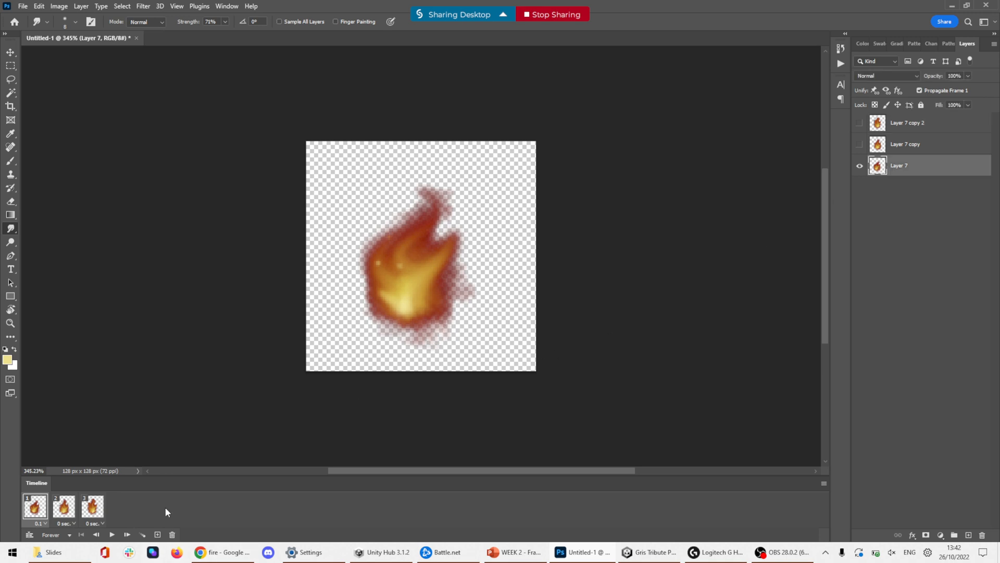
Set the delay of frames 2 and 3 to 0.1 seconds, then play the animation at a reduced view size and stop it
click(96, 524)
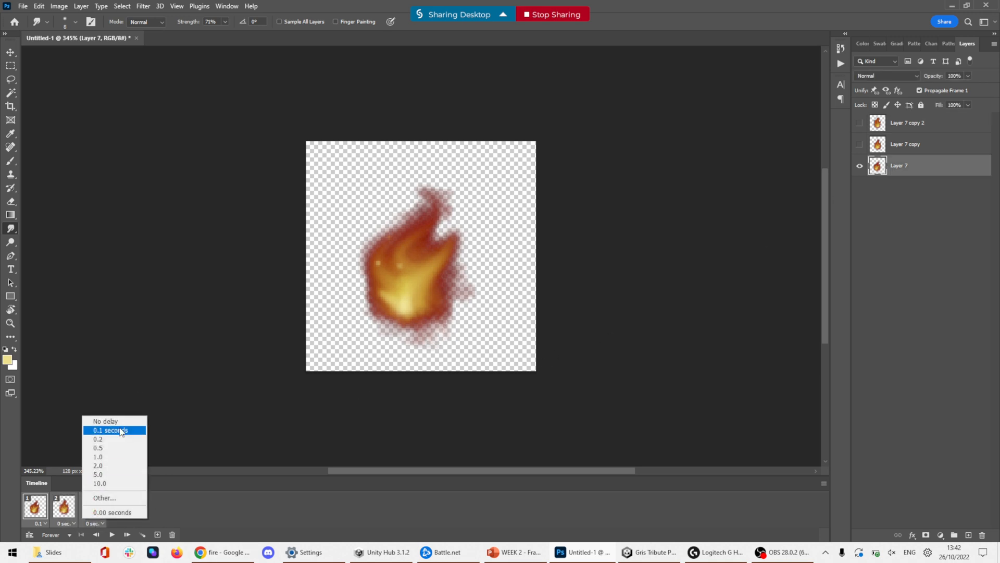
click(110, 430)
click(112, 534)
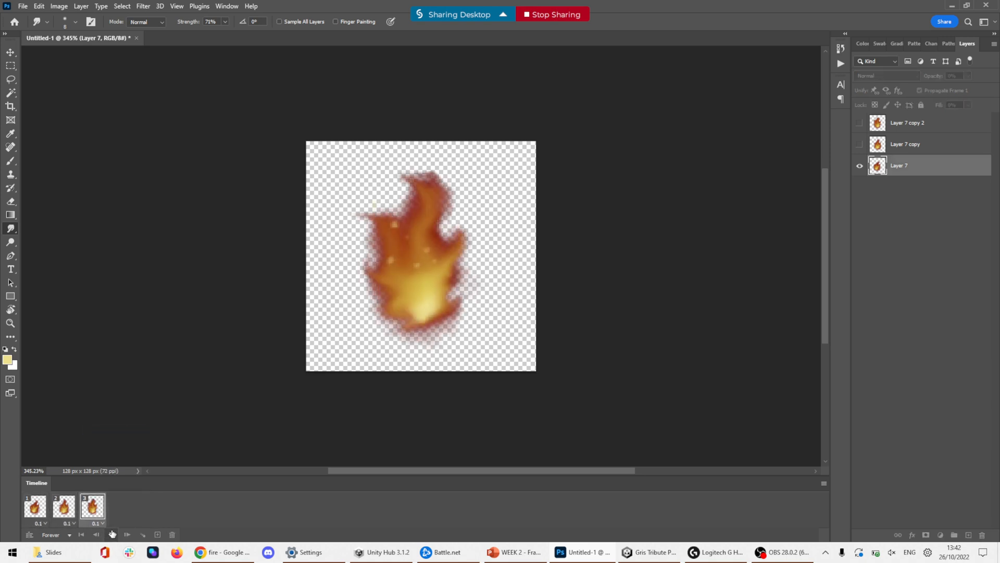
scroll(562, 257, down, 6)
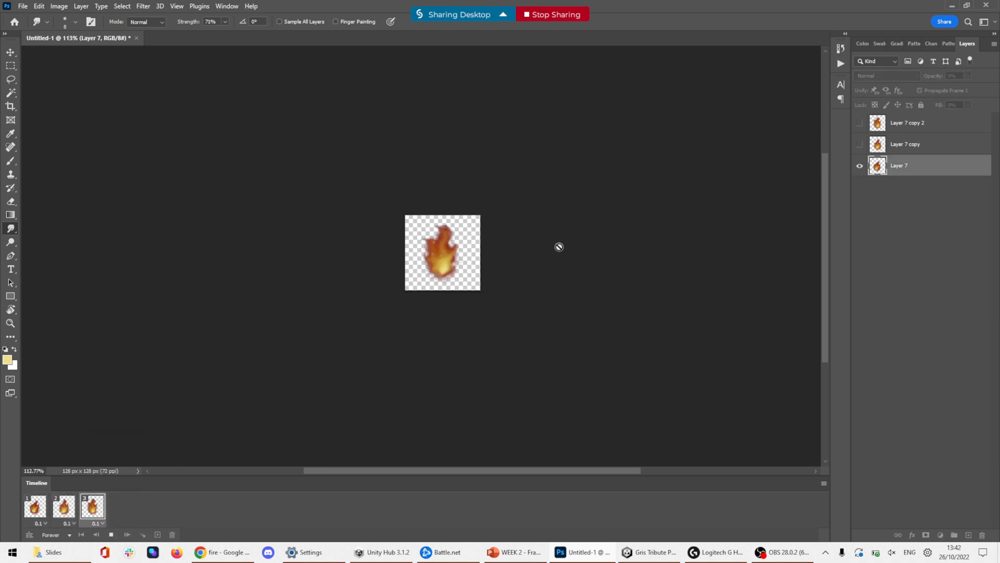
scroll(543, 257, down, 2)
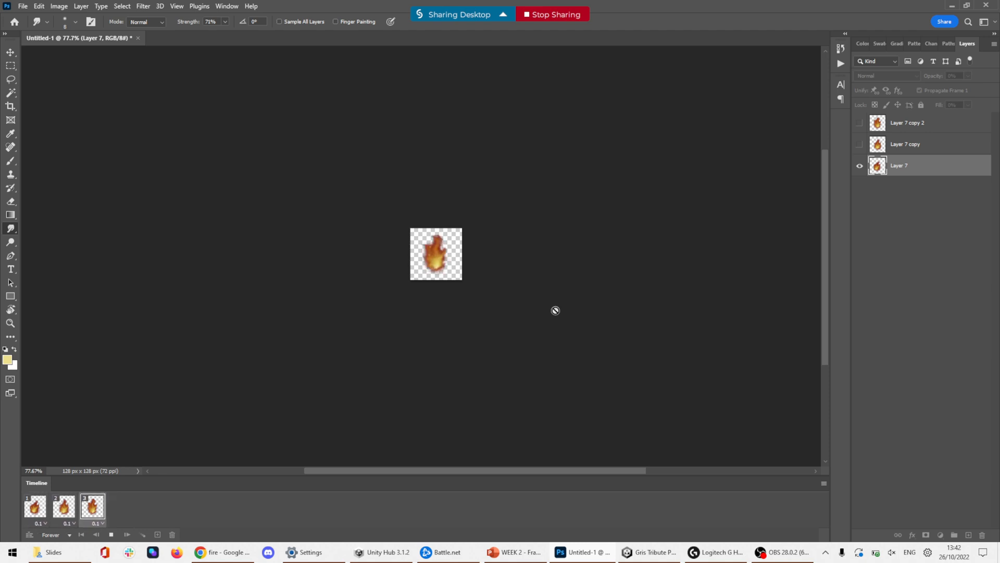
click(112, 537)
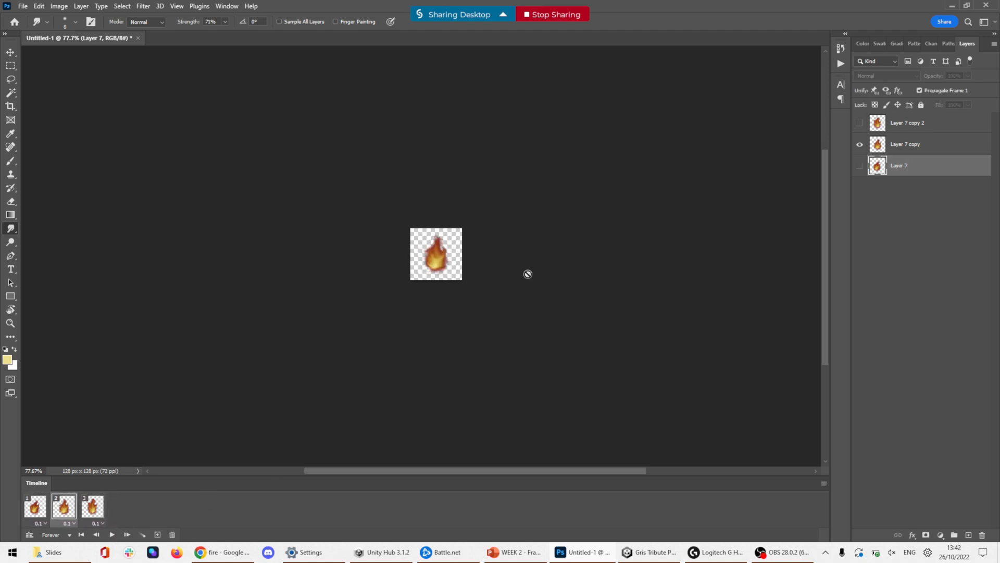
Start saving a copy of the document on the computer and choose GIF as the file format
key(ctrl+s)
click(685, 364)
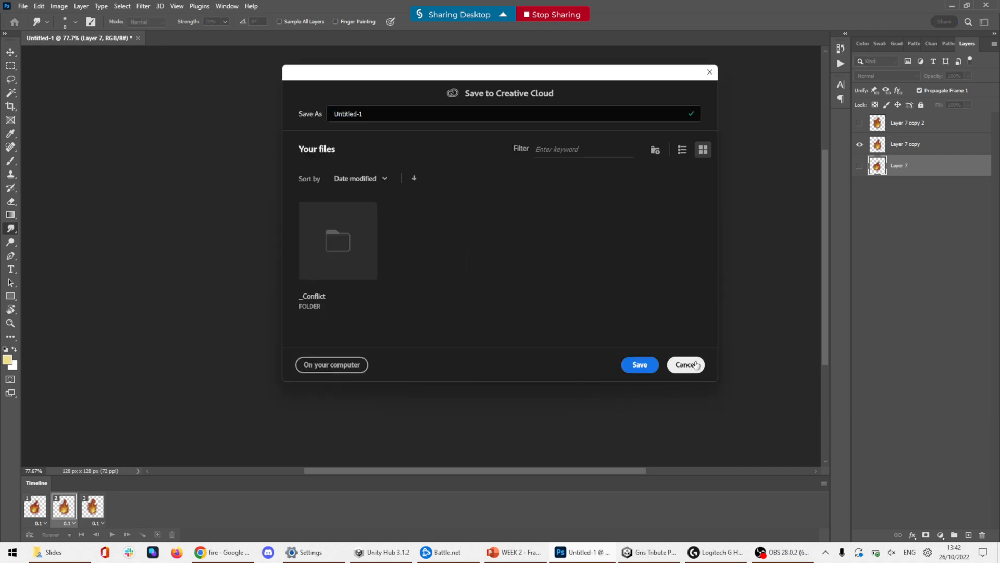
click(23, 7)
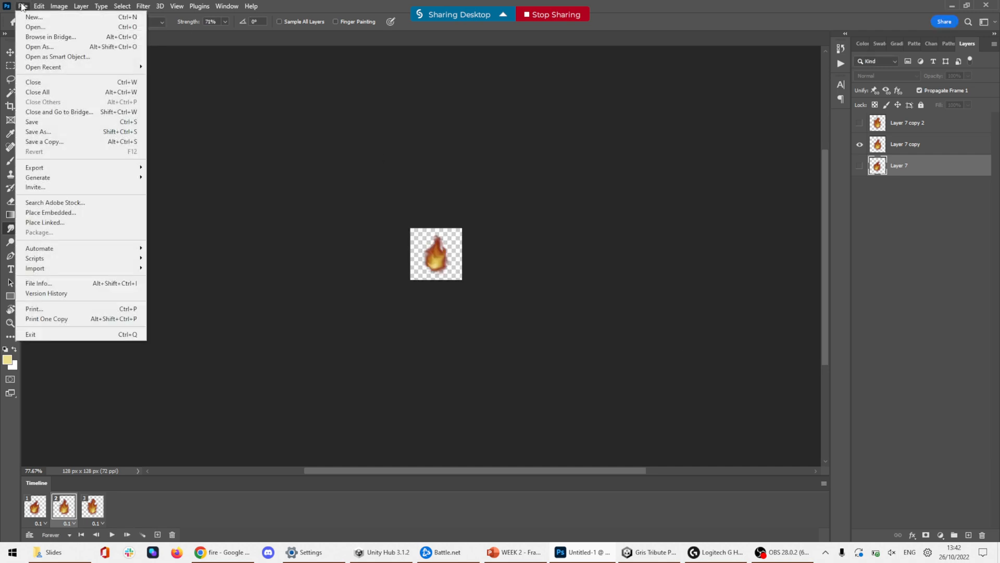
click(52, 141)
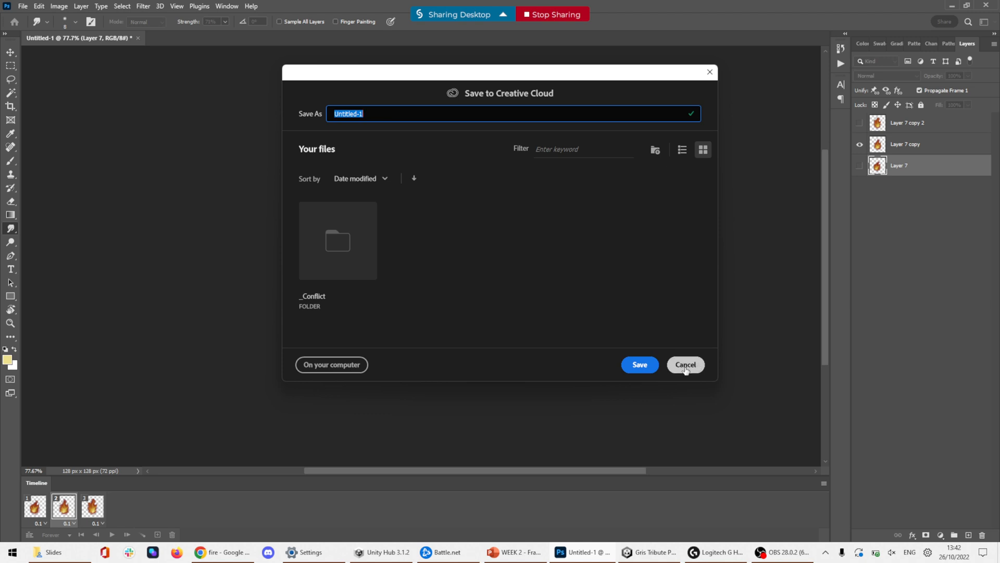
click(332, 365)
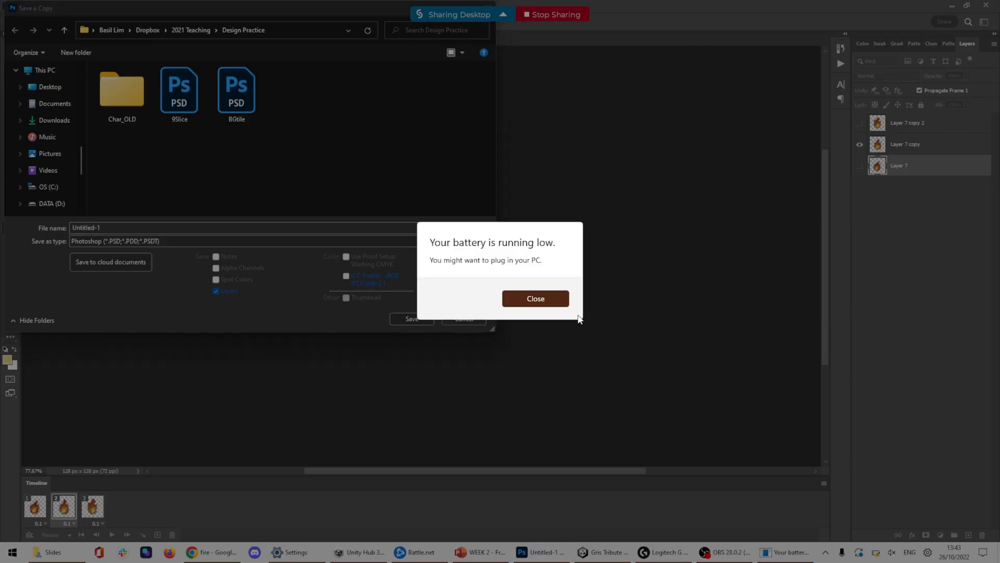
click(536, 299)
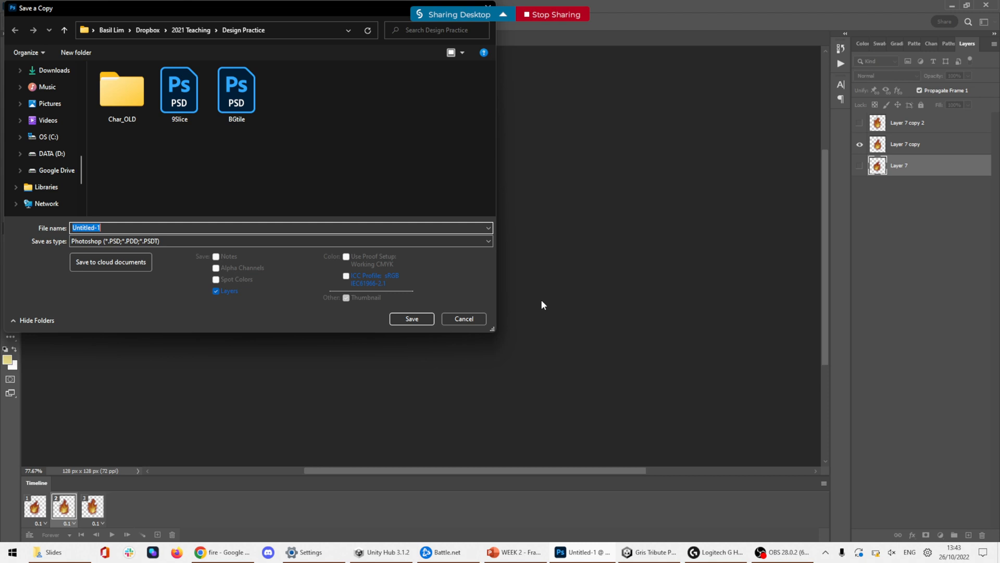
click(445, 241)
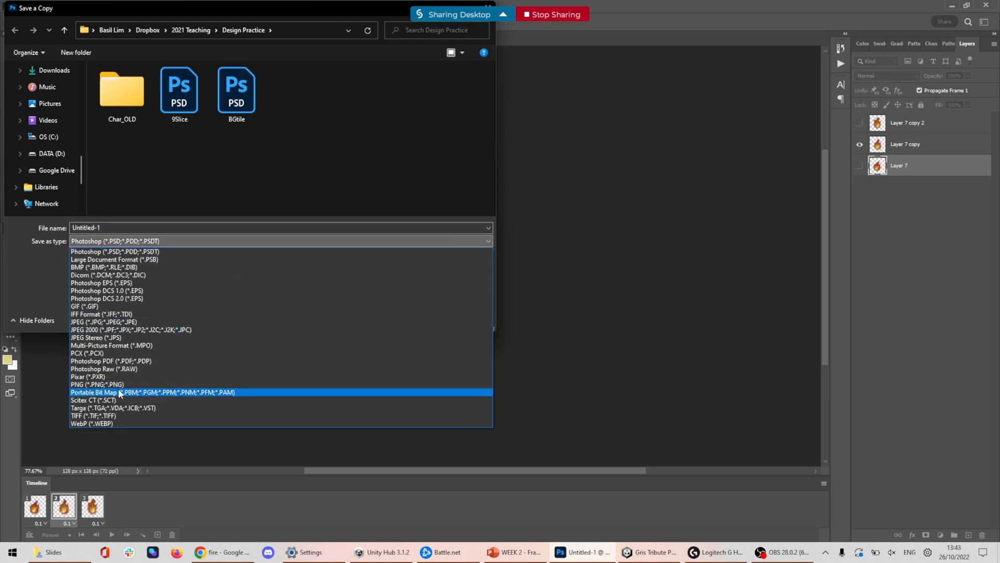
click(112, 307)
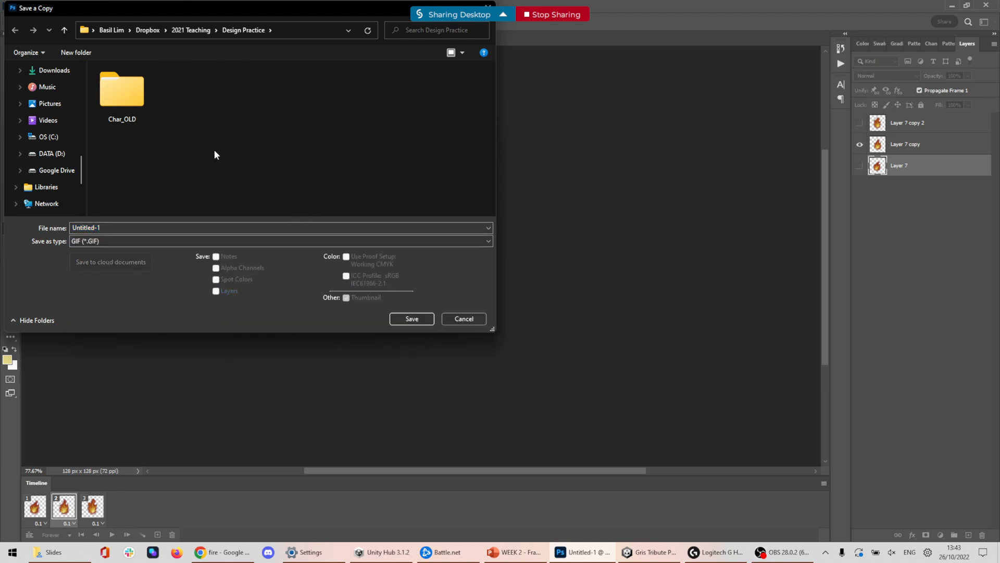
Save the GIF to the Desktop as flametest, accepting the default GIF save options
scroll(47, 112, up, 6)
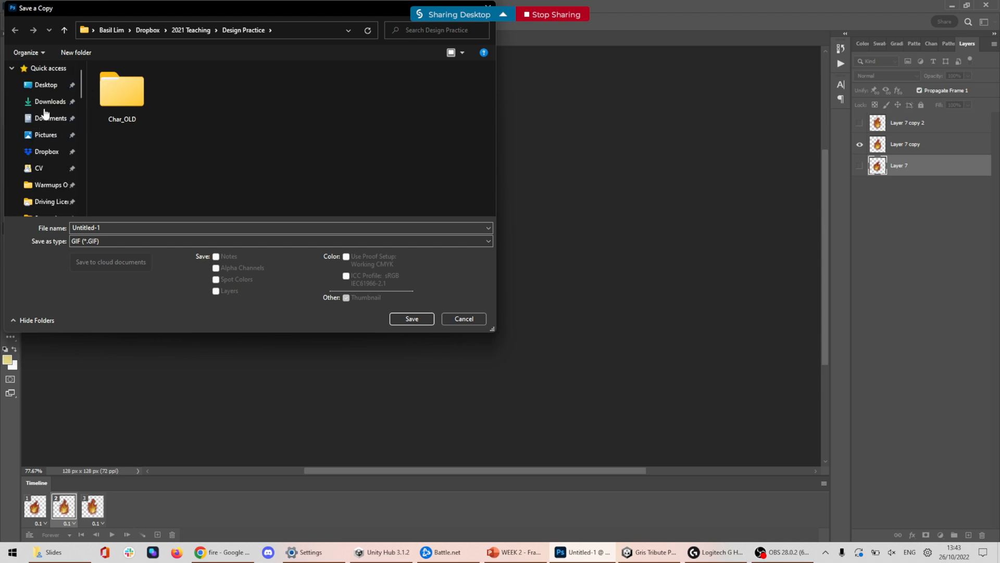
click(46, 84)
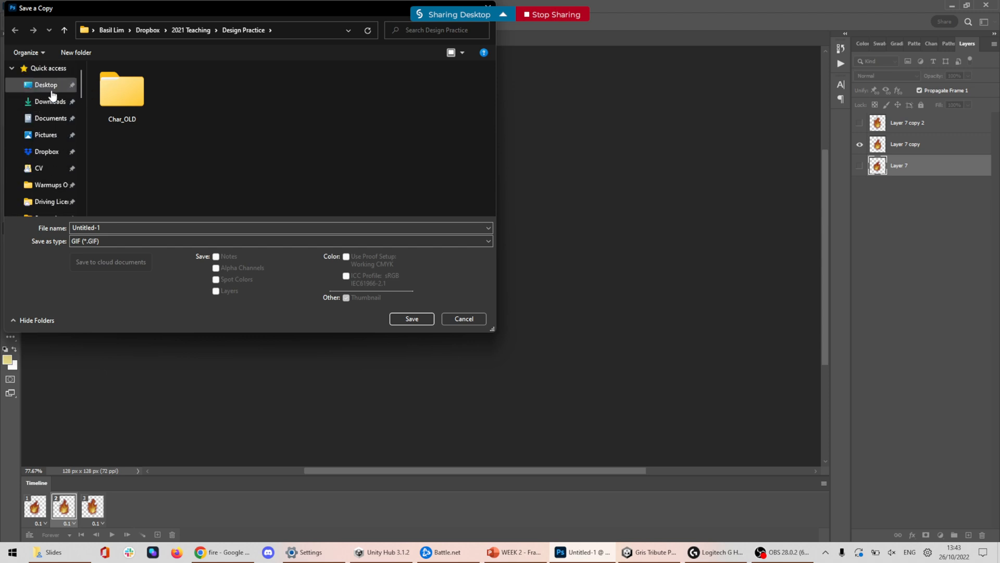
double_click(95, 228)
text(flametest)
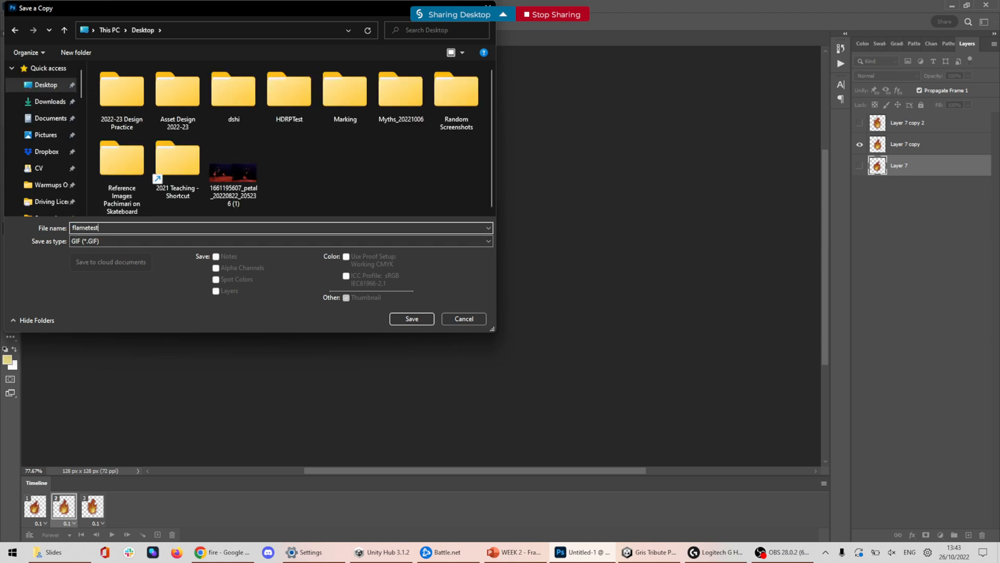
key(Return)
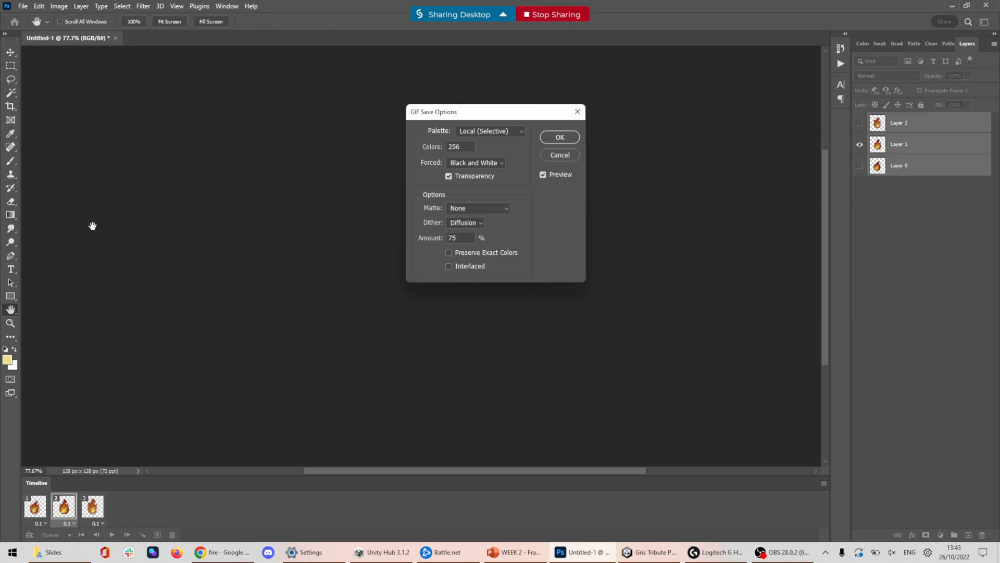
click(562, 138)
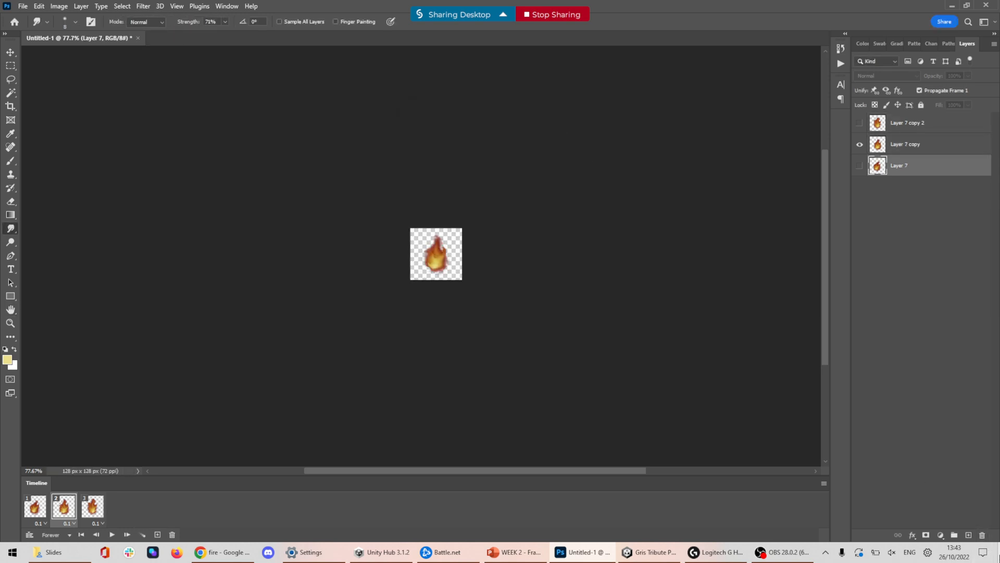
Open the flametest GIF from the desktop to check its playback, close it, and return to Photoshop
click(999, 556)
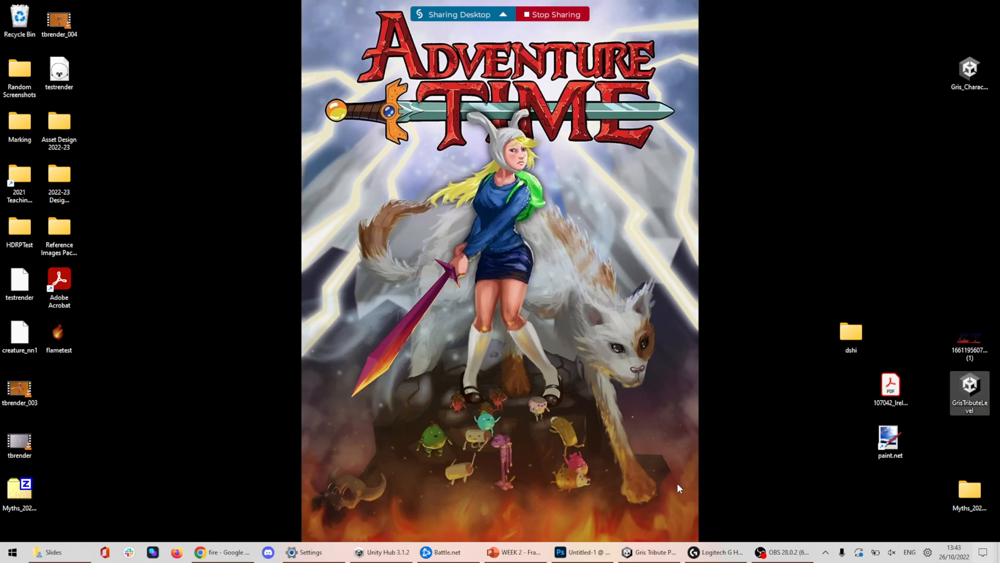
double_click(67, 337)
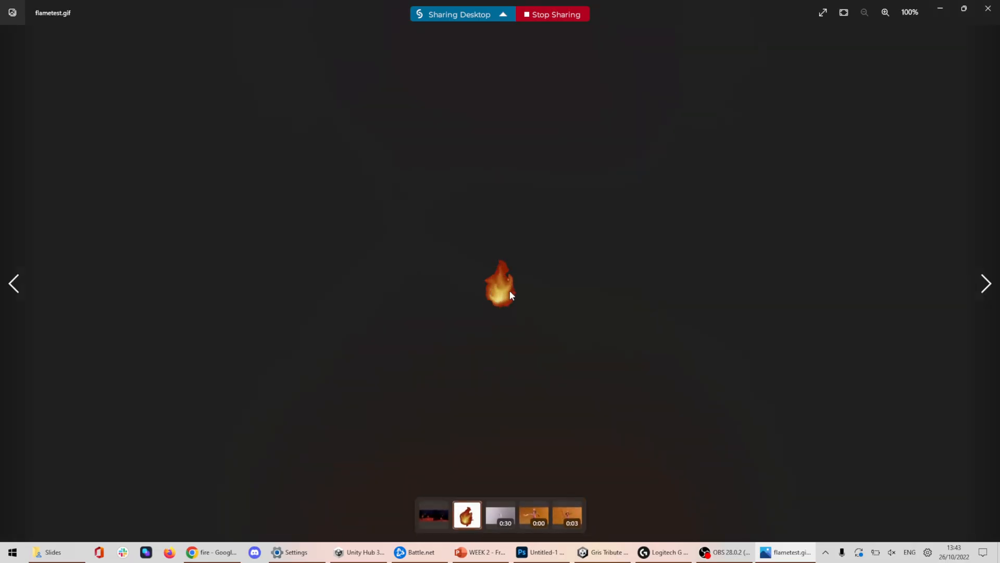
click(987, 8)
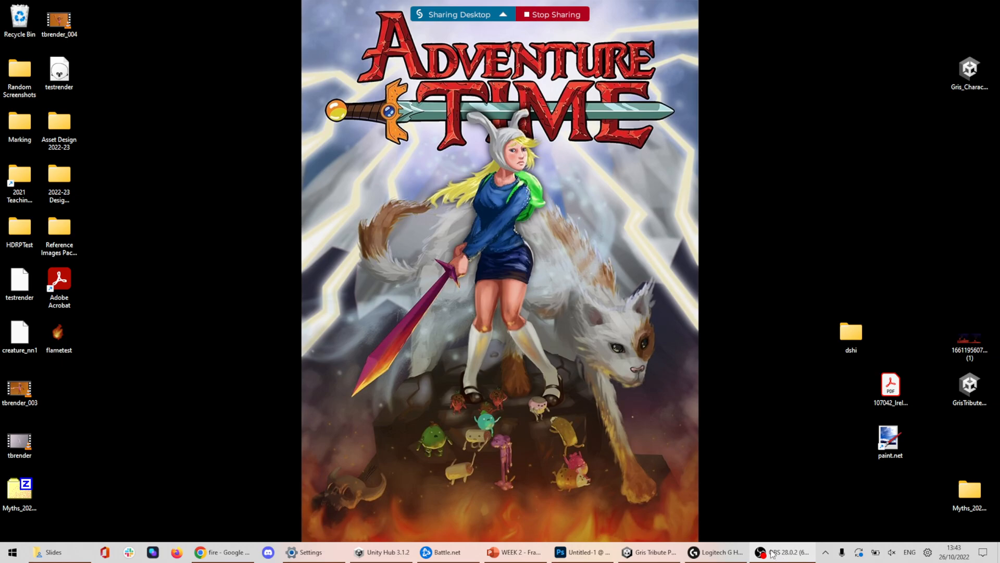
click(584, 553)
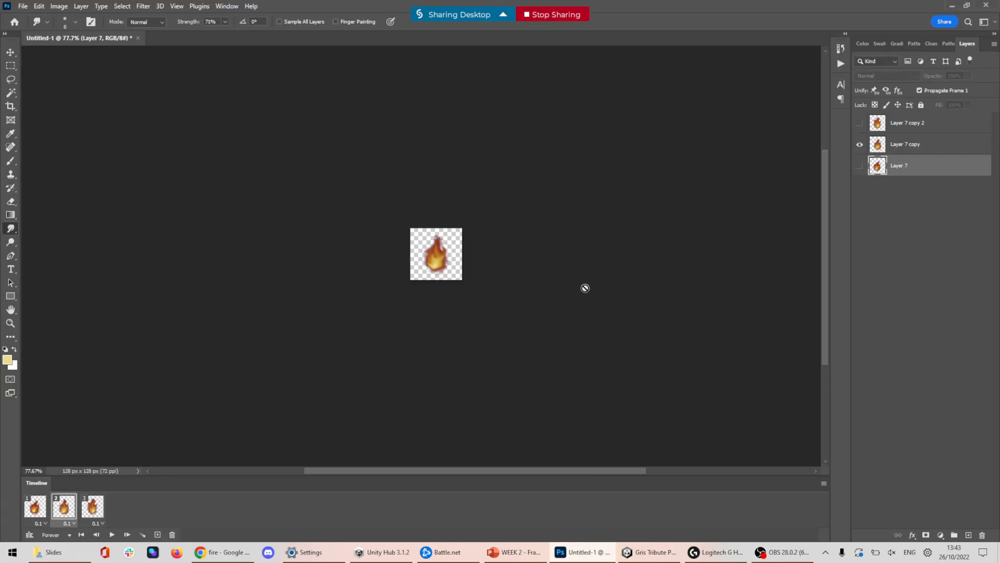
Make only Layer 7 visible and start saving a copy of the document on the computer
key(ctrl+s)
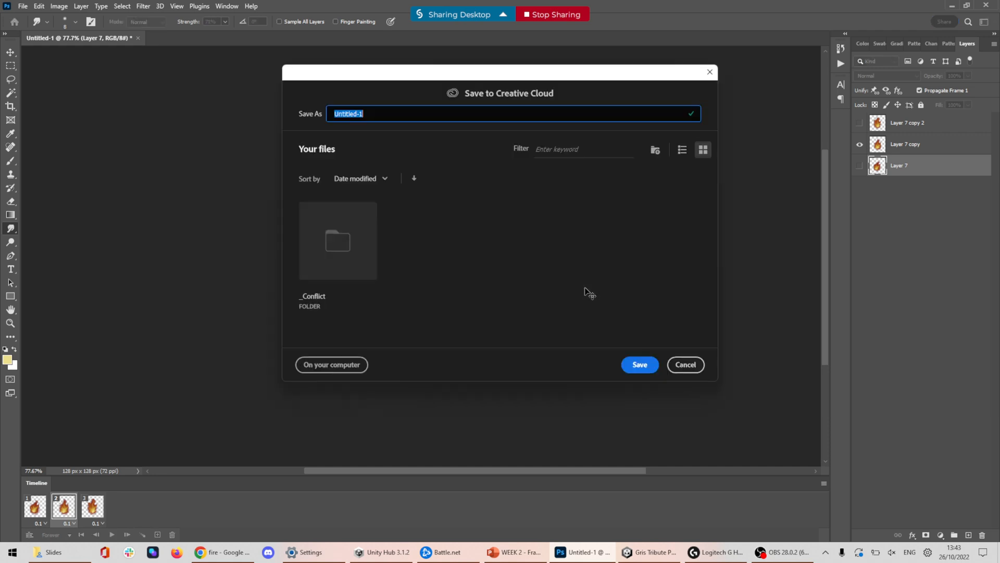
click(685, 362)
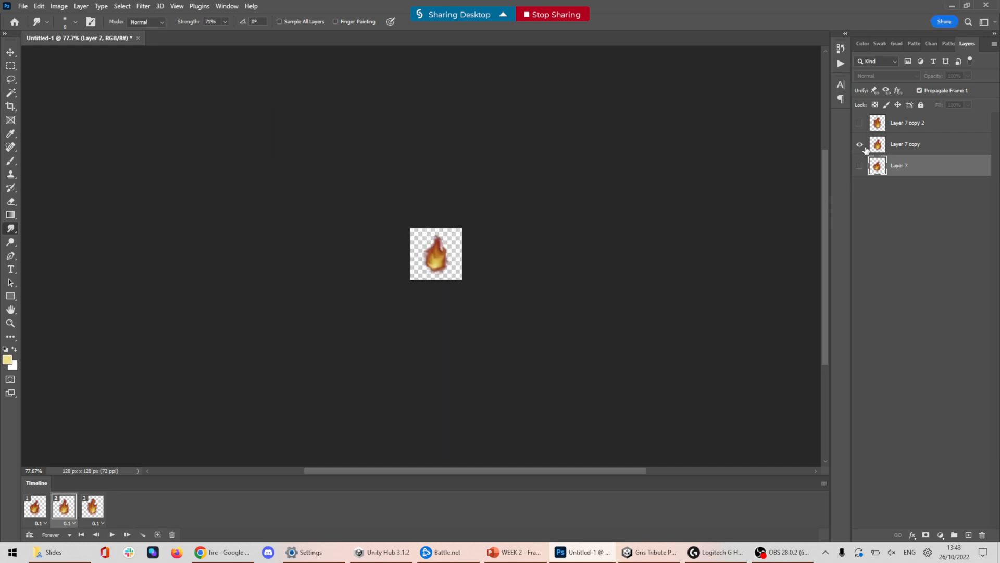
click(861, 167)
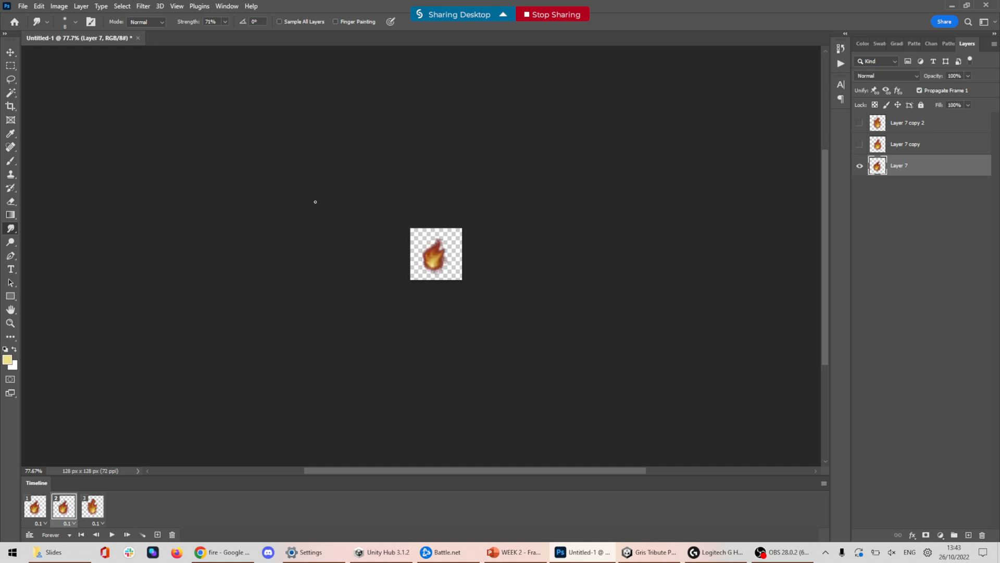
click(24, 7)
click(38, 131)
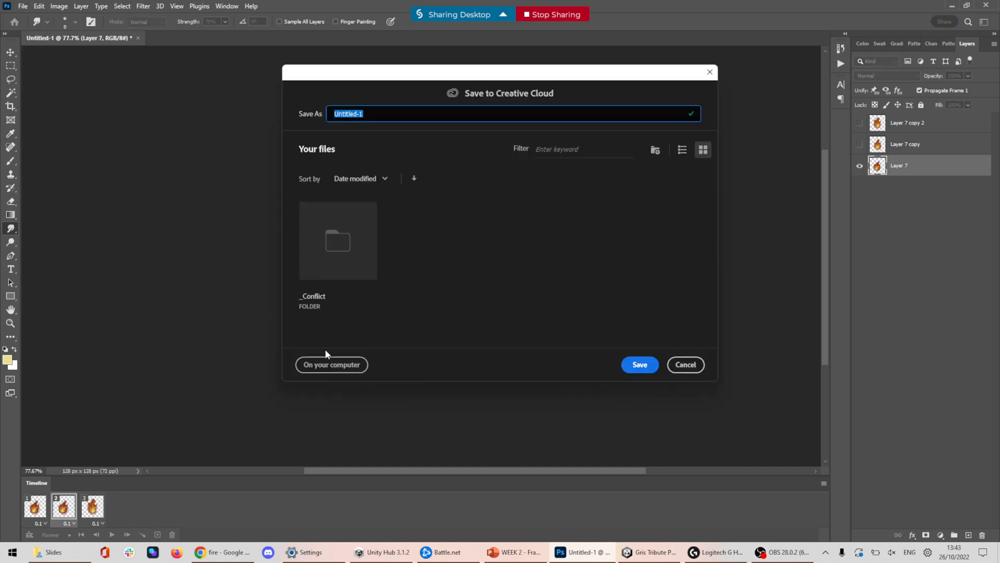
click(346, 366)
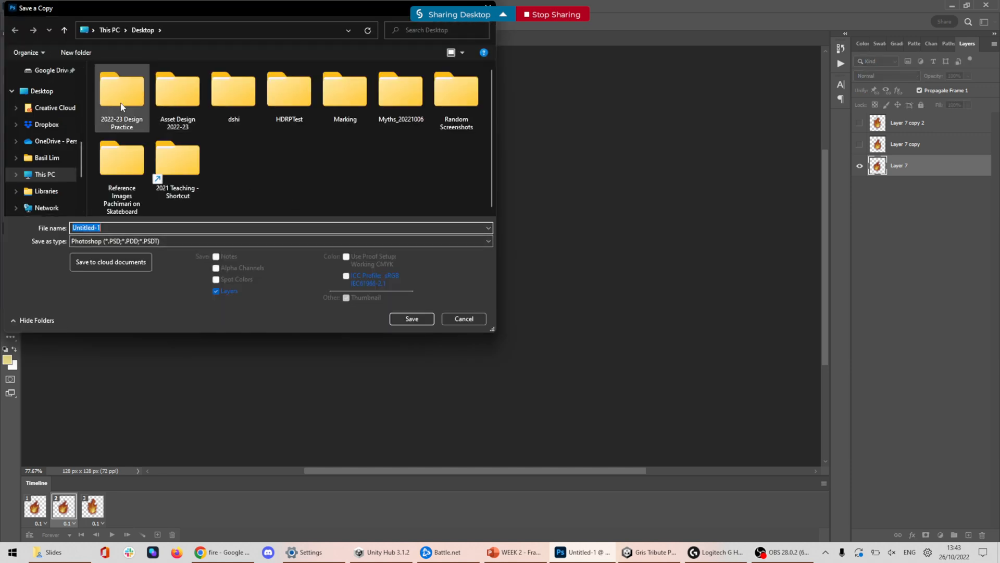
Create a folder named flamesheet inside the 2022-23 Design Practice folder and open it as the save location
double_click(134, 119)
right_click(190, 120)
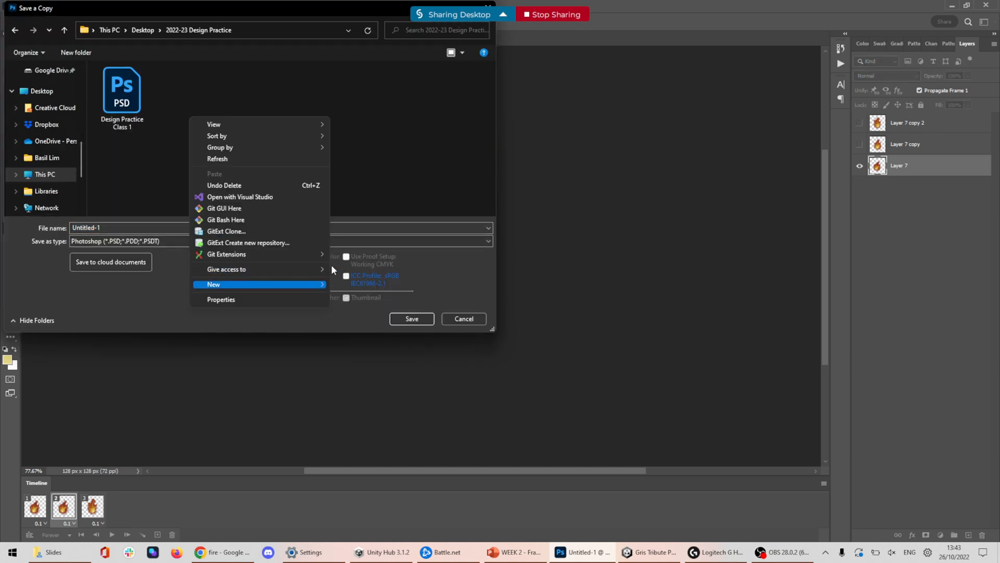
mouse_move(232, 284)
click(377, 285)
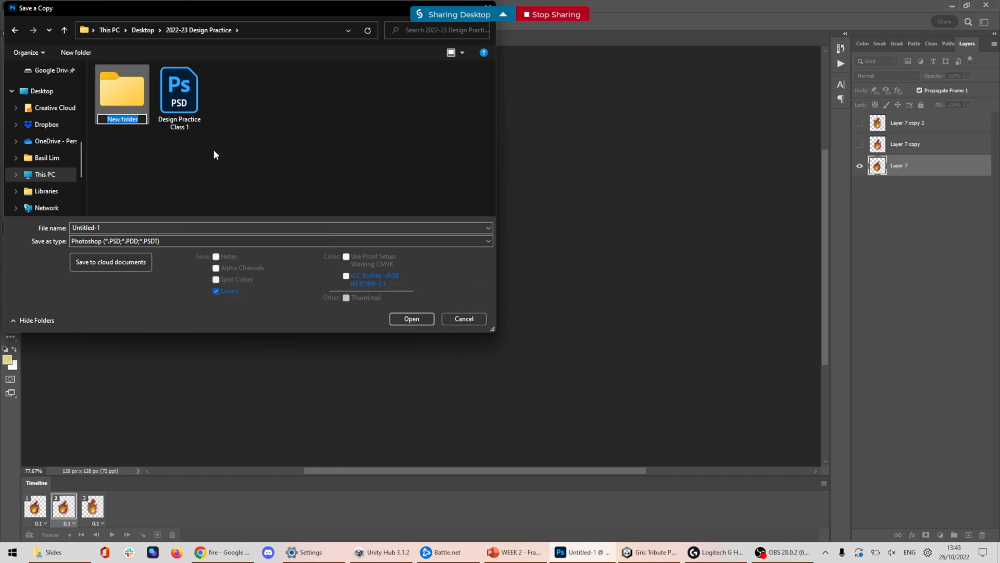
text(flamesheet)
key(Return)
key(Return)
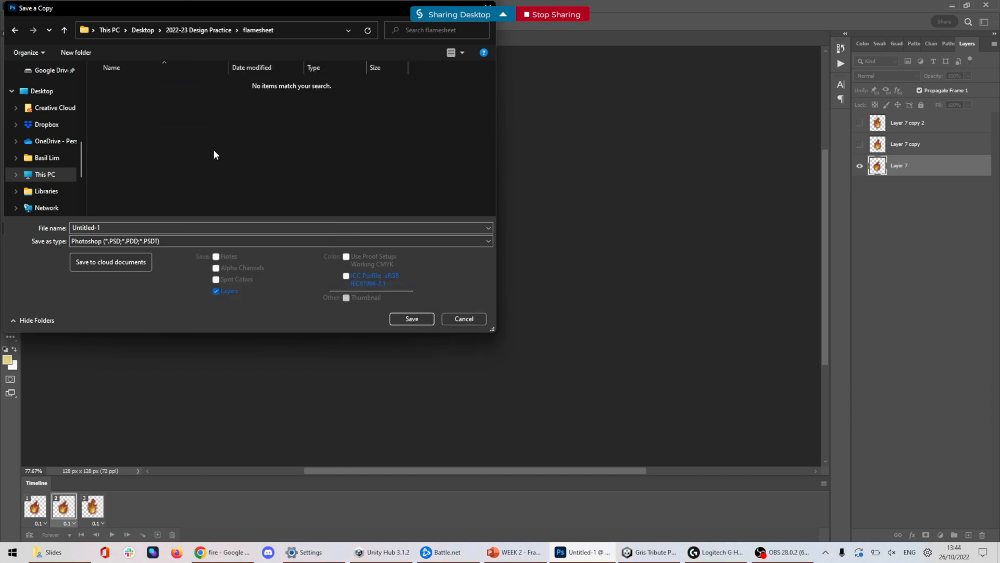
Save the visible flame as a PNG named flame1, accepting the default PNG format options
click(168, 241)
click(104, 383)
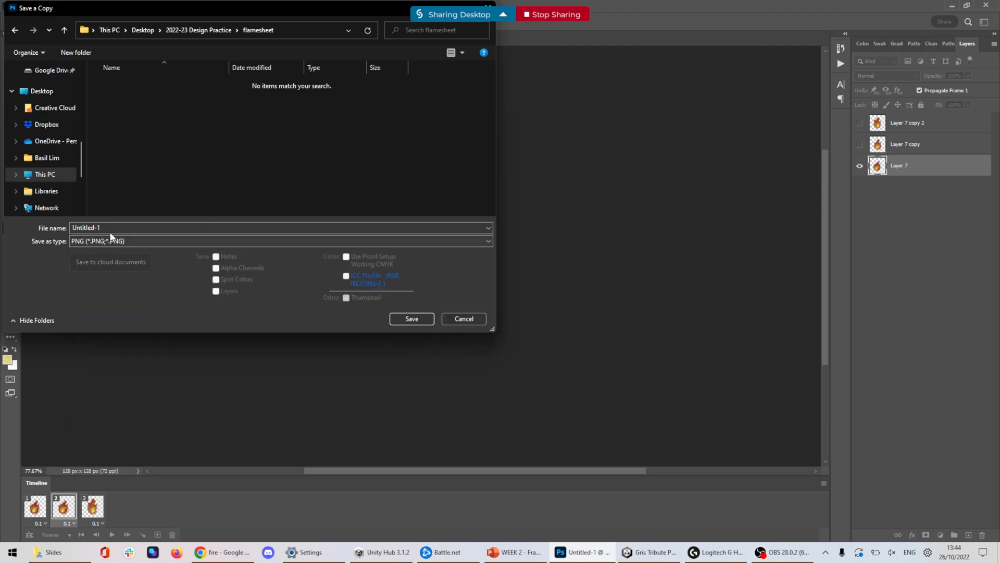
click(112, 228)
text(flame1)
key(Return)
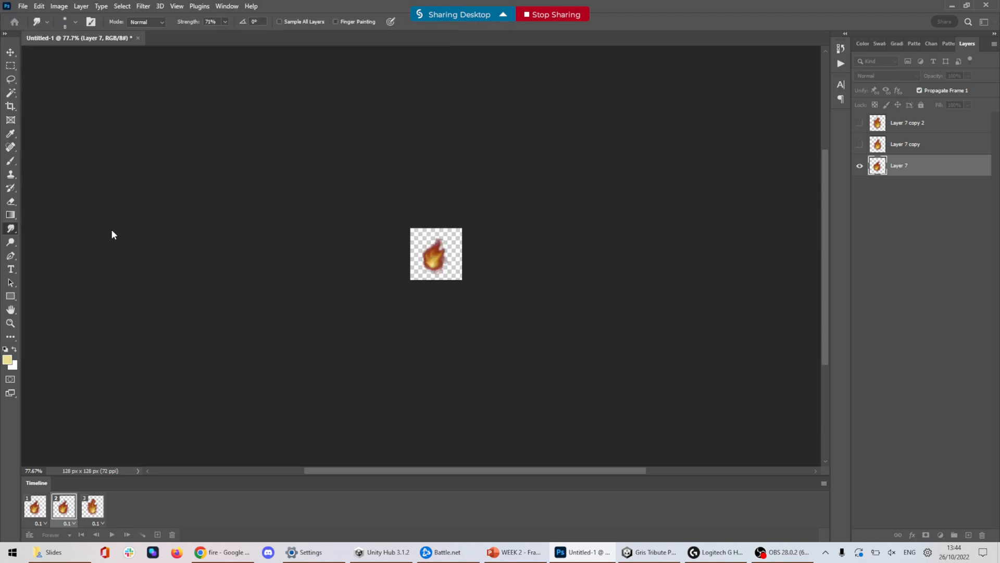
key(Return)
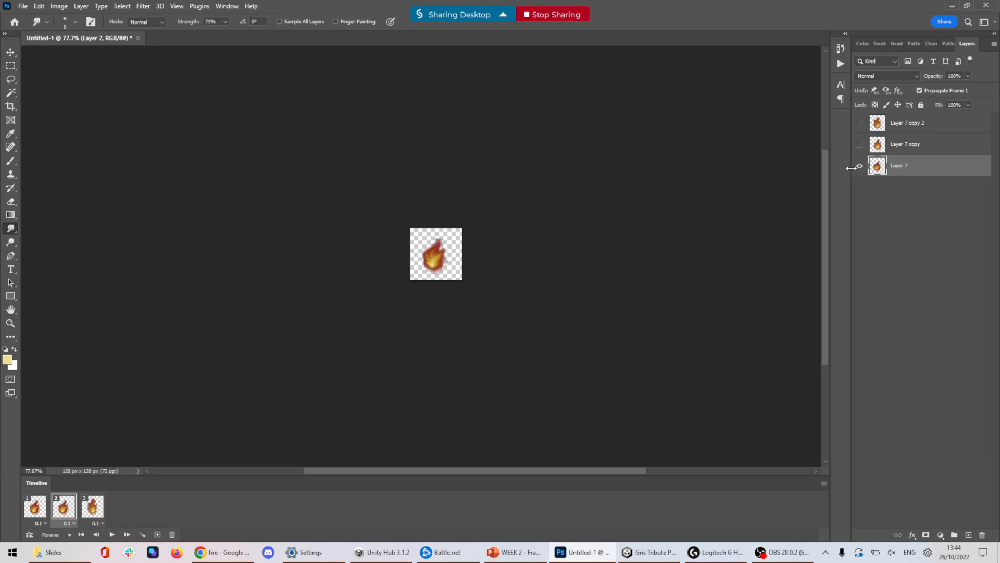
Make only Layer 7 copy visible and start saving a copy on the computer in PNG format
click(859, 165)
click(860, 145)
key(ctrl+s)
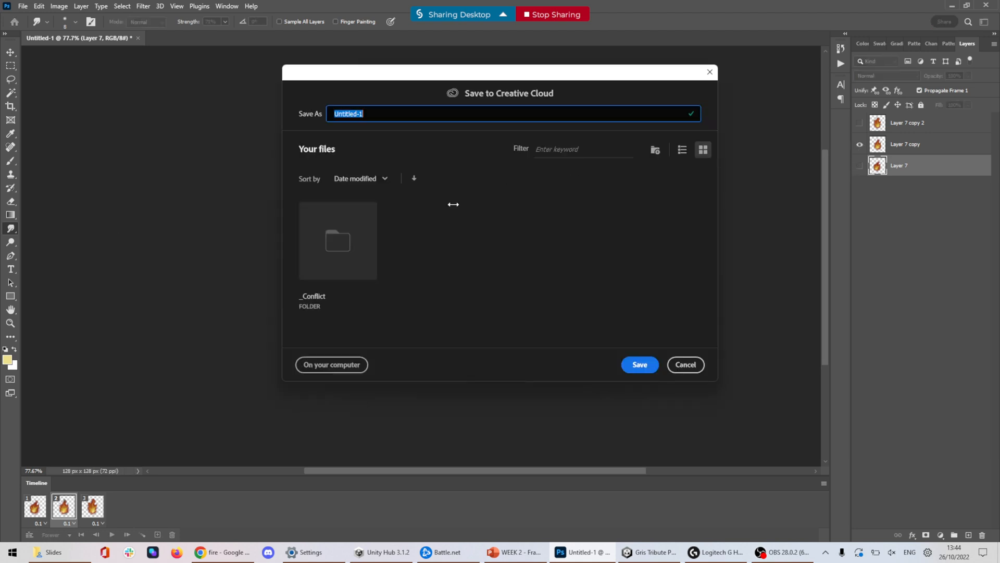
click(350, 364)
click(140, 242)
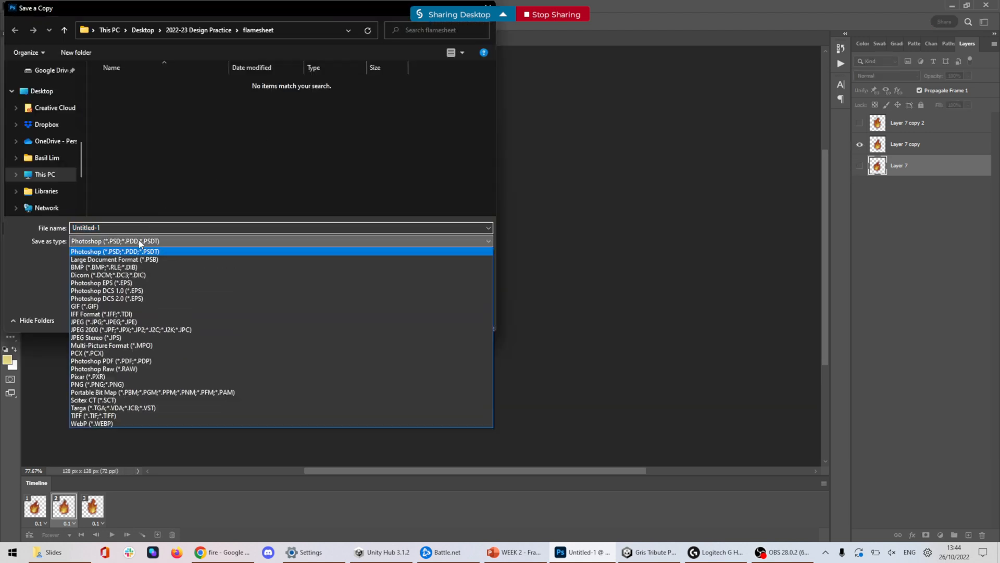
click(104, 384)
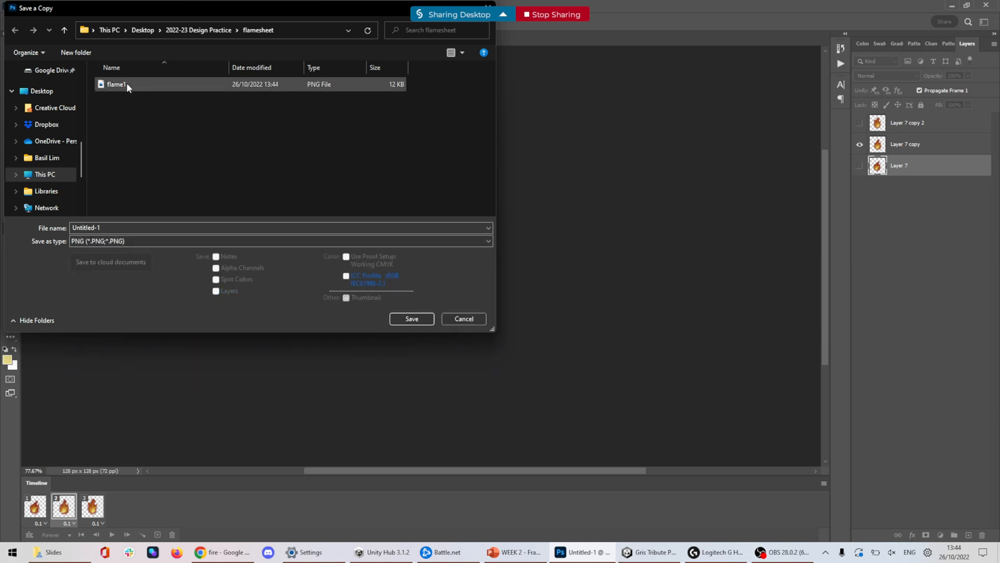
Name the PNG flame2, basing it on the existing flame1 file name, and save it with the default format options
click(126, 85)
click(125, 227)
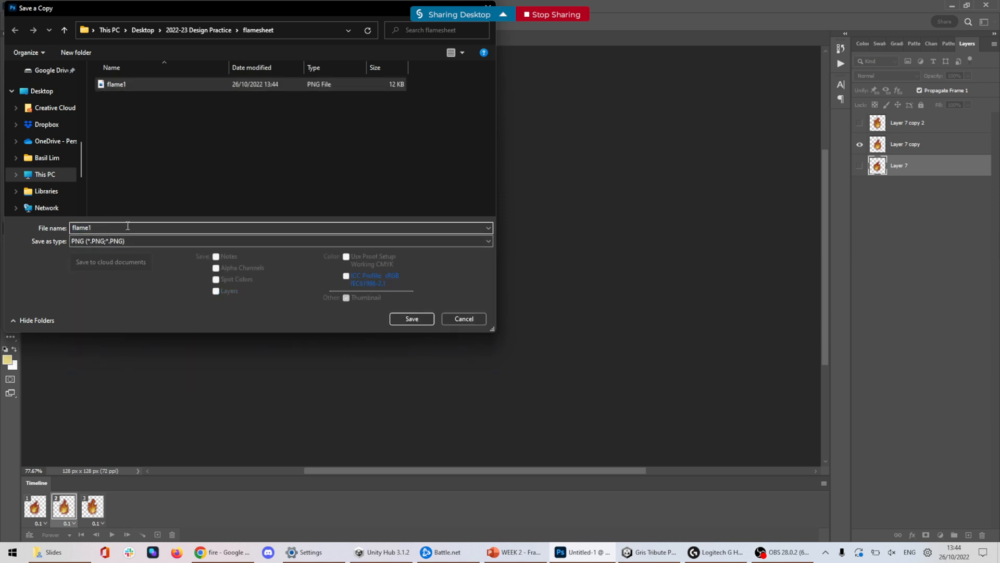
key(BackSpace)
text(2)
key(Return)
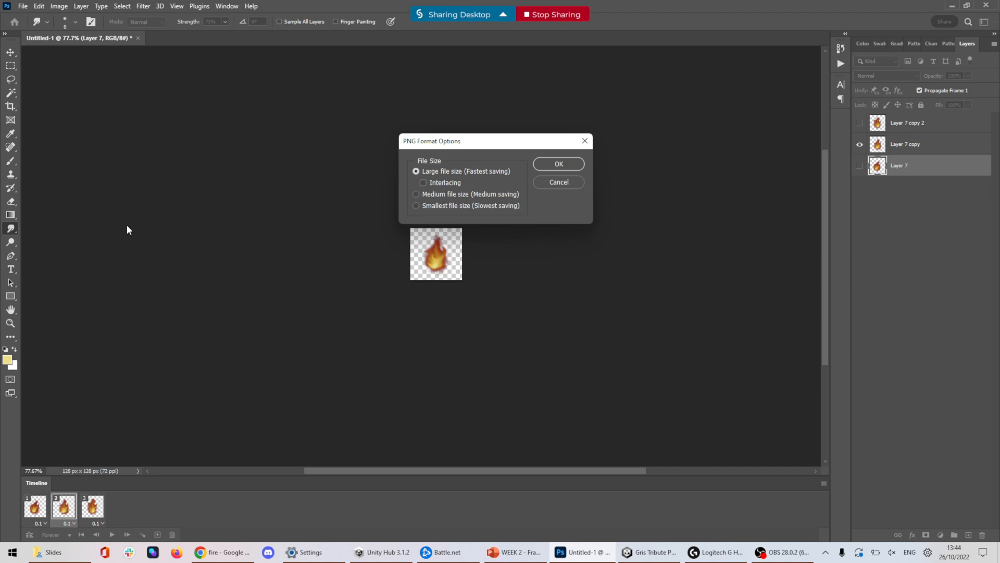
key(Return)
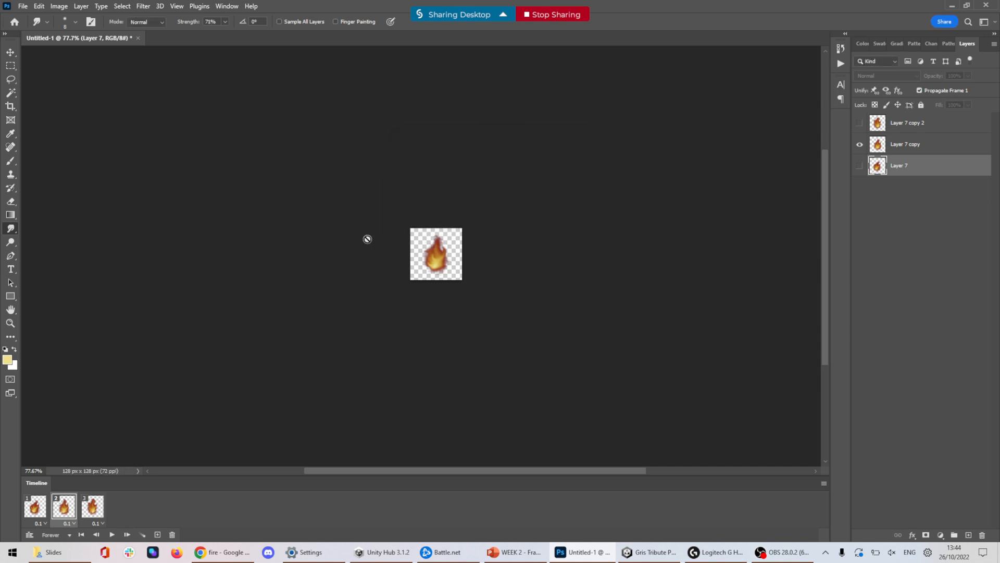
Make only Layer 7 copy 2 visible and start saving a copy on the computer in PNG format
click(861, 146)
click(860, 125)
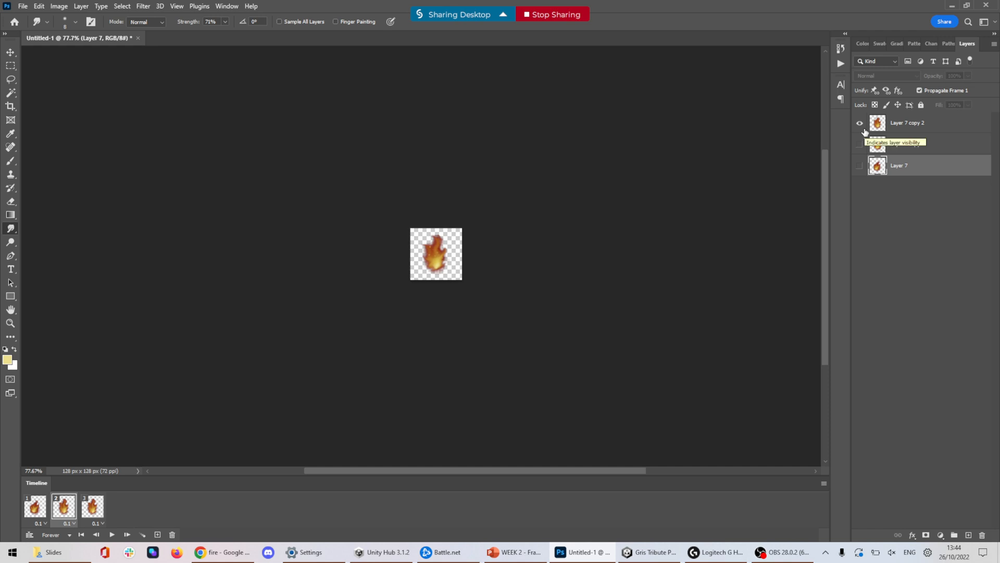
key(ctrl+s)
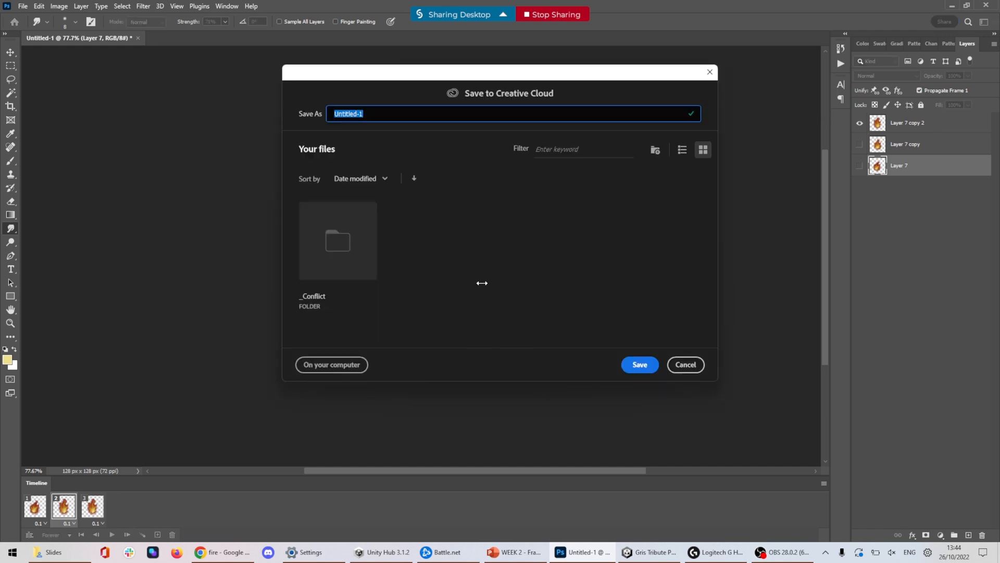
click(348, 365)
click(159, 241)
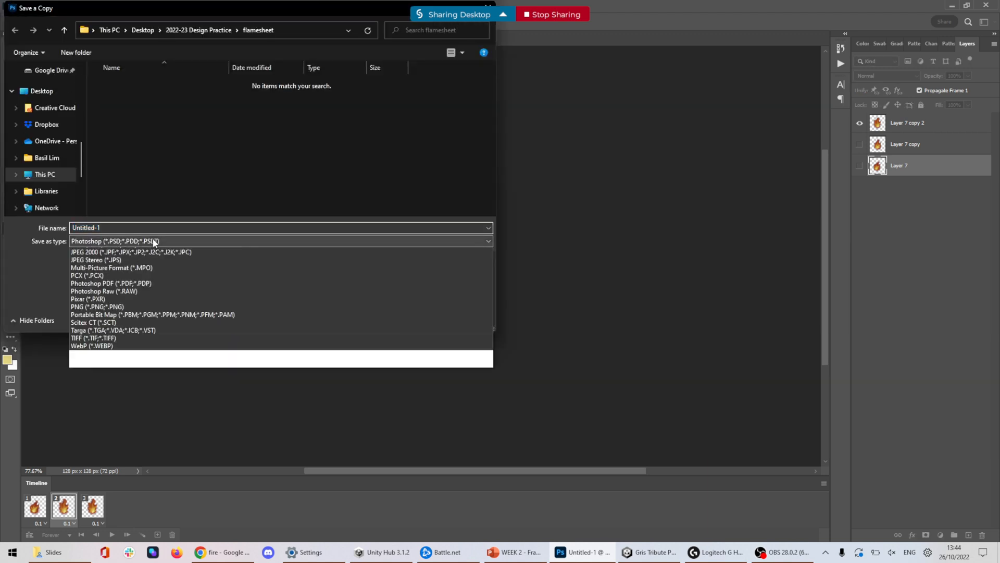
click(107, 384)
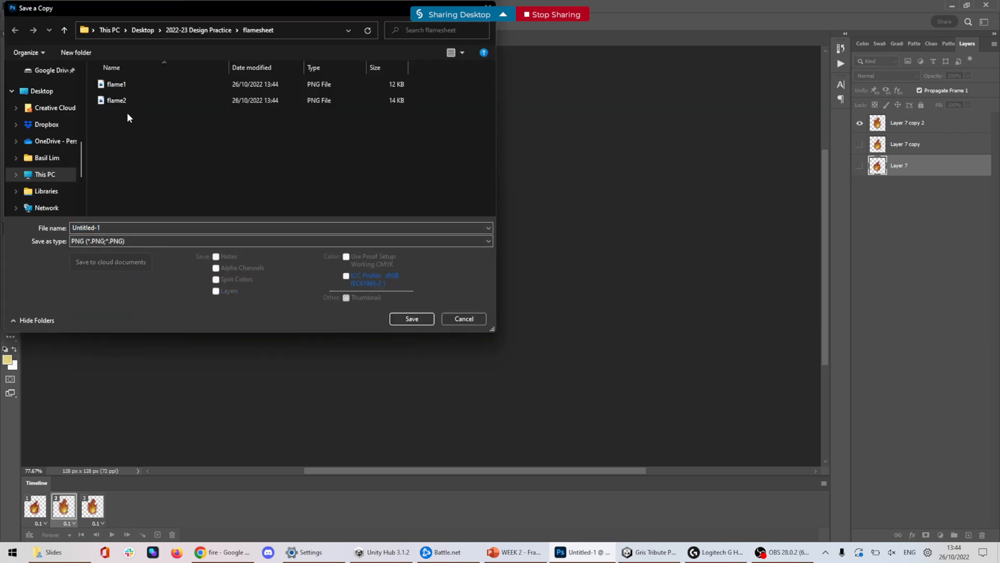
Name the PNG flame3, basing it on the existing flame2 file name, and save it with the default format options
click(116, 100)
click(111, 229)
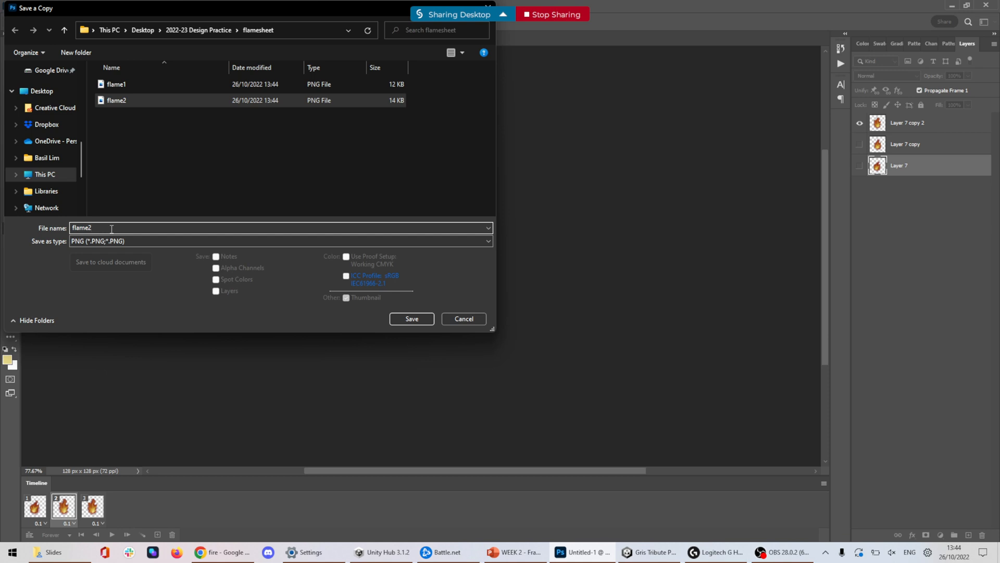
key(BackSpace)
text(3)
key(Return)
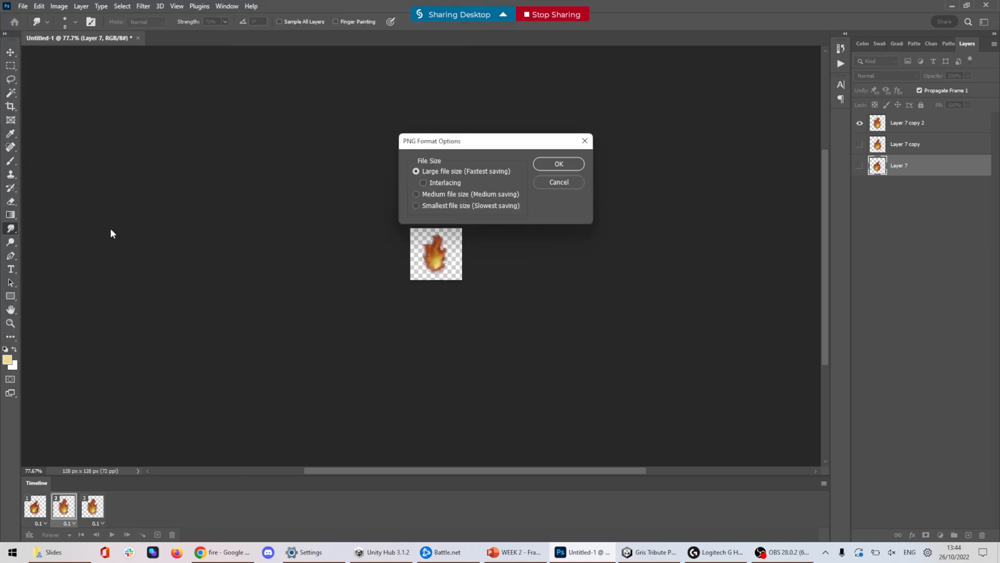
key(Return)
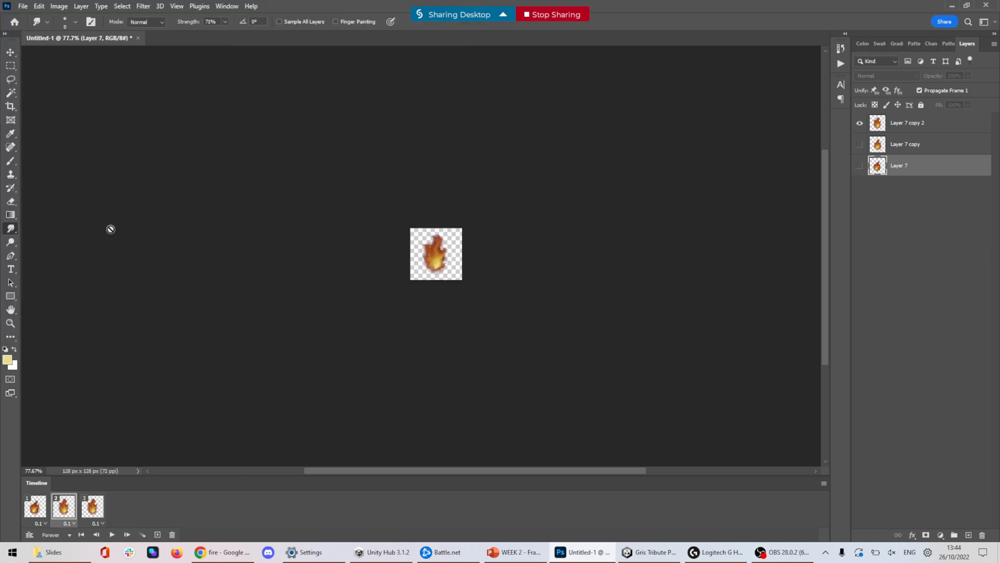
key(ctrl+s)
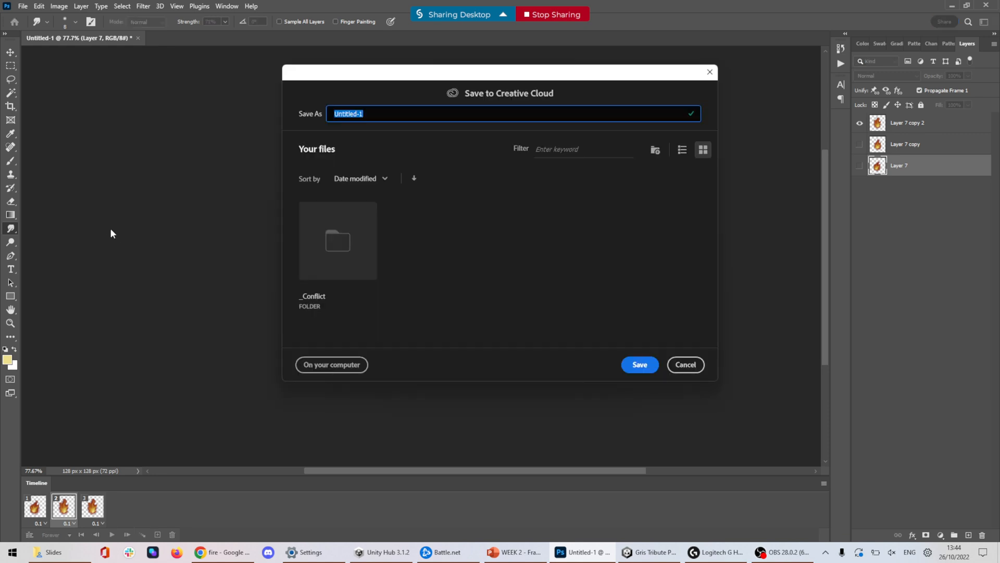
click(683, 367)
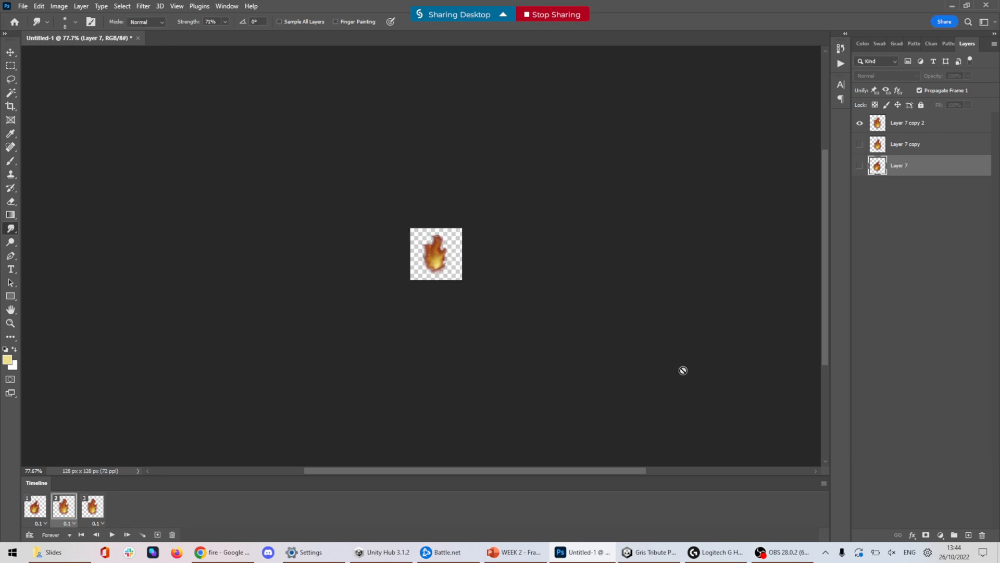
Switch to File Explorer, open the flamesheet folder inside 2022-23 Design Practice on the Desktop, and check the flame1, flame2 and flame3 images
click(74, 554)
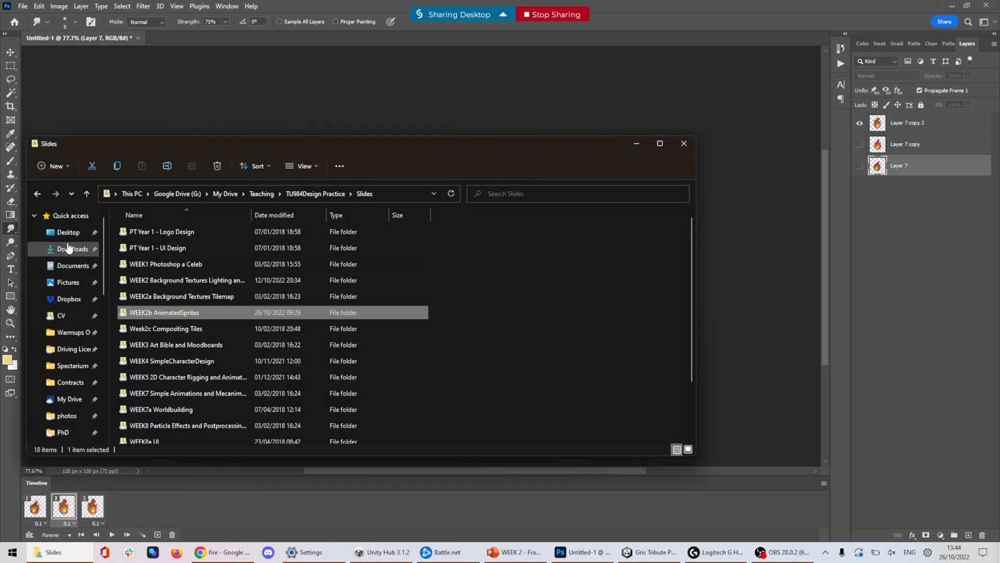
click(68, 232)
click(157, 256)
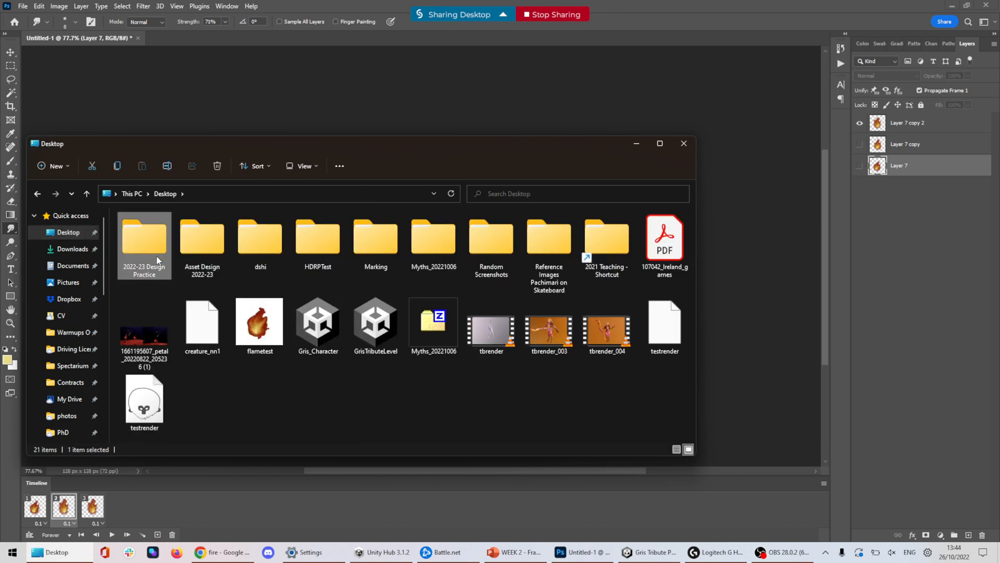
double_click(156, 255)
double_click(156, 255)
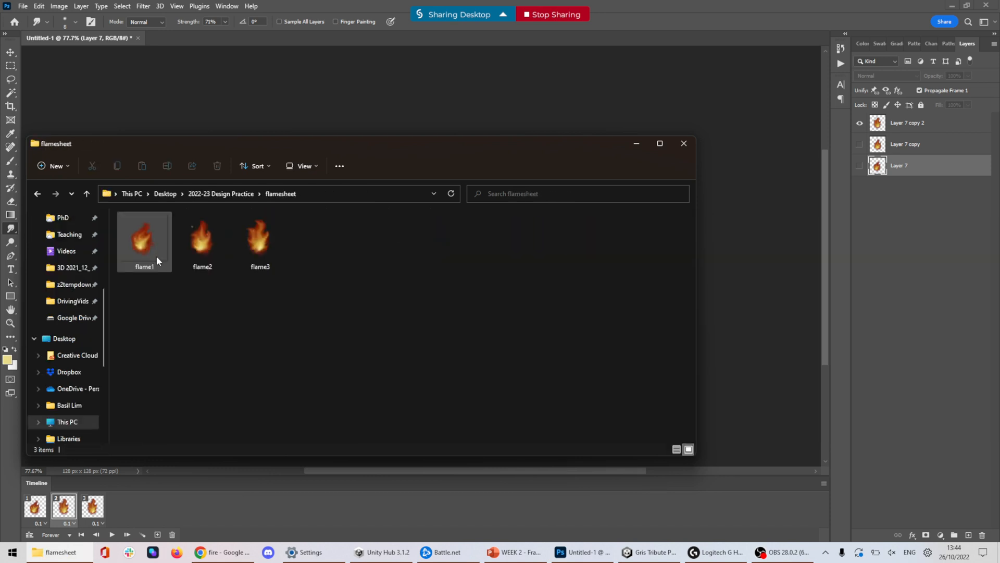
click(155, 255)
click(211, 254)
click(258, 258)
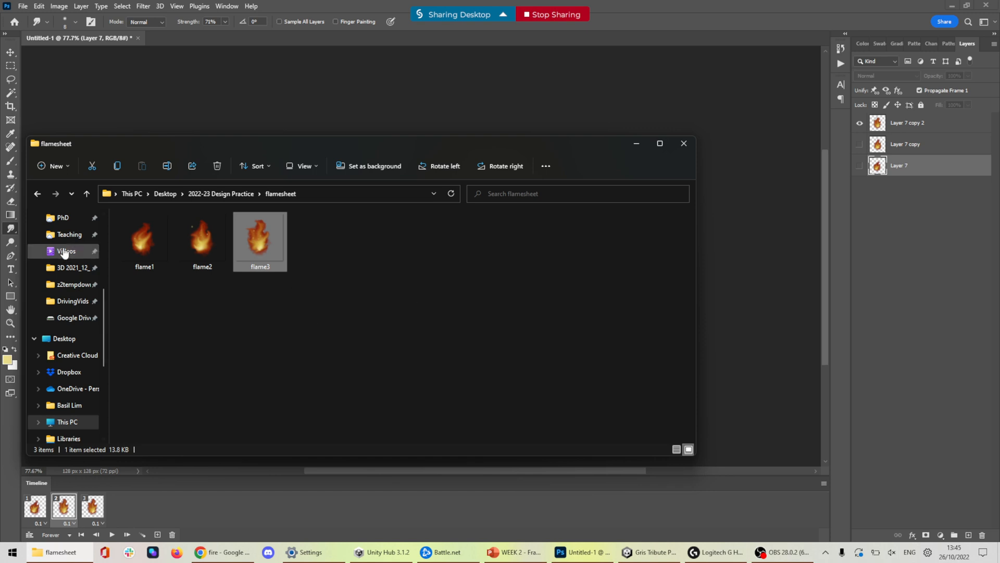
click(159, 258)
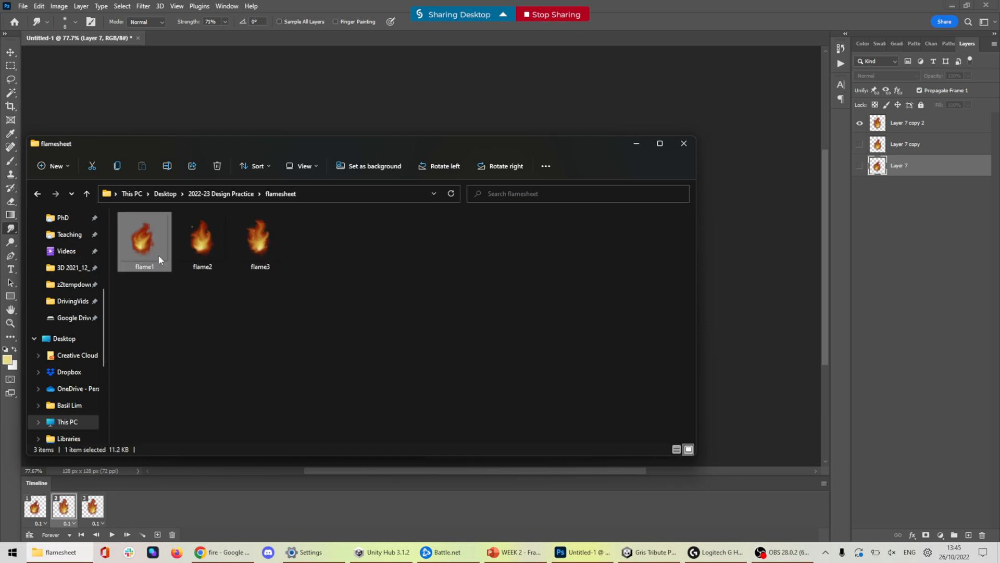
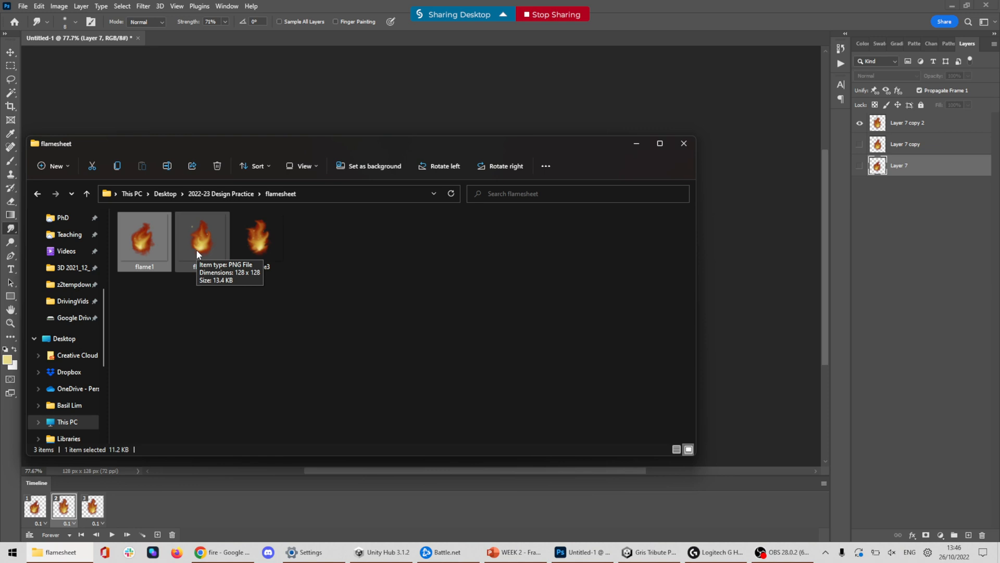
Switch back to Photoshop and create a new transparent document 384 pixels wide and 128 pixels high
click(744, 252)
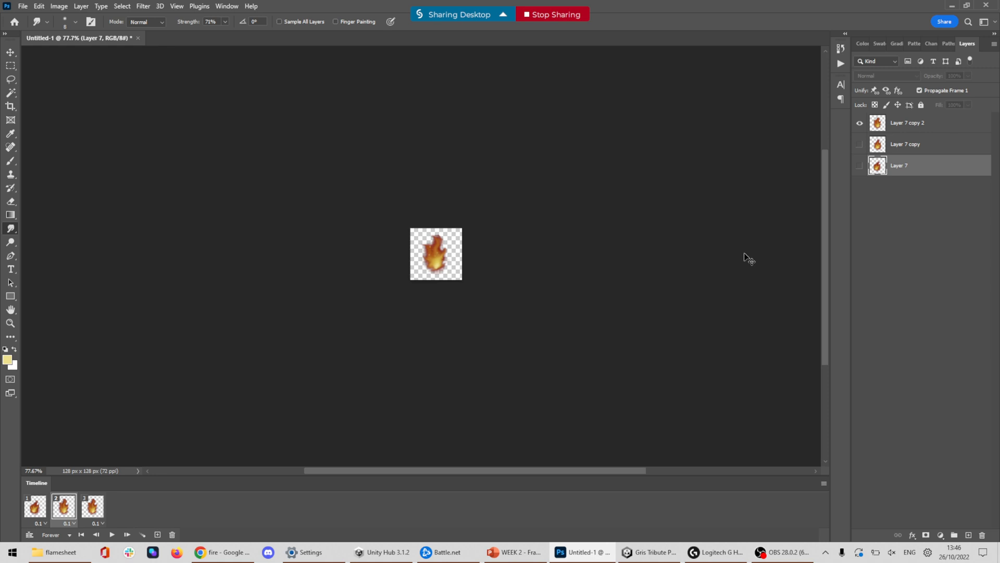
key(ctrl+n)
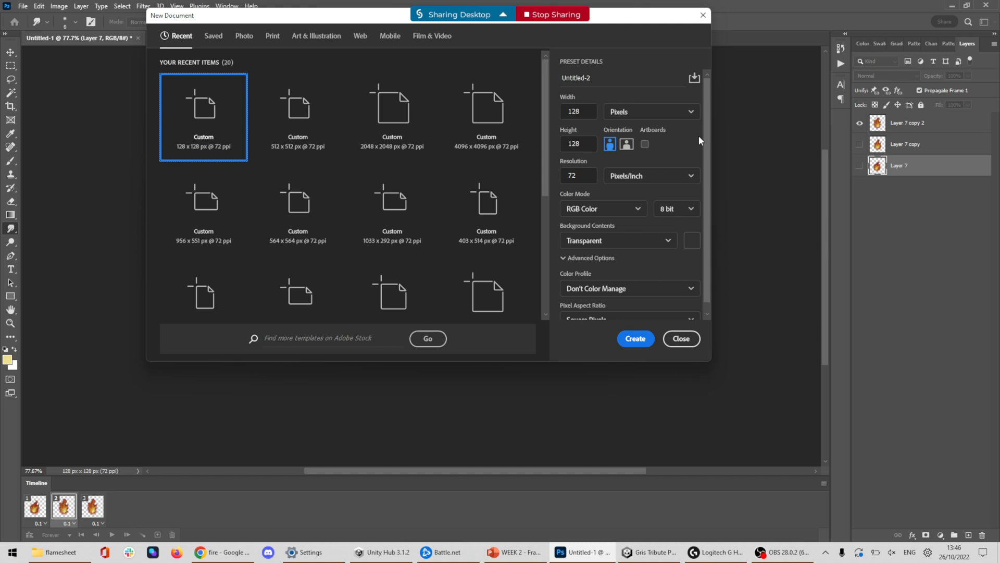
click(584, 111)
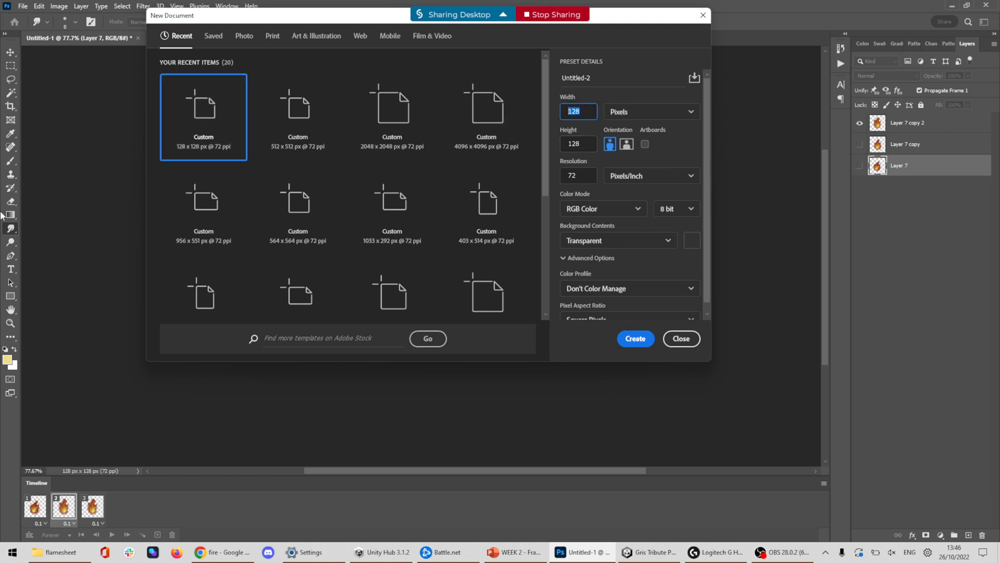
text(384)
click(635, 339)
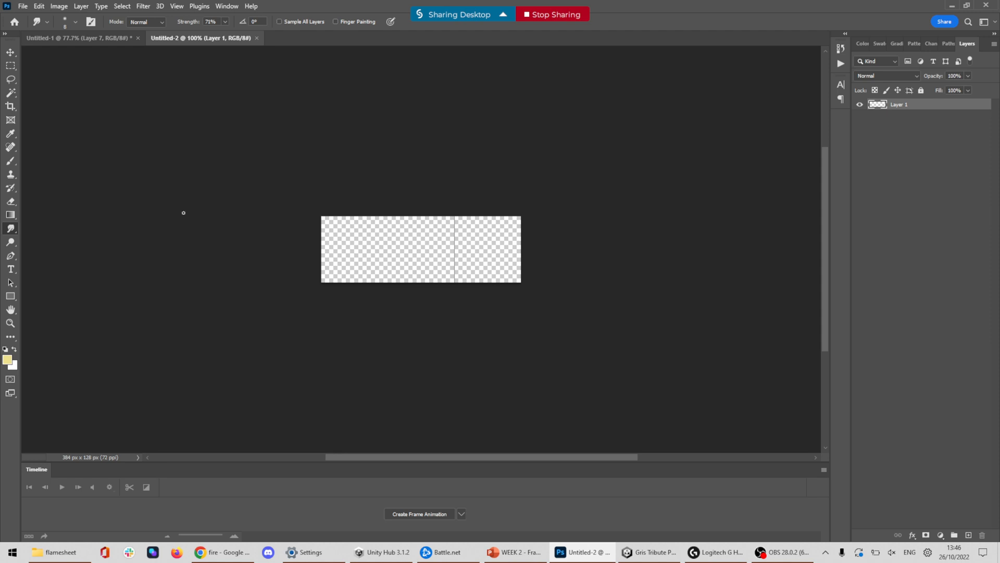
Set the grid preferences to a gridline every 128 pixels
click(39, 5)
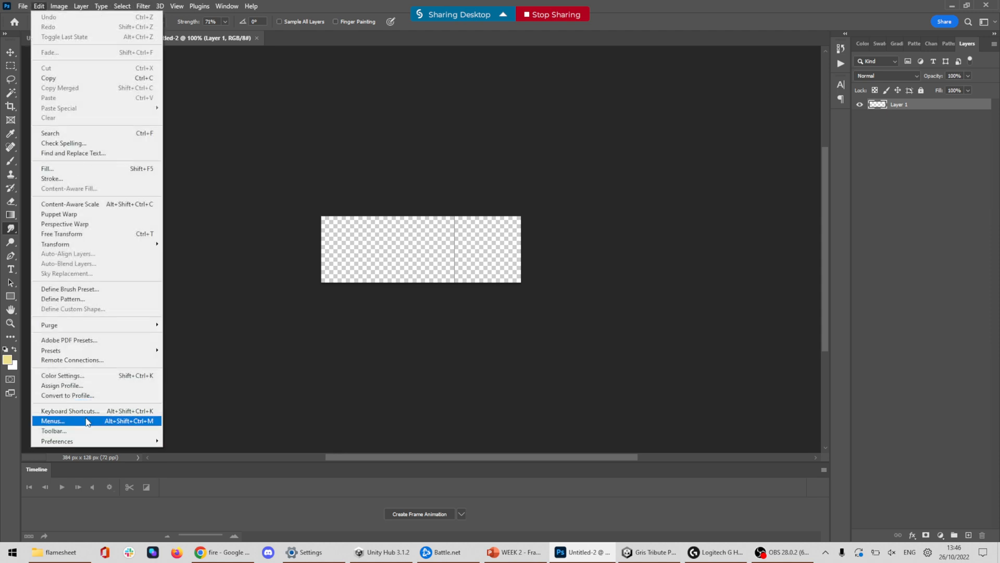
mouse_move(63, 440)
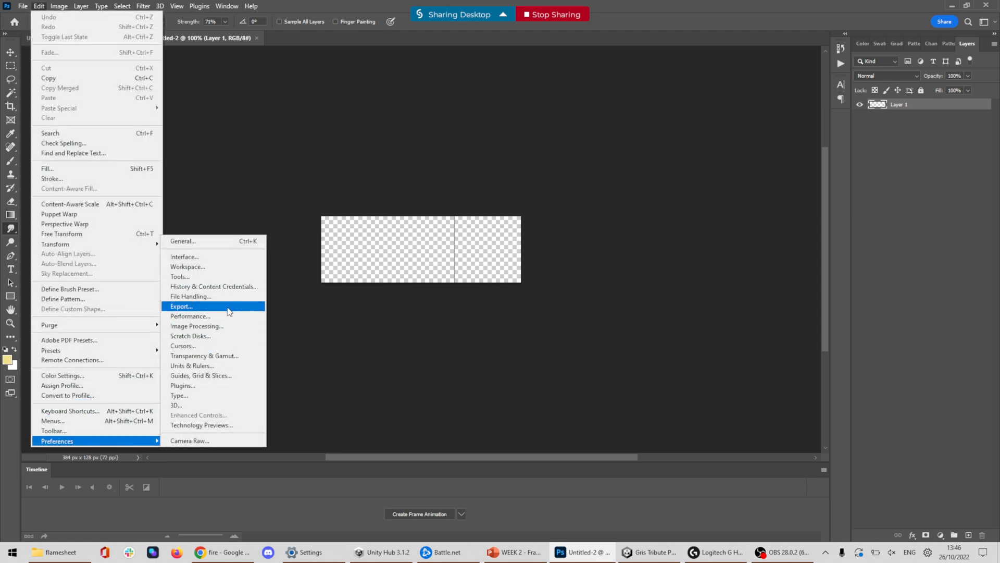
click(200, 375)
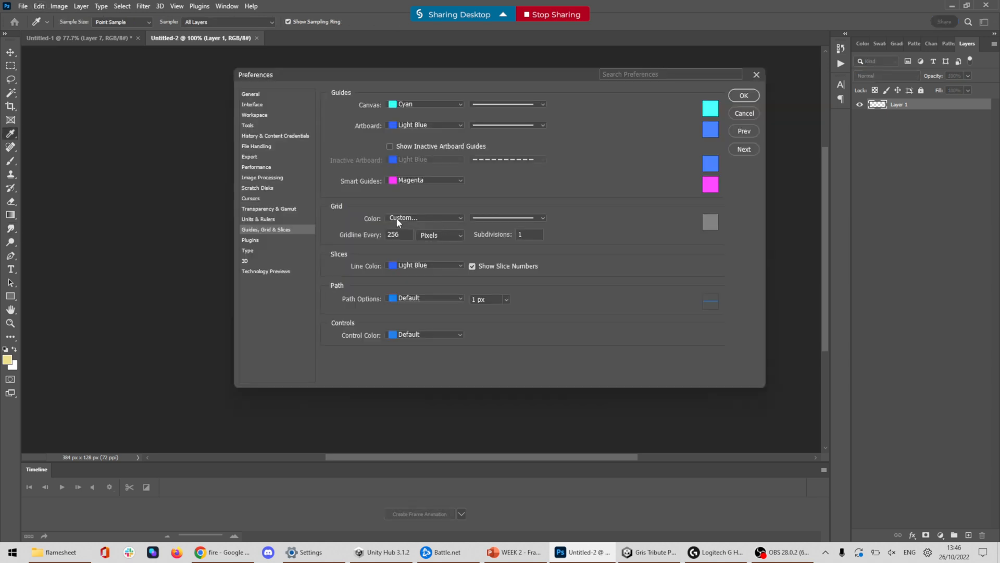
text(128)
key(Return)
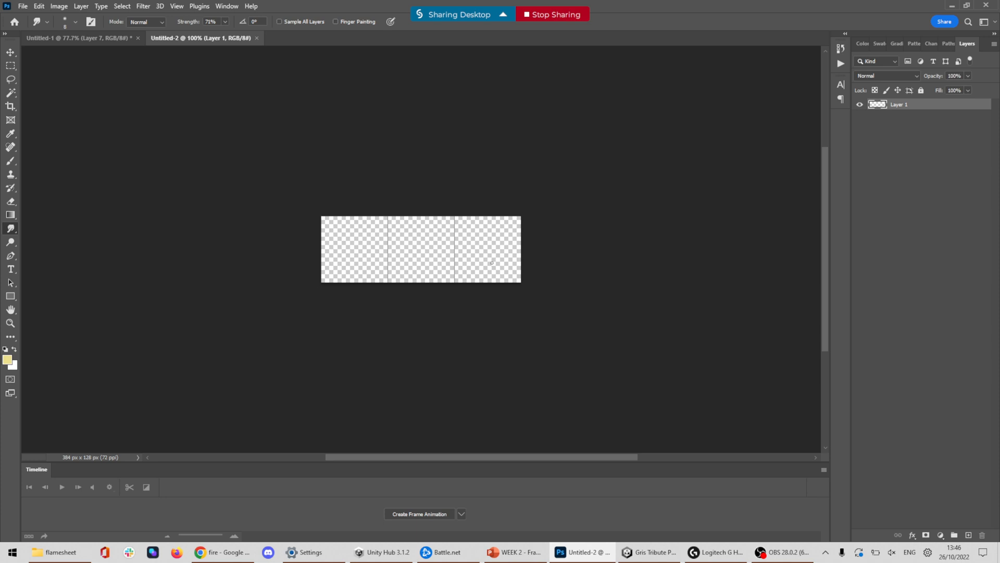
Place the flame1 image from the flamesheet folder in the first grid cell of the new document
click(59, 551)
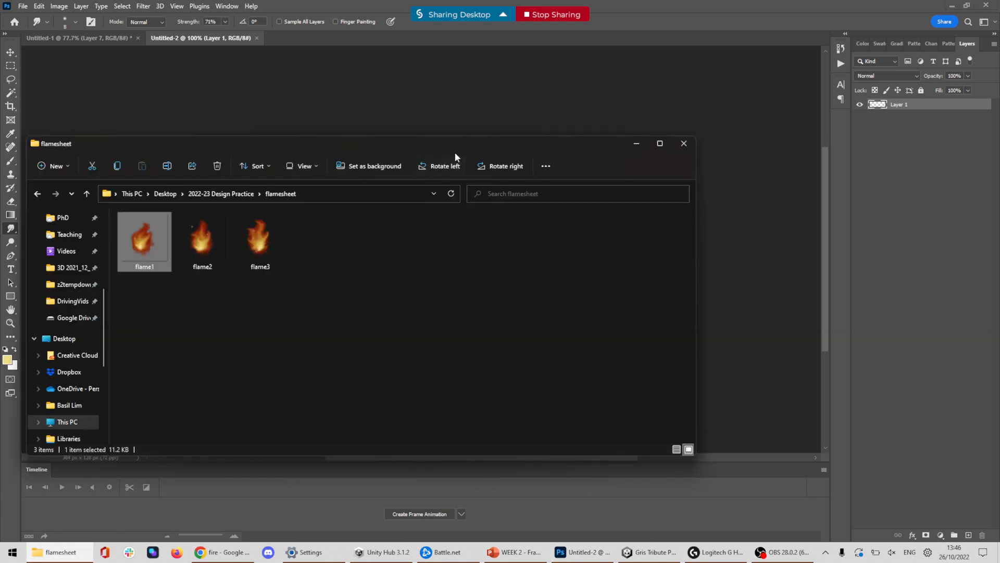
drag(453, 150, 657, 296)
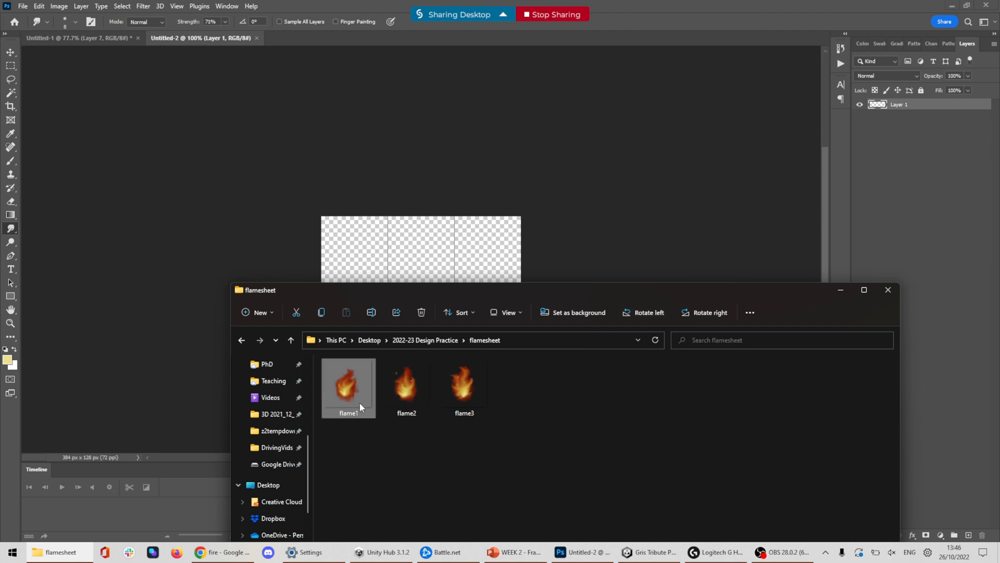
mouse_move(353, 236)
mouse_down()
mouse_move(360, 252)
mouse_move(415, 254)
mouse_move(349, 254)
mouse_up()
key(Return)
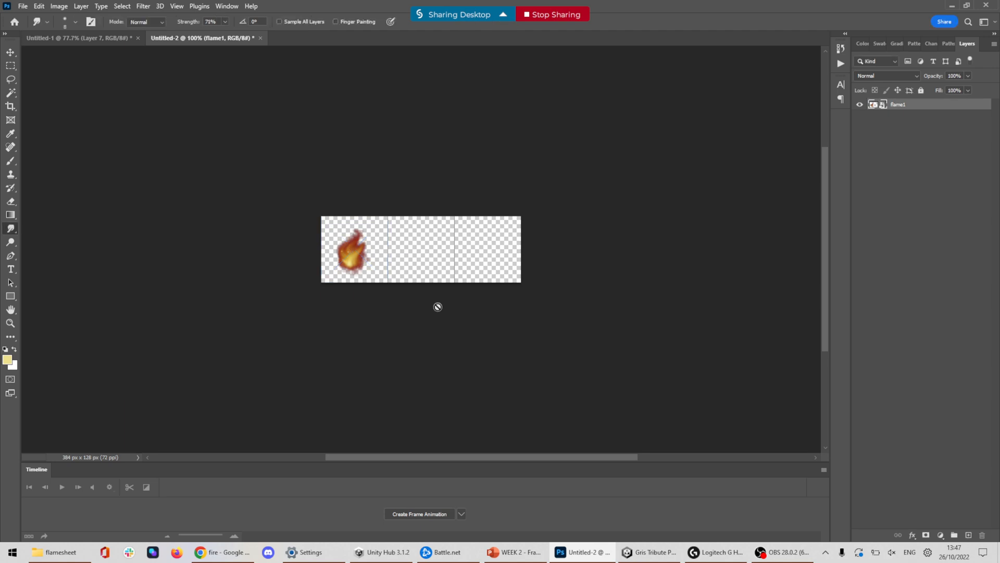
Place the flame2 image from the flamesheet folder in the middle grid cell
click(61, 552)
drag(406, 371, 426, 248)
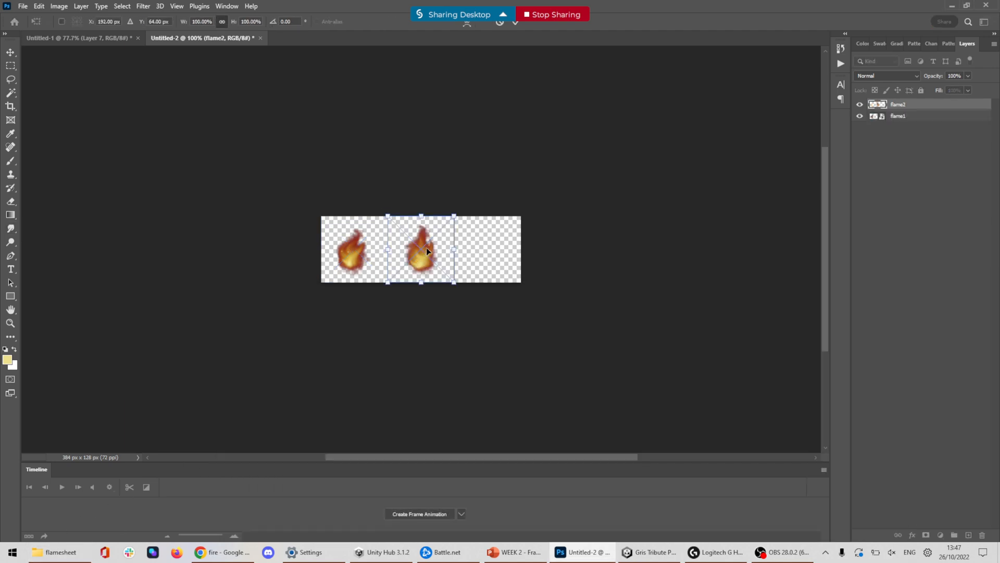
key(Return)
Place the flame3 image from the flamesheet folder and move it into the third grid cell
click(60, 552)
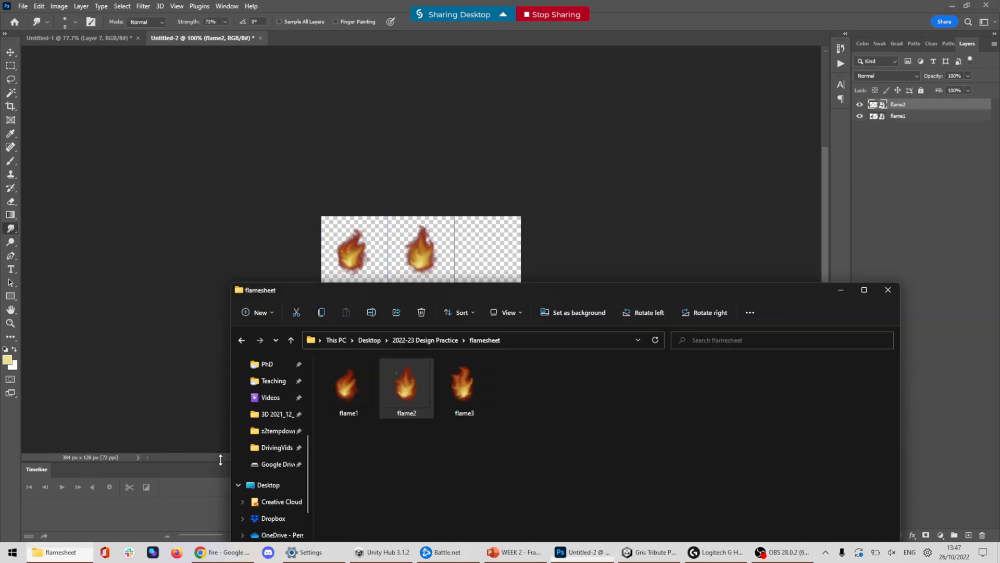
drag(454, 394, 481, 250)
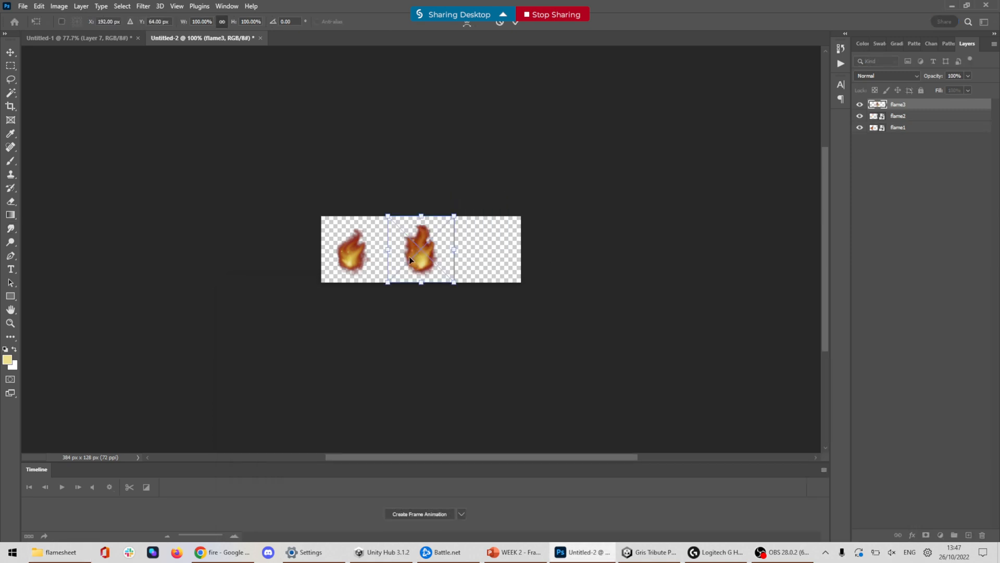
drag(410, 258, 478, 257)
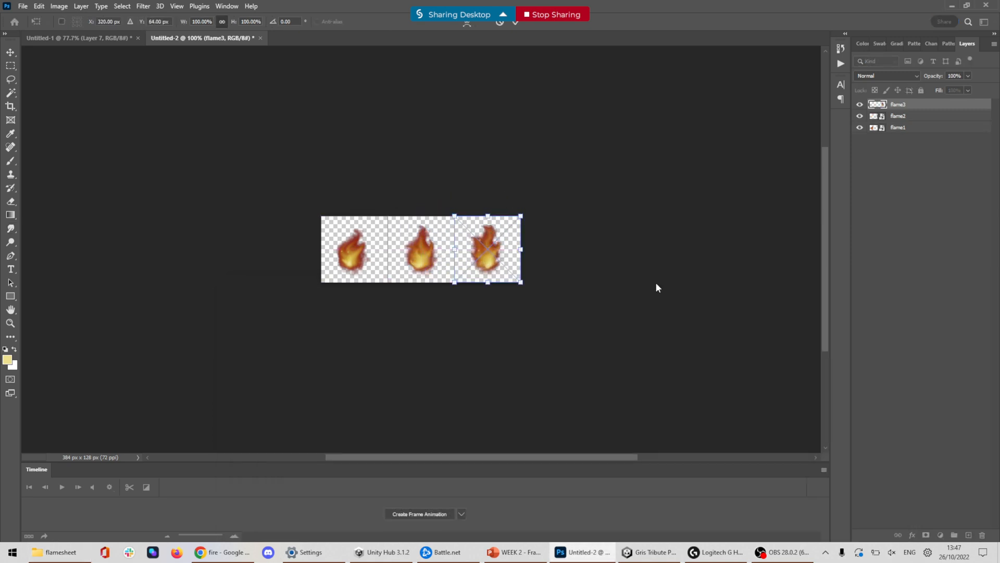
key(Return)
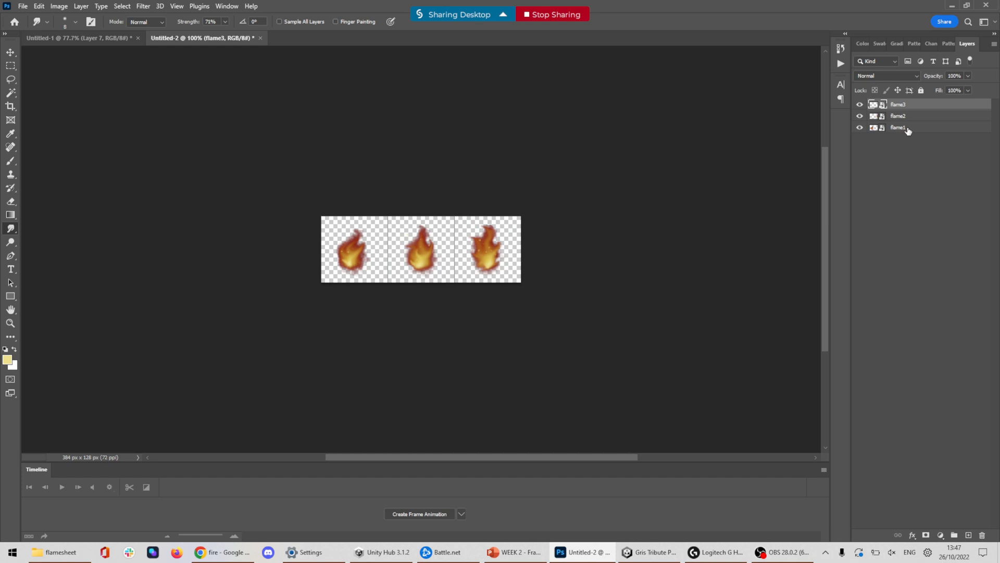
Save the sheet on the computer as a PNG named flamesheet in the flamesheet folder, and open the saved image from File Explorer
key(ctrl+s)
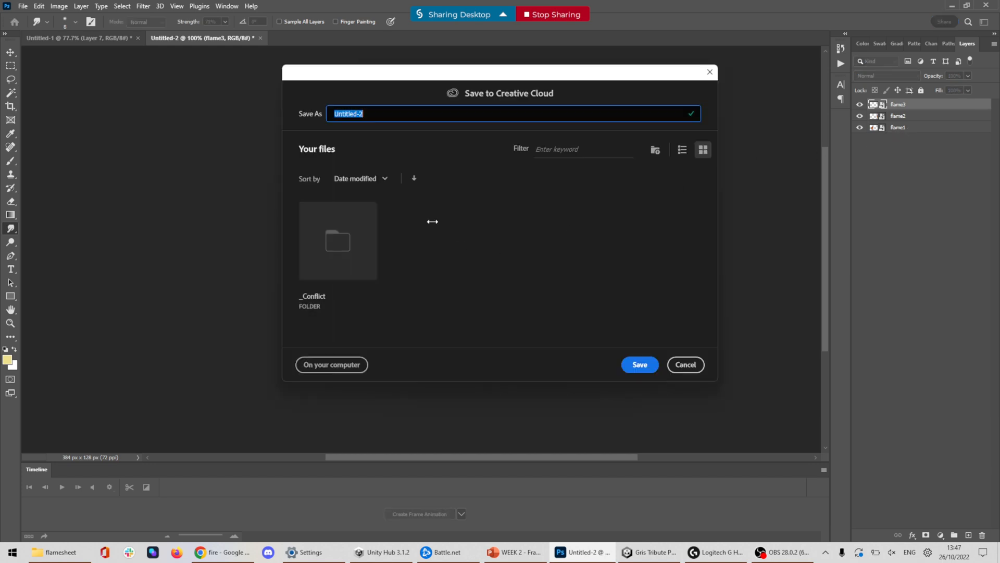
click(342, 363)
click(152, 241)
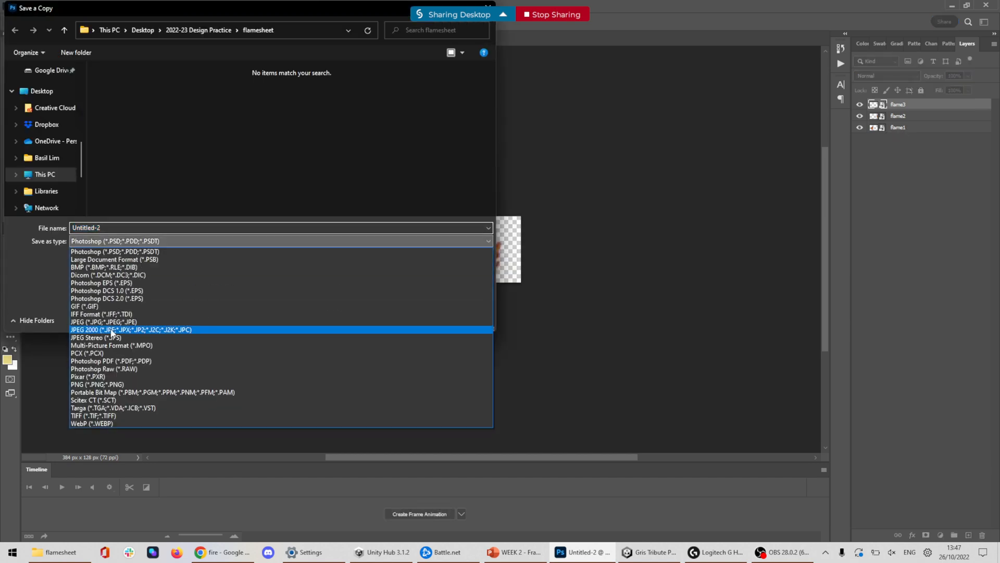
click(103, 385)
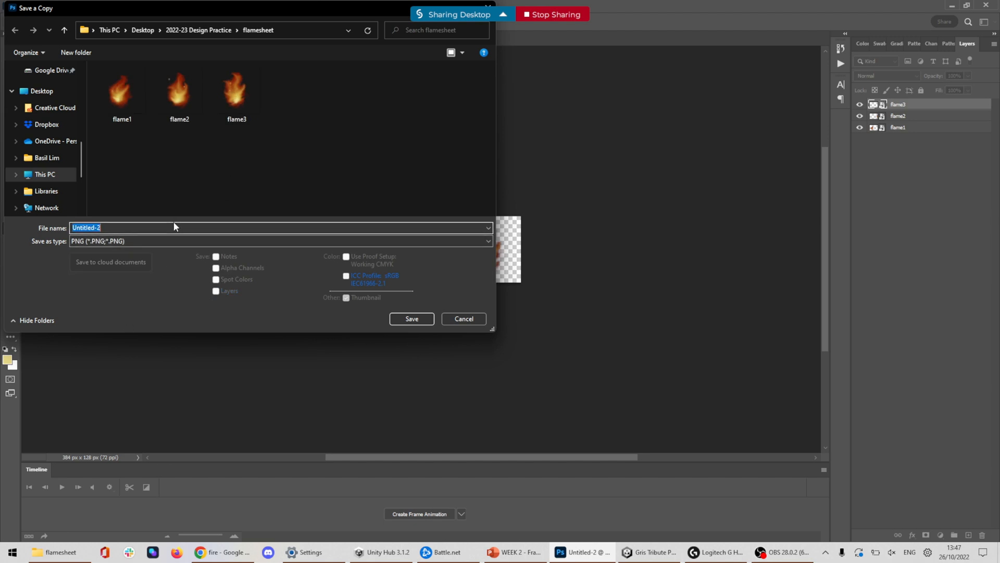
text(flamesheet)
key(Return)
key(Return)
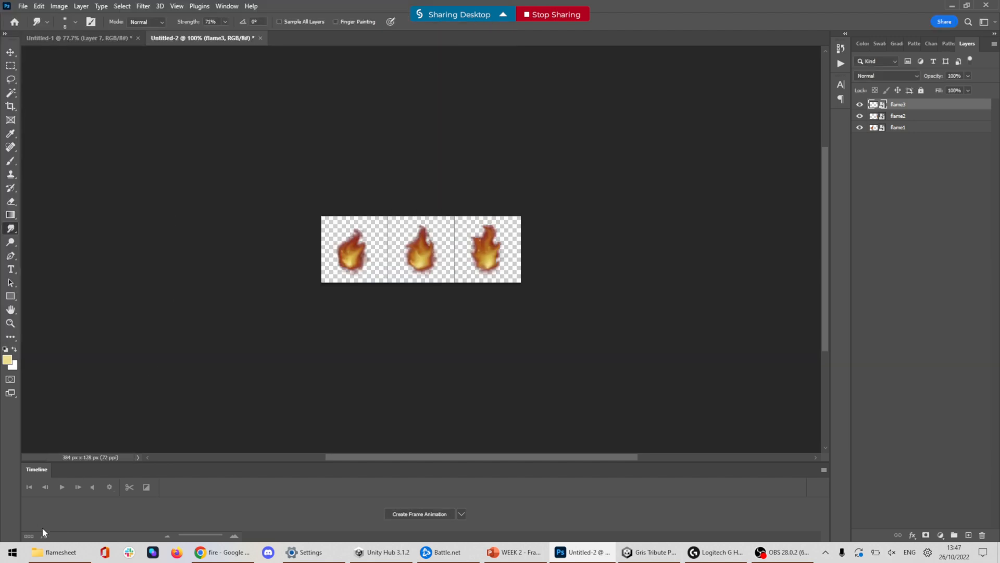
click(58, 556)
double_click(519, 407)
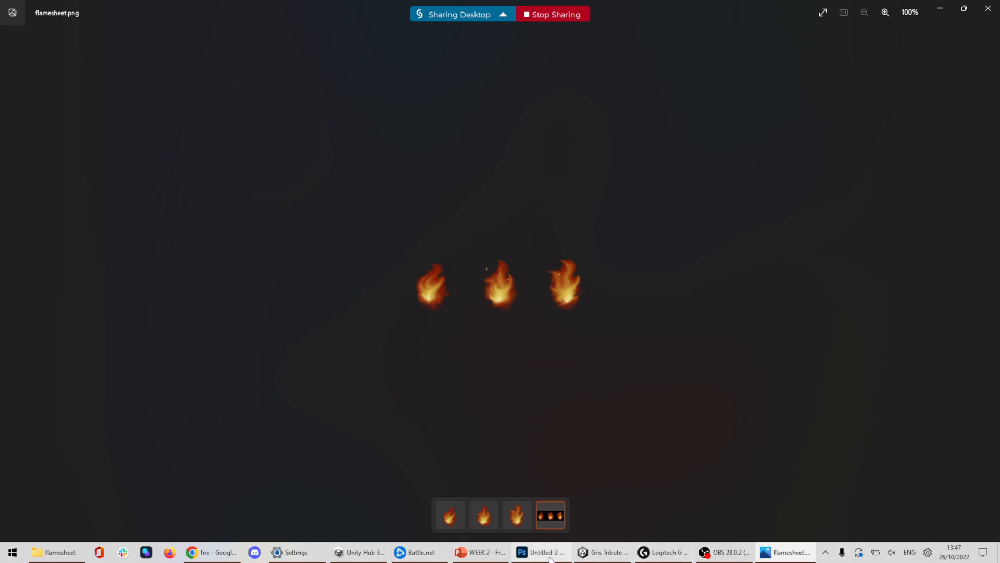
Switch to the Gris Tribute project in Unity and create a new scene from the Basic 2D (Built-in) template
click(602, 553)
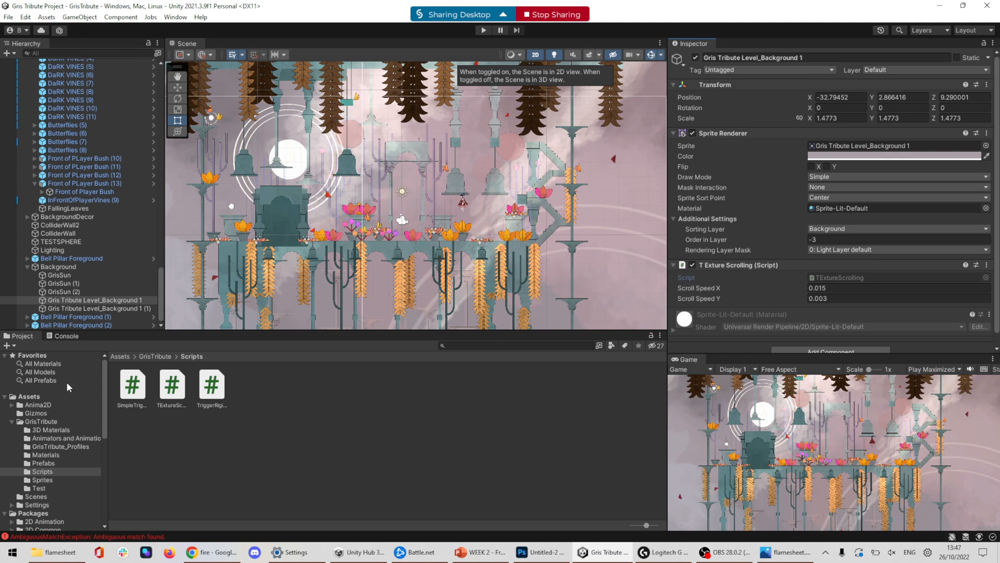
click(11, 422)
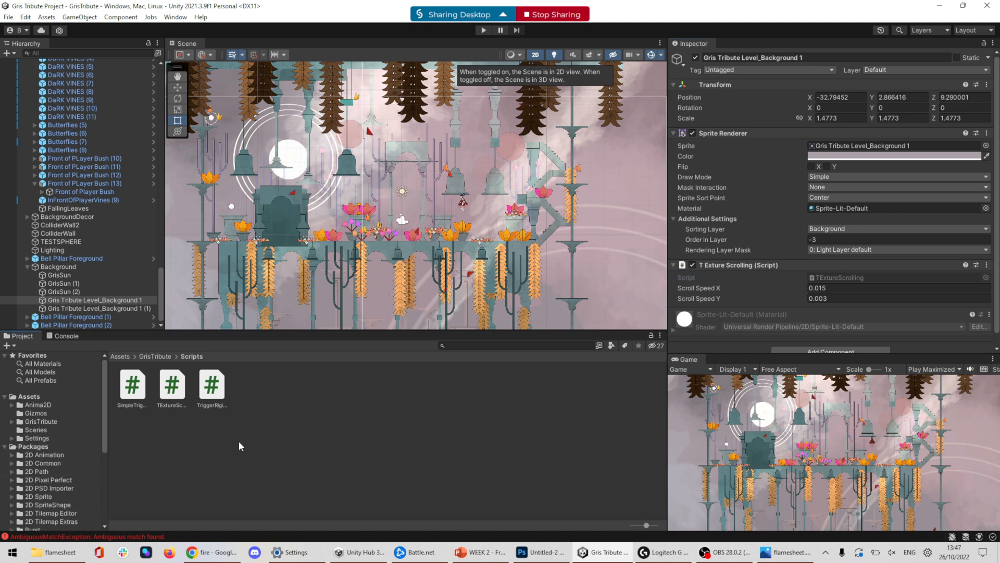
click(269, 431)
click(9, 17)
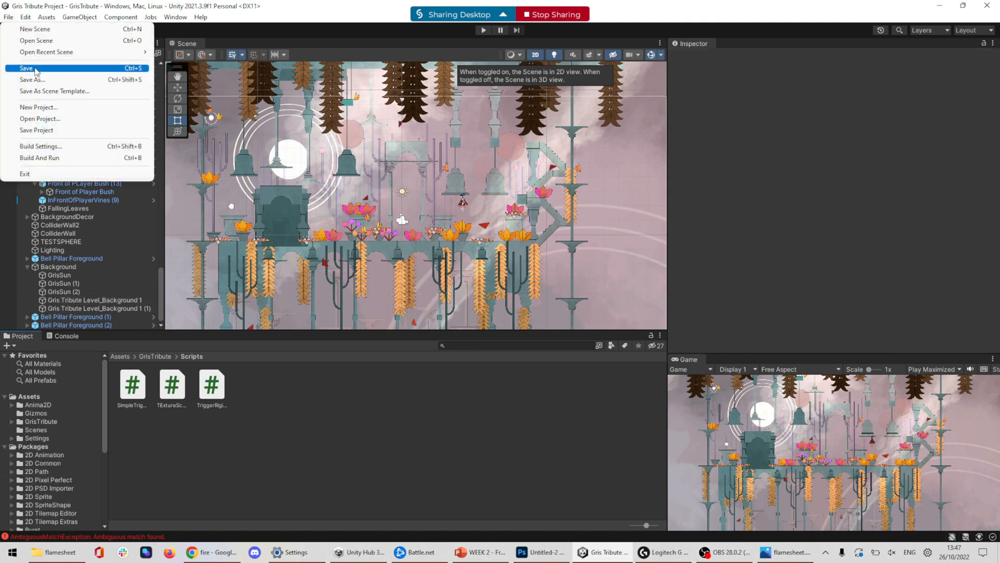
click(35, 29)
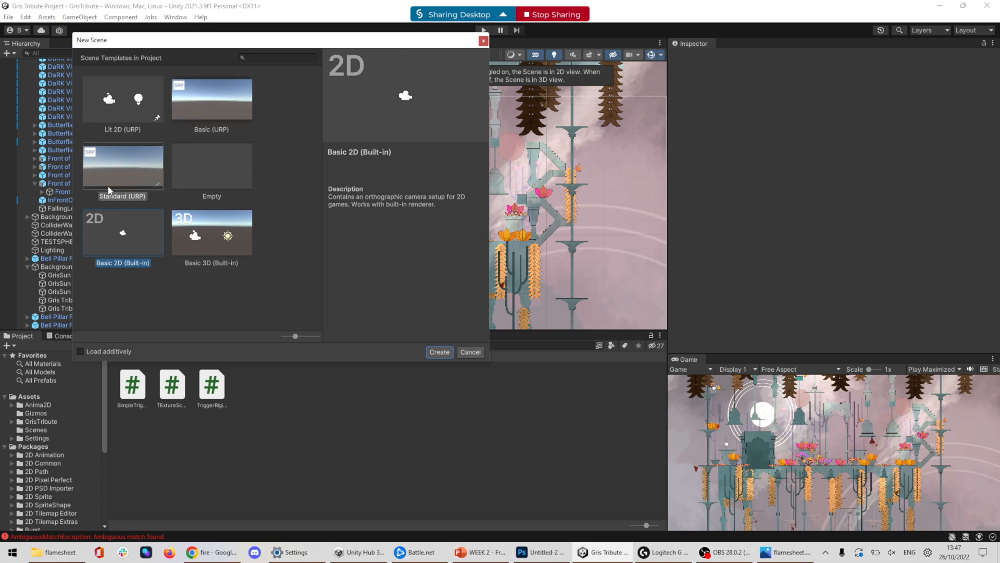
click(439, 351)
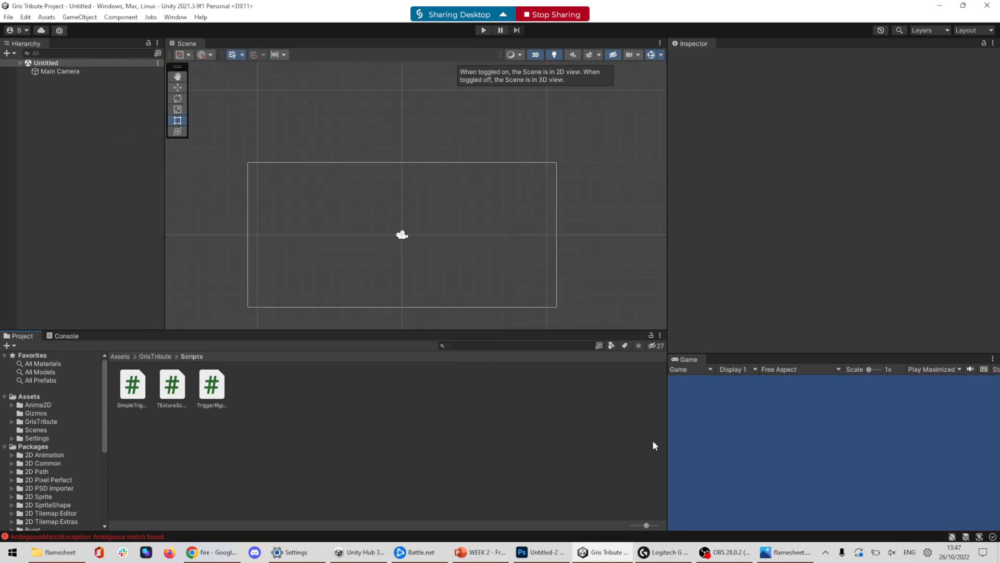
Create a folder named firesheet in the project's Assets and open it
drag(463, 268, 471, 231)
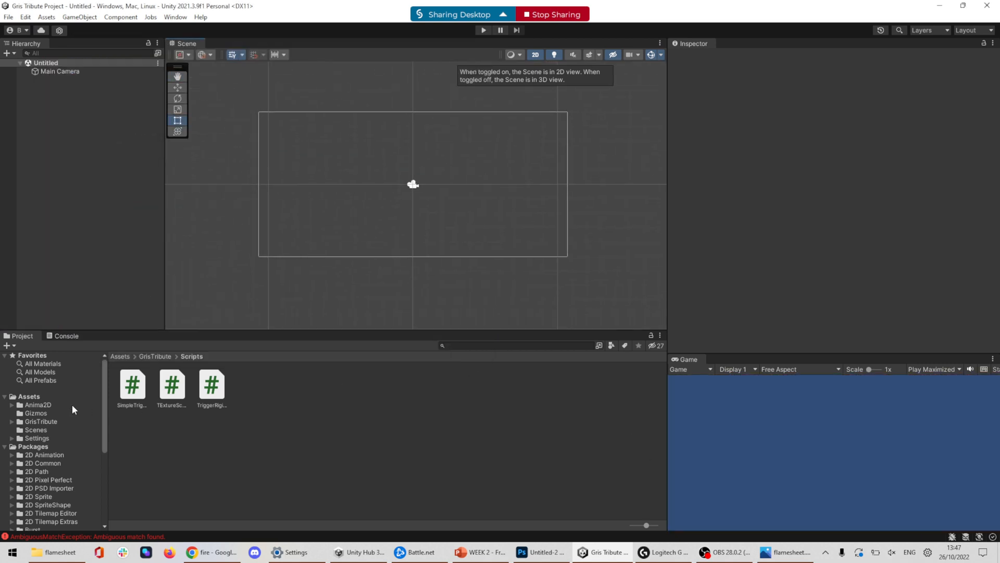
click(29, 398)
right_click(390, 441)
mouse_move(435, 156)
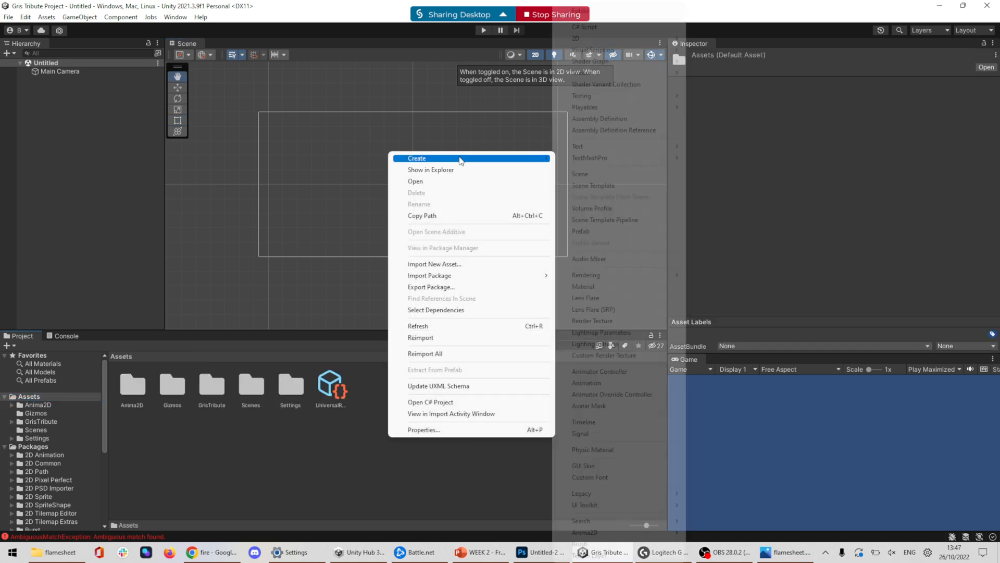
click(608, 13)
text(fi)
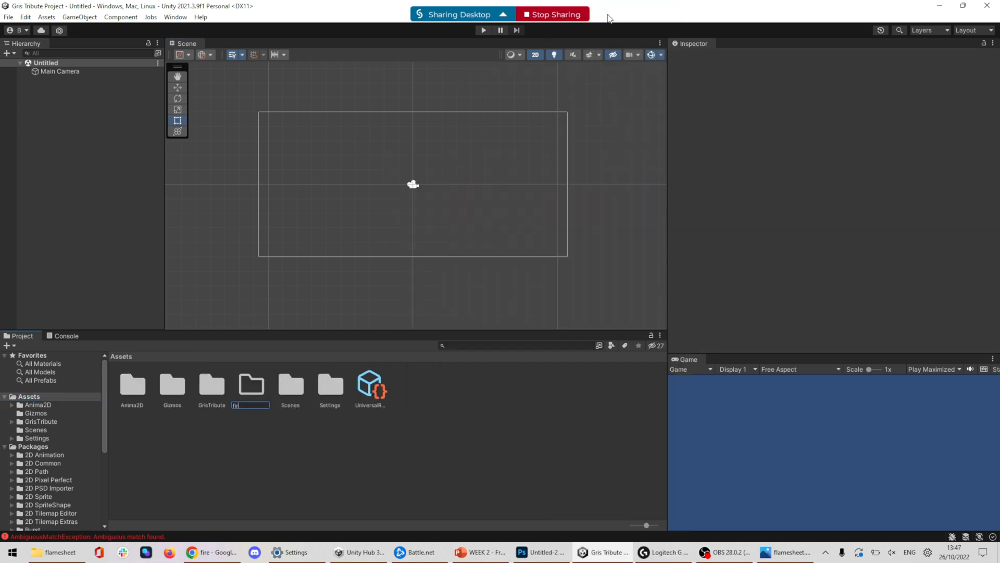
text(resheet)
key(Return)
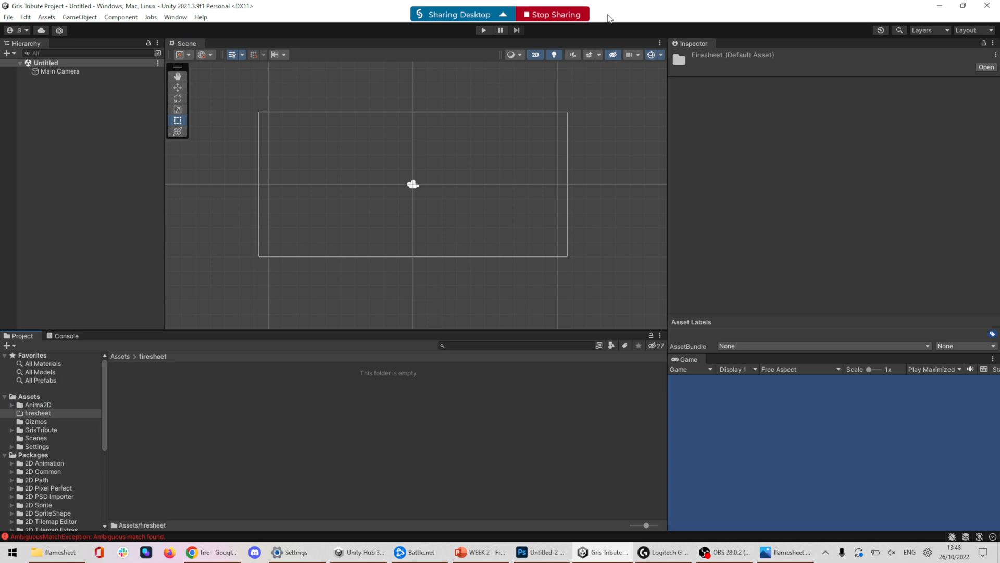
Import the flamesheet PNG from File Explorer into the project's firesheet folder
click(272, 446)
click(63, 555)
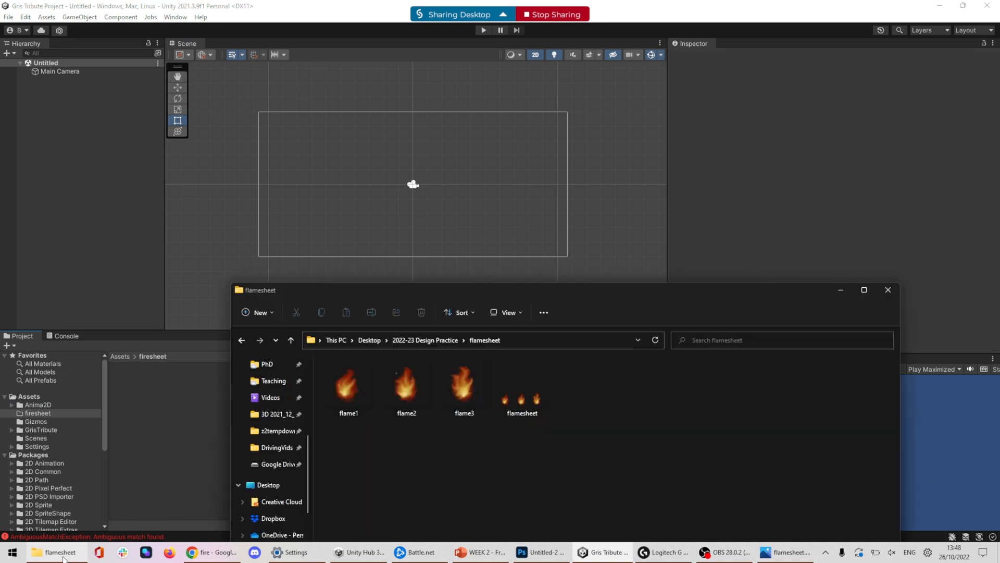
click(522, 388)
drag(522, 389, 192, 417)
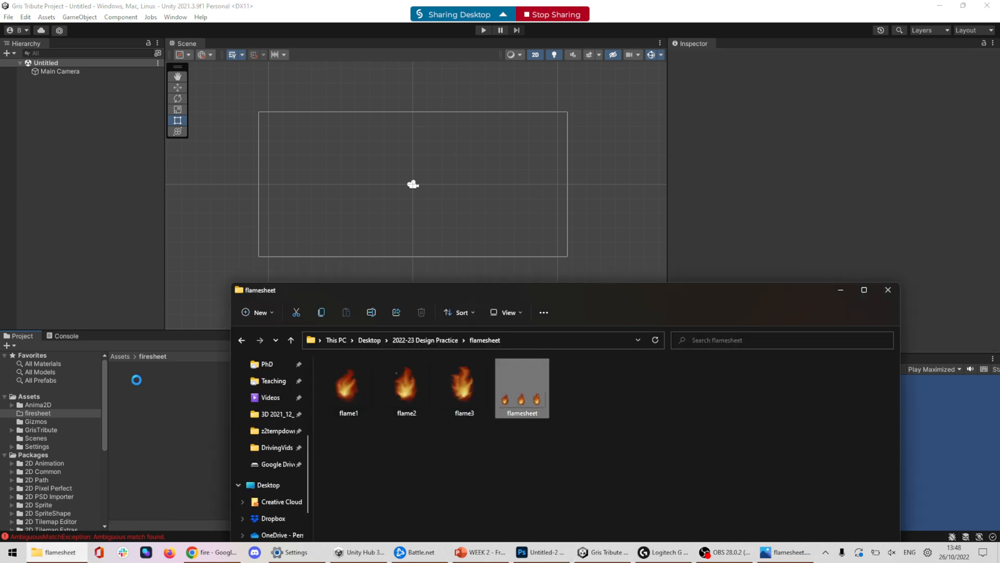
click(99, 215)
click(150, 385)
click(149, 385)
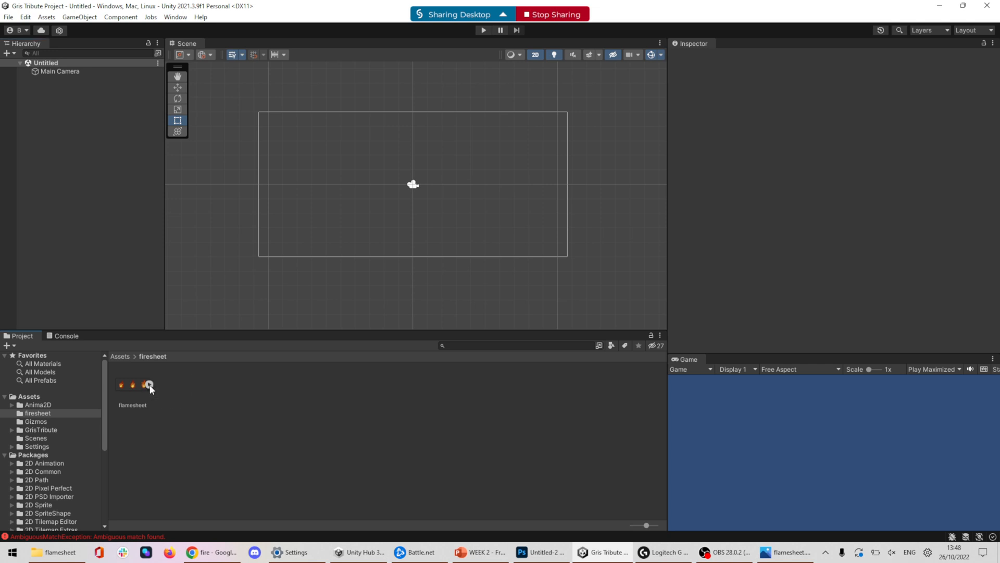
Set the flamesheet texture's Pixels Per Unit to 128 and enlarge the area showing its import settings
click(133, 383)
click(822, 133)
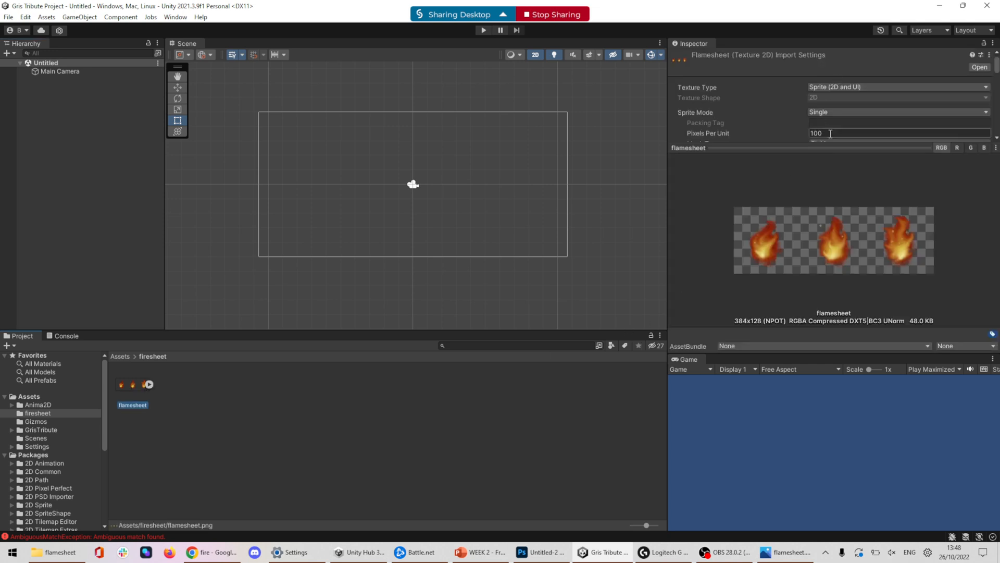
text(128)
drag(884, 148, 902, 222)
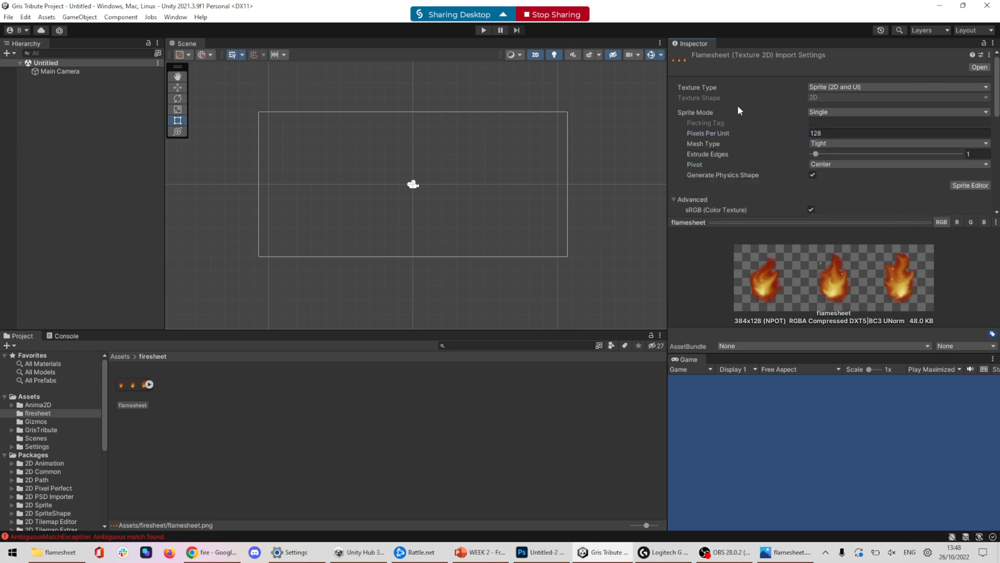
Set the flamesheet's Sprite Mode to Multiple and open it in the Sprite Editor, applying the import settings
click(841, 111)
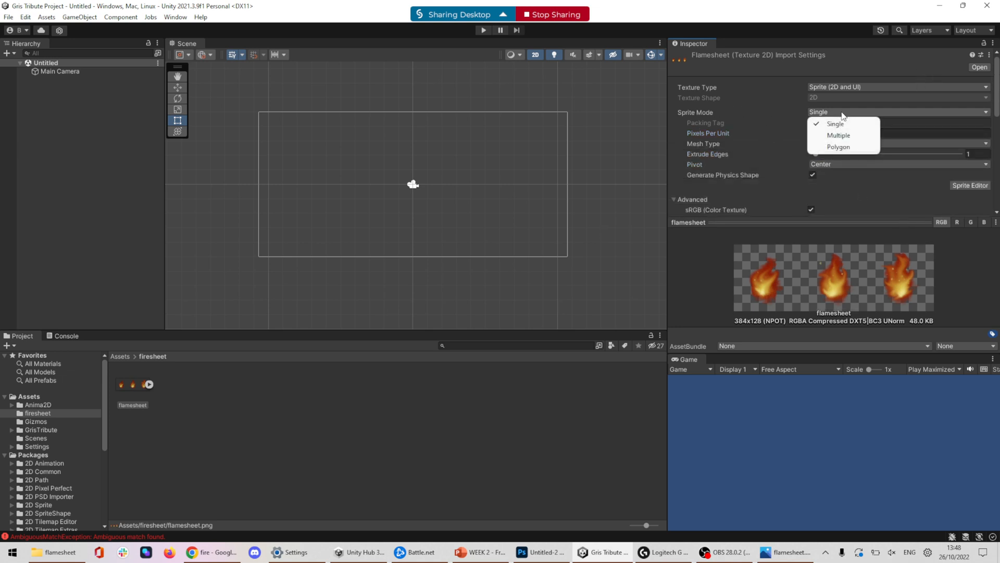
click(844, 135)
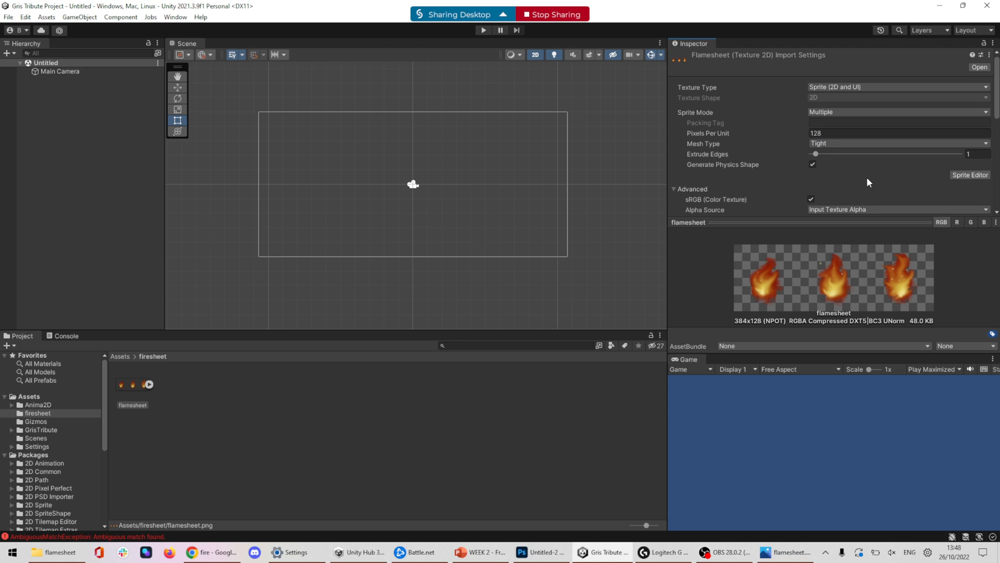
click(970, 175)
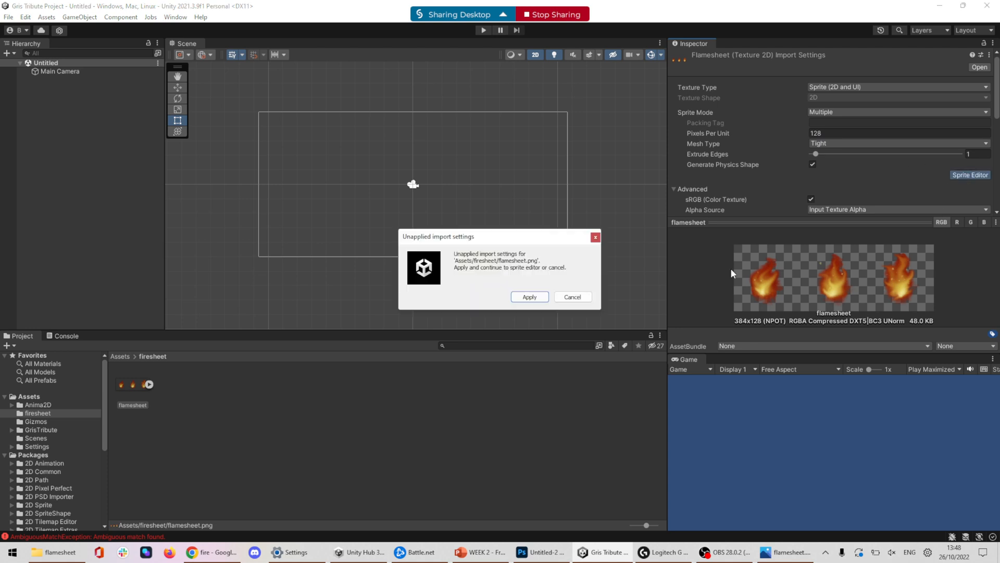
click(527, 297)
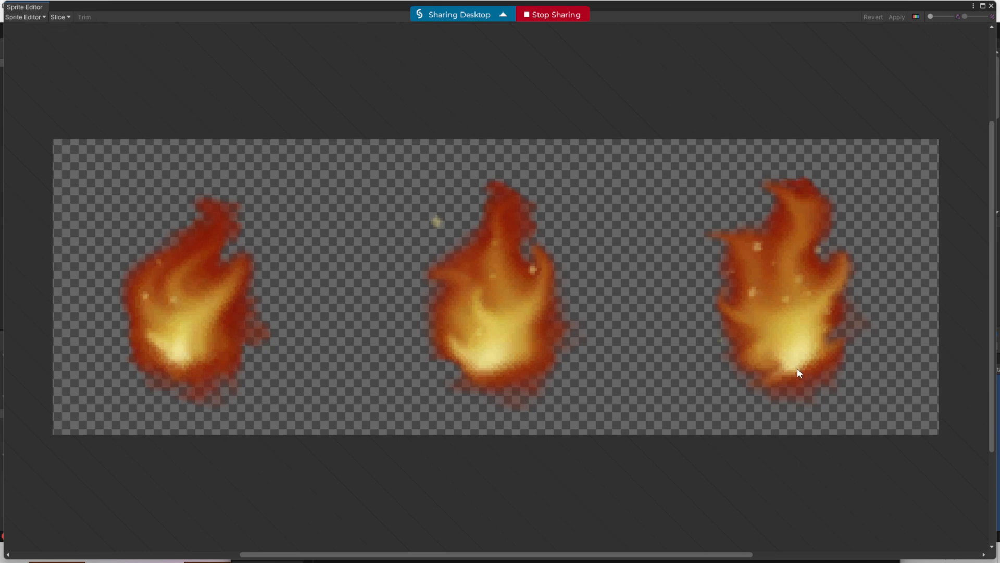
Configure slicing of the flamesheet as Grid By Cell Size with a pixel size of 128 x 128
click(57, 15)
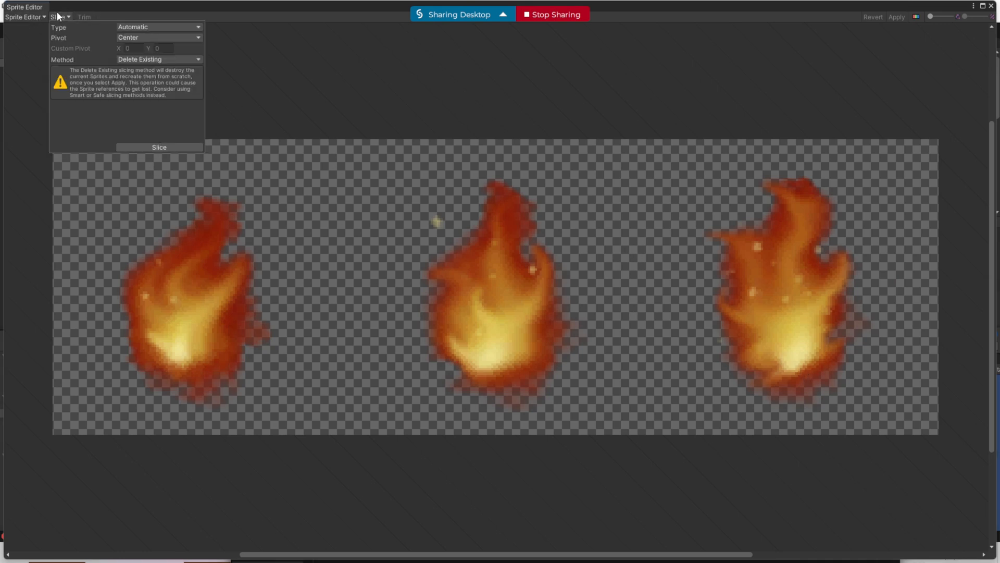
click(42, 16)
click(54, 15)
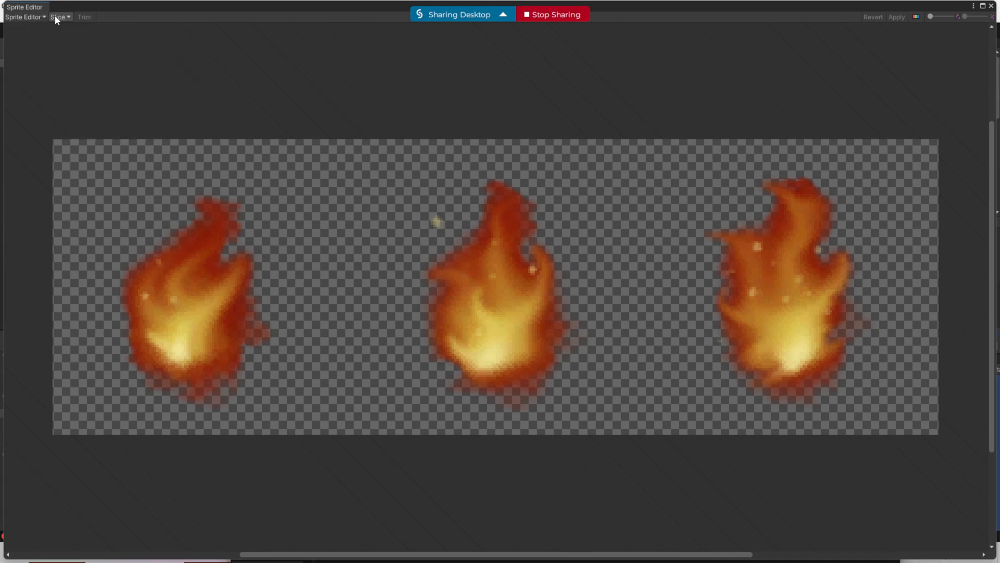
click(56, 16)
click(142, 28)
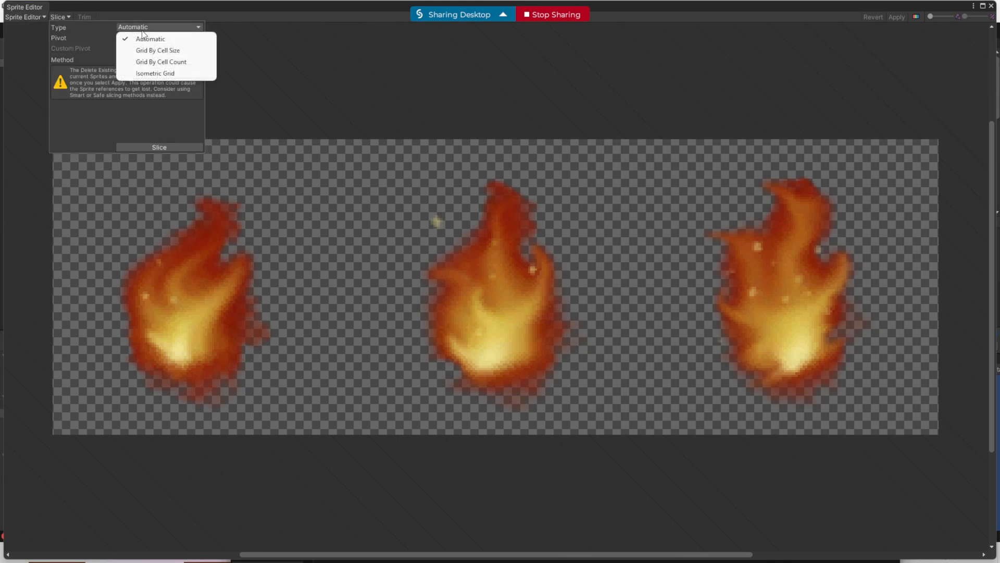
click(166, 50)
click(140, 37)
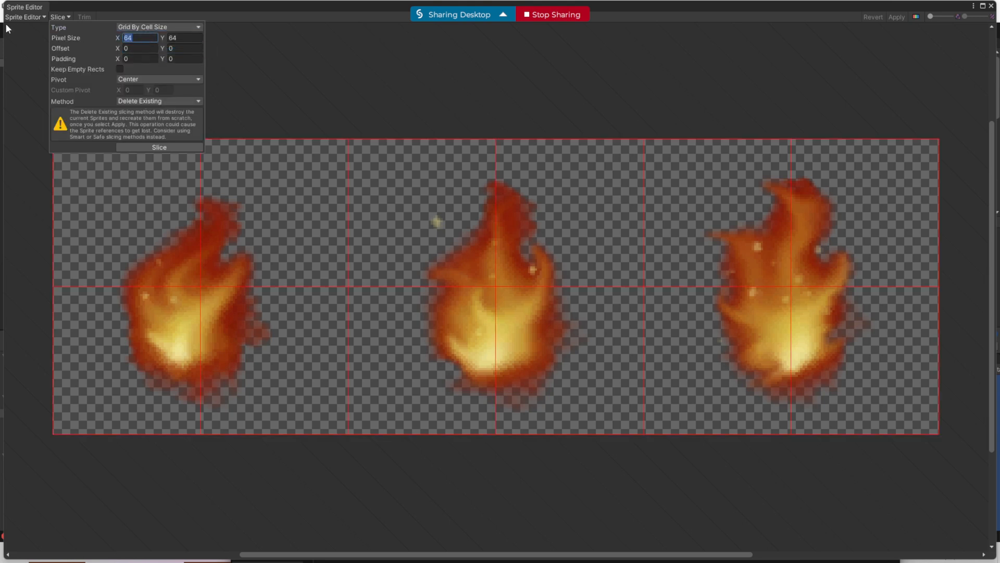
text(128)
key(Tab)
text(128)
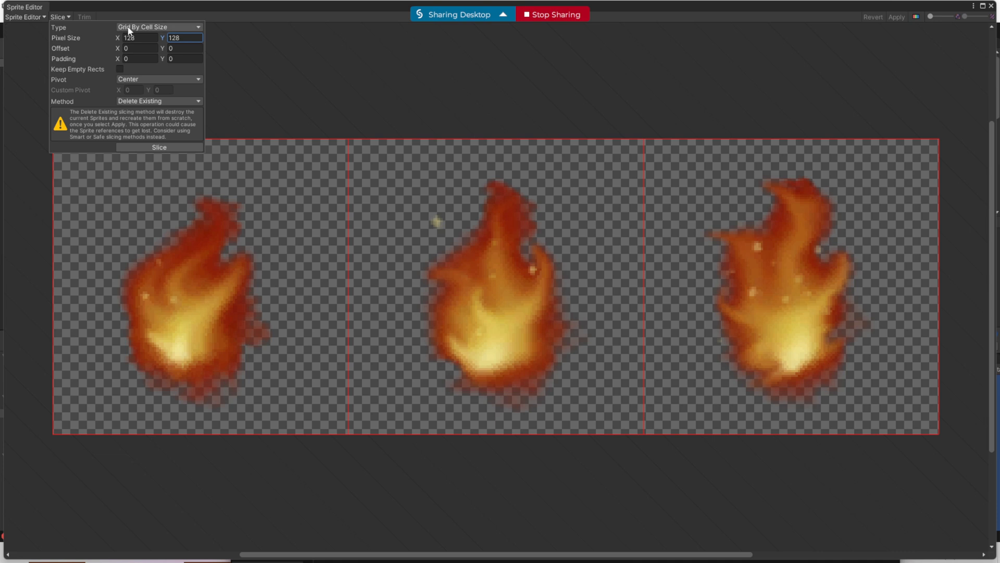
Slice the flamesheet with the 128 x 128 grid, check each flame's slice, and close the Sprite Editor saving the changes
click(263, 81)
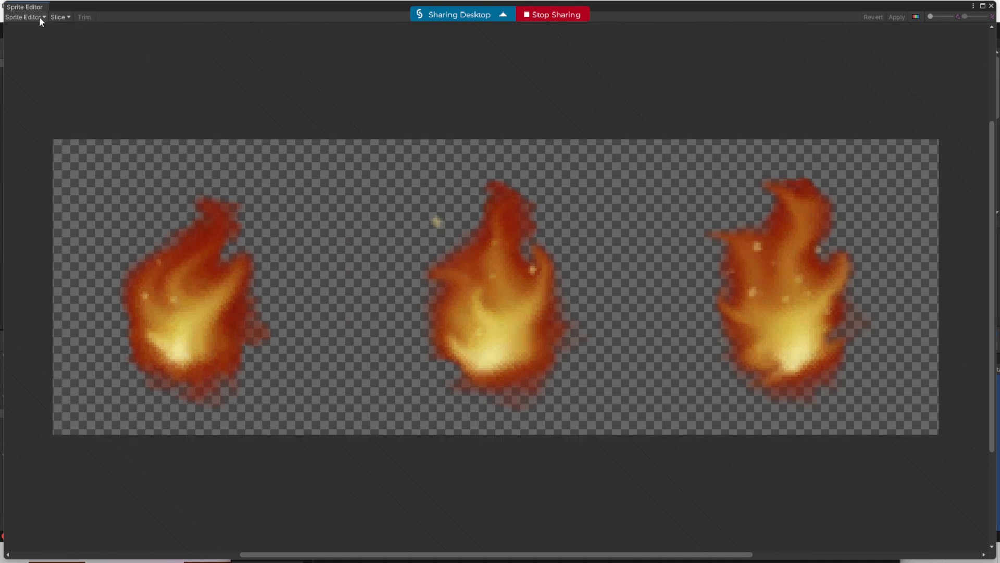
click(54, 17)
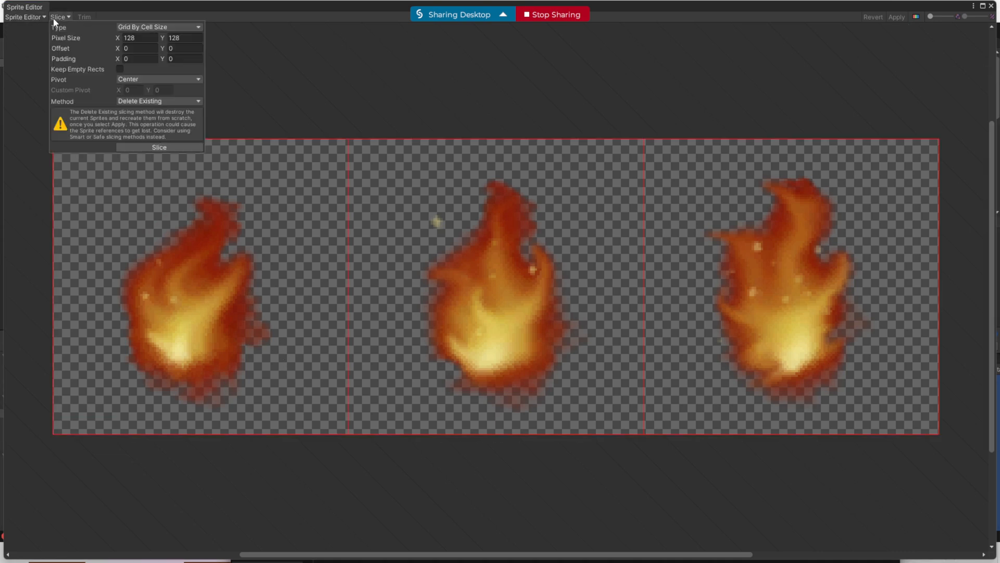
click(166, 148)
click(298, 123)
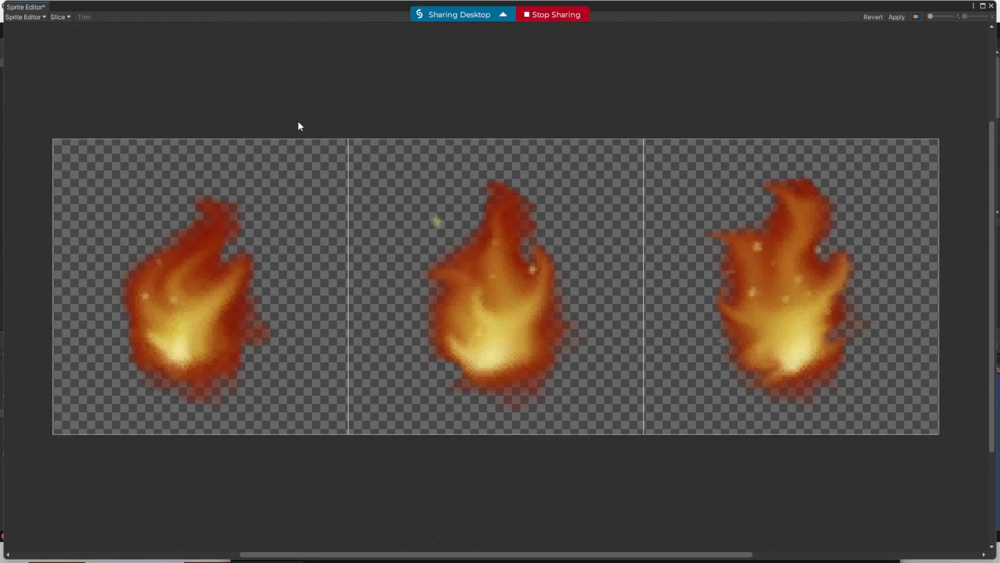
click(259, 223)
click(505, 228)
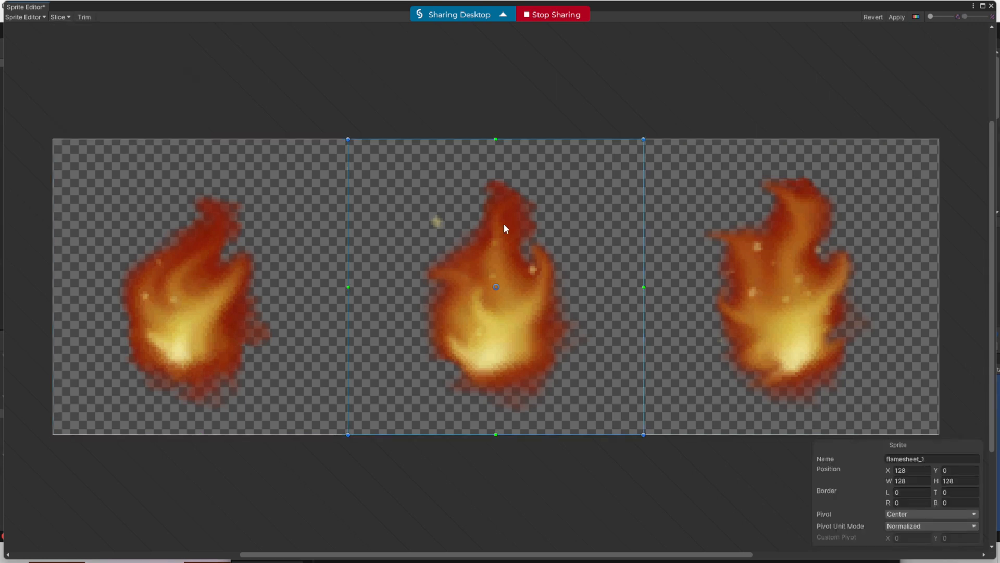
click(776, 249)
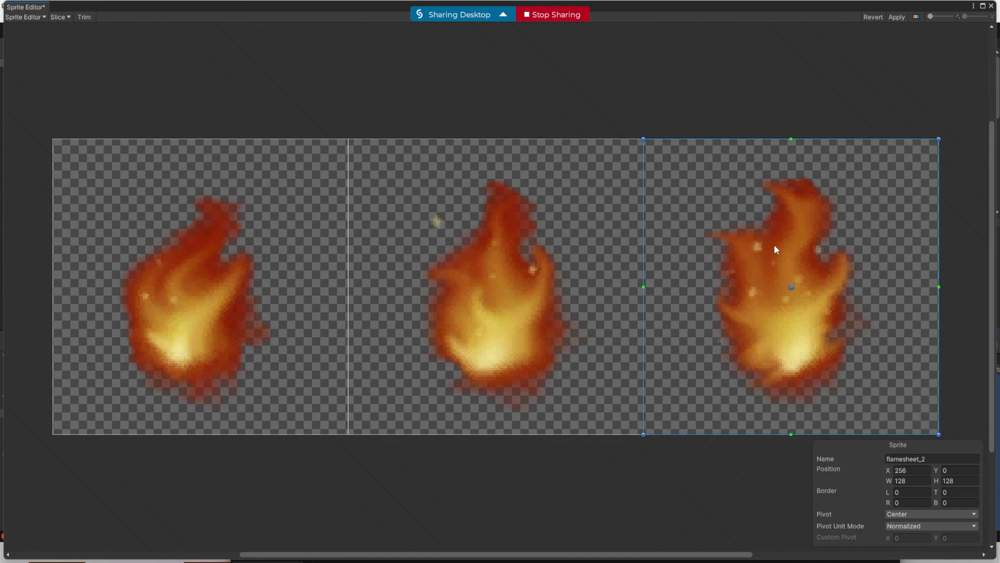
click(991, 6)
click(488, 297)
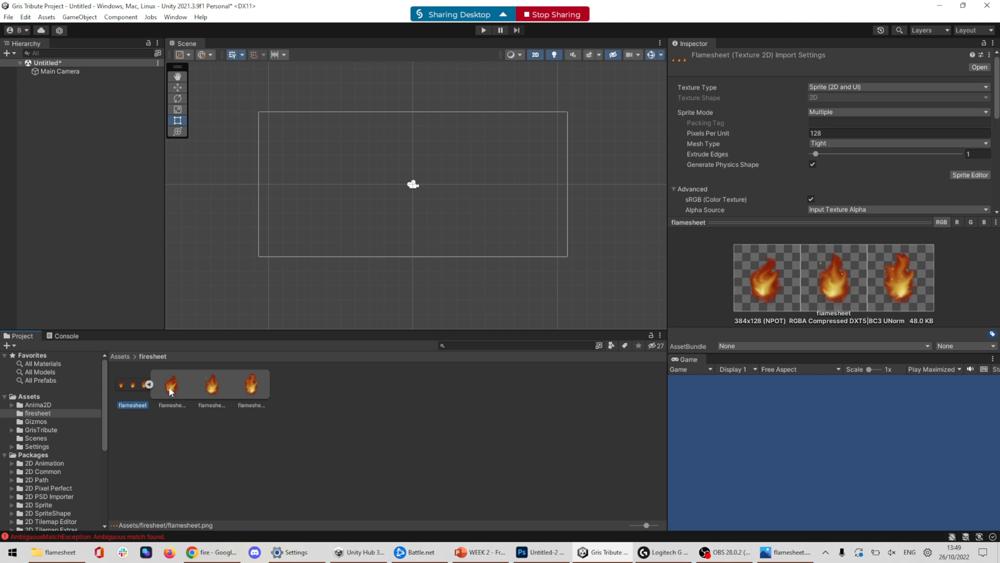
Place the three sliced flame sprites as separate objects in the scene
click(171, 388)
click(212, 386)
click(251, 387)
drag(177, 390, 338, 217)
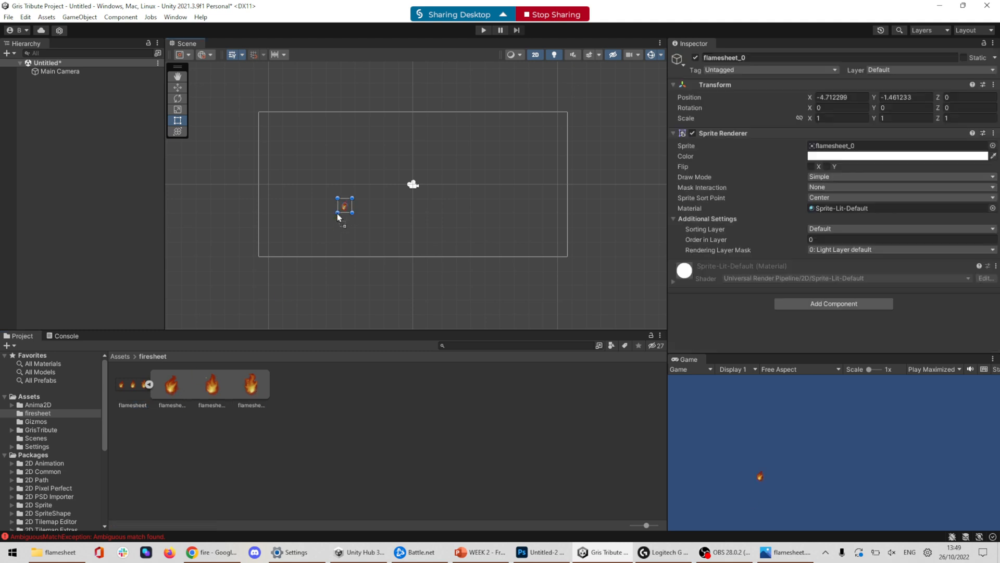
drag(229, 386, 430, 264)
drag(248, 406, 445, 237)
click(212, 386)
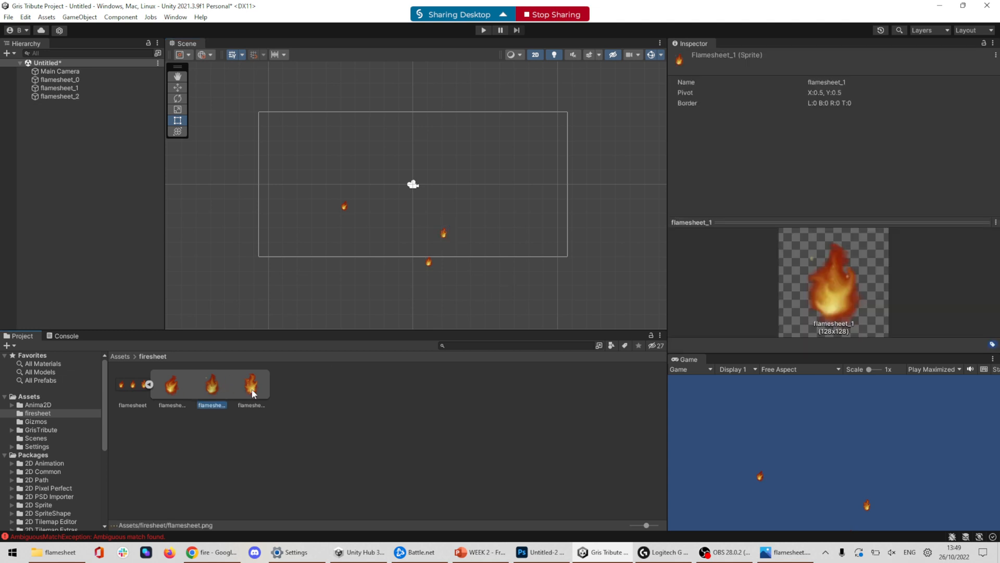
click(254, 391)
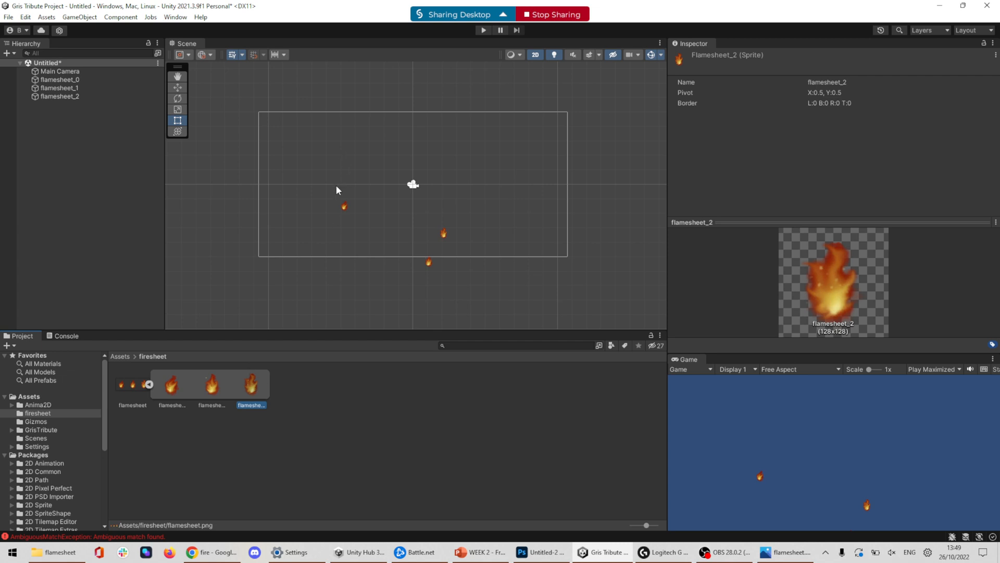
Delete the three separate flame sprite objects from the scene
drag(332, 183, 318, 200)
click(616, 162)
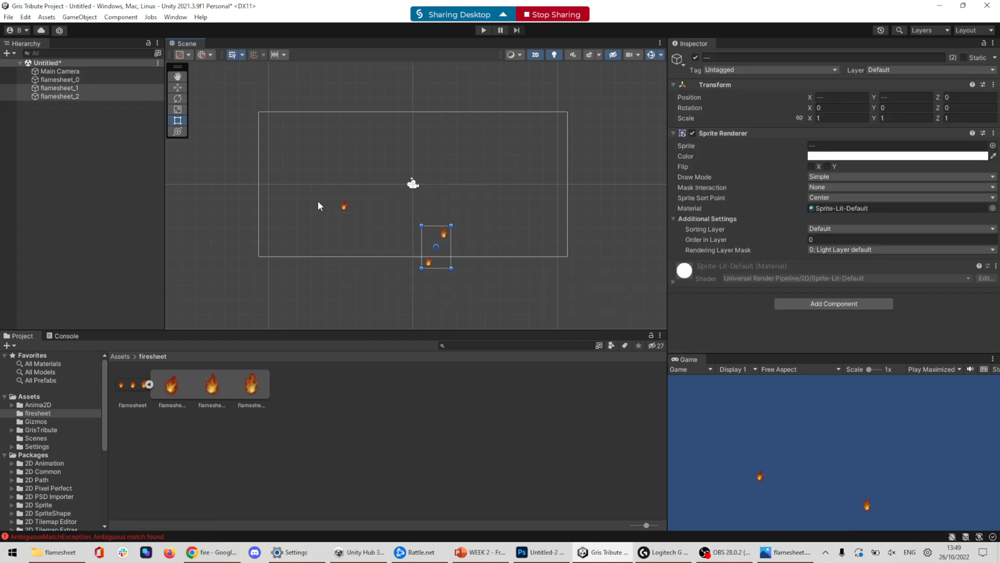
click(65, 81)
shift+click(67, 97)
key(Delete)
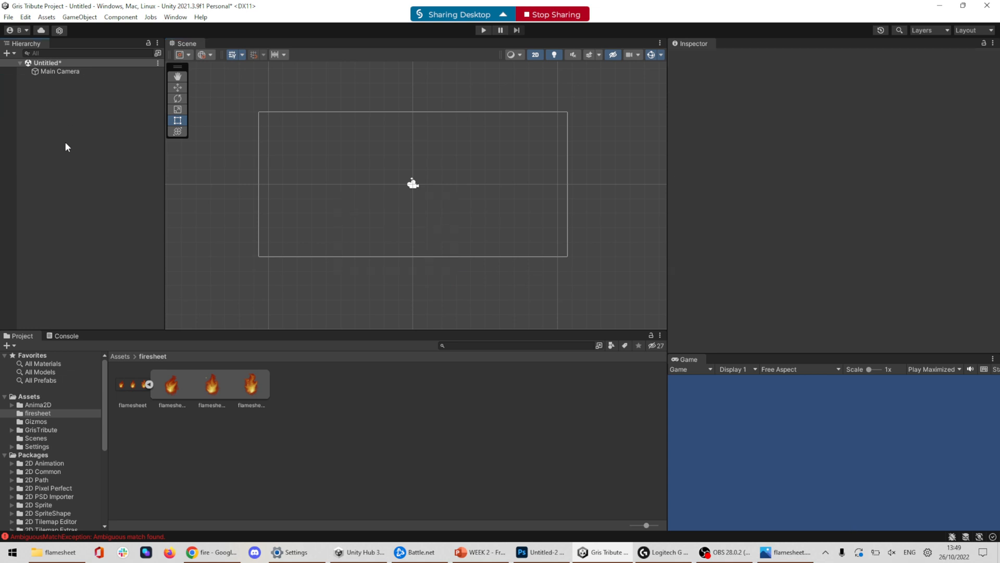
Add the first flame sprite to the scene at about X 3.63, Y -0.2 and briefly play-test it
drag(173, 391, 100, 158)
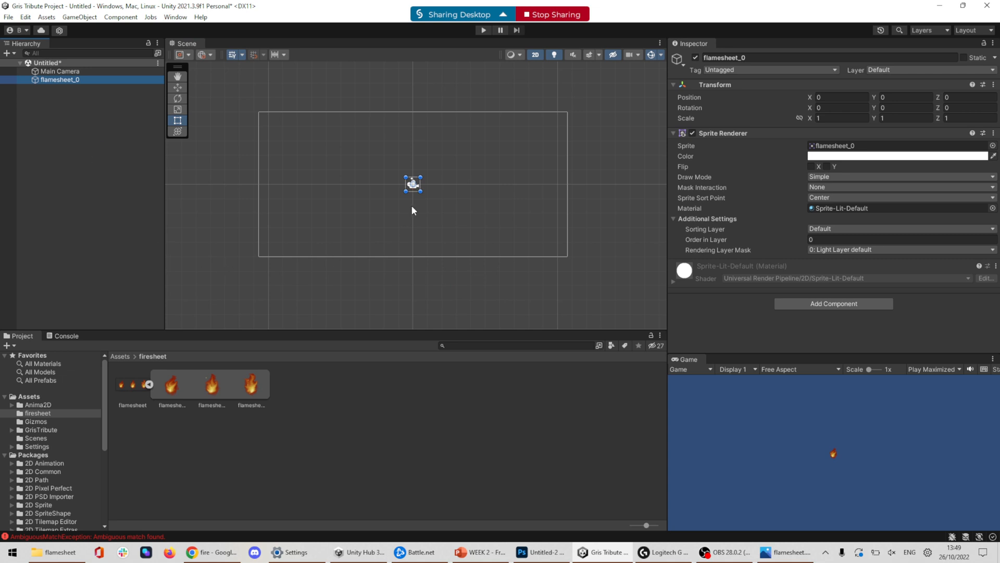
scroll(414, 198, up, 6)
drag(420, 189, 457, 234)
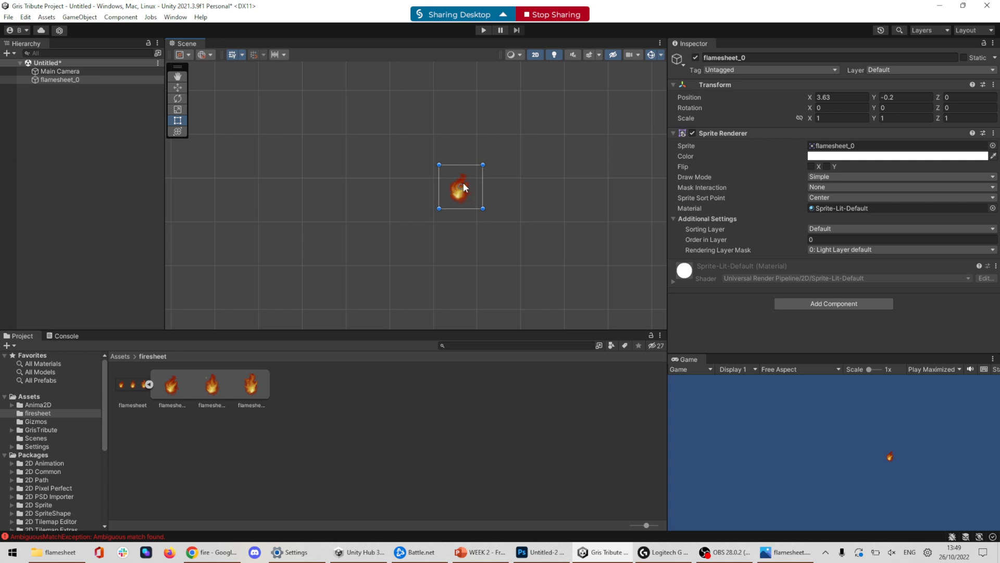
click(484, 29)
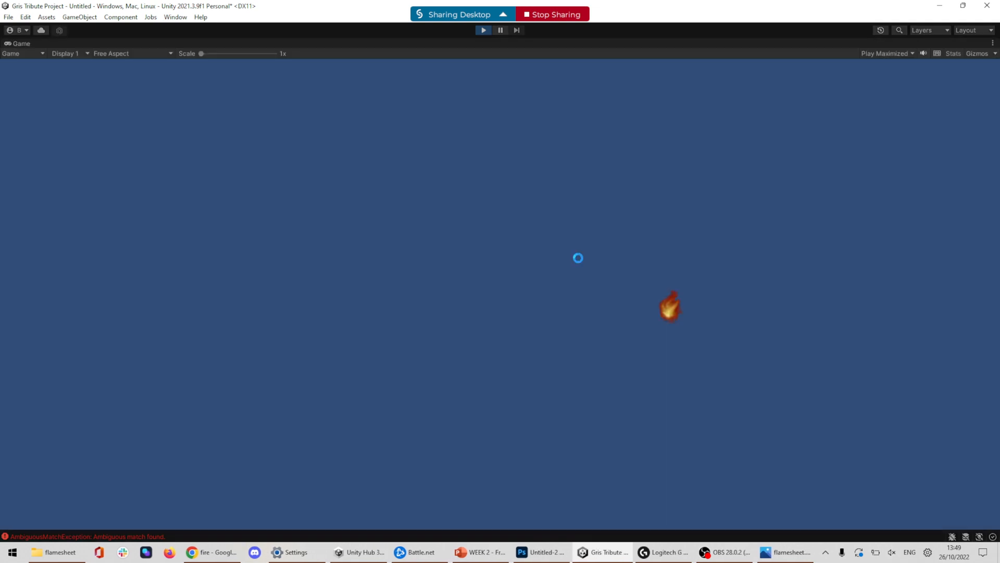
click(483, 30)
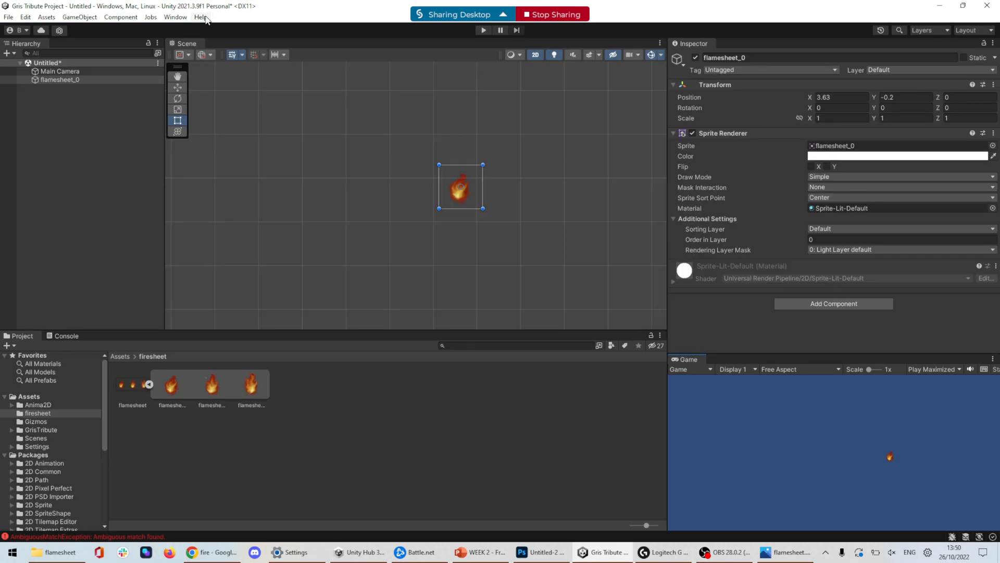
Open the Animation window and create an animation clip named fire for the flamesheet_0 object in the firesheet folder
click(182, 17)
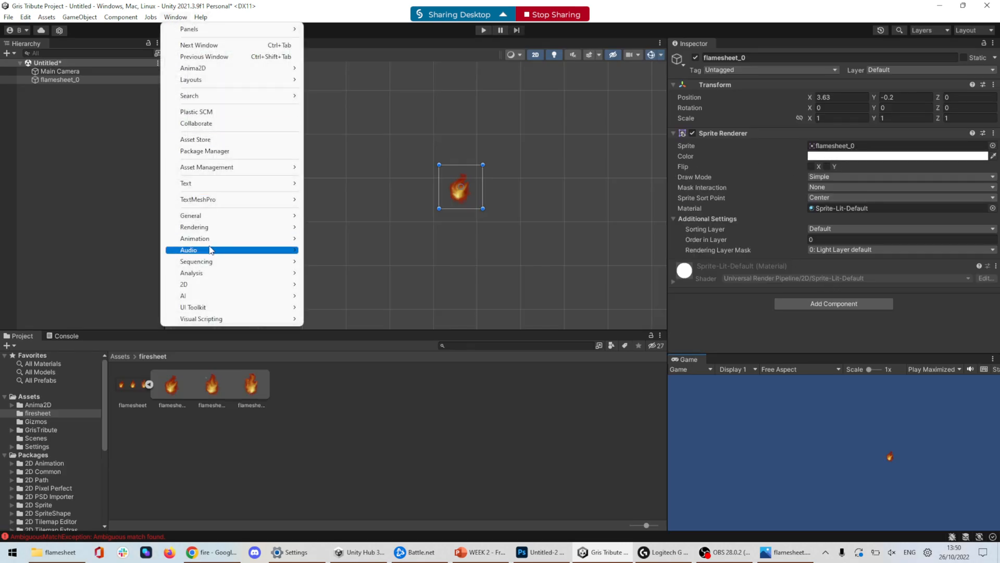
mouse_move(209, 240)
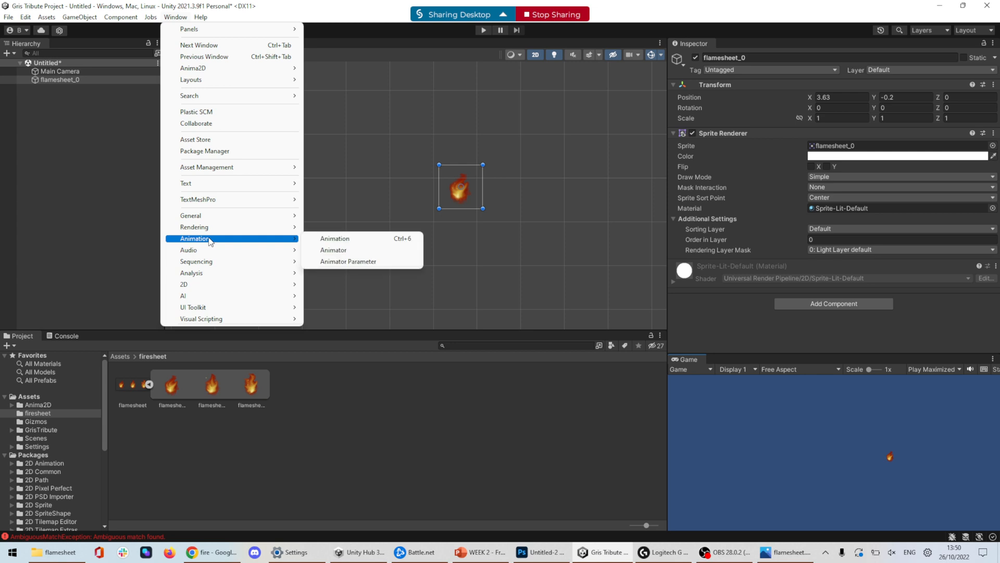
click(333, 243)
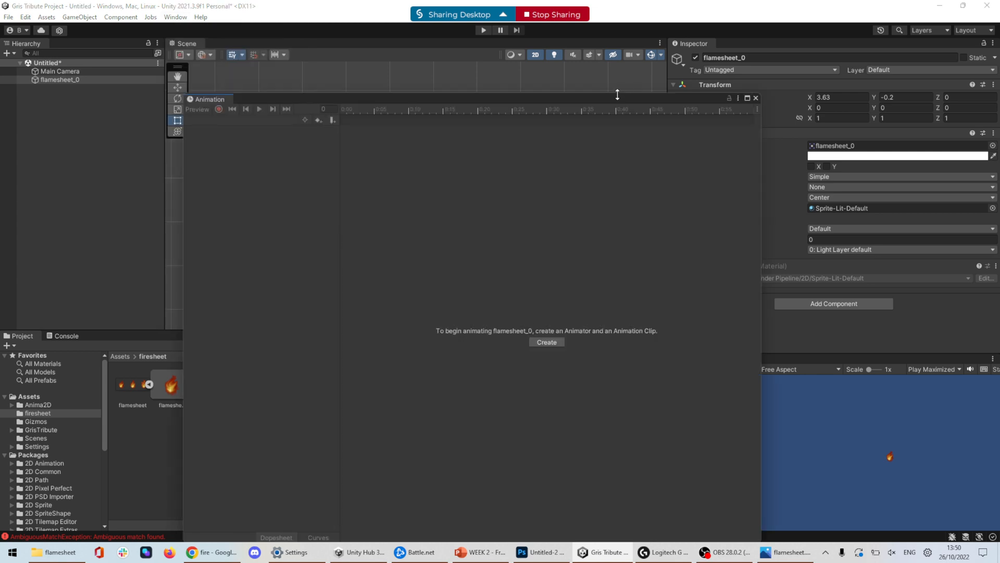
drag(617, 91, 633, 287)
click(73, 80)
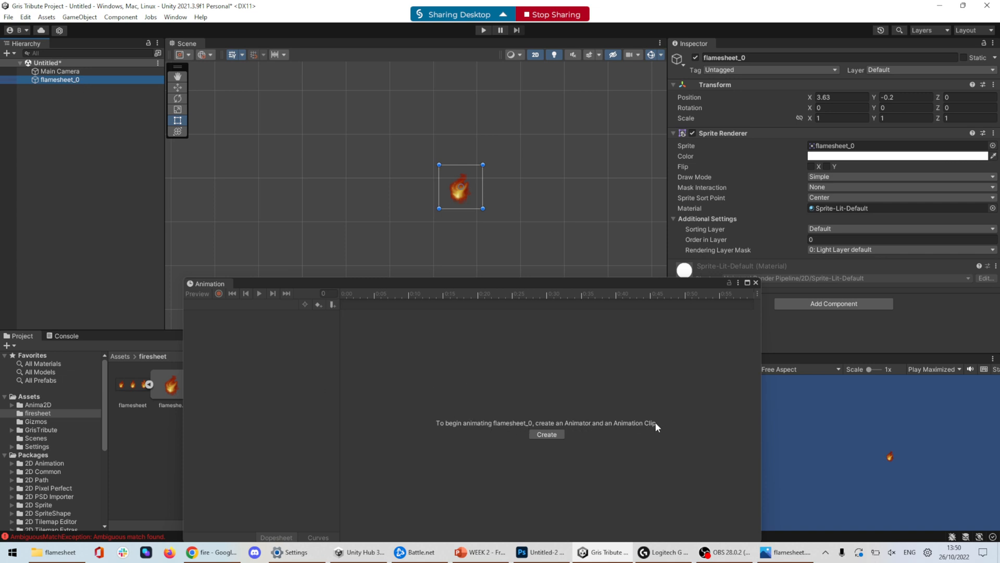
click(546, 436)
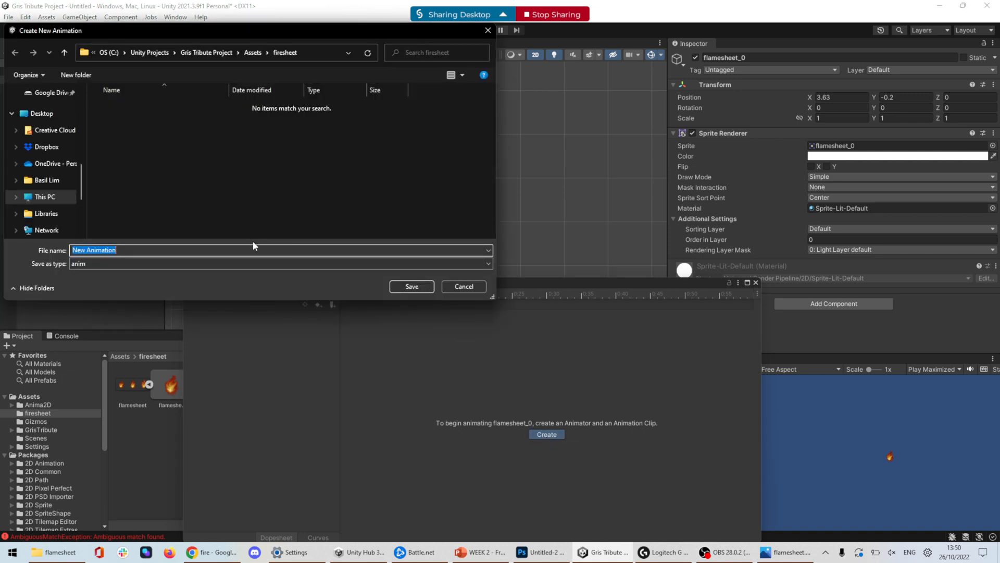
text(fire)
key(Return)
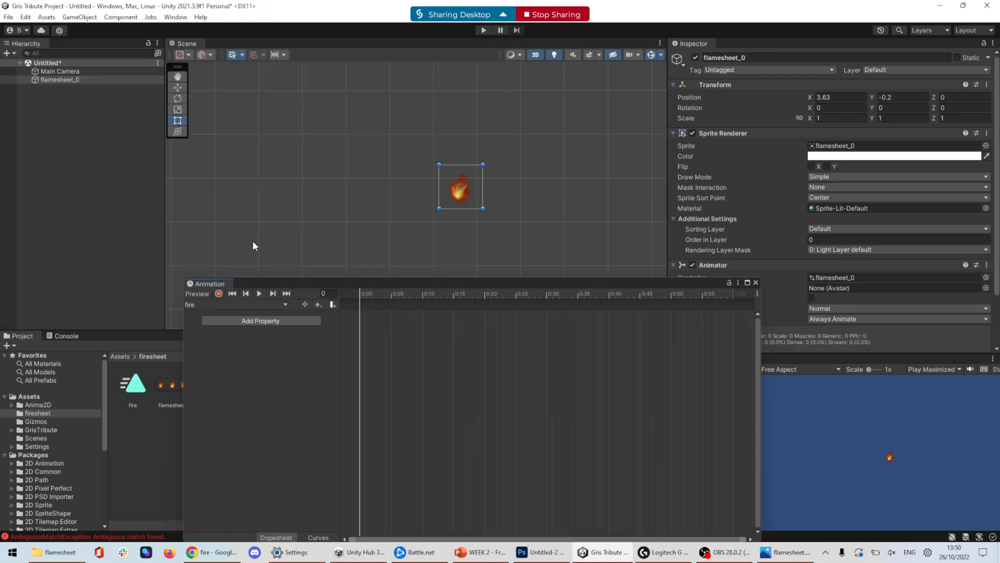
Key the three flame sprites on frames 0, 1 and 2 of the fire clip's timeline and preview the animation
drag(381, 282, 435, 302)
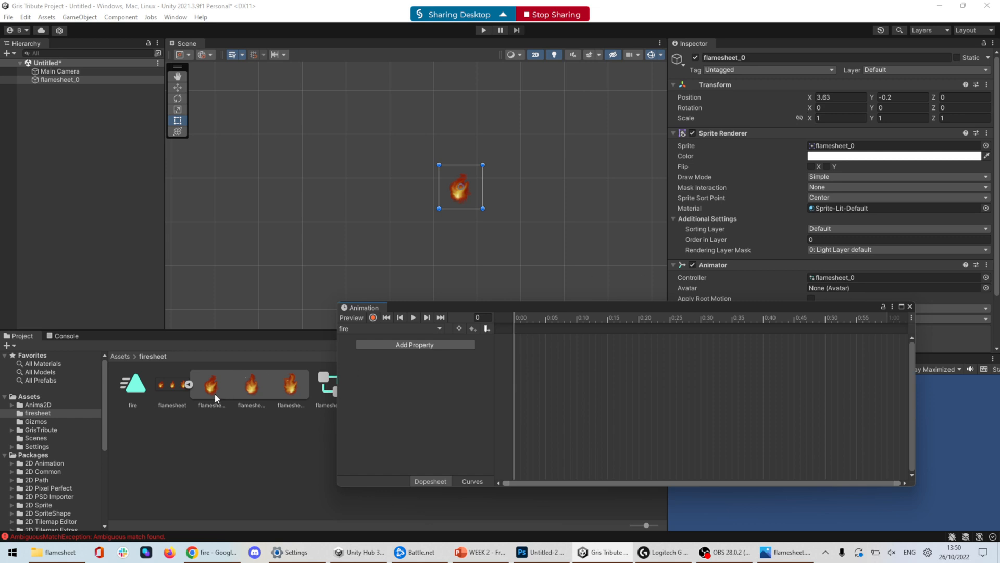
drag(215, 398, 517, 344)
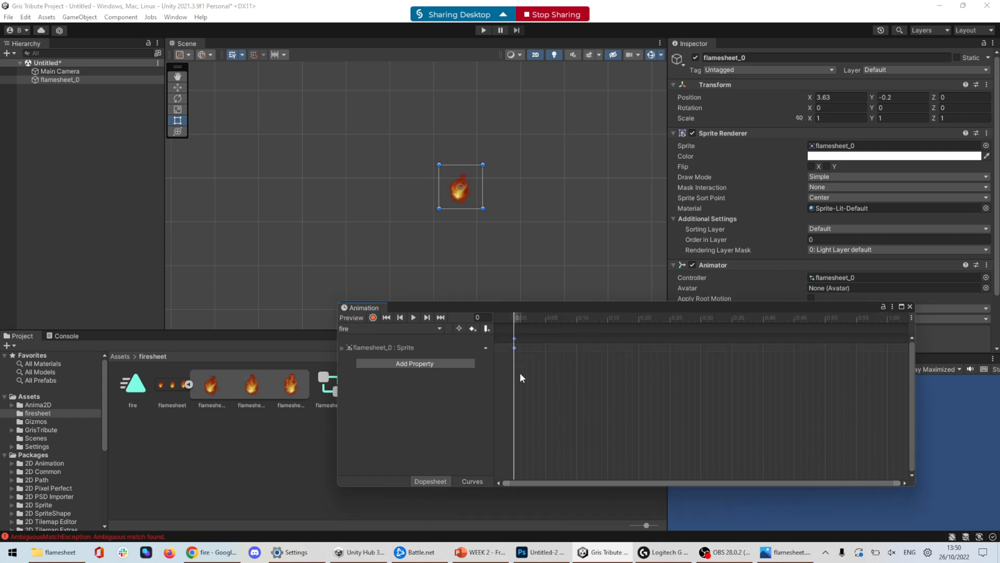
drag(249, 392, 517, 348)
scroll(537, 363, up, 10)
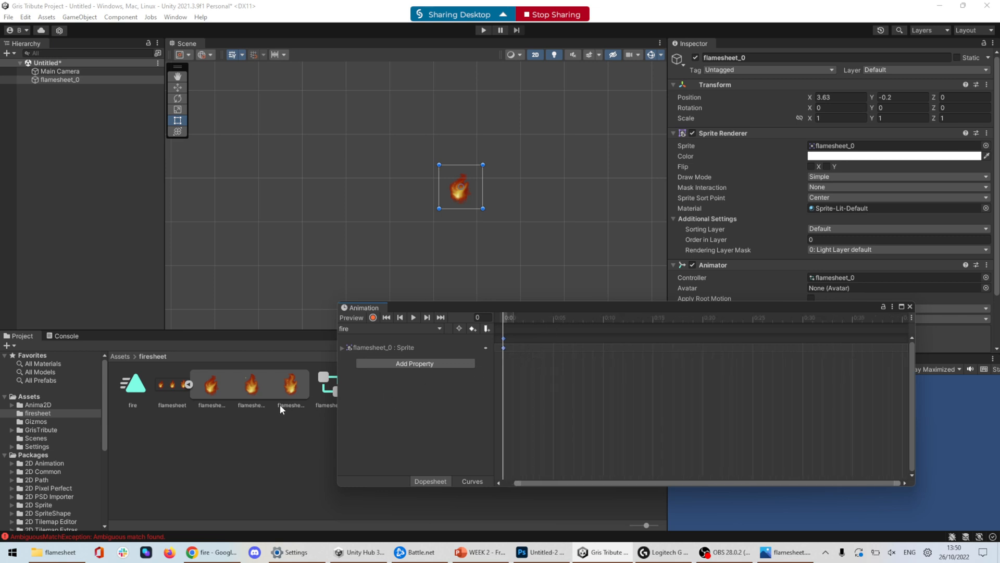
drag(215, 392, 514, 347)
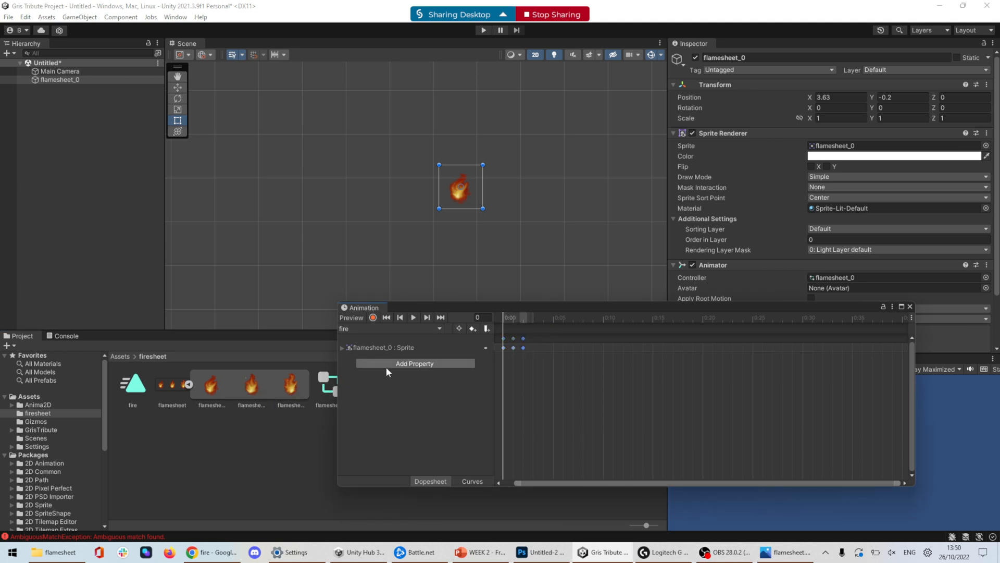
click(409, 317)
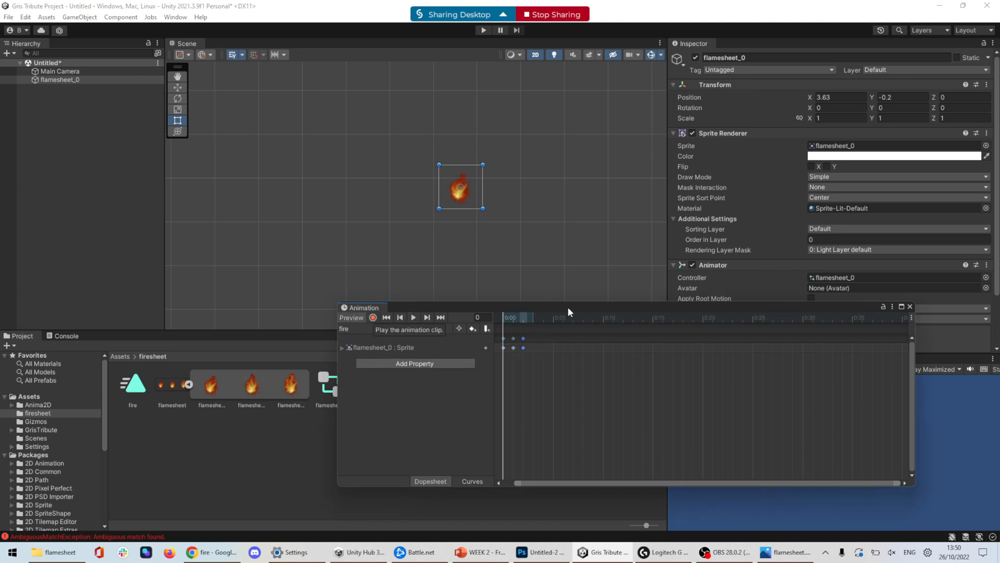
Delete the keyframes on frames 1 and 2 of the fire clip and re-record them with flamesheet_1 and flamesheet_2
drag(531, 348, 511, 335)
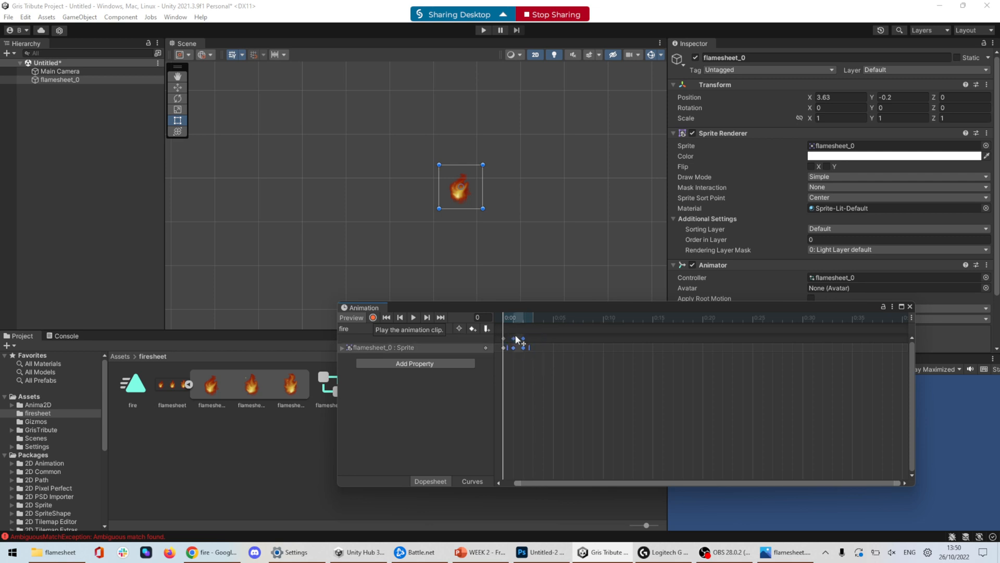
key(Delete)
click(373, 317)
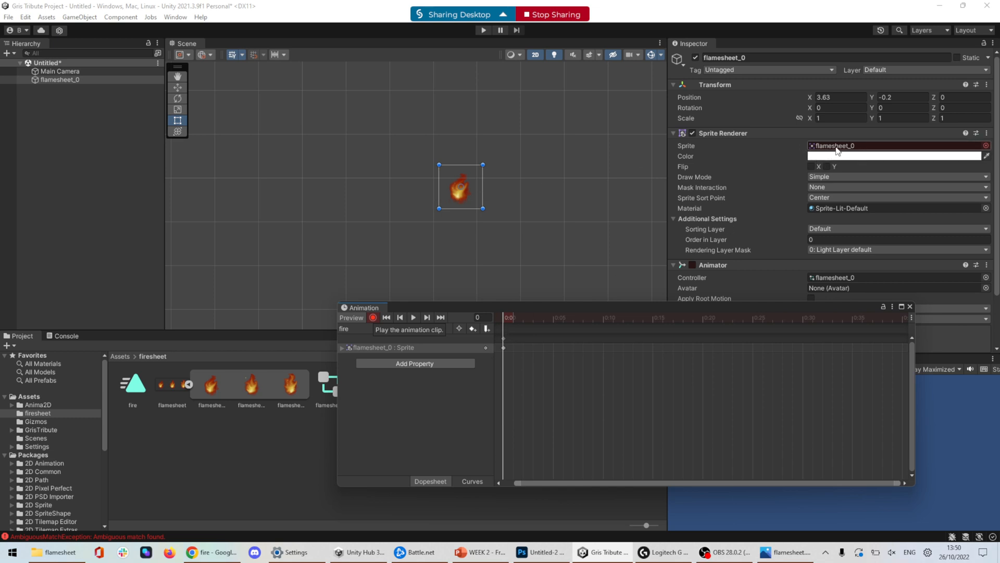
click(513, 317)
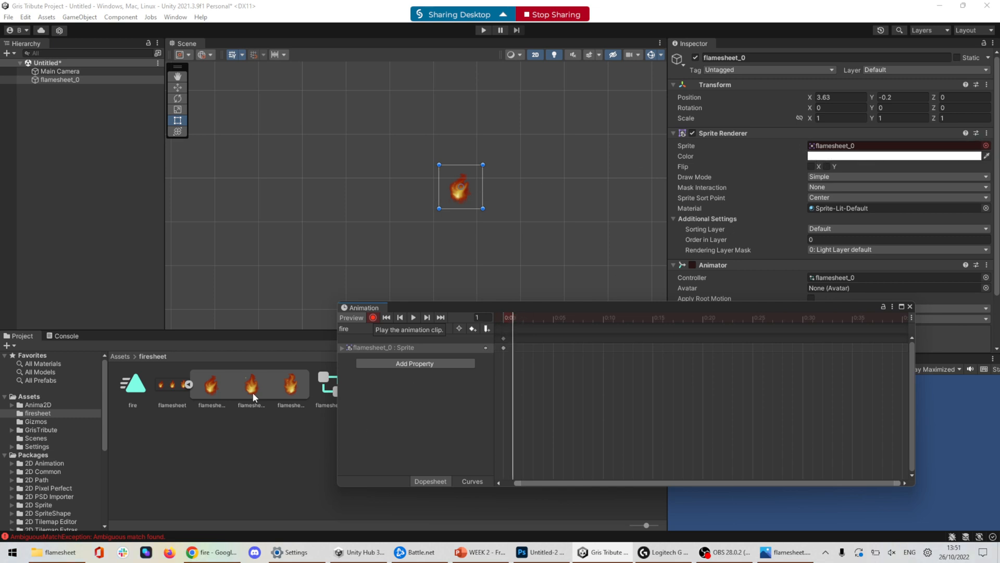
drag(252, 392, 524, 339)
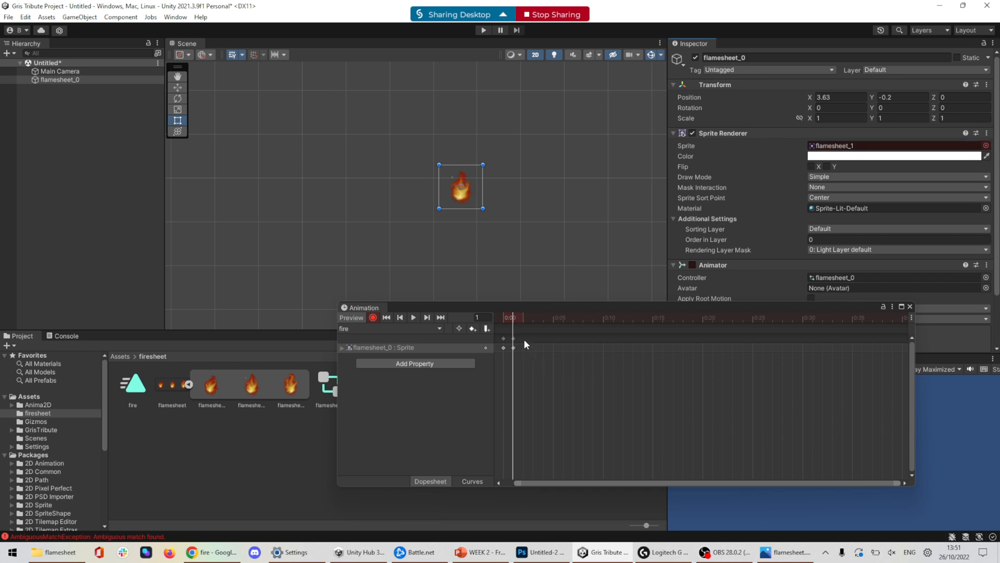
click(523, 317)
drag(291, 388, 835, 147)
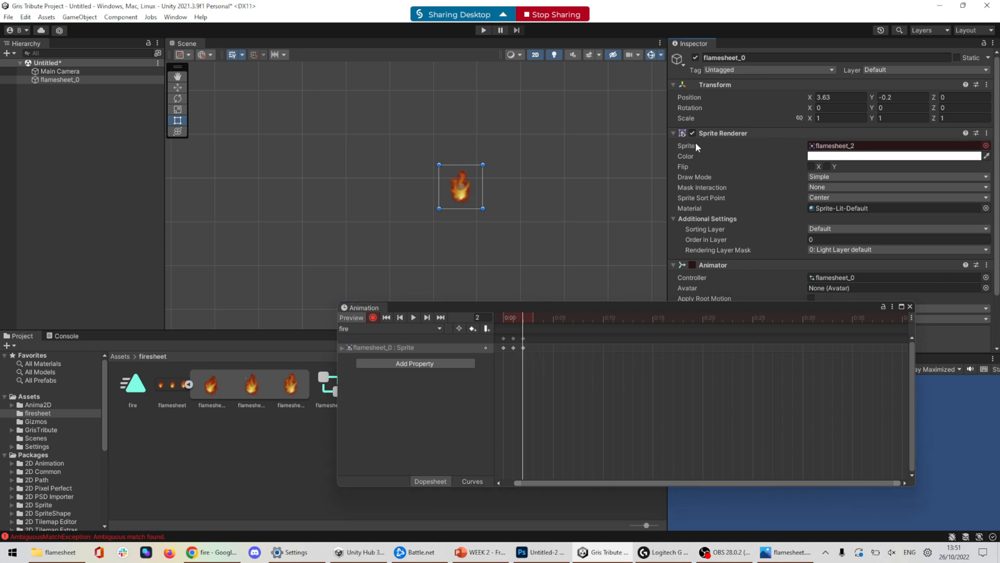
Preview the fire clip, check the sprite track's thumbnails and the clip list, and scrub the timeline back to frame 0
click(416, 318)
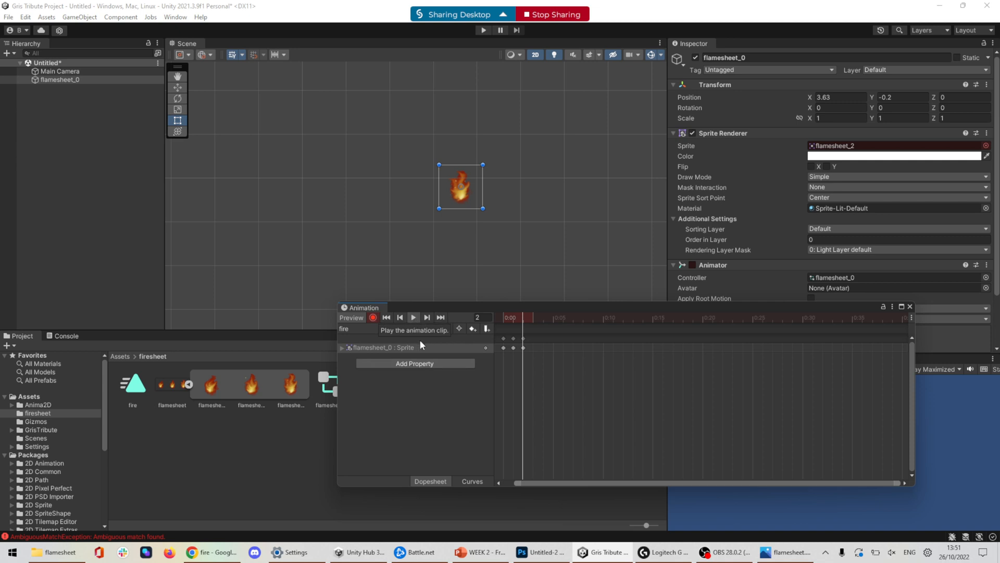
click(342, 348)
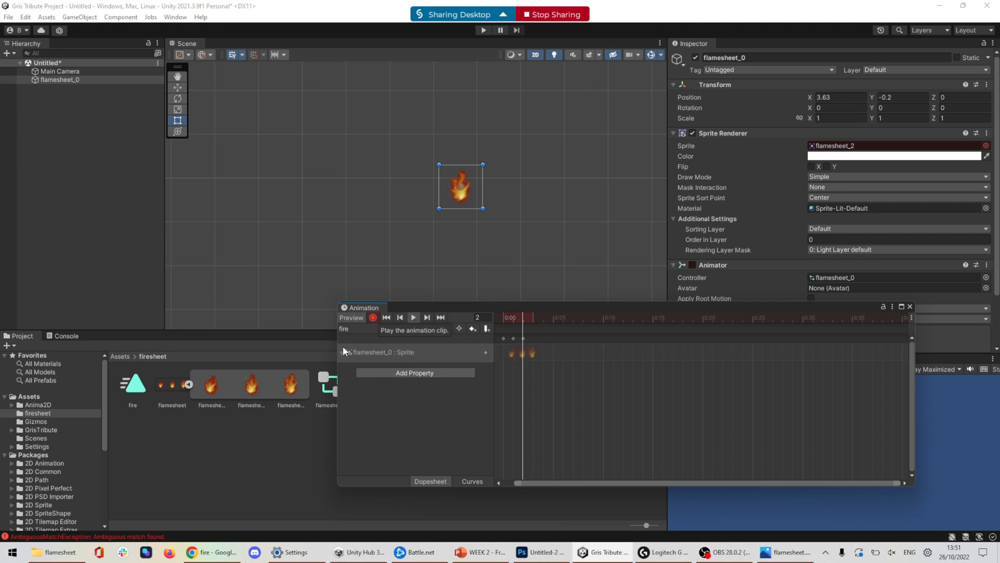
click(343, 349)
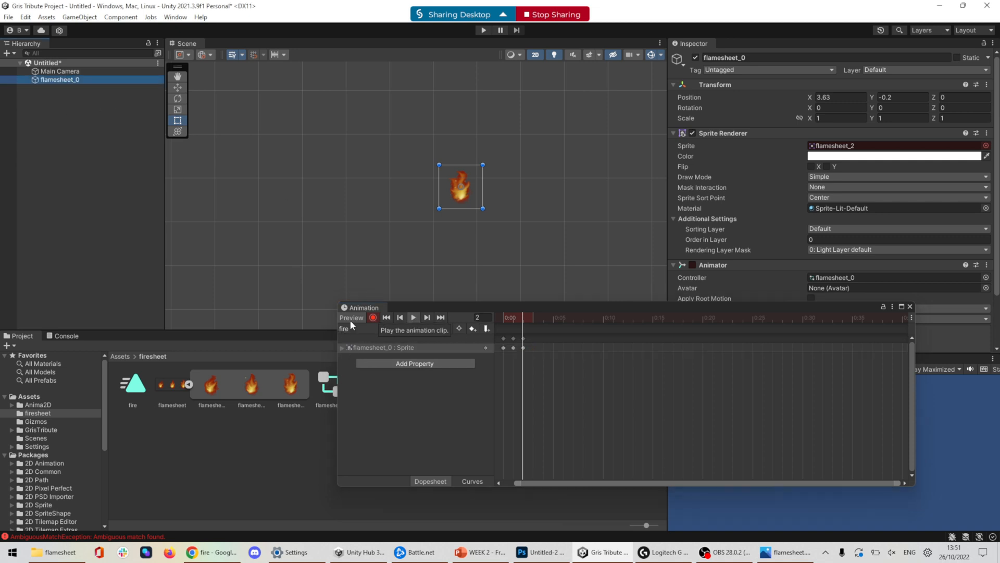
click(370, 328)
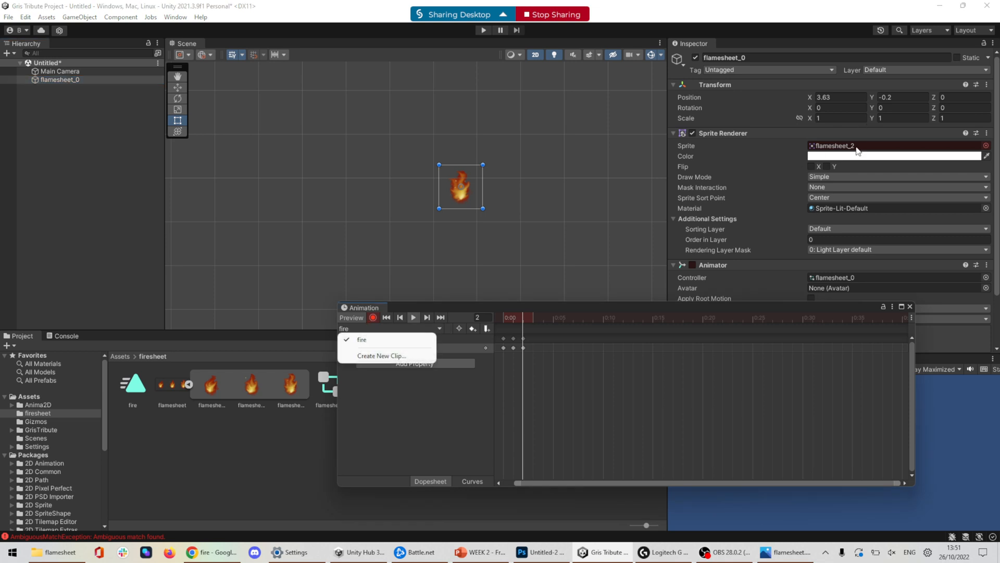
drag(597, 316, 426, 326)
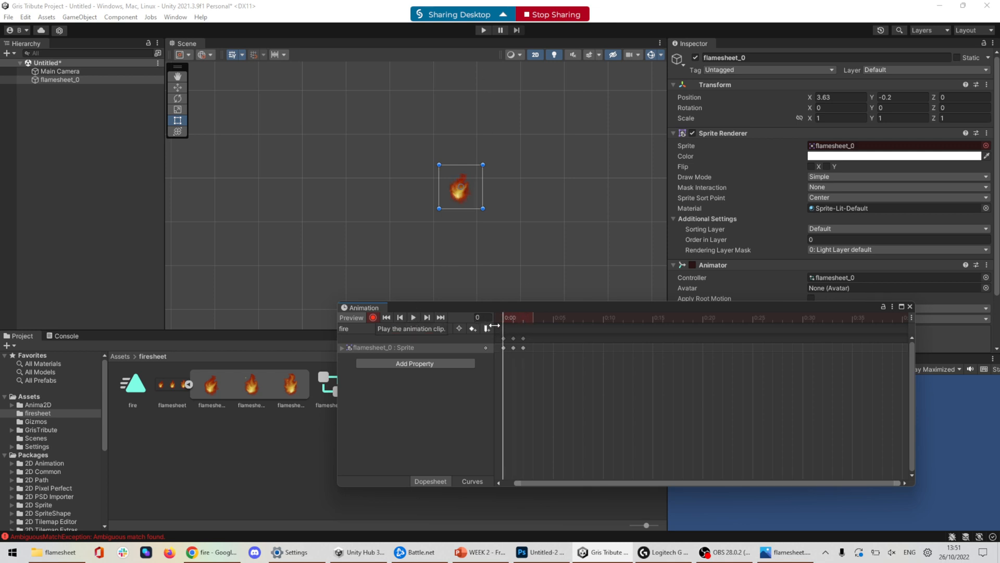
Turn off keyframe recording and enable the Animator component of flamesheet_0
click(373, 317)
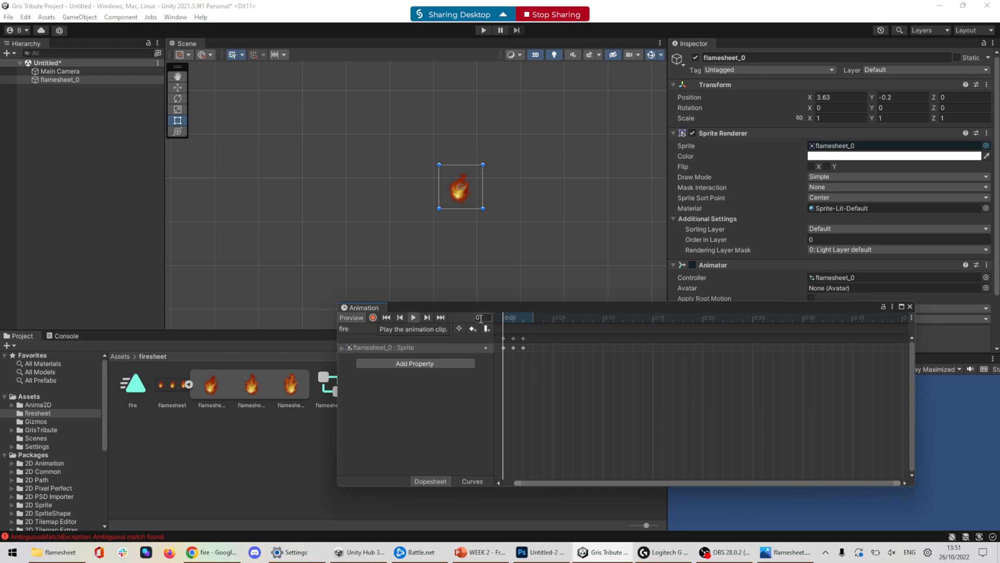
drag(502, 316, 161, 193)
scroll(730, 231, down, 2)
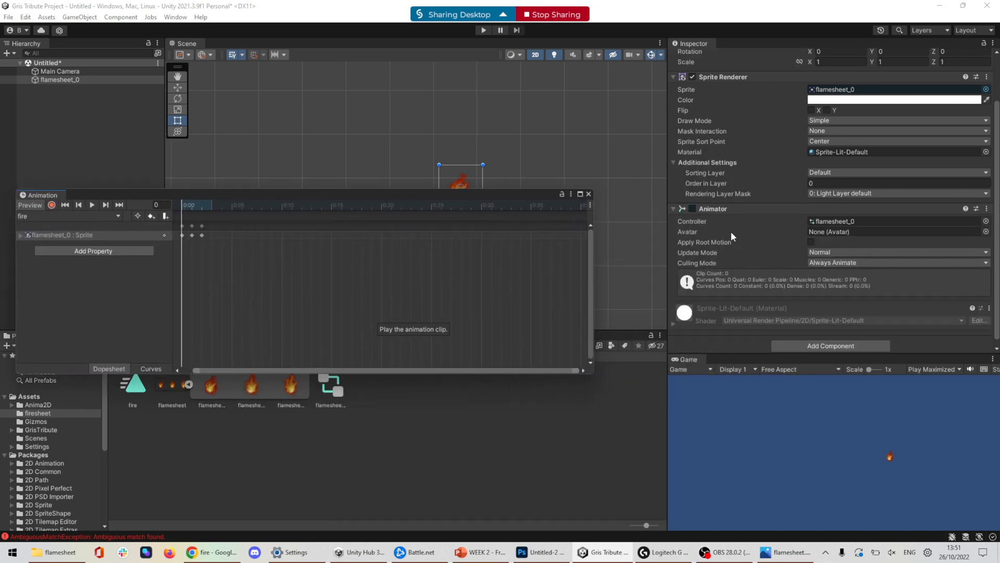
click(692, 209)
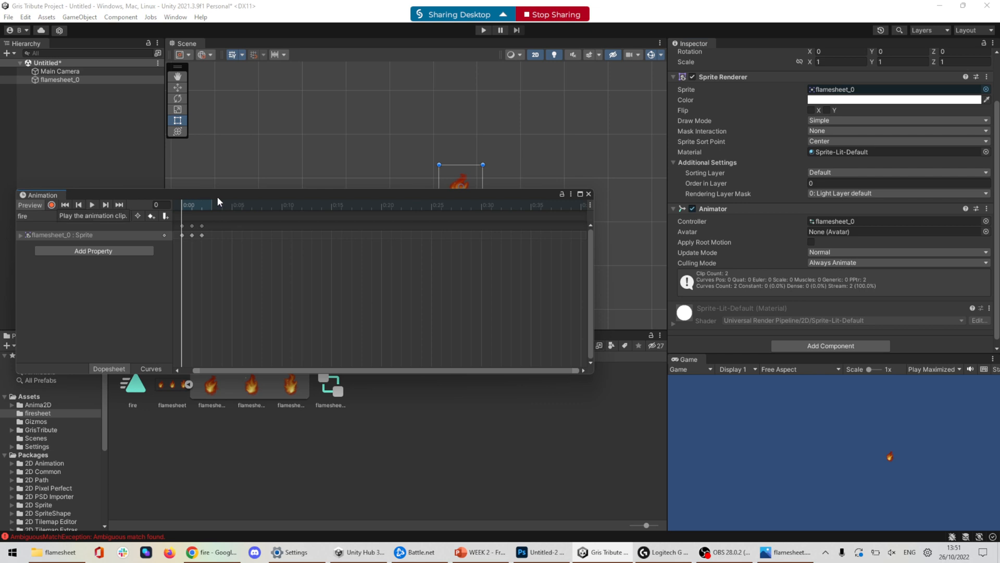
drag(217, 196, 335, 381)
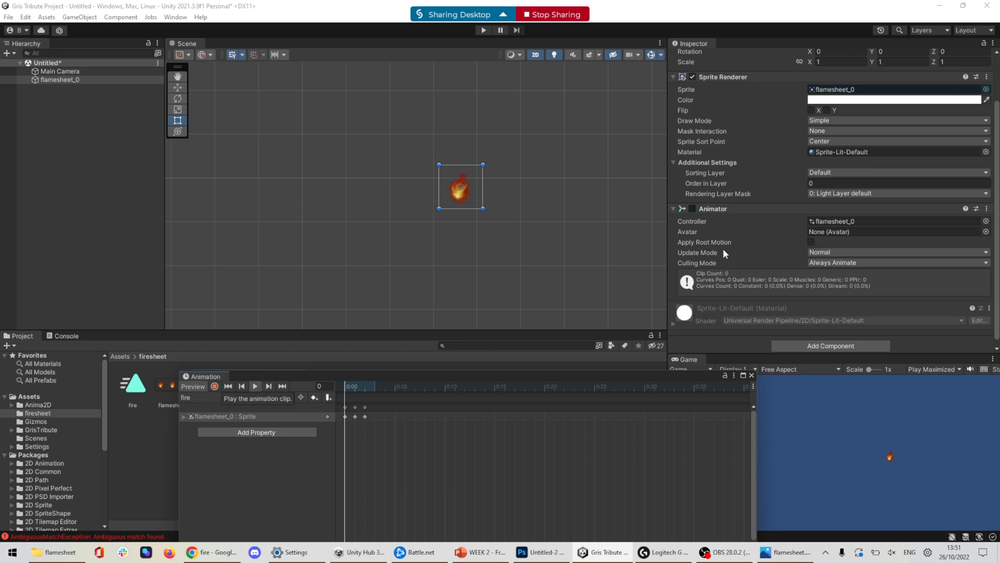
Play-test the scene to check the flame animation, and stop the play mode
scroll(723, 249, up, 3)
click(482, 31)
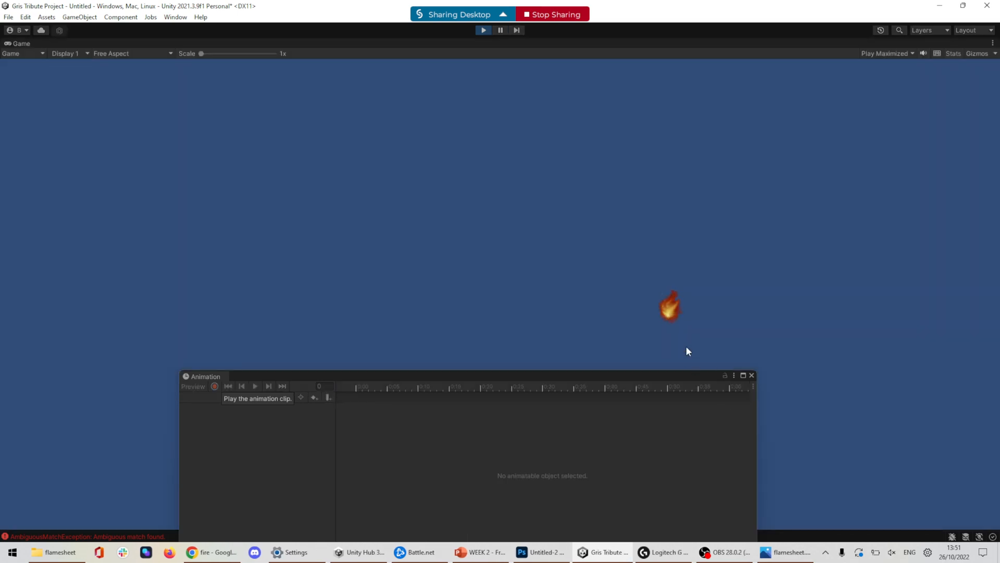
click(484, 30)
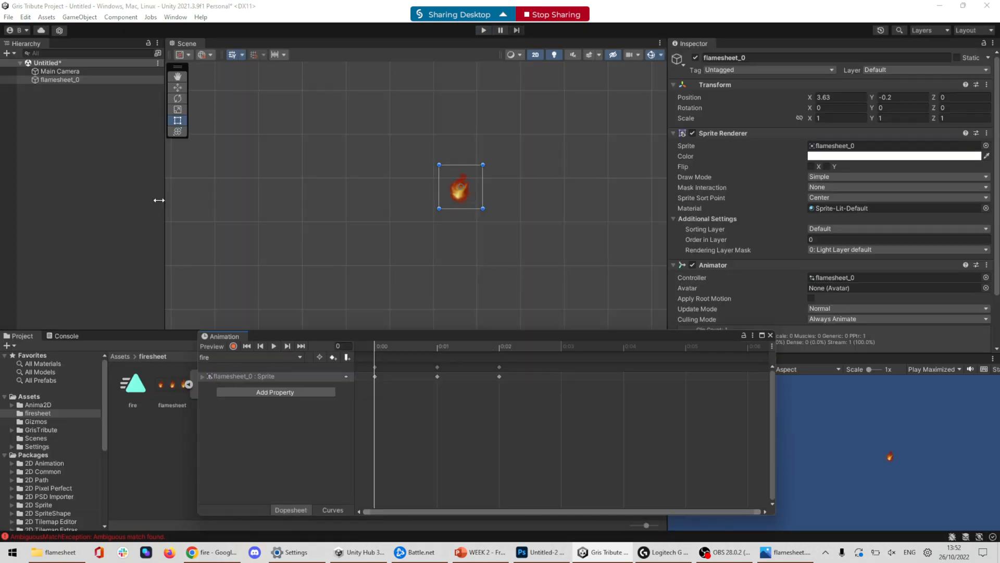
Preview the clip on flamesheet_0 and review the error messages in the Console before returning to the firesheet folder
click(79, 78)
click(274, 346)
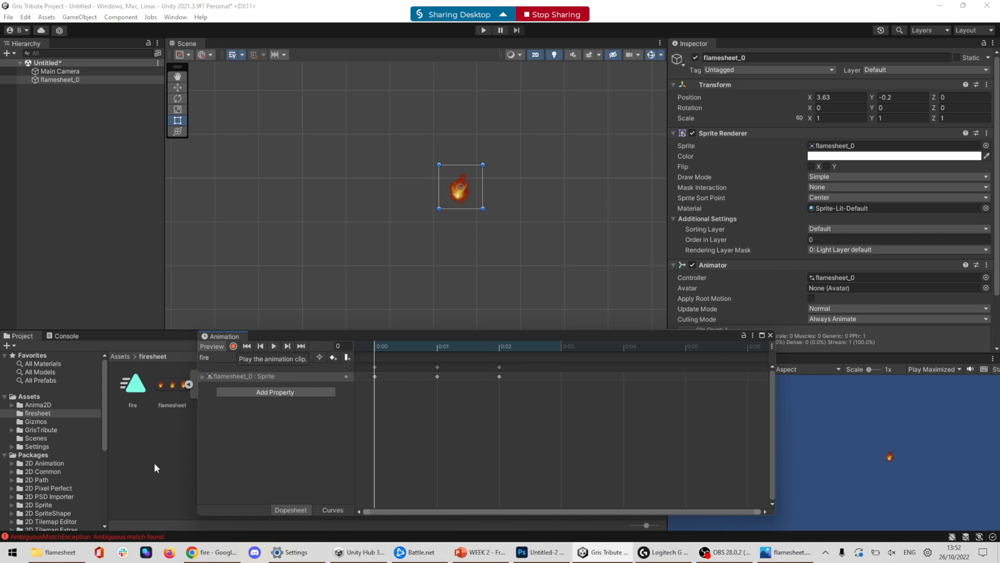
click(143, 538)
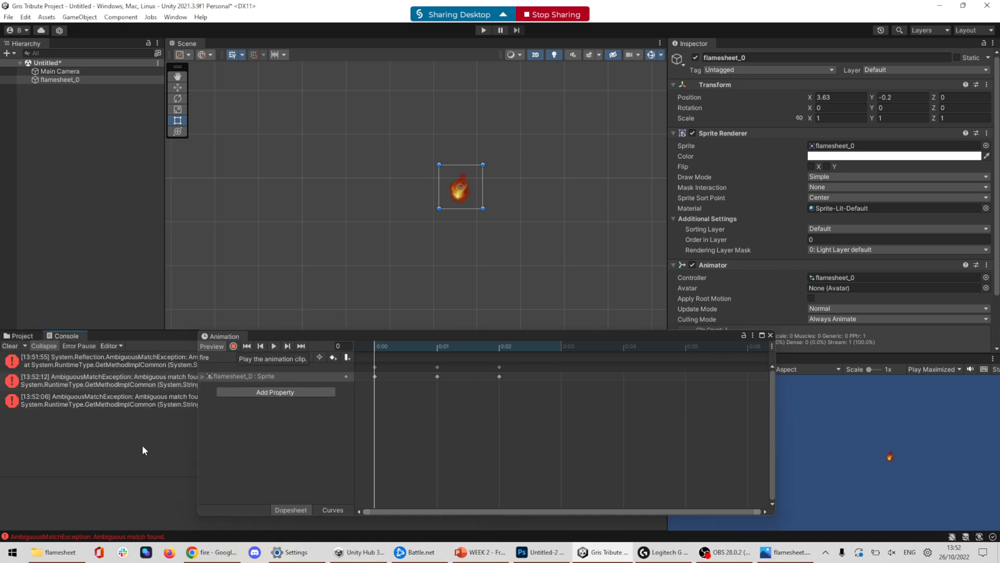
drag(276, 339, 392, 271)
click(30, 339)
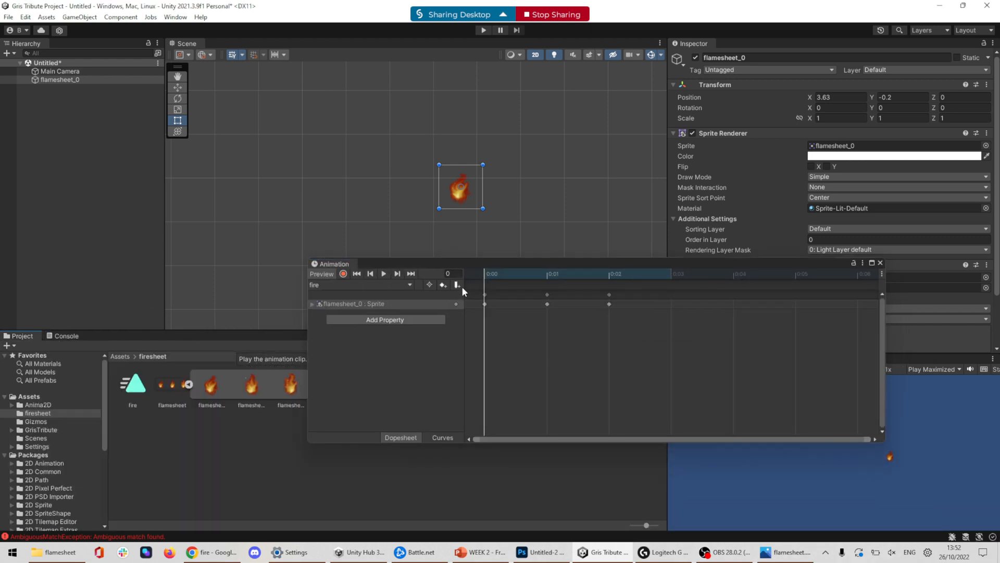
Preview the fire clip again and scrub the playhead across its keyframes and back to frame 0
click(387, 272)
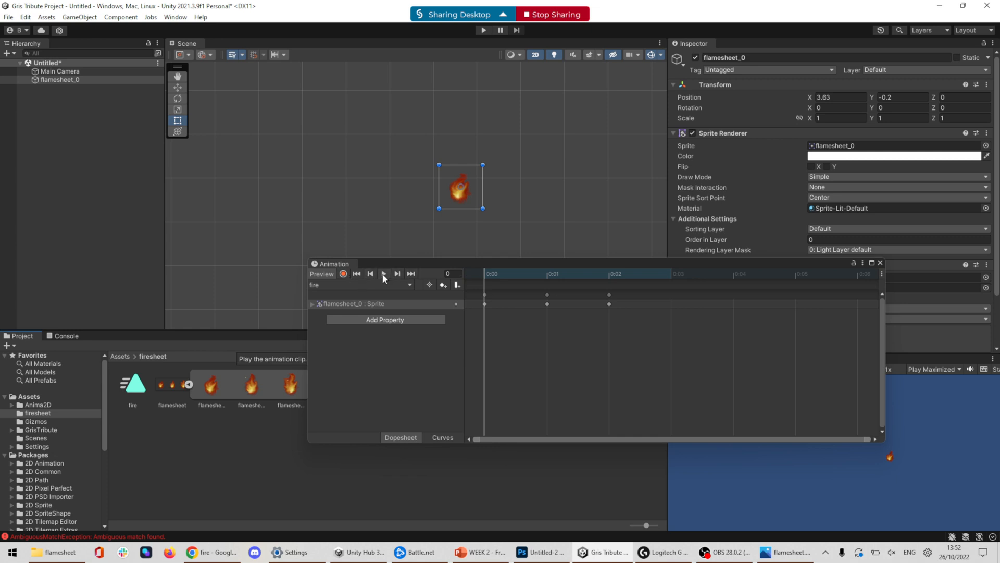
click(450, 273)
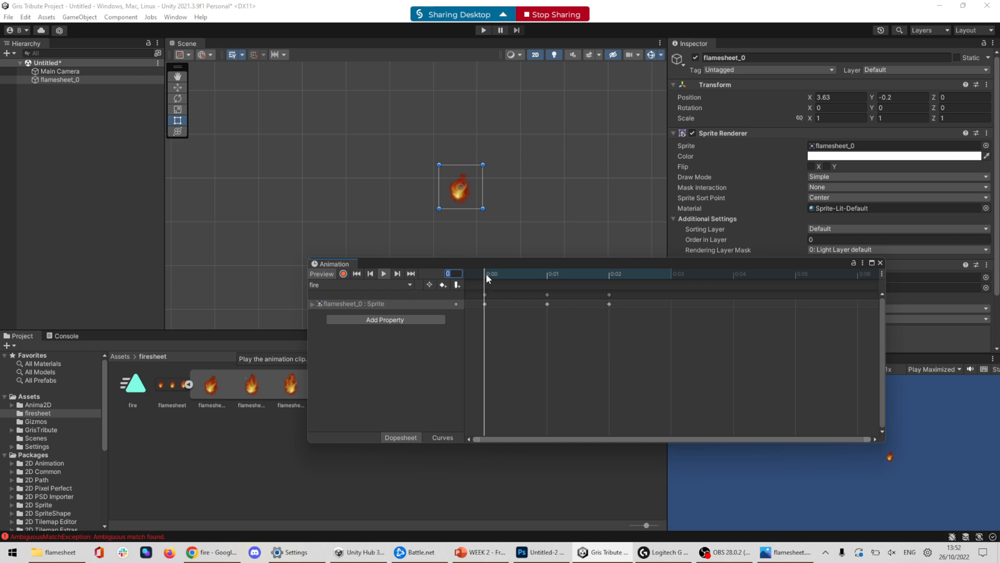
drag(486, 274, 579, 271)
drag(578, 274, 397, 273)
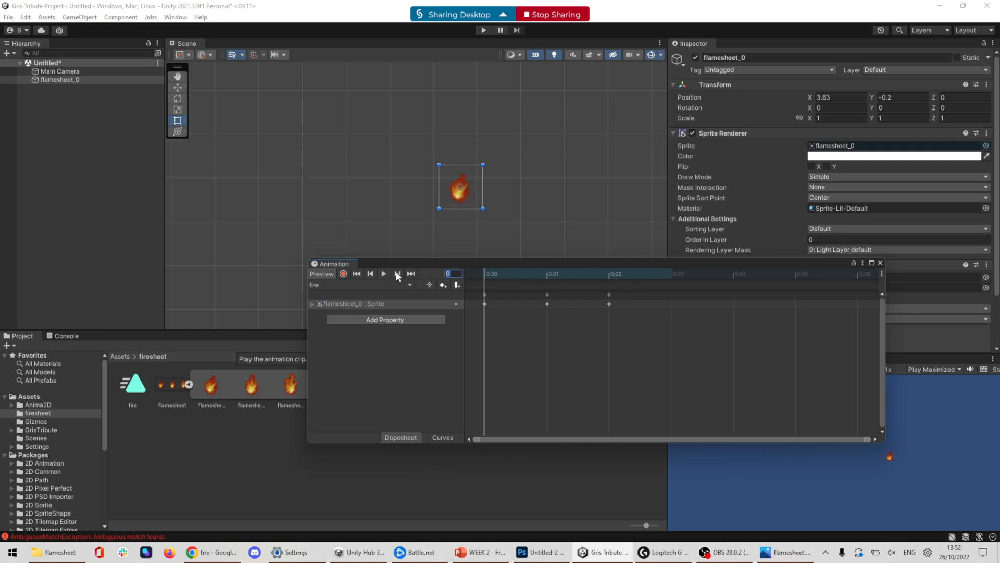
Add an animation event at frame 0 of the fire clip and turn off scene preview mode
click(457, 284)
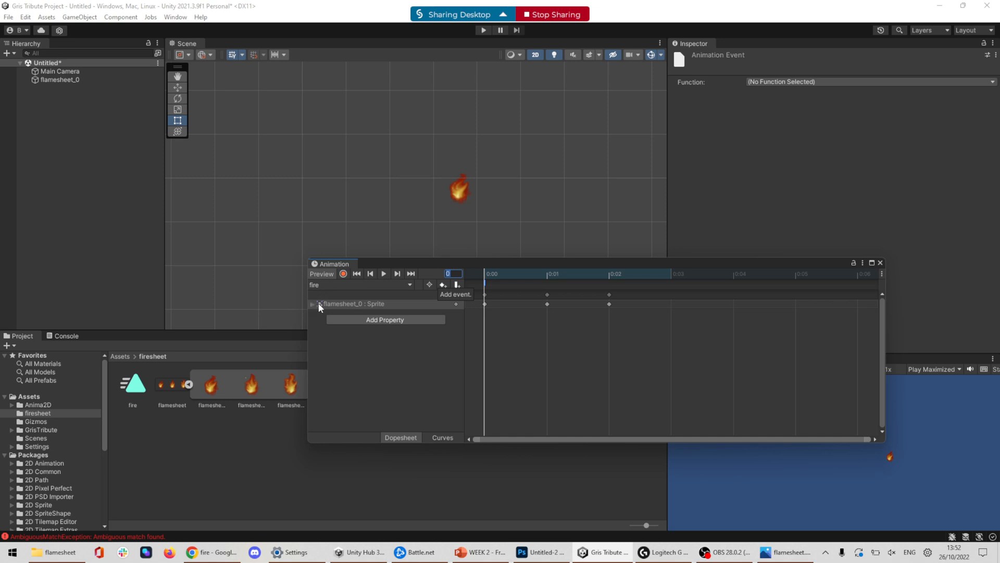
click(371, 283)
click(330, 274)
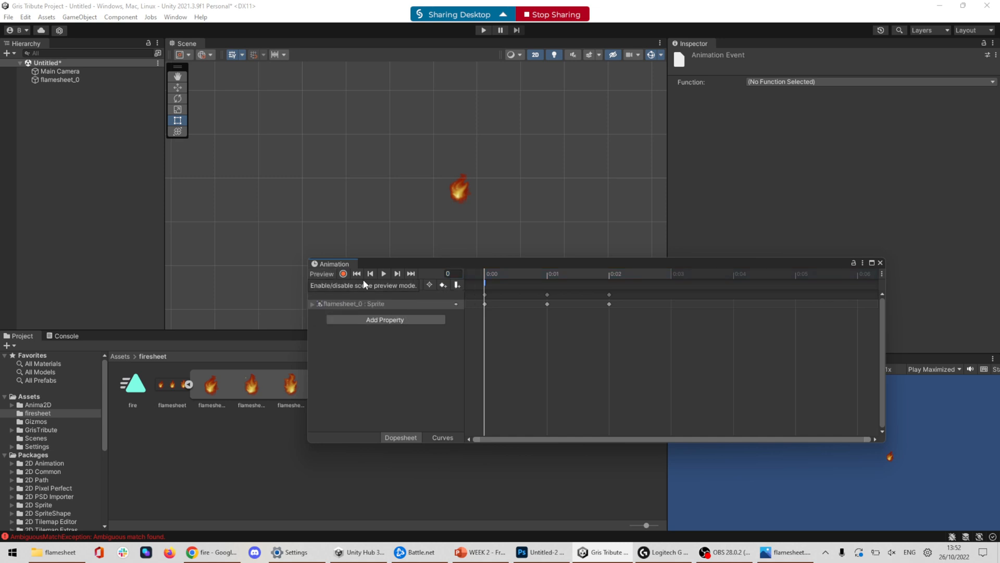
Step forward through the fire clip's keyframes and back to frame 0 to check each flame sprite
click(386, 274)
click(397, 273)
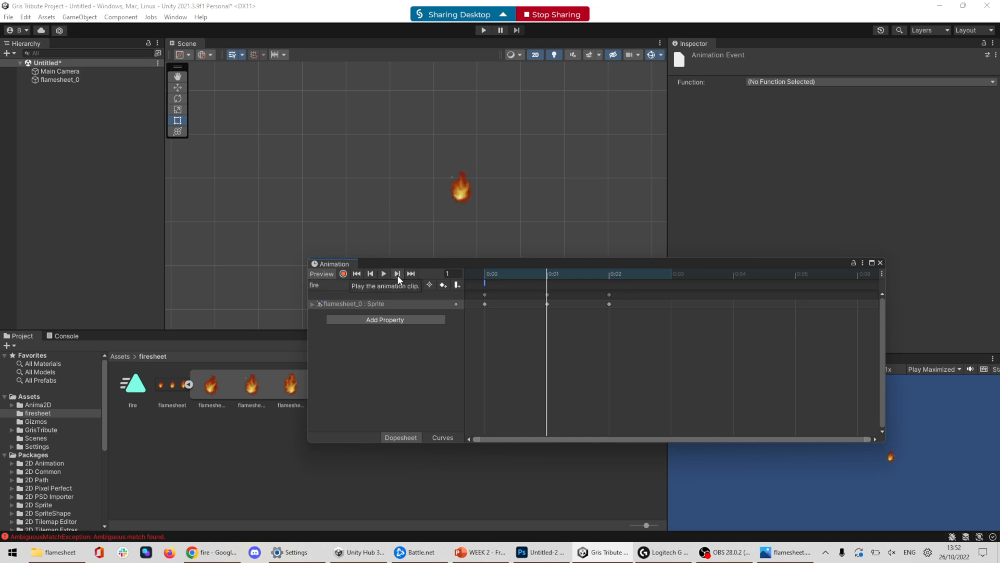
click(398, 273)
click(371, 275)
click(371, 275)
click(343, 274)
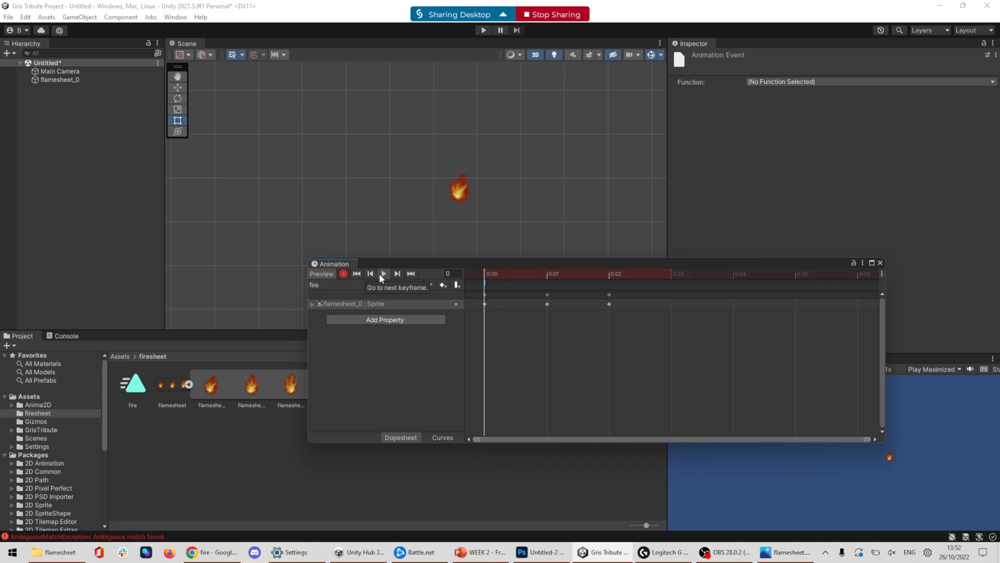
click(863, 262)
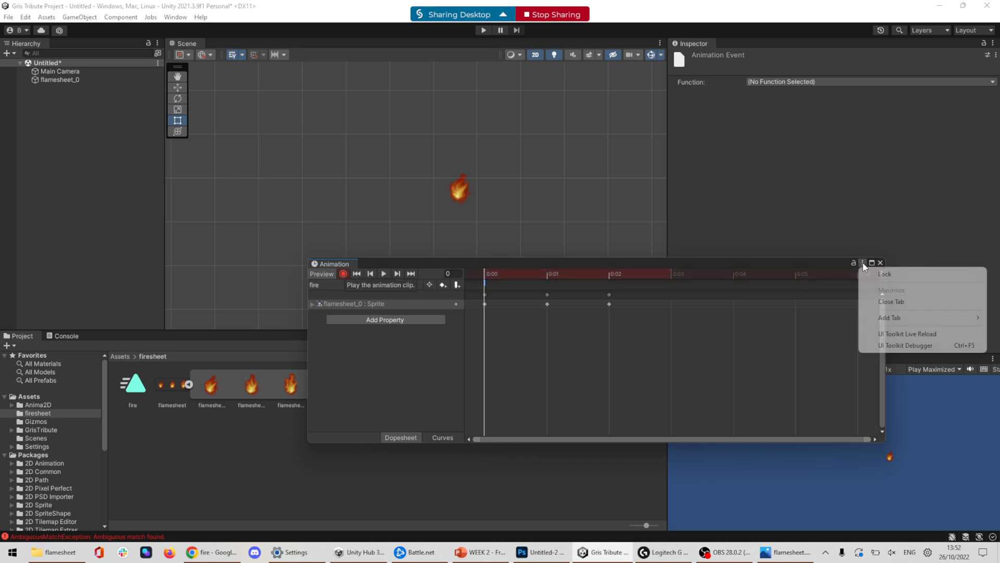
click(817, 252)
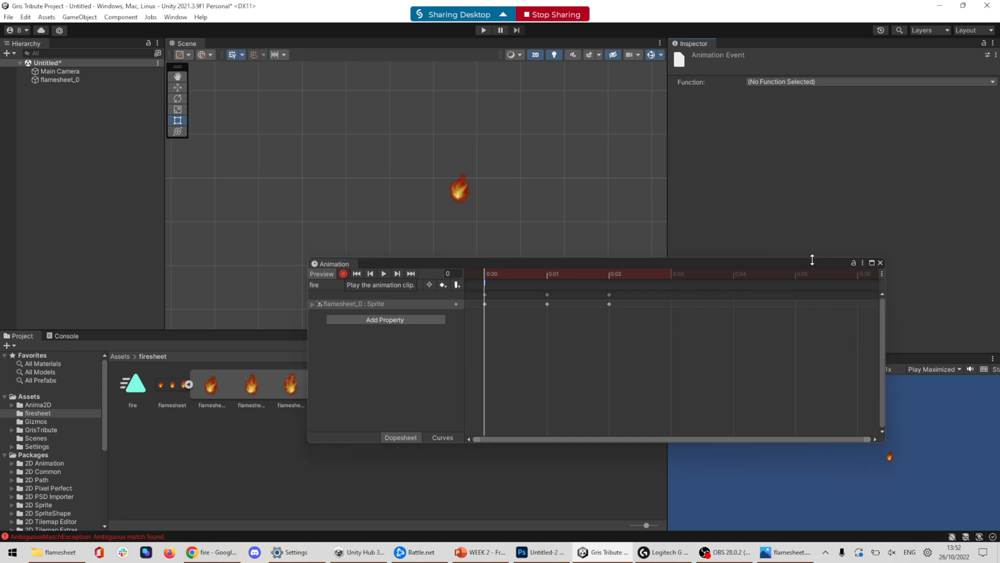
click(343, 273)
click(343, 274)
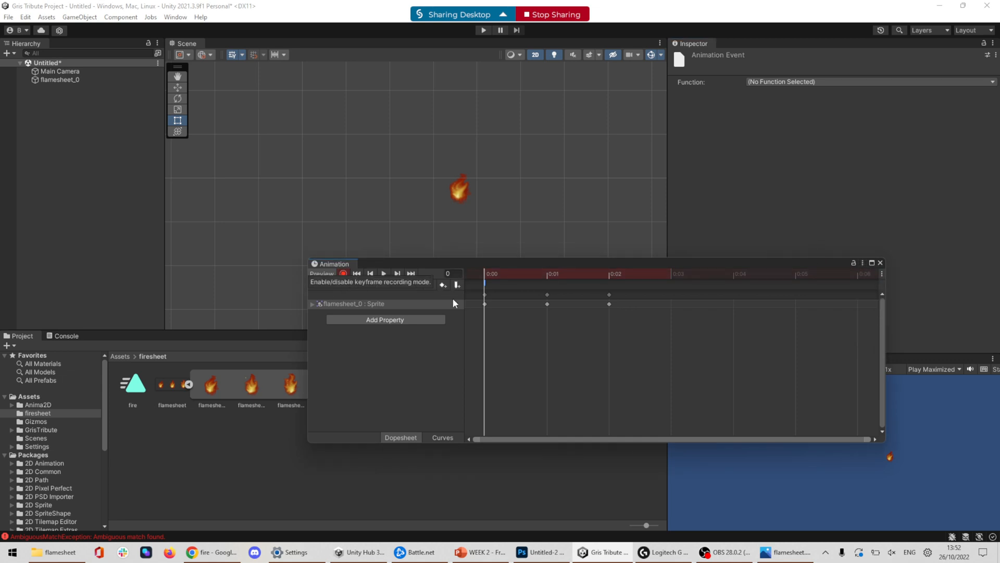
Select the flamesheet_0 sprite track, add another animation event at frame 0 and make the Animation window taller
click(314, 304)
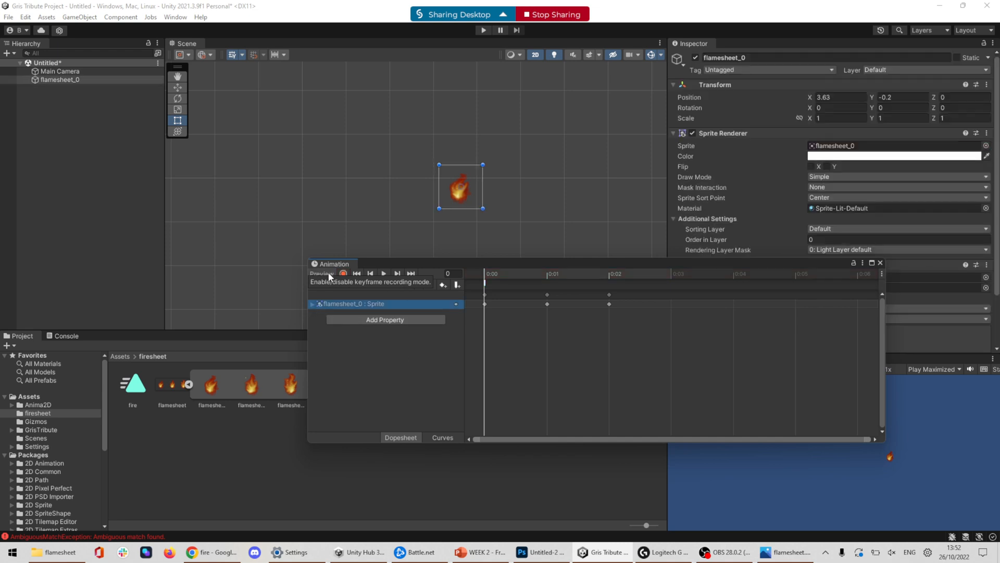
click(461, 284)
drag(500, 259, 521, 123)
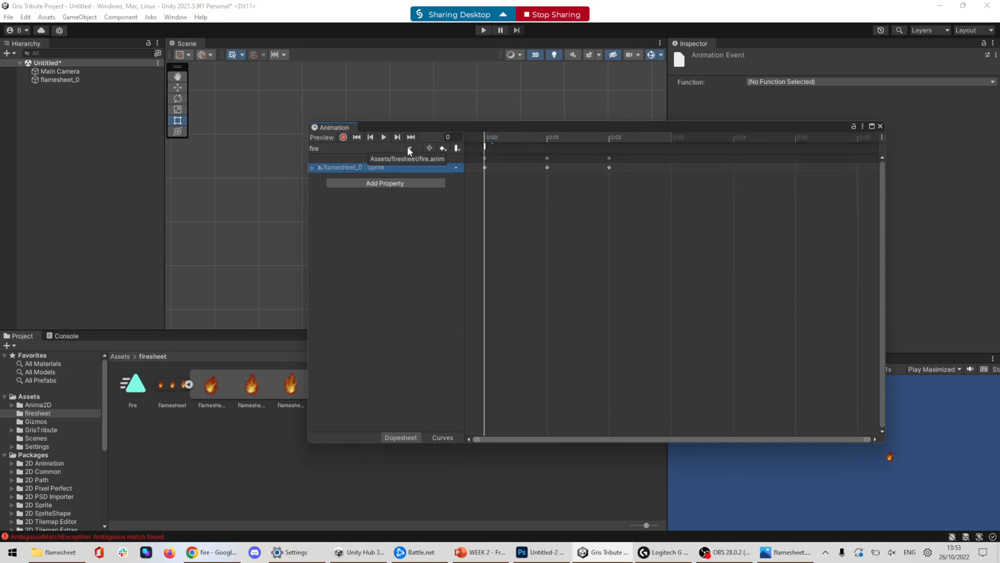
Move the fire clip's playhead to frame 3 and widen the Animation window on both sides
click(456, 135)
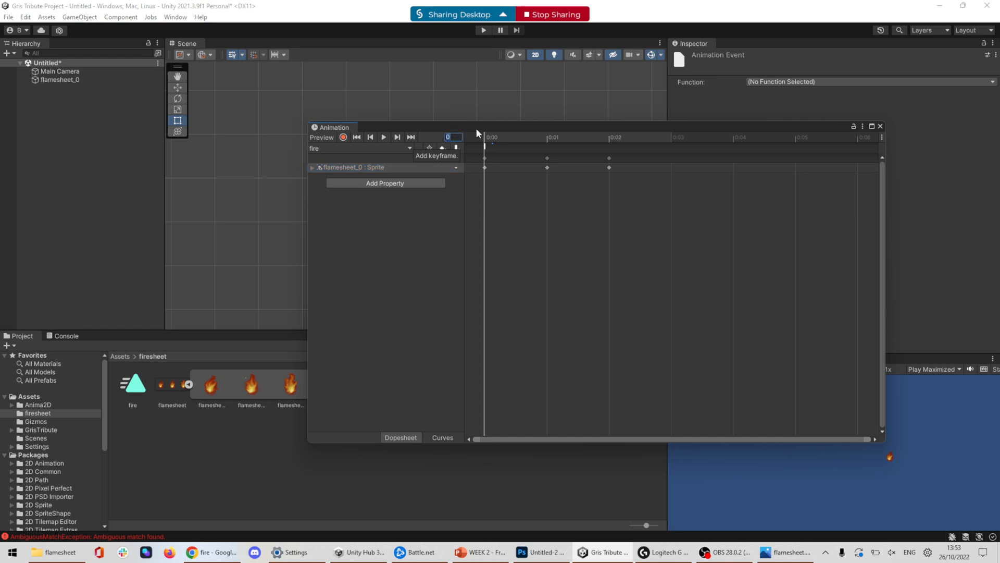
text(3)
key(Return)
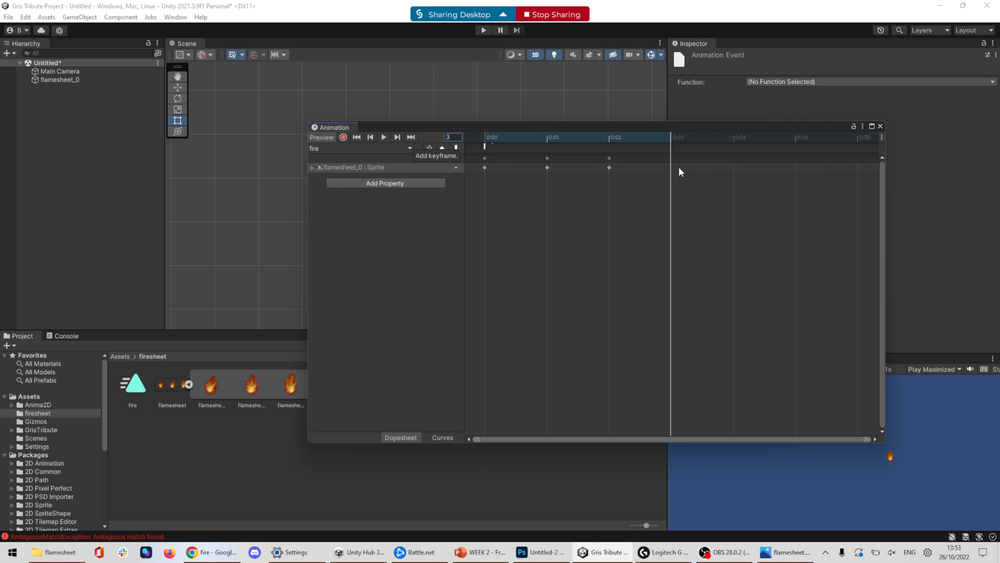
drag(309, 329, 39, 317)
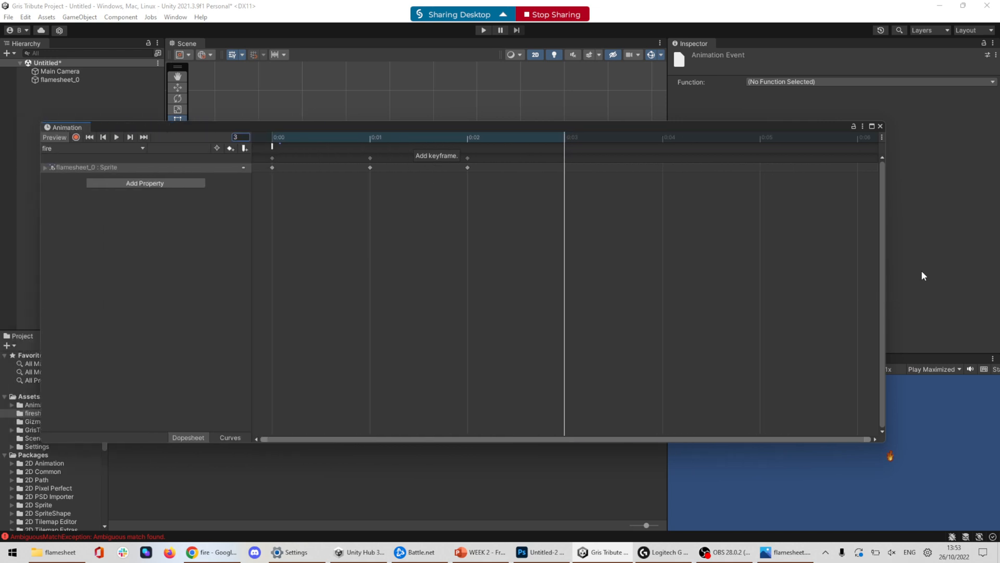
drag(885, 247, 937, 247)
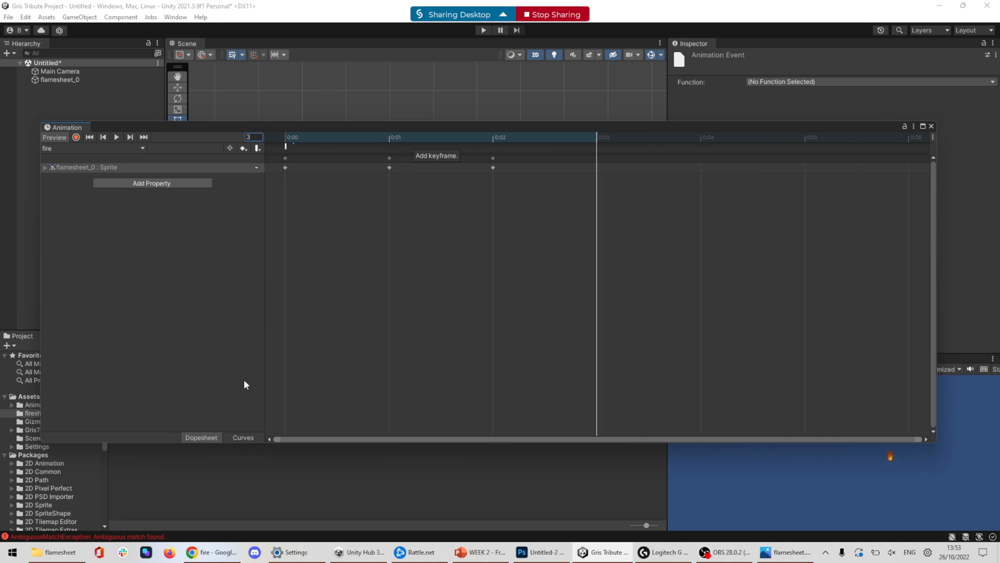
Select the flamesheet_0 object and return the fire clip to frame 0, with the Animation window moved below the flame
click(243, 437)
click(202, 437)
drag(313, 120, 324, 97)
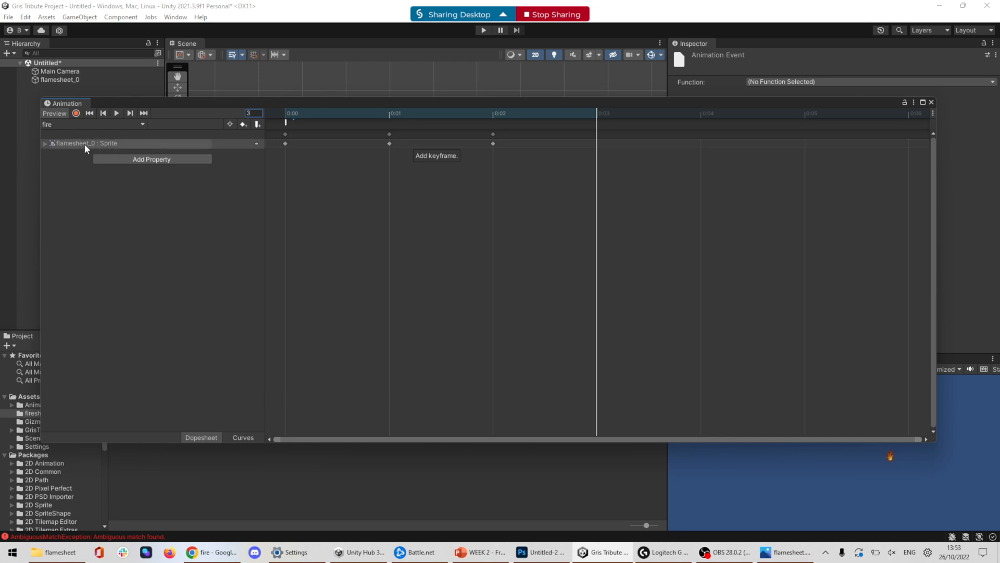
drag(570, 111, 626, 274)
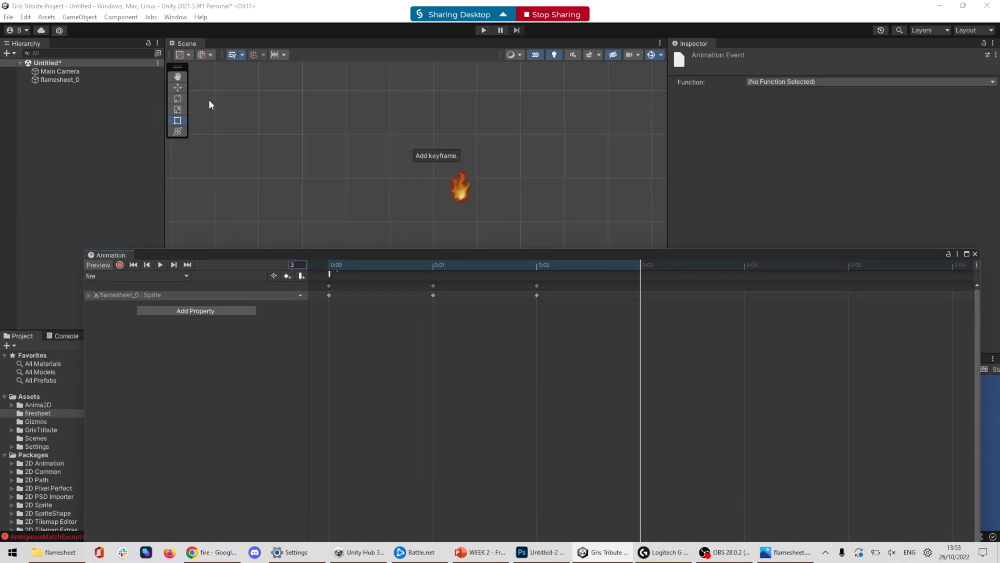
click(59, 81)
scroll(750, 125, down, 2)
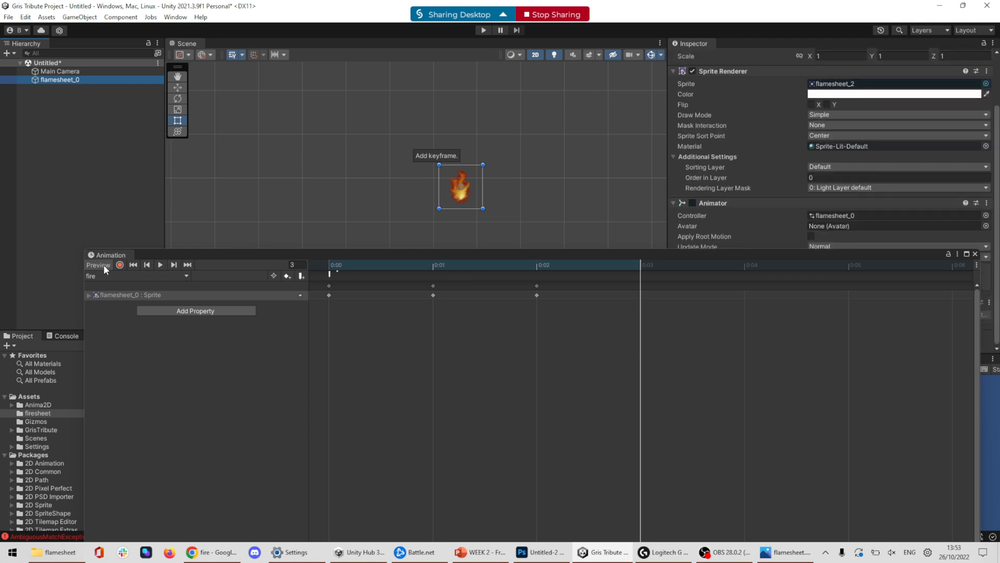
click(134, 264)
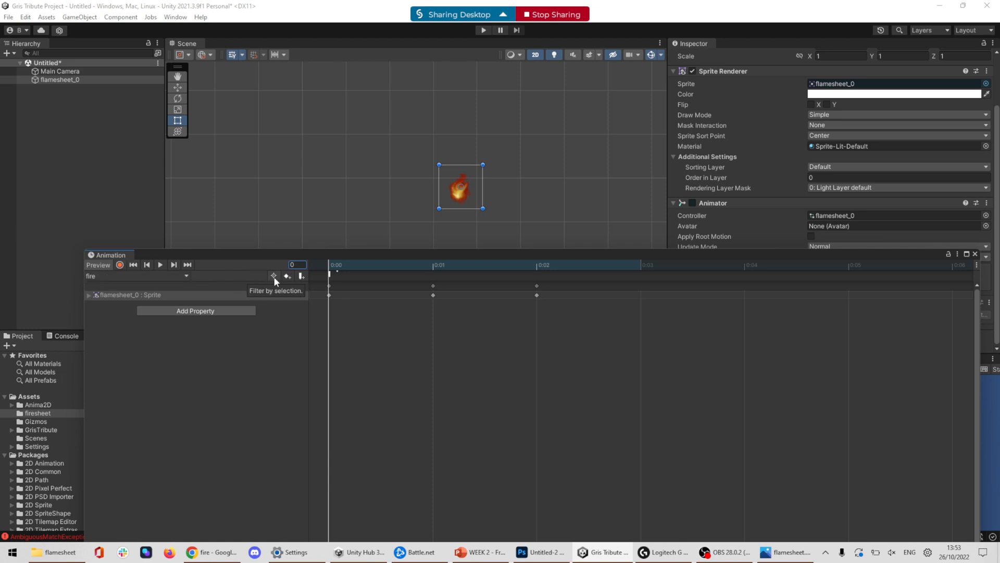
click(187, 277)
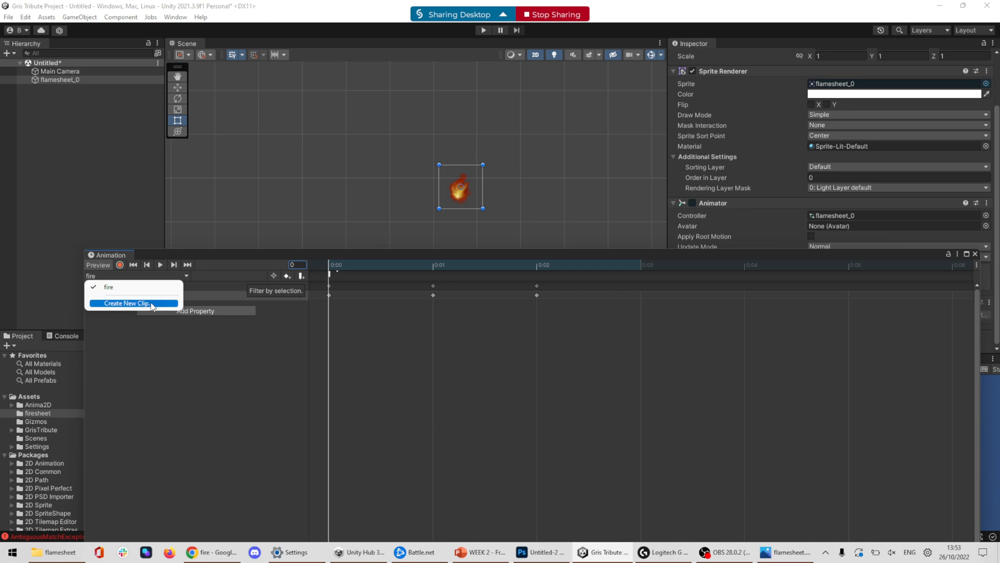
click(152, 303)
click(470, 290)
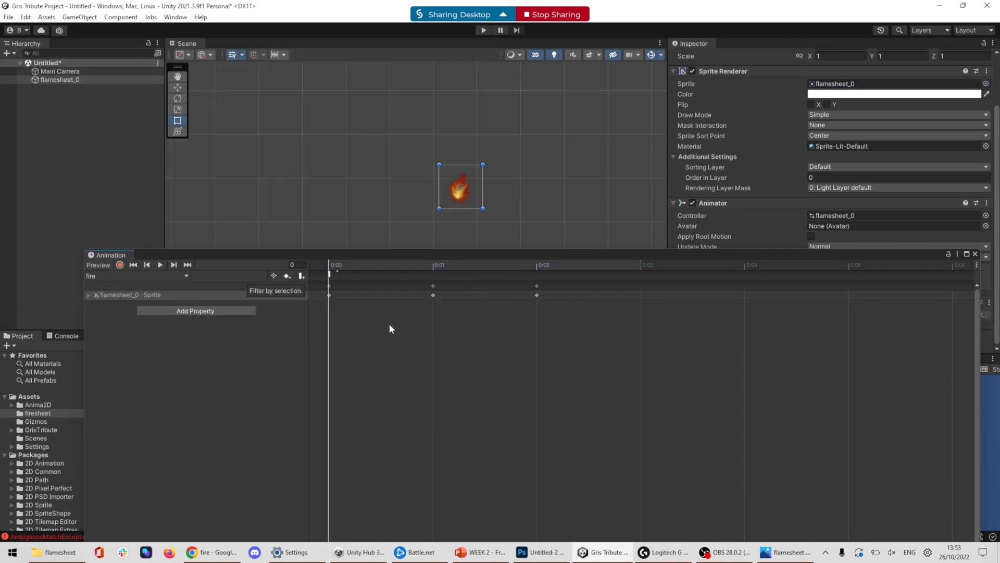
click(186, 275)
click(240, 271)
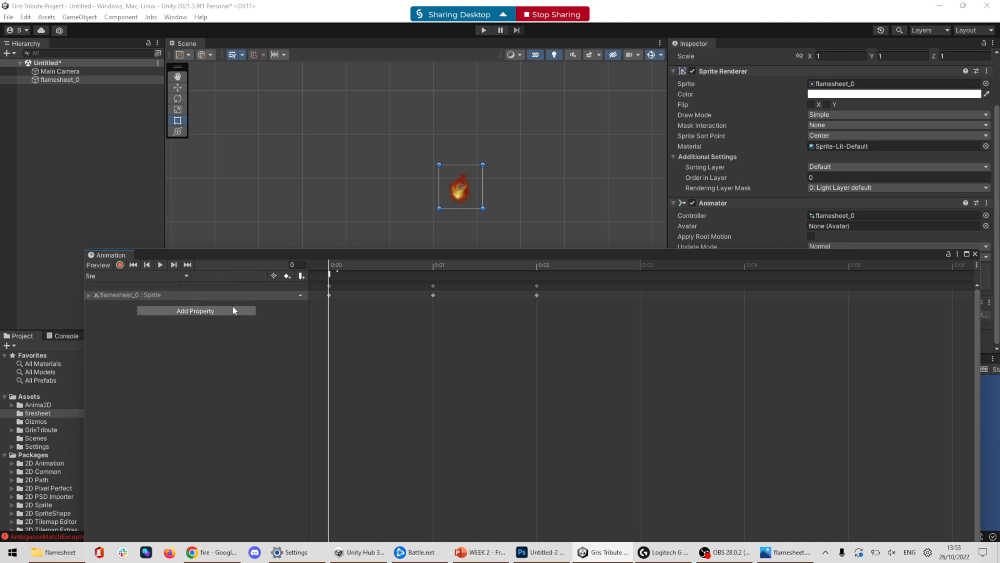
Delete the animation events at frame 0 of the fire clip
click(328, 274)
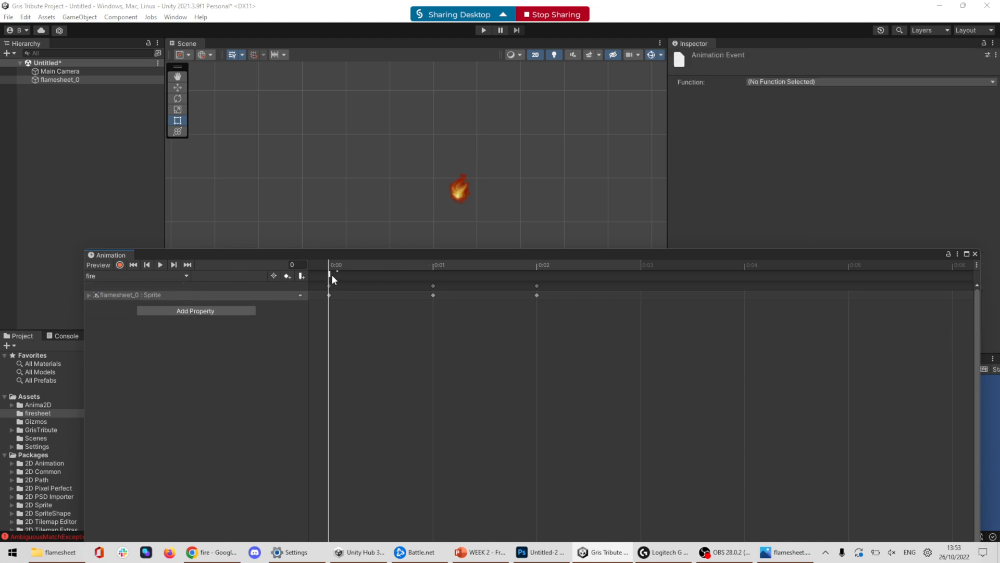
key(Delete)
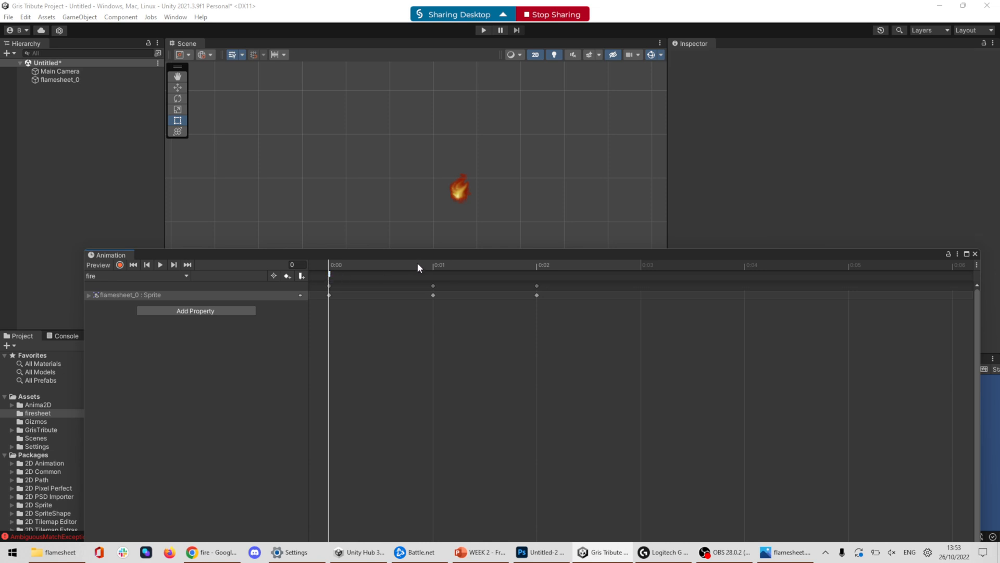
click(330, 273)
right_click(330, 272)
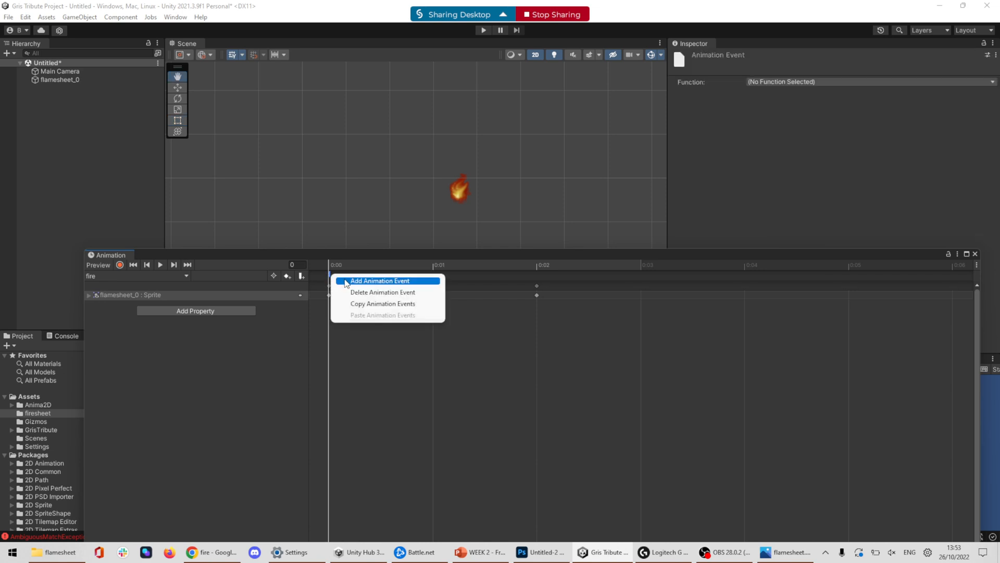
click(345, 281)
Move the Animation window up and switch its timeline units from seconds to frames
drag(556, 252, 506, 114)
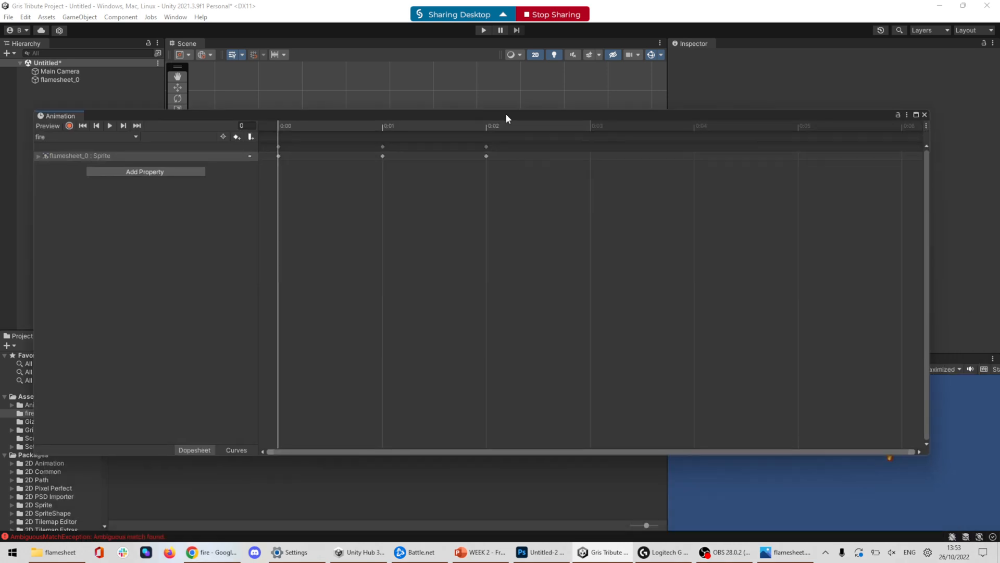
click(925, 126)
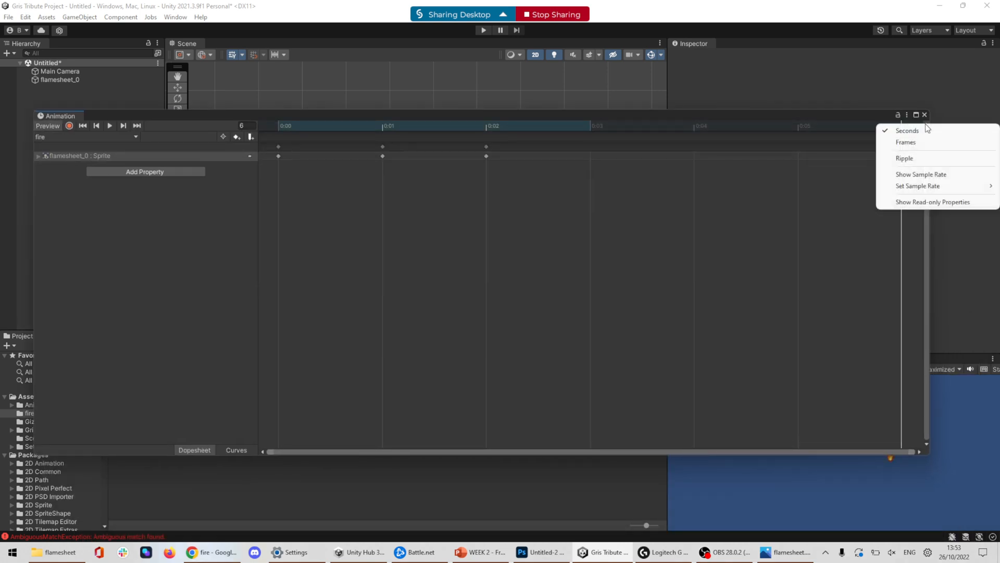
click(914, 142)
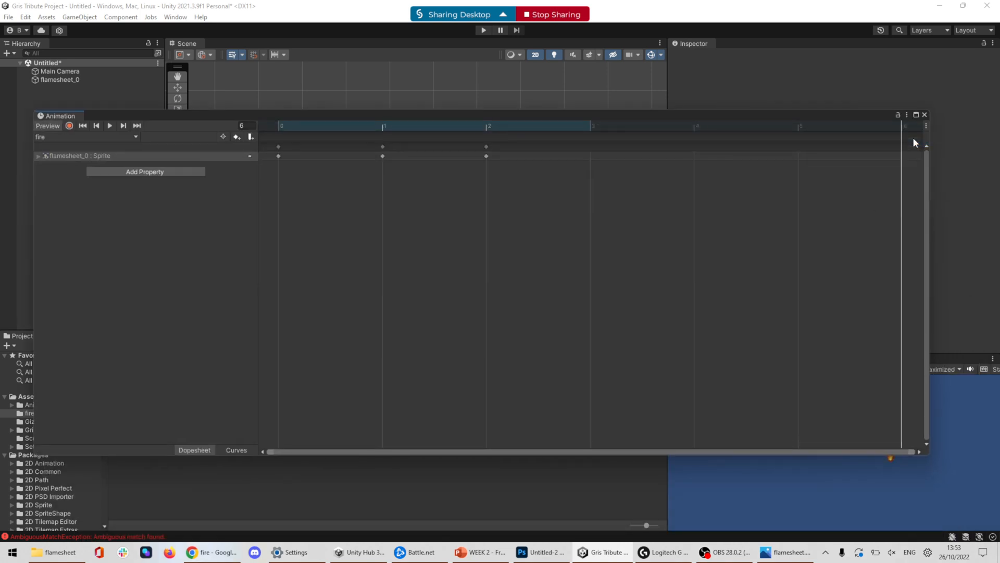
click(926, 126)
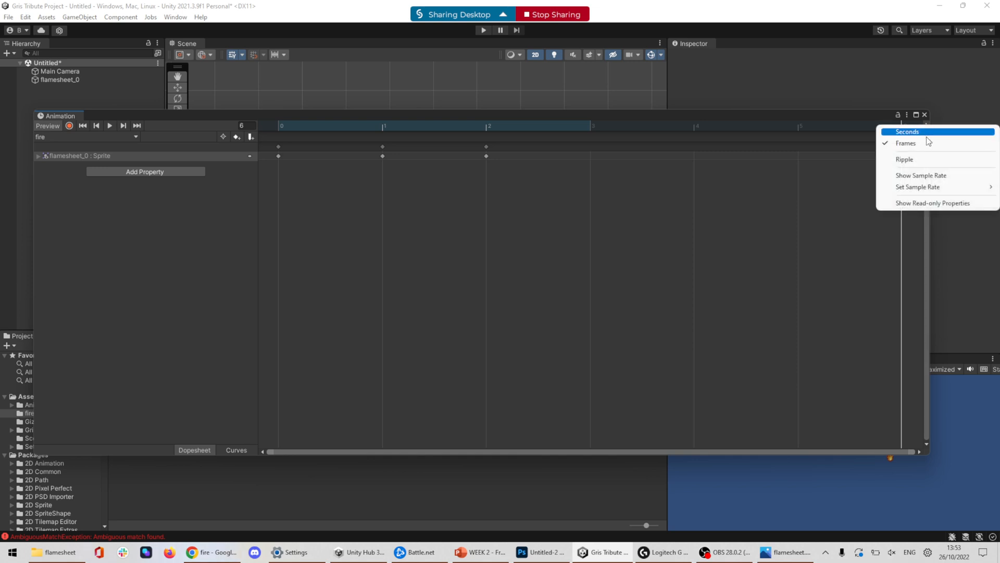
click(926, 143)
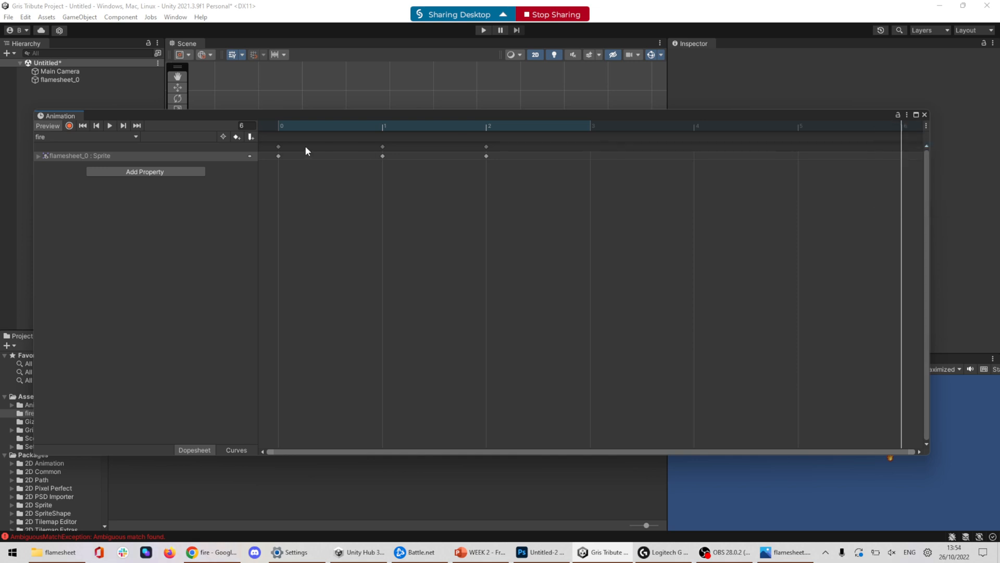
Display the sample rate setting for the fire clip in the Animation window
click(926, 128)
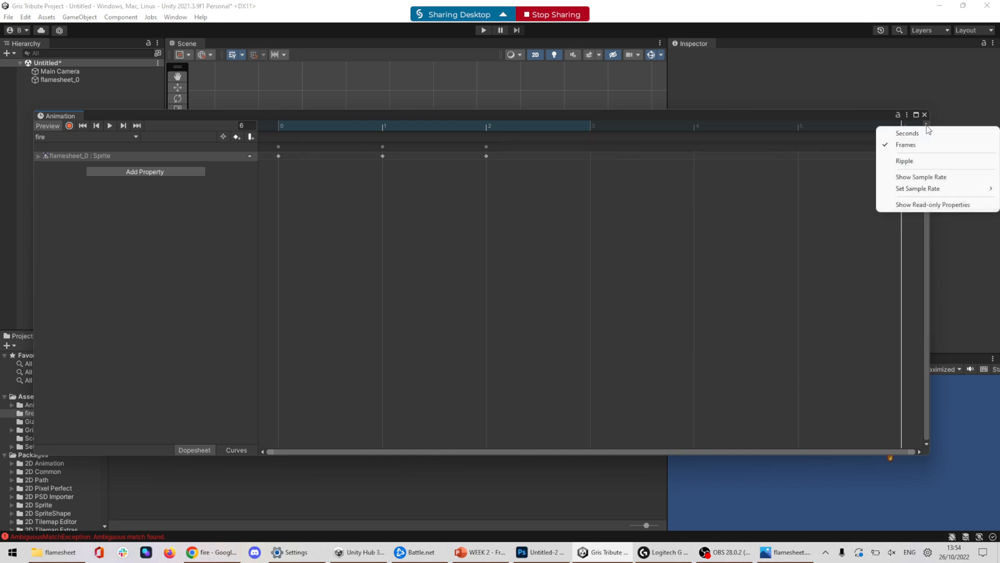
click(934, 177)
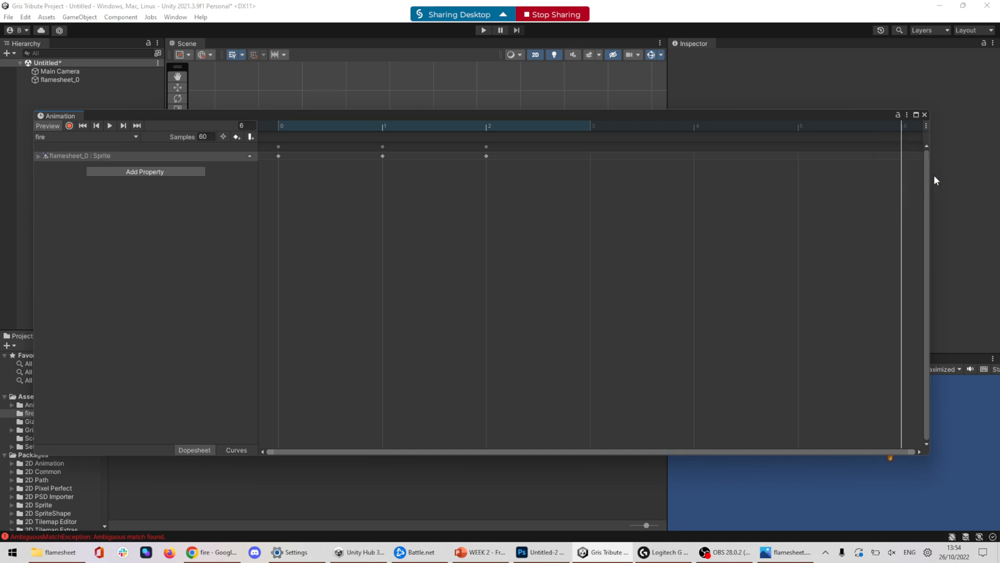
click(927, 125)
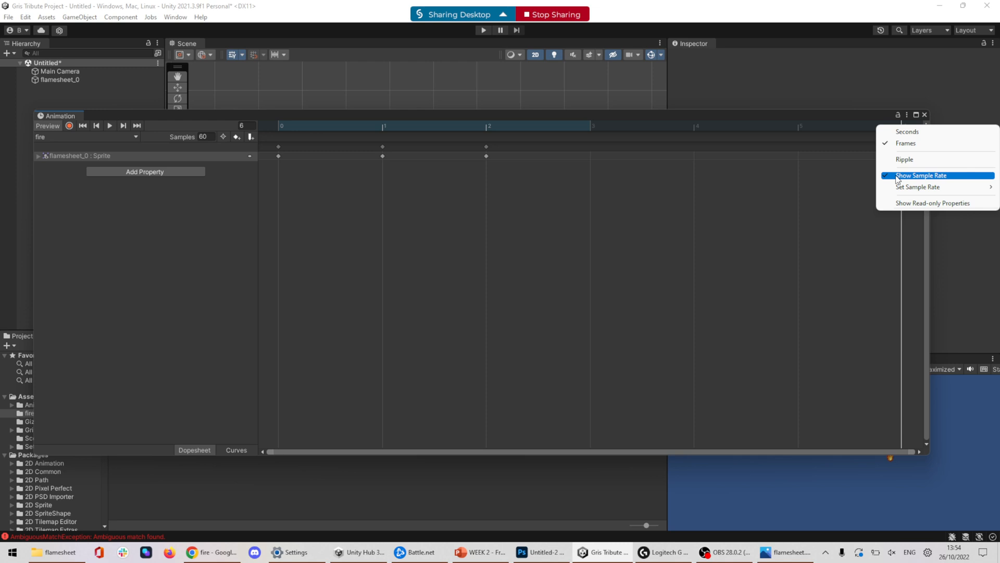
click(192, 136)
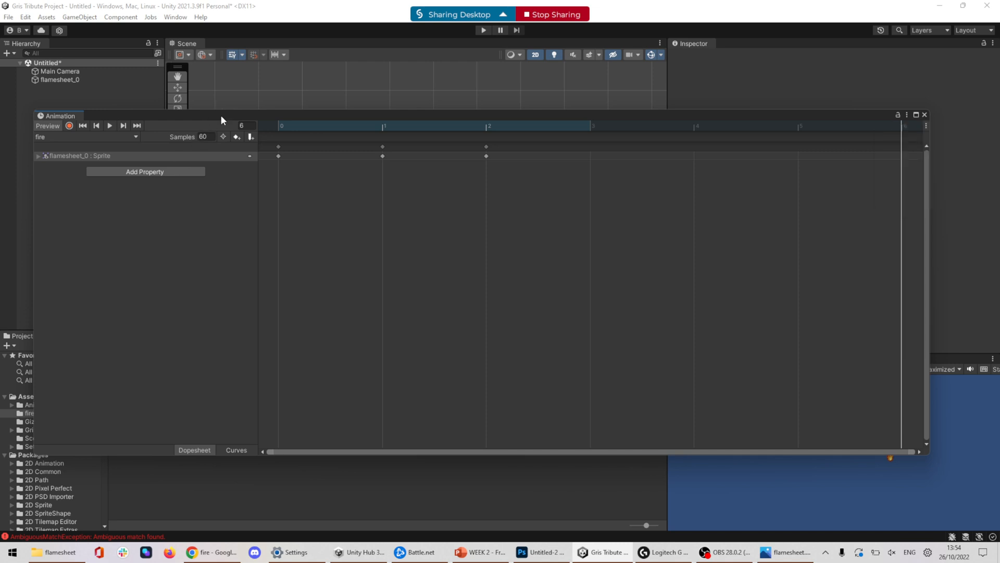
Set the fire clip's sample rate to 10 samples
drag(221, 120, 259, 259)
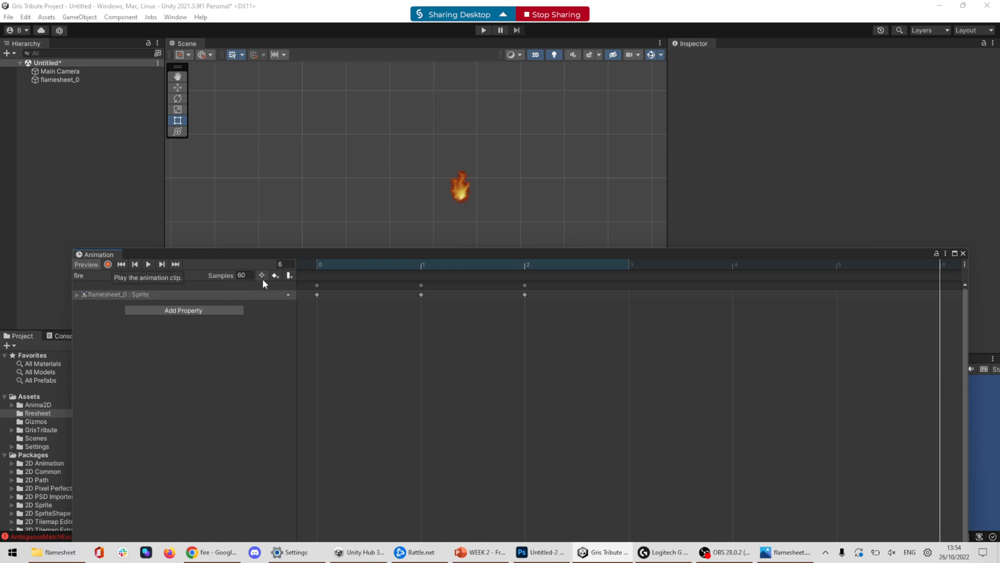
click(232, 277)
text(10)
key(Return)
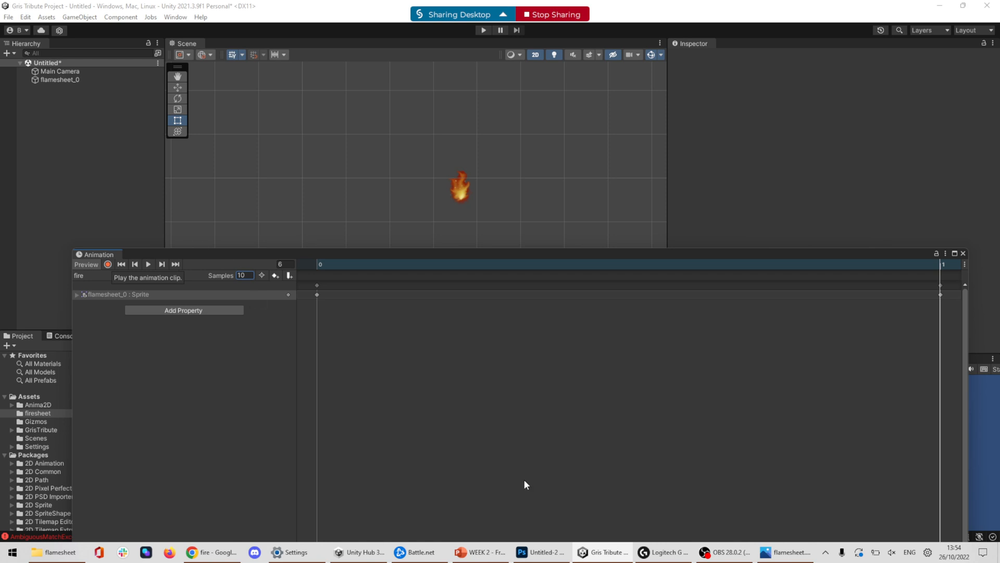
scroll(516, 416, down, 8)
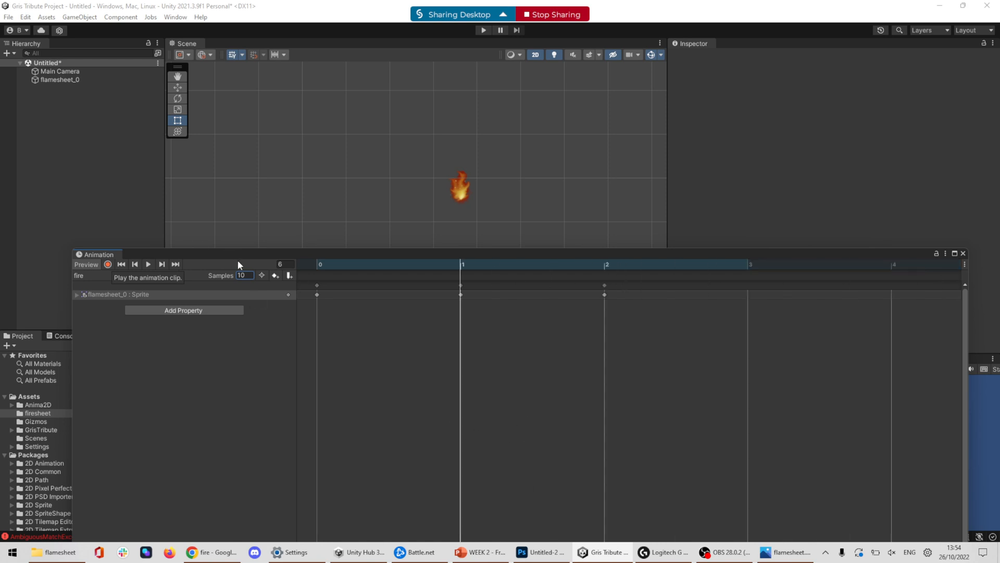
scroll(548, 387, down, 2)
Run the scene in play mode, uncover the flame to watch its animation, and stop playback
click(483, 30)
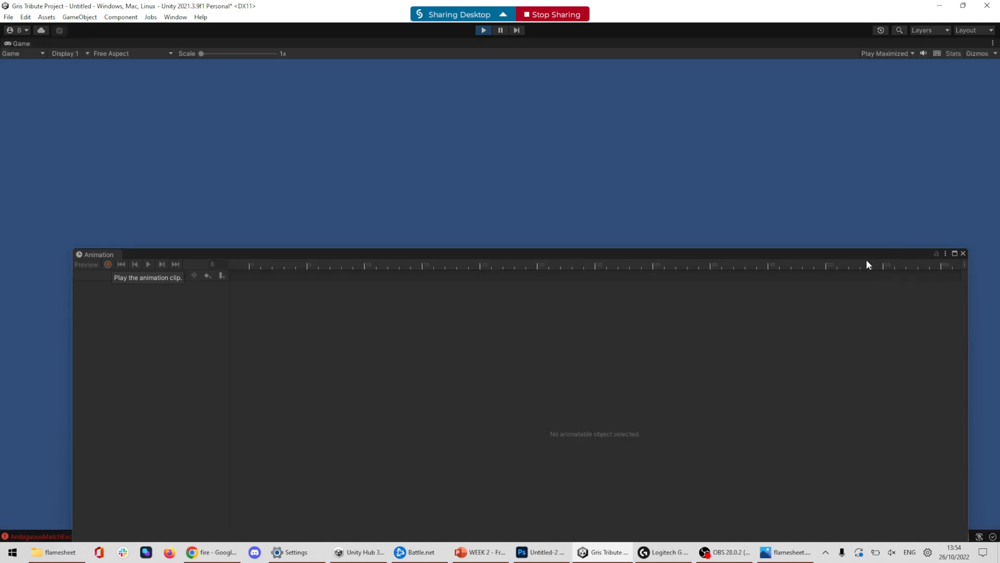
drag(867, 264, 766, 489)
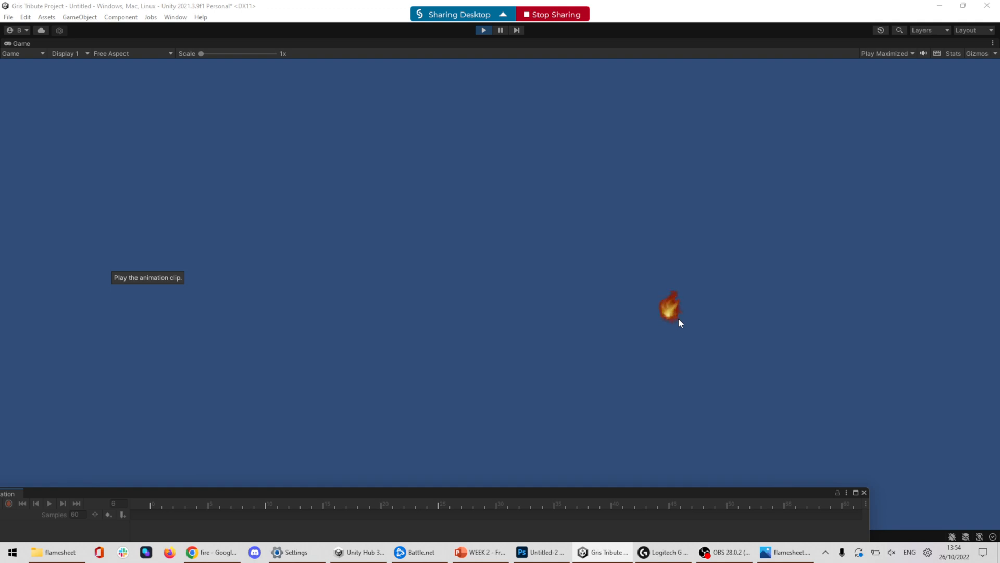
click(482, 30)
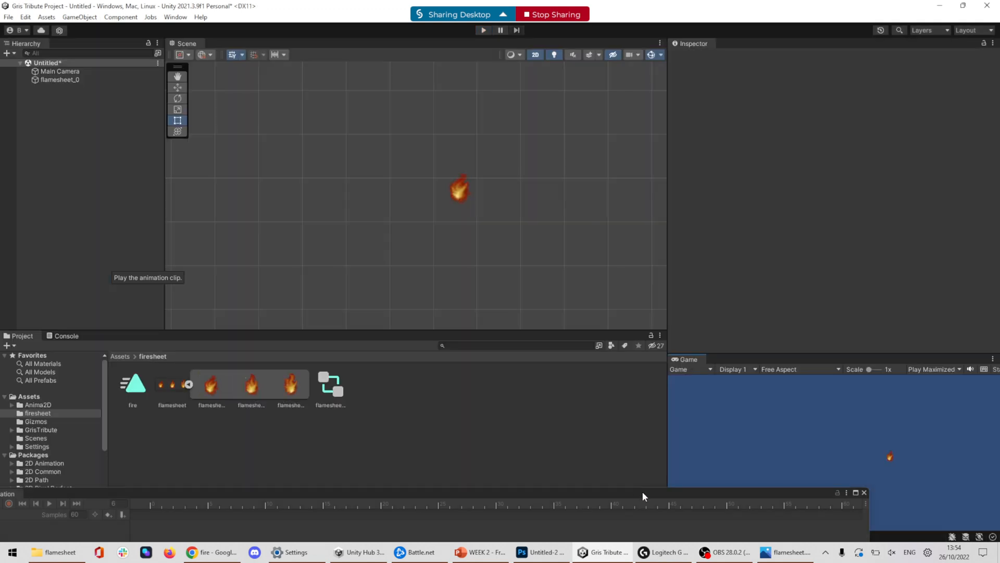
Bring the Animation window back into view and select the flamesheet_0 object to reload its fire clip
drag(642, 492, 847, 74)
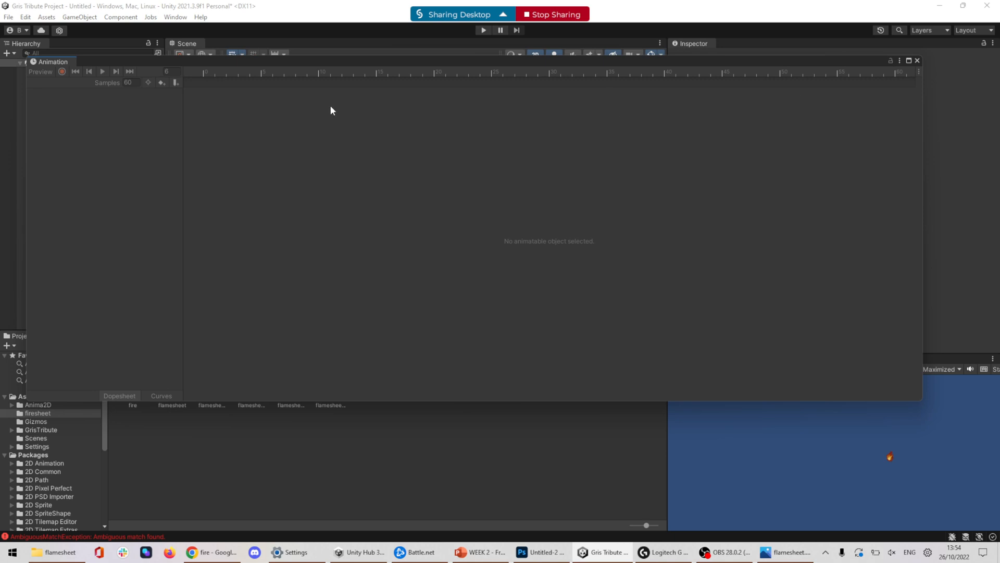
click(83, 80)
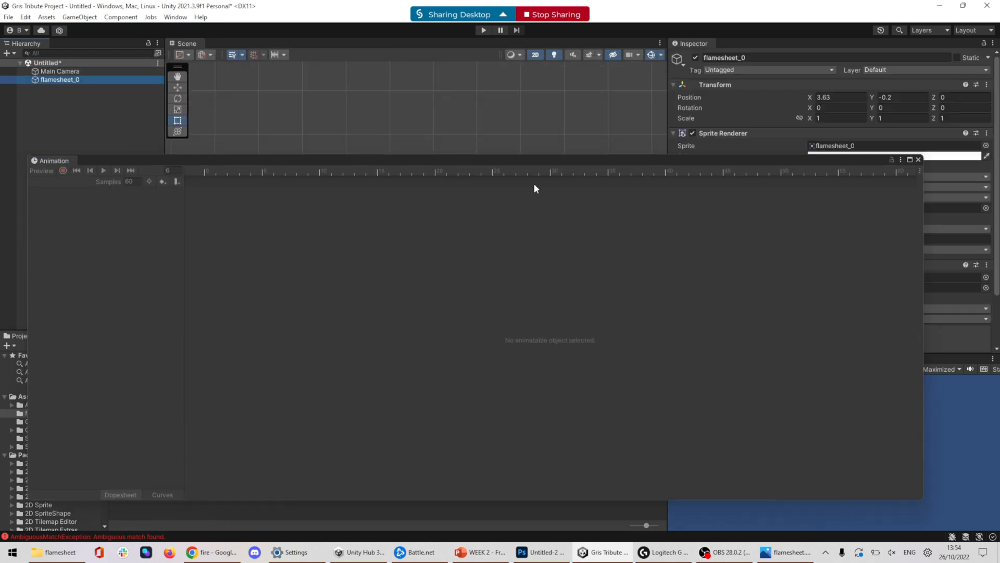
click(920, 170)
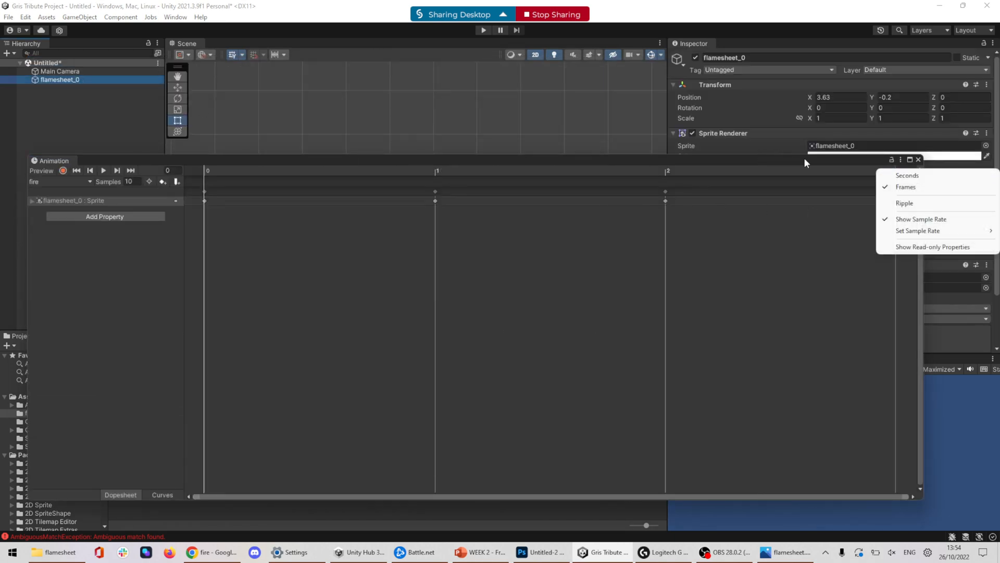
click(804, 158)
Switch the fire clip's timeline units to seconds, inspect the keyframe spacing, and switch back to frames
click(918, 171)
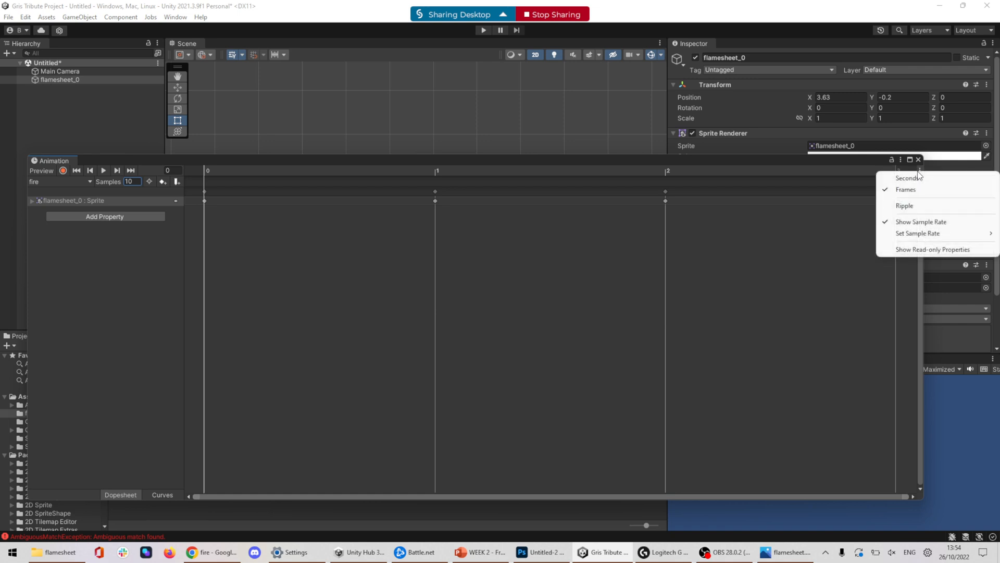
mouse_move(919, 233)
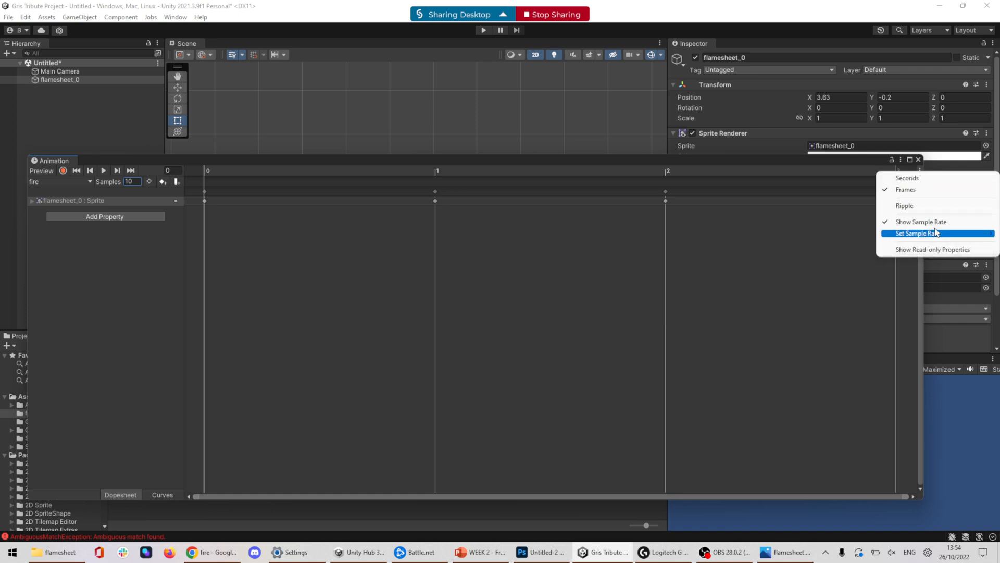
click(911, 178)
scroll(714, 240, down, 10)
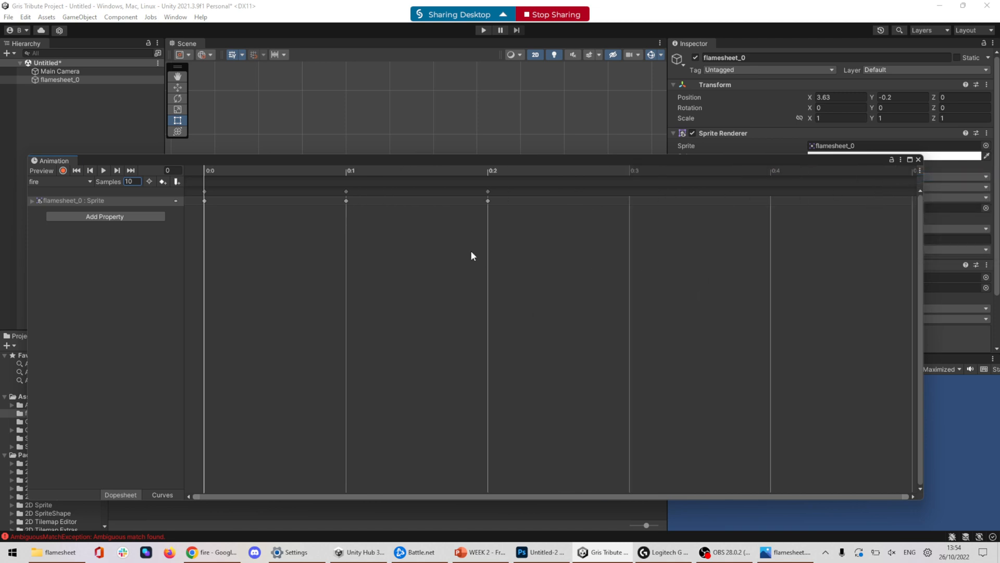
click(919, 172)
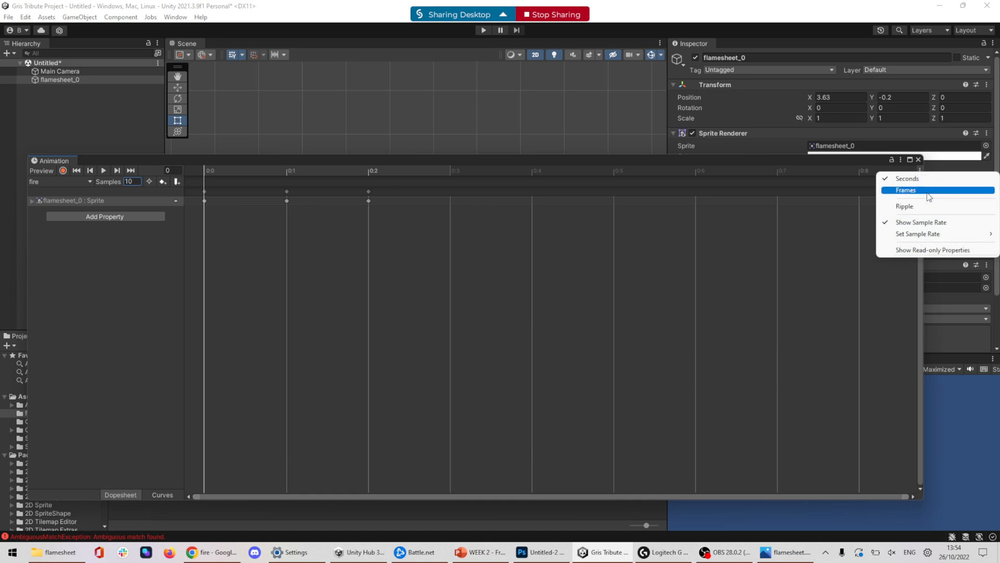
click(920, 189)
Re-enter the fire clip's sample rate as 10 and review the timeline display options
scroll(515, 298, down, 5)
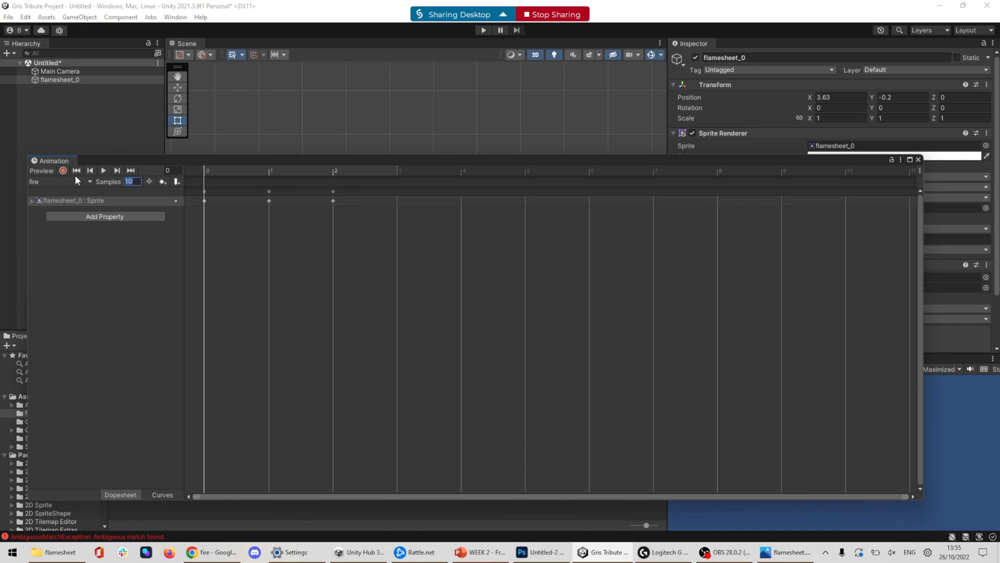
key(Return)
click(920, 172)
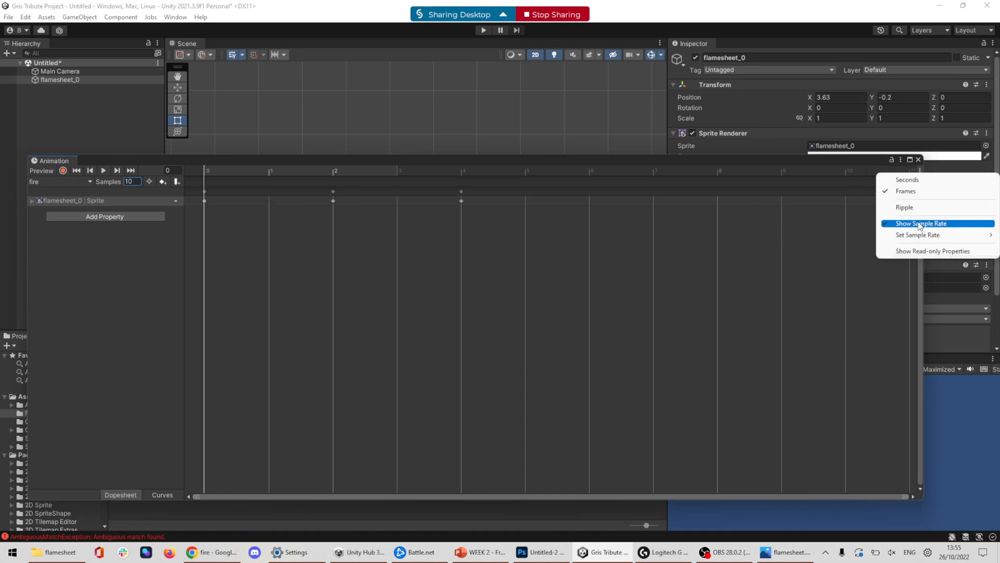
click(772, 161)
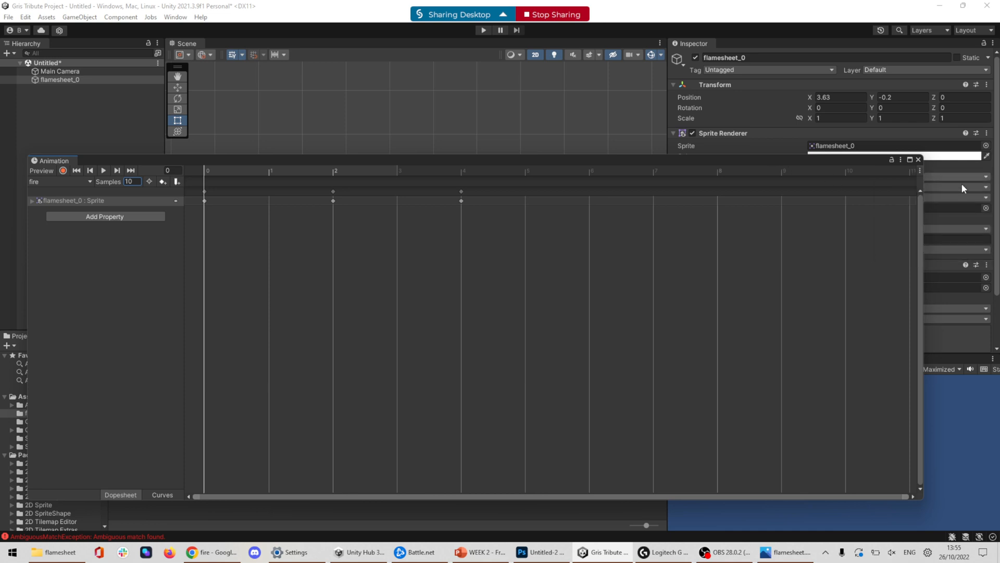
click(743, 556)
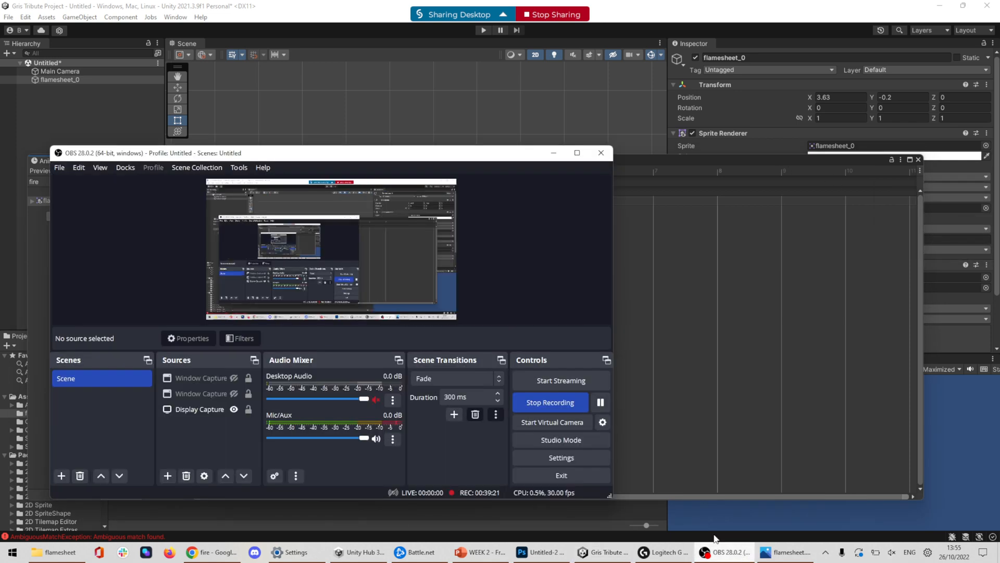